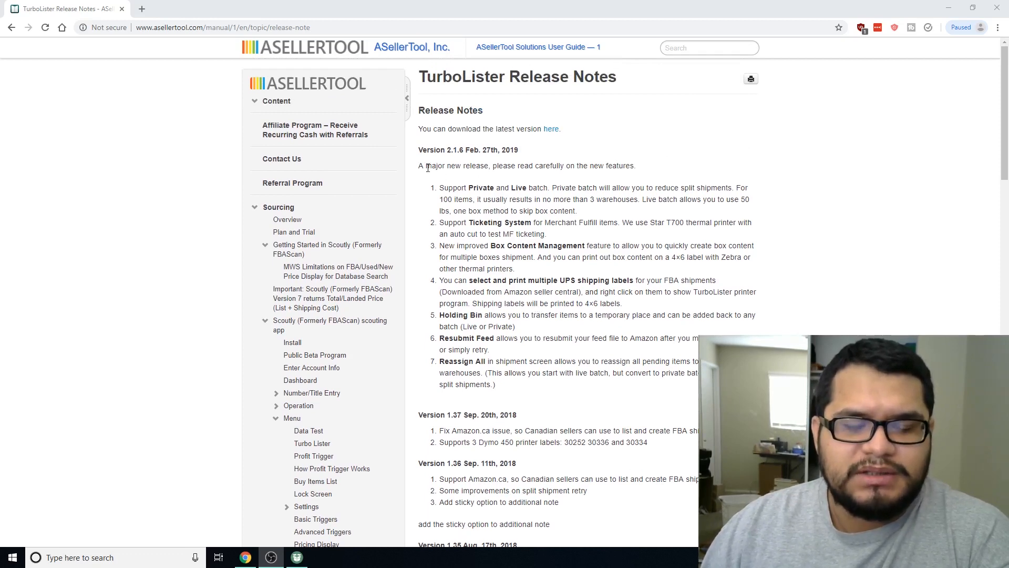
Read the TurboLister release notes, examining the new features of version 2.1.6 and the changes in earlier versions
{"action": "left_click_drag", "start_coordinate": [427, 168], "coordinate": [418, 149]}
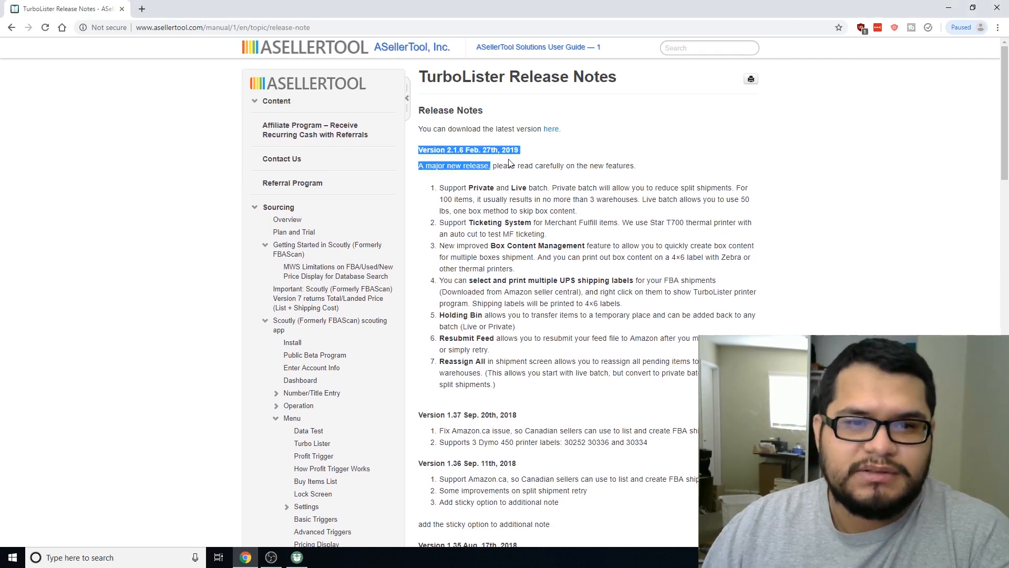
{"action": "left_click", "coordinate": [492, 167]}
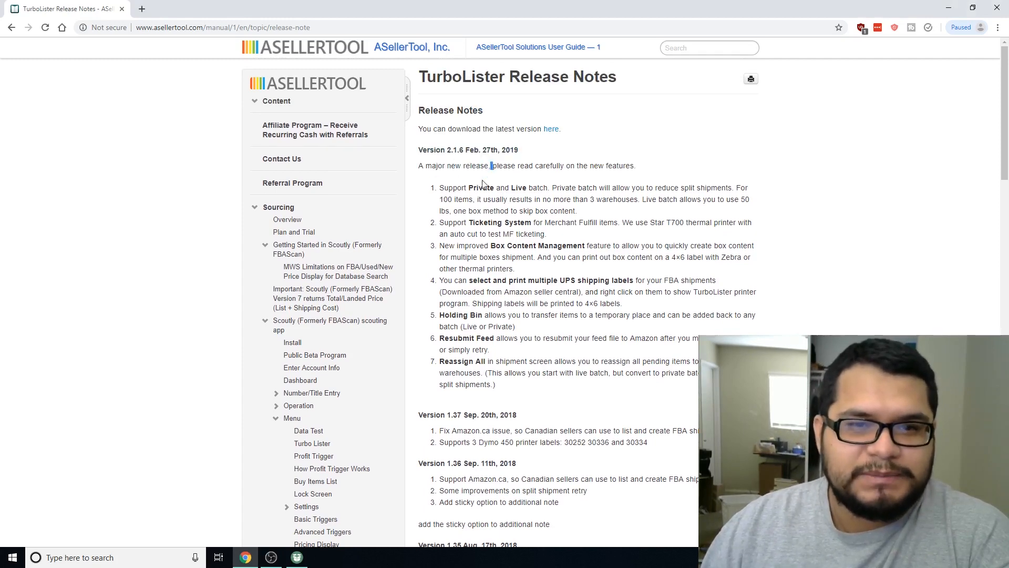
{"action": "scroll", "coordinate": [467, 290], "scroll_direction": "down", "scroll_amount": 2}
{"action": "scroll", "coordinate": [467, 291], "scroll_direction": "up", "scroll_amount": 2}
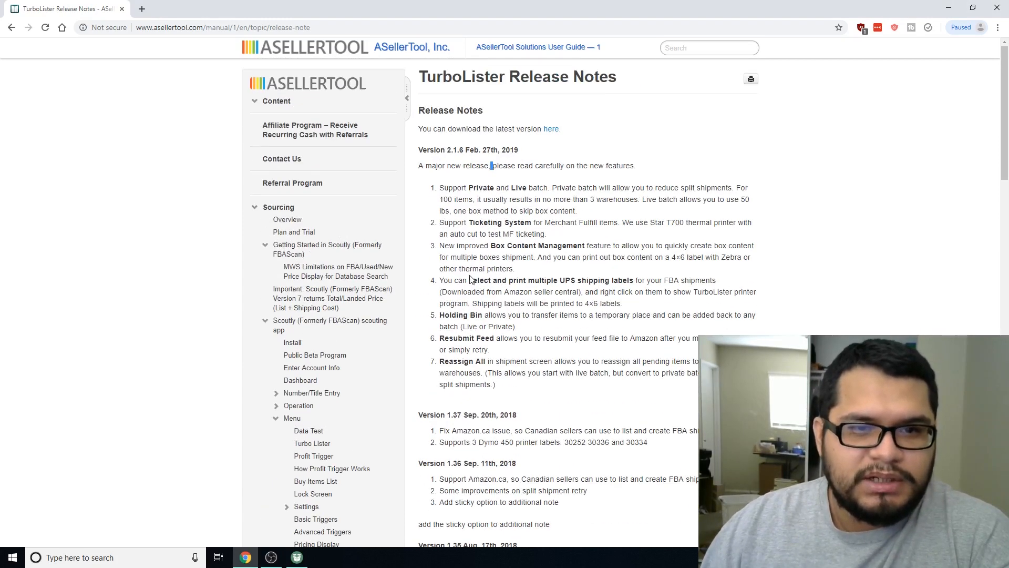
{"action": "scroll", "coordinate": [470, 279], "scroll_direction": "down", "scroll_amount": 5}
{"action": "scroll", "coordinate": [471, 273], "scroll_direction": "up", "scroll_amount": 5}
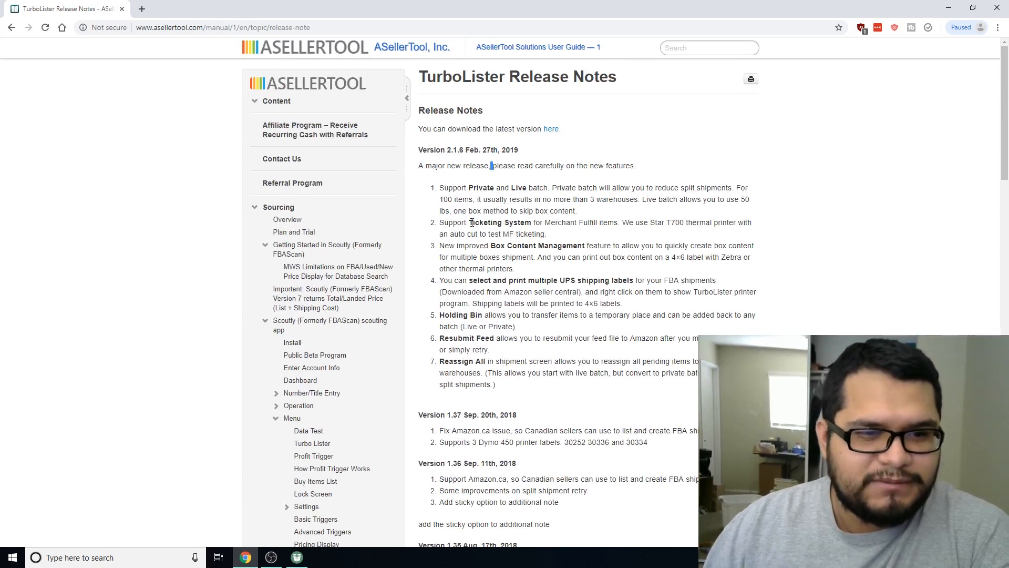
{"action": "scroll", "coordinate": [449, 256], "scroll_direction": "down", "scroll_amount": 2}
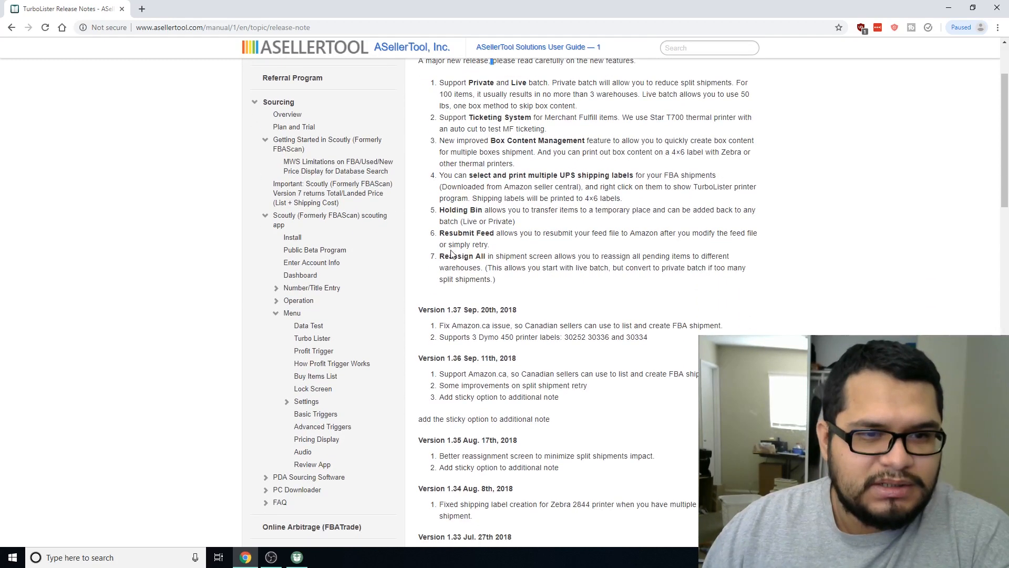
{"action": "scroll", "coordinate": [451, 255], "scroll_direction": "up", "scroll_amount": 2}
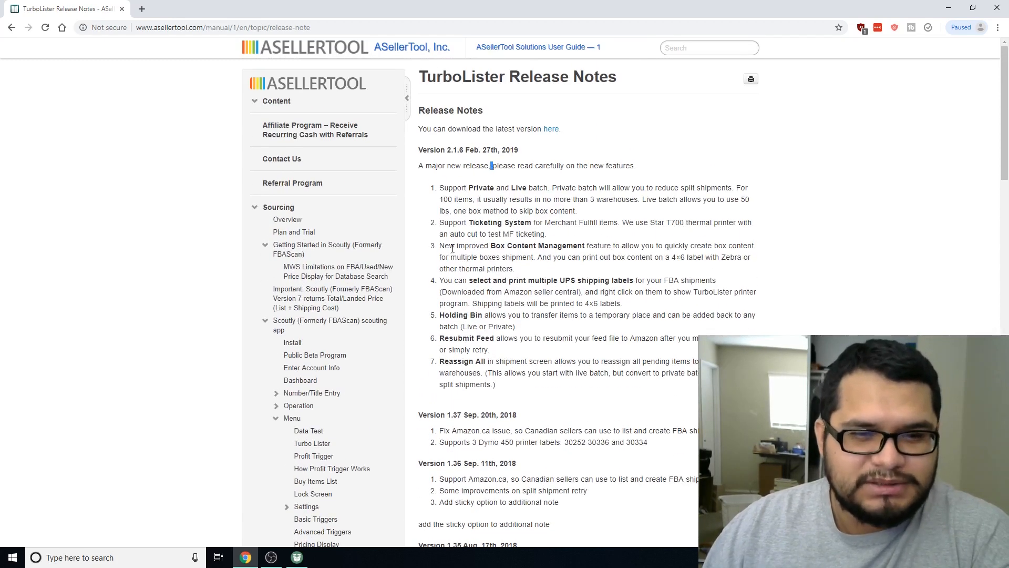
{"action": "scroll", "coordinate": [453, 249], "scroll_direction": "down", "scroll_amount": 2}
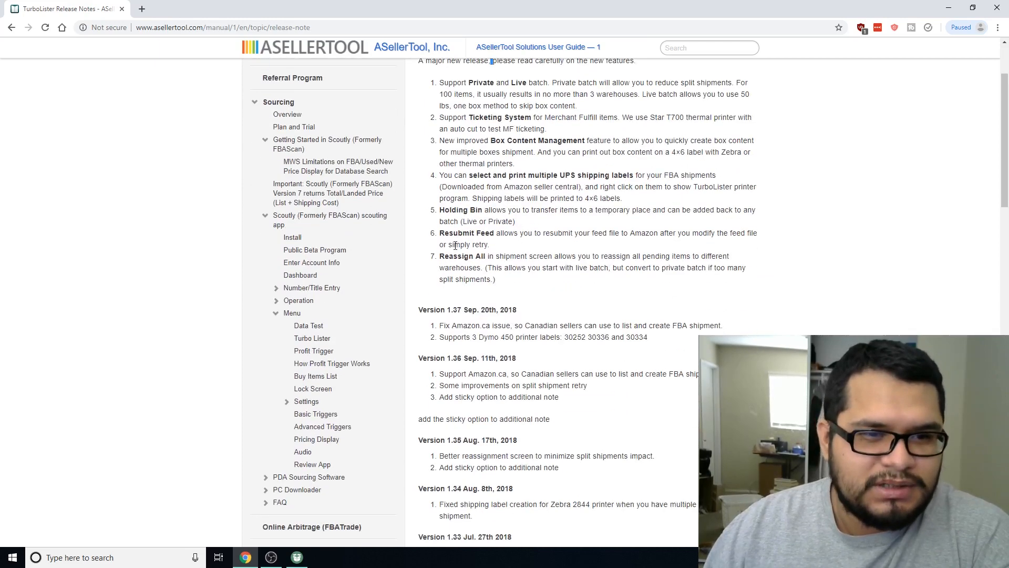
{"action": "scroll", "coordinate": [453, 249], "scroll_direction": "up", "scroll_amount": 2}
{"action": "scroll", "coordinate": [457, 248], "scroll_direction": "down", "scroll_amount": 1}
{"action": "scroll", "coordinate": [460, 249], "scroll_direction": "up", "scroll_amount": 1}
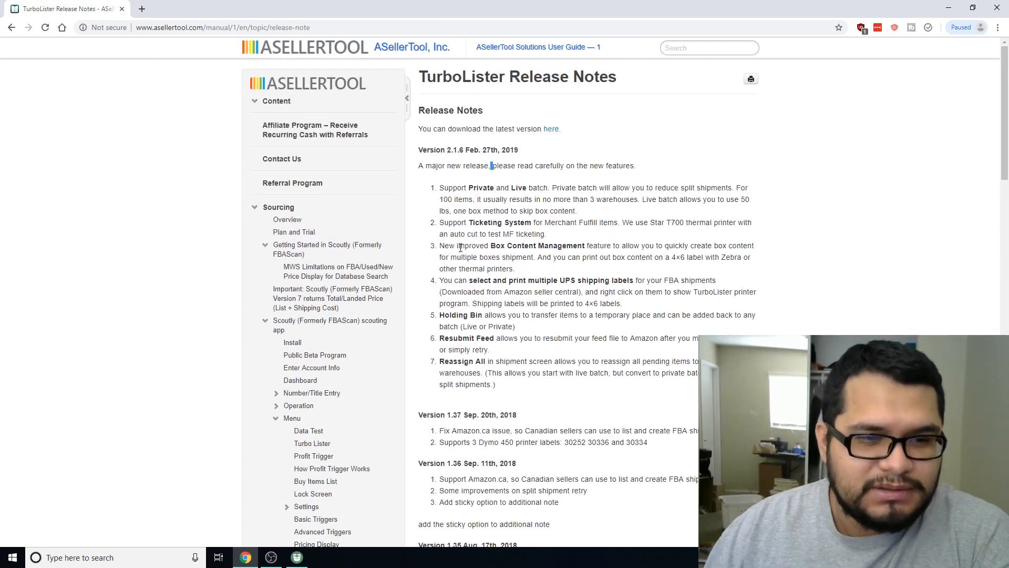
{"action": "scroll", "coordinate": [460, 249], "scroll_direction": "down", "scroll_amount": 4}
{"action": "scroll", "coordinate": [460, 250], "scroll_direction": "down", "scroll_amount": 3}
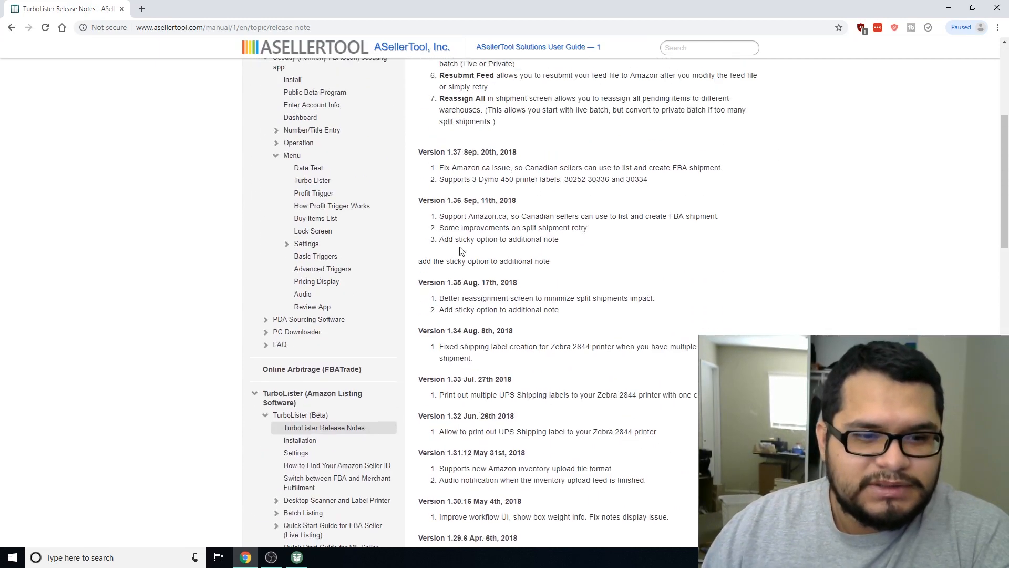
{"action": "scroll", "coordinate": [455, 255], "scroll_direction": "up", "scroll_amount": 1}
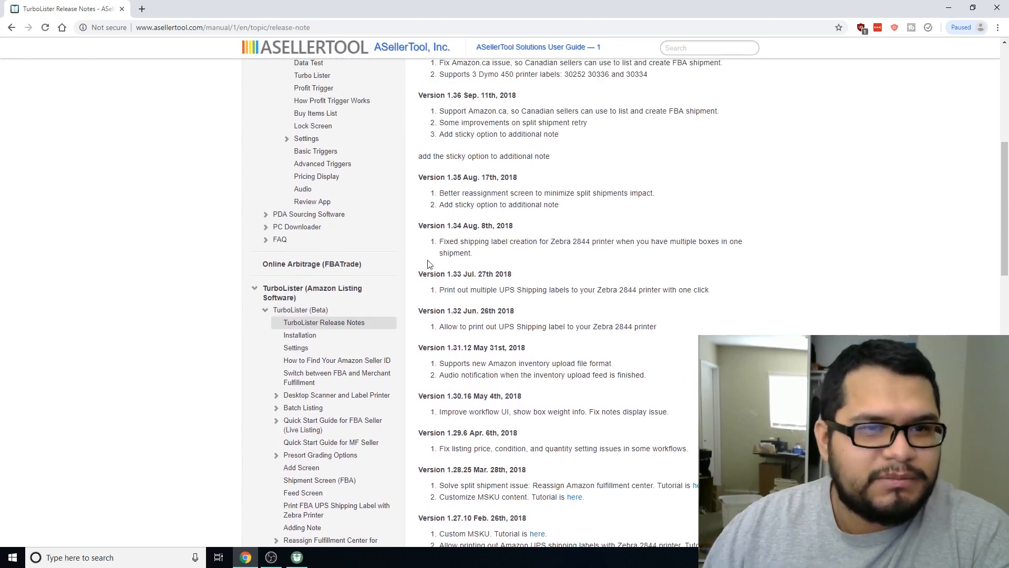
{"action": "scroll", "coordinate": [491, 225], "scroll_direction": "up", "scroll_amount": 3}
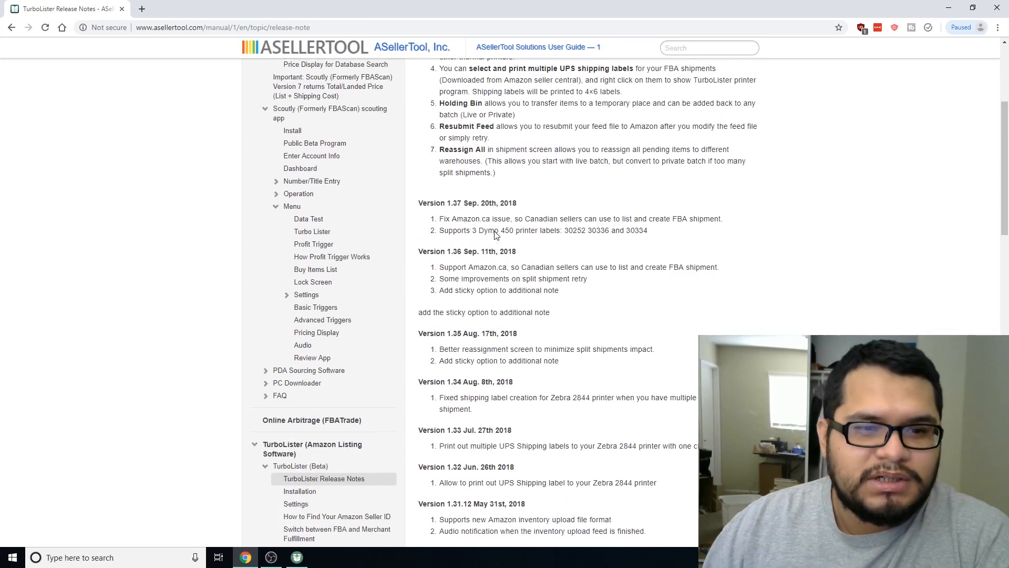
{"action": "scroll", "coordinate": [400, 210], "scroll_direction": "down", "scroll_amount": 6}
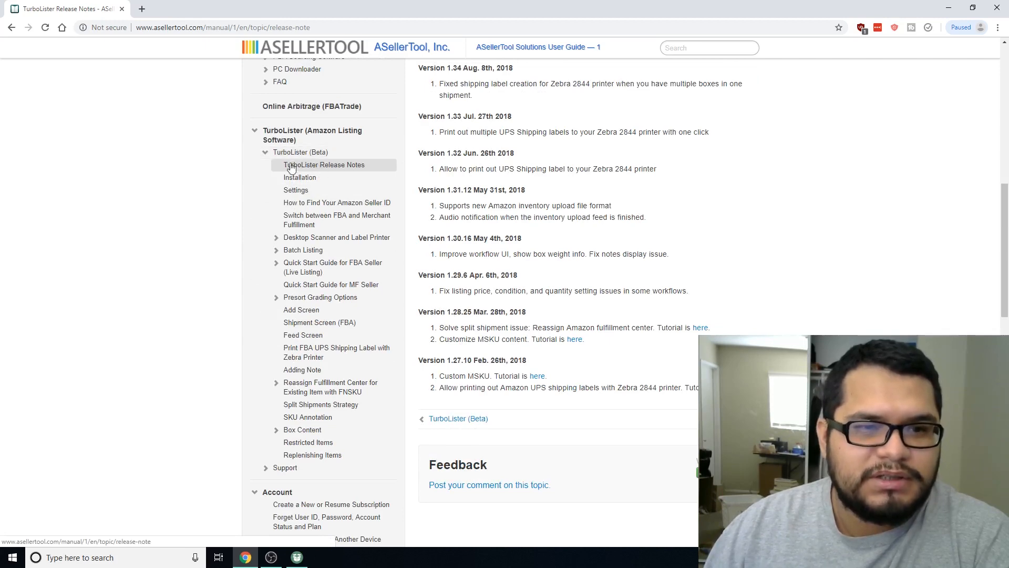
{"action": "scroll", "coordinate": [406, 184], "scroll_direction": "up", "scroll_amount": 10}
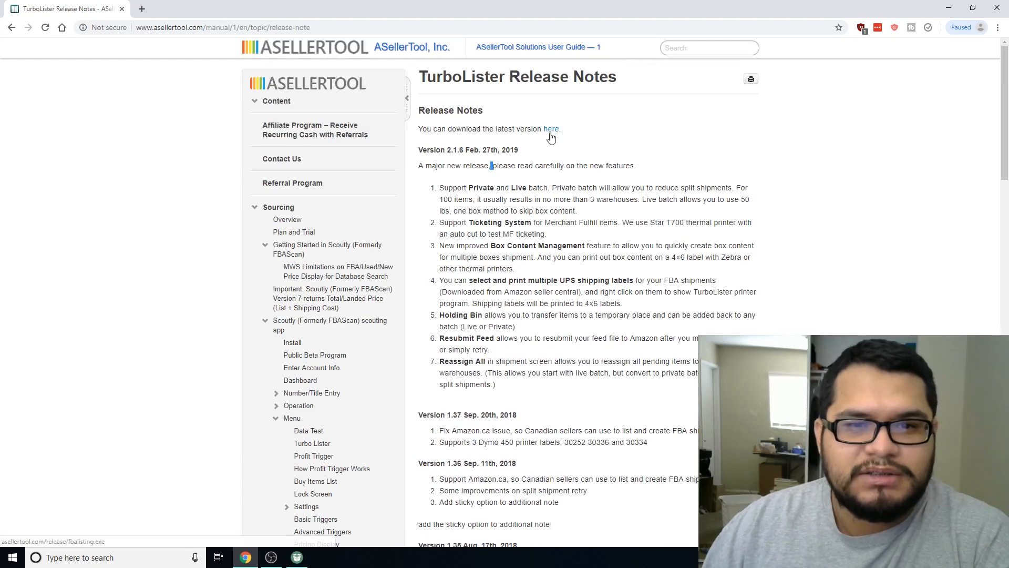
Open the Installation topic of the TurboLister (Beta) user guide
{"action": "scroll", "coordinate": [512, 251], "scroll_direction": "down", "scroll_amount": 7}
{"action": "scroll", "coordinate": [513, 251], "scroll_direction": "down", "scroll_amount": 2}
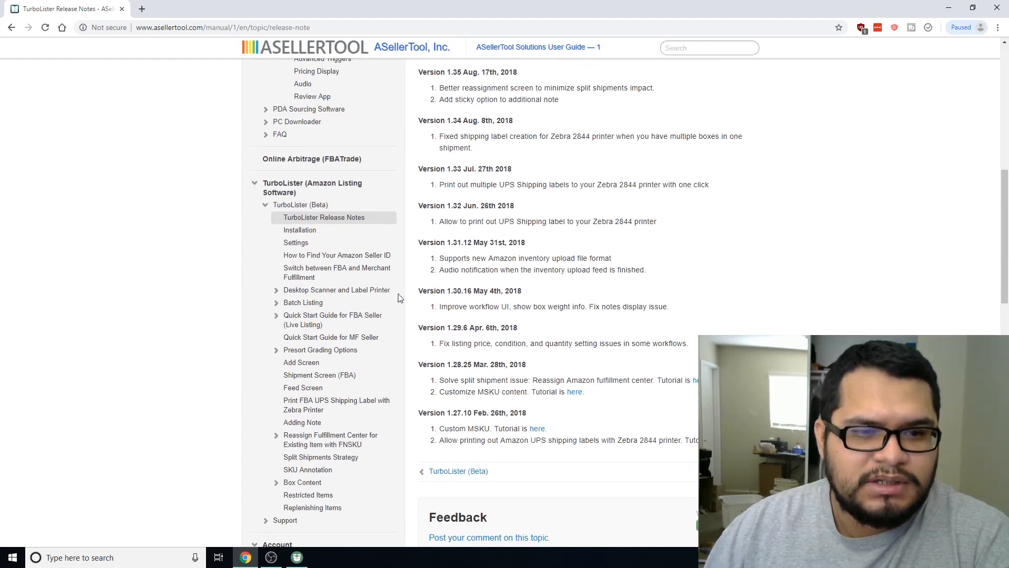
{"action": "left_click", "coordinate": [309, 231]}
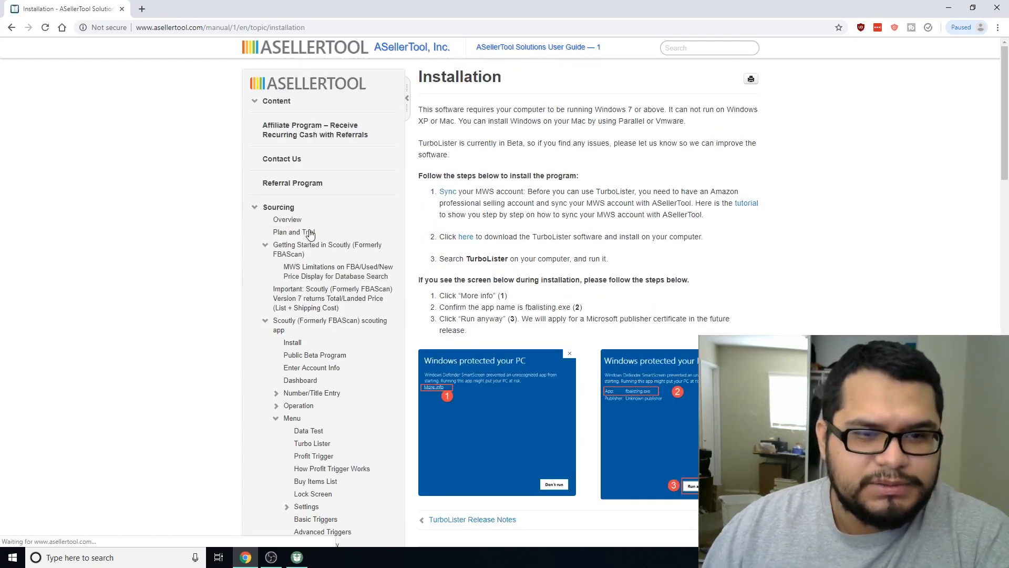
Read the TurboLister installation instructions, examining the MWS account sync, the software download and the Windows protection steps
{"action": "scroll", "coordinate": [494, 143], "scroll_direction": "down", "scroll_amount": 2}
{"action": "scroll", "coordinate": [494, 142], "scroll_direction": "up", "scroll_amount": 1}
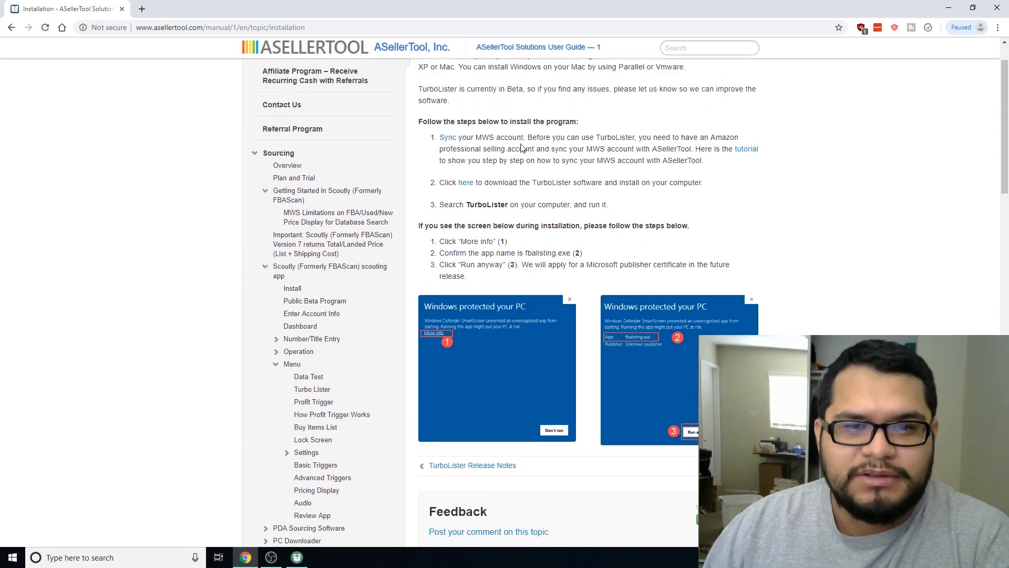
{"action": "left_click_drag", "start_coordinate": [429, 123], "coordinate": [663, 185]}
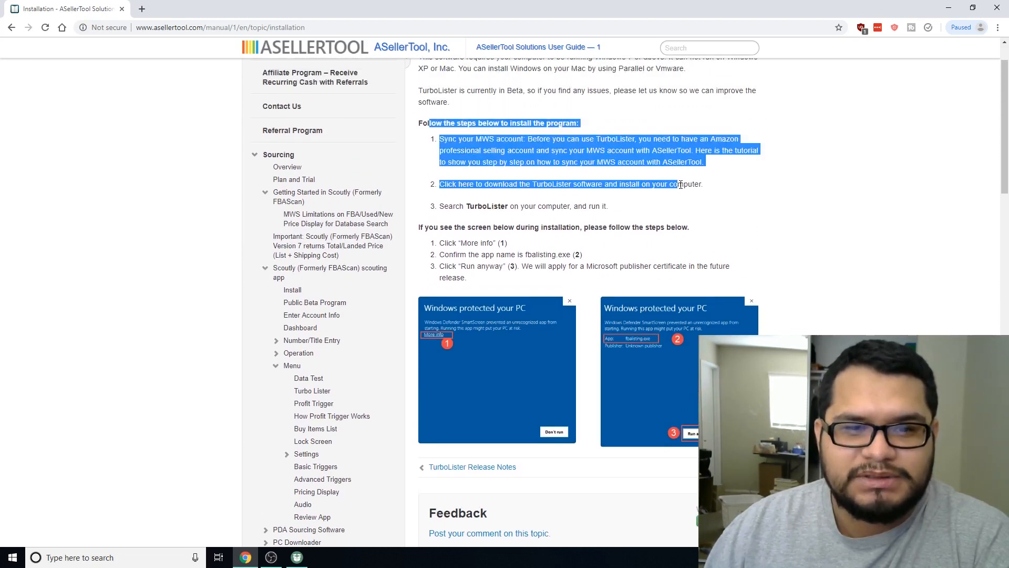
{"action": "left_click", "coordinate": [436, 188]}
{"action": "left_click_drag", "start_coordinate": [437, 188], "coordinate": [651, 184]}
{"action": "left_click", "coordinate": [578, 185]}
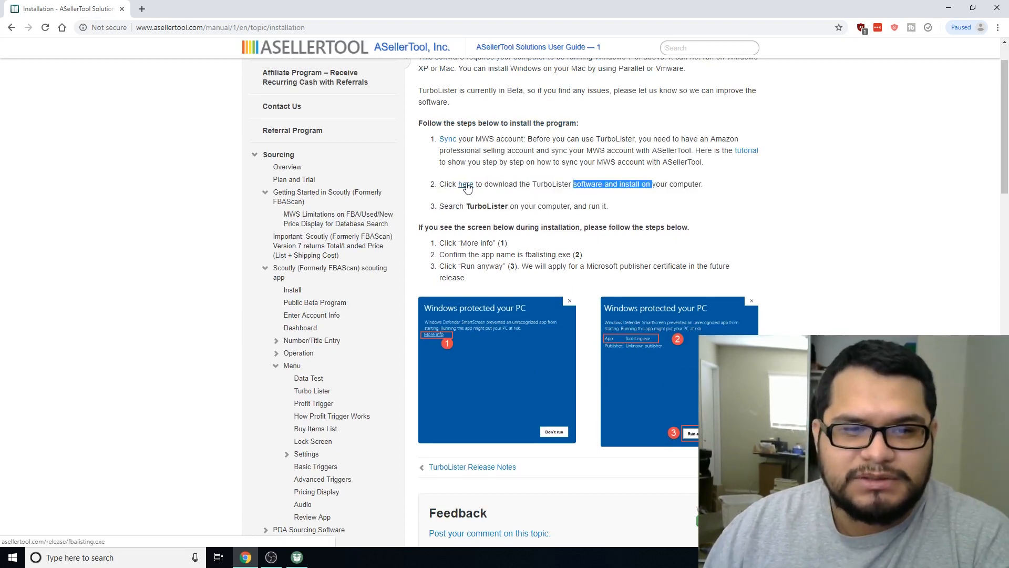
{"action": "left_click_drag", "start_coordinate": [532, 185], "coordinate": [703, 186]}
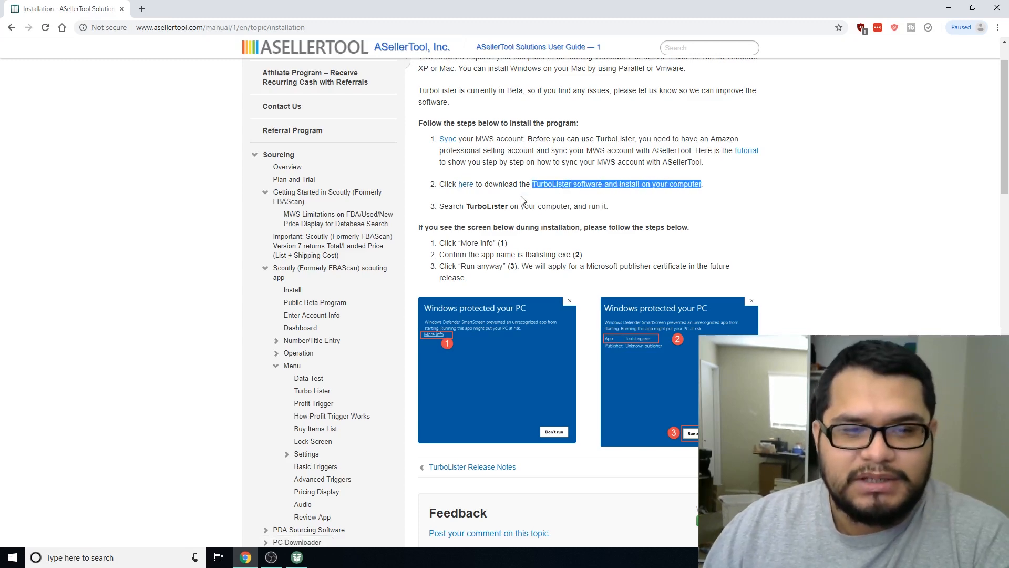
{"action": "scroll", "coordinate": [522, 200], "scroll_direction": "down", "scroll_amount": 1}
{"action": "scroll", "coordinate": [522, 200], "scroll_direction": "up", "scroll_amount": 1}
{"action": "scroll", "coordinate": [474, 173], "scroll_direction": "up", "scroll_amount": 1}
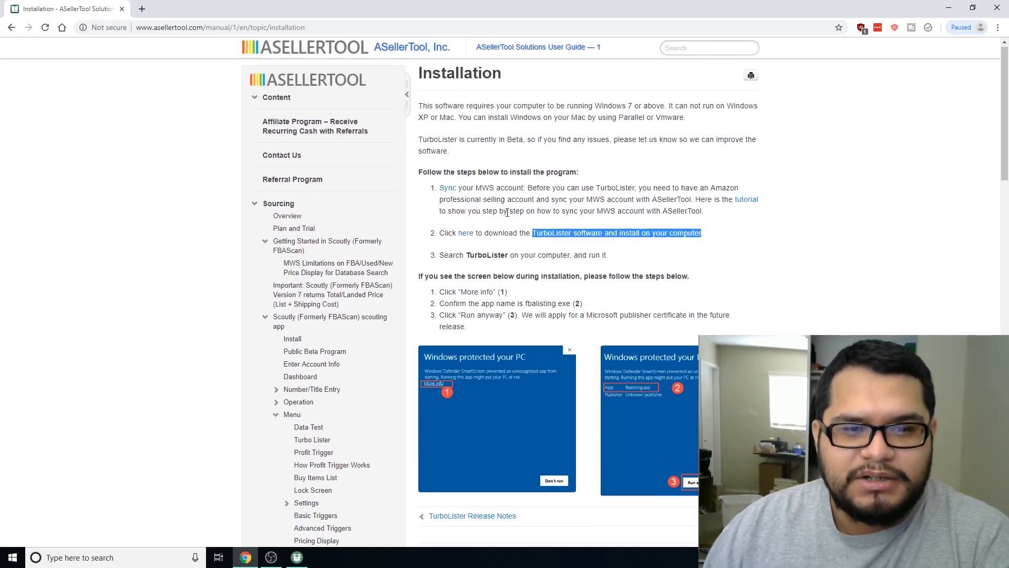
{"action": "scroll", "coordinate": [506, 212], "scroll_direction": "down", "scroll_amount": 2}
{"action": "scroll", "coordinate": [578, 221], "scroll_direction": "up", "scroll_amount": 1}
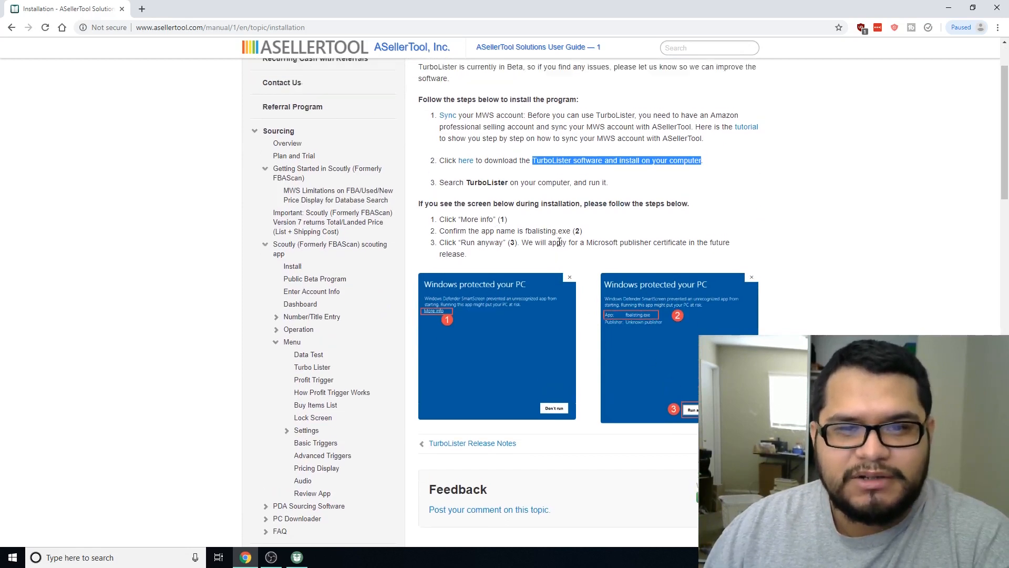
{"action": "left_click", "coordinate": [636, 192]}
{"action": "scroll", "coordinate": [526, 168], "scroll_direction": "up", "scroll_amount": 1}
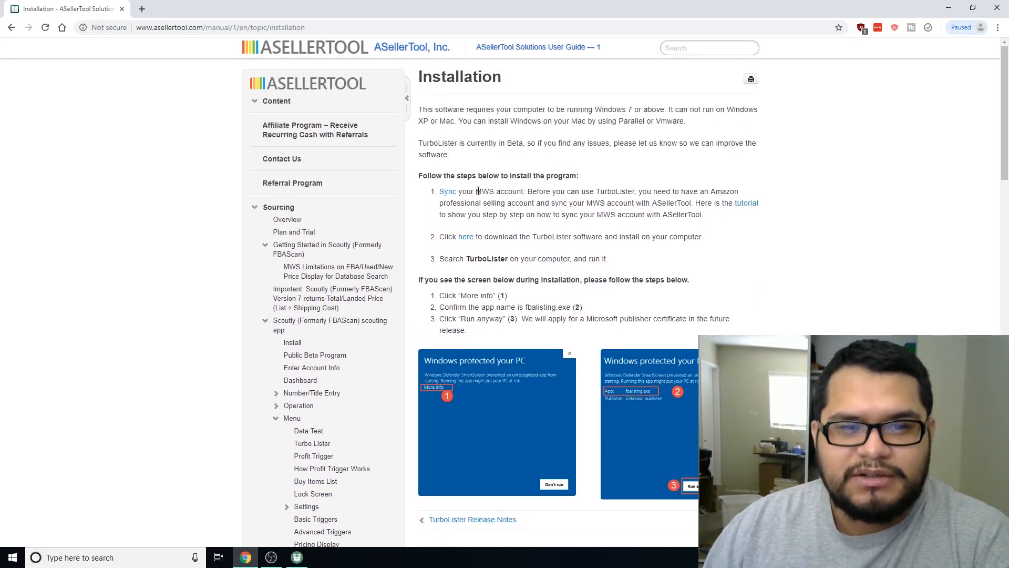
Open the linked tutorial on syncing an MWS account with ASellerTool from the first installation step
{"action": "left_click_drag", "start_coordinate": [479, 191], "coordinate": [530, 191]}
{"action": "left_click_drag", "start_coordinate": [612, 191], "coordinate": [657, 191]}
{"action": "left_click", "coordinate": [689, 215]}
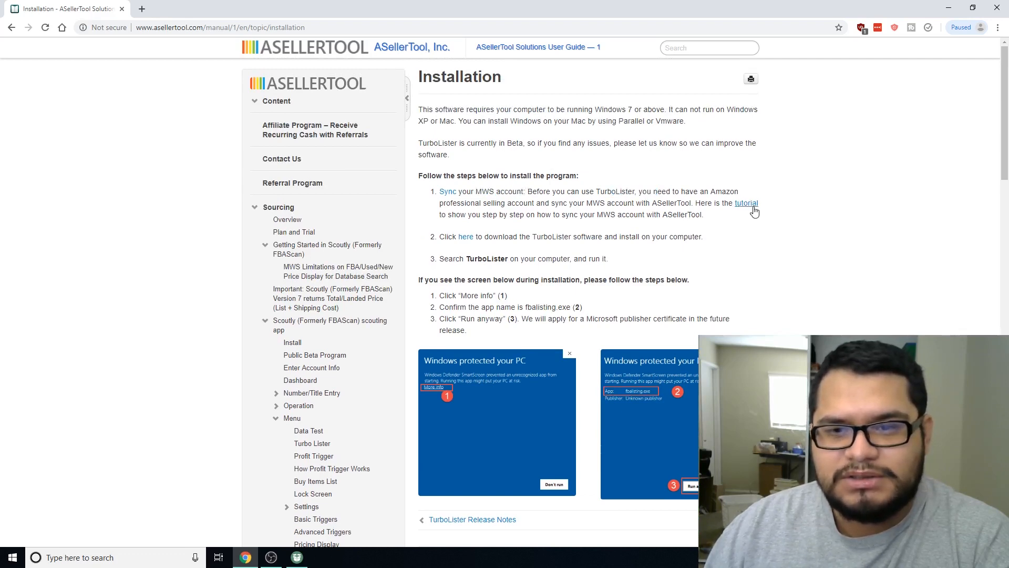
{"action": "left_click", "coordinate": [743, 207]}
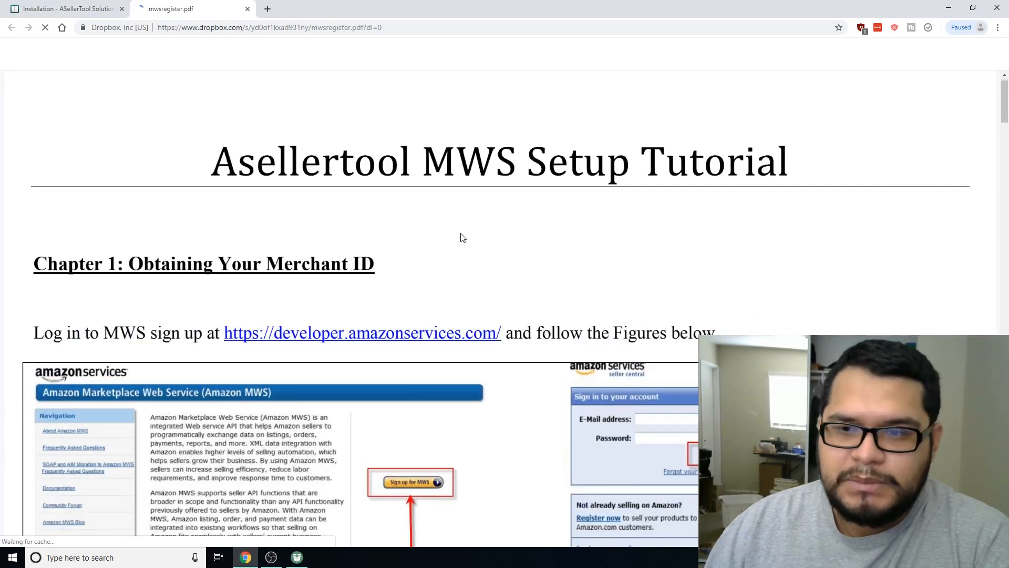
Read through the MWS setup tutorial, examining how to obtain the Merchant ID and register the MWS account with Asellertool
{"action": "scroll", "coordinate": [235, 105], "scroll_direction": "down", "scroll_amount": 5}
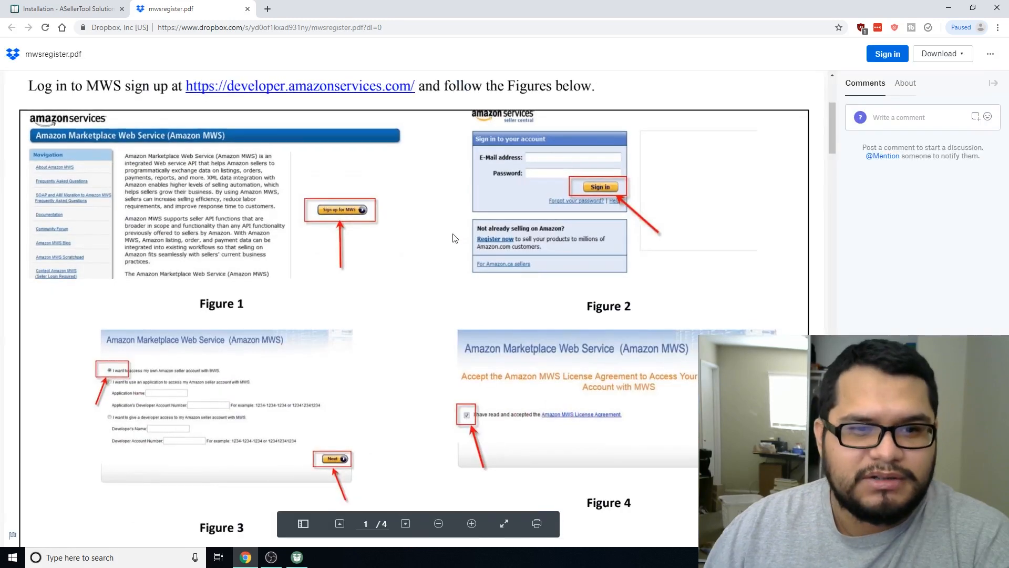
{"action": "scroll", "coordinate": [440, 231], "scroll_direction": "down", "scroll_amount": 2}
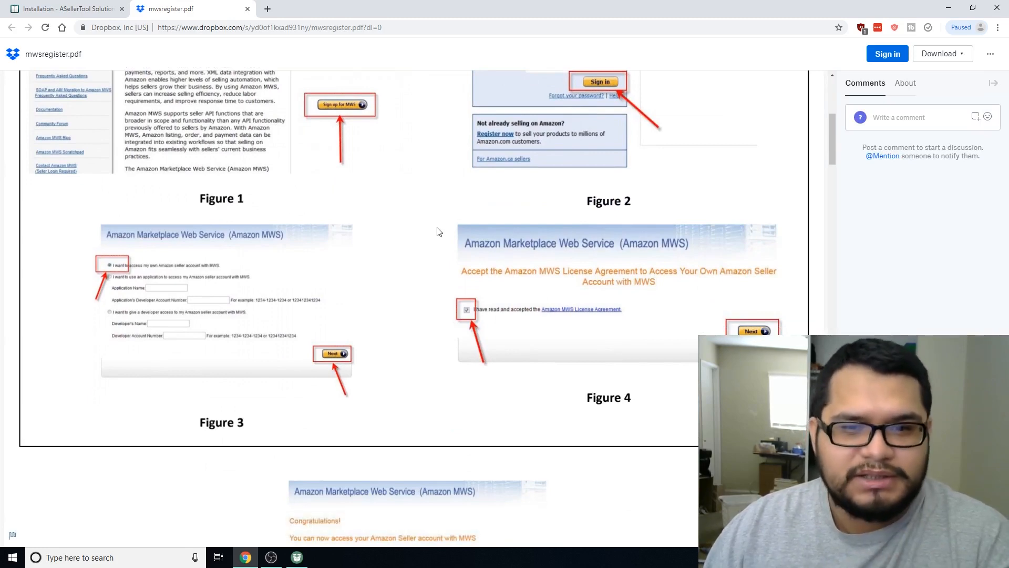
{"action": "scroll", "coordinate": [439, 232], "scroll_direction": "up", "scroll_amount": 1}
{"action": "scroll", "coordinate": [439, 231], "scroll_direction": "down", "scroll_amount": 3}
{"action": "scroll", "coordinate": [437, 228], "scroll_direction": "up", "scroll_amount": 6}
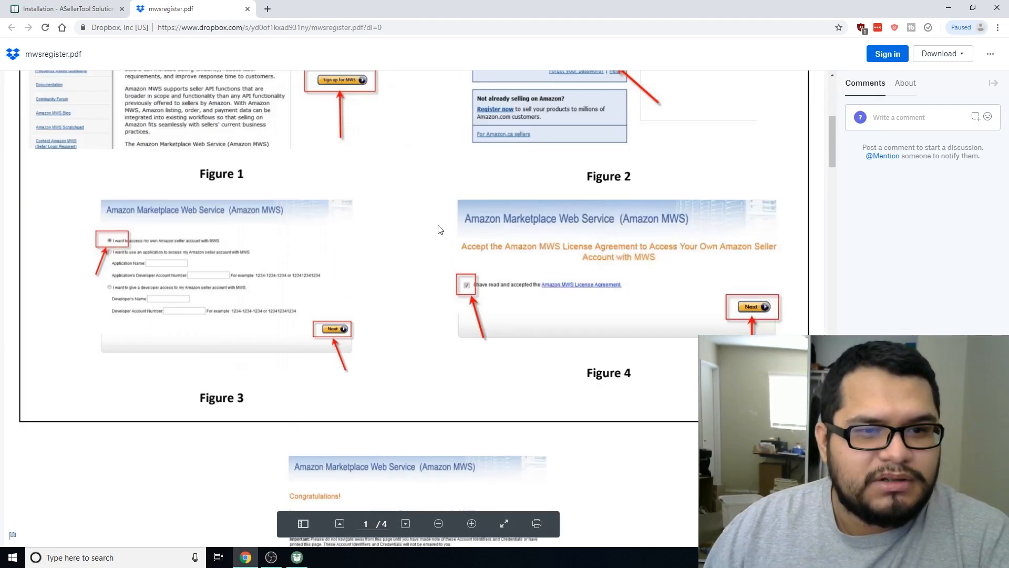
{"action": "scroll", "coordinate": [440, 224], "scroll_direction": "down", "scroll_amount": 8}
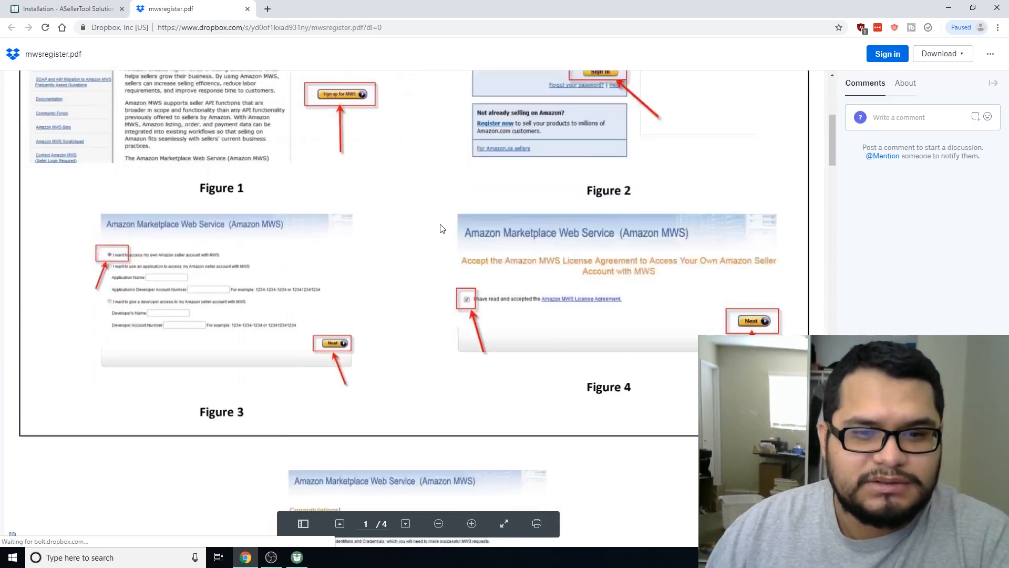
{"action": "scroll", "coordinate": [440, 226], "scroll_direction": "down", "scroll_amount": 7}
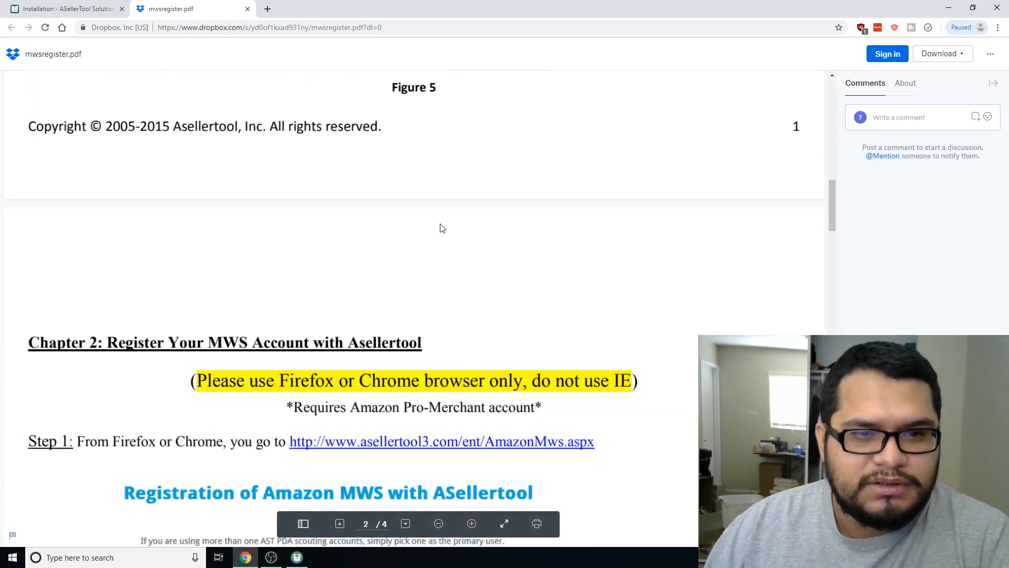
{"action": "scroll", "coordinate": [441, 227], "scroll_direction": "up", "scroll_amount": 6}
{"action": "scroll", "coordinate": [367, 229], "scroll_direction": "down", "scroll_amount": 3}
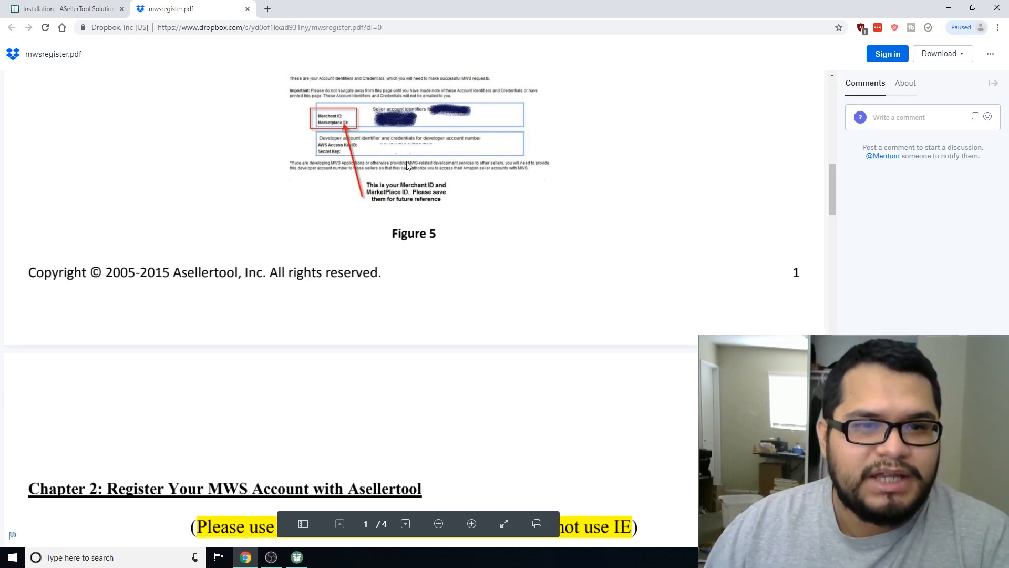
{"action": "scroll", "coordinate": [408, 166], "scroll_direction": "up", "scroll_amount": 2}
{"action": "scroll", "coordinate": [457, 226], "scroll_direction": "down", "scroll_amount": 5}
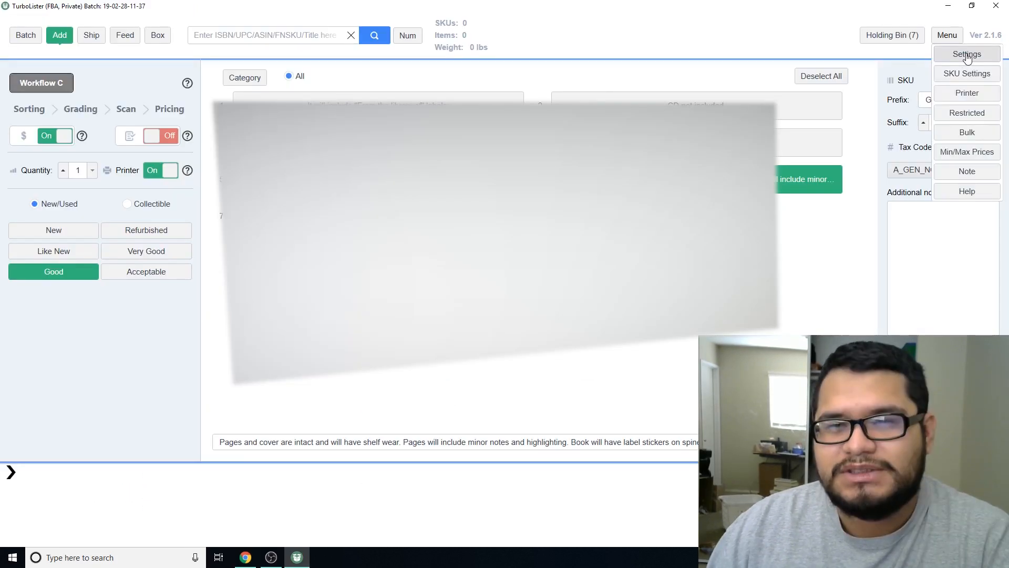
Open the general settings in TurboLister
{"action": "left_click", "coordinate": [967, 54]}
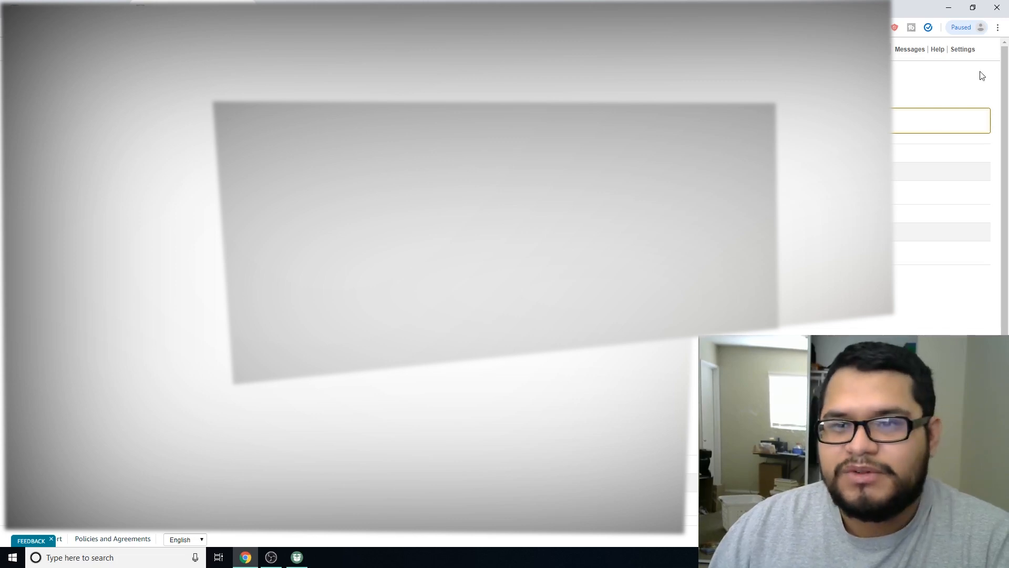
Open the Account Info page in Amazon Seller Central
{"action": "mouse_move", "coordinate": [970, 55]}
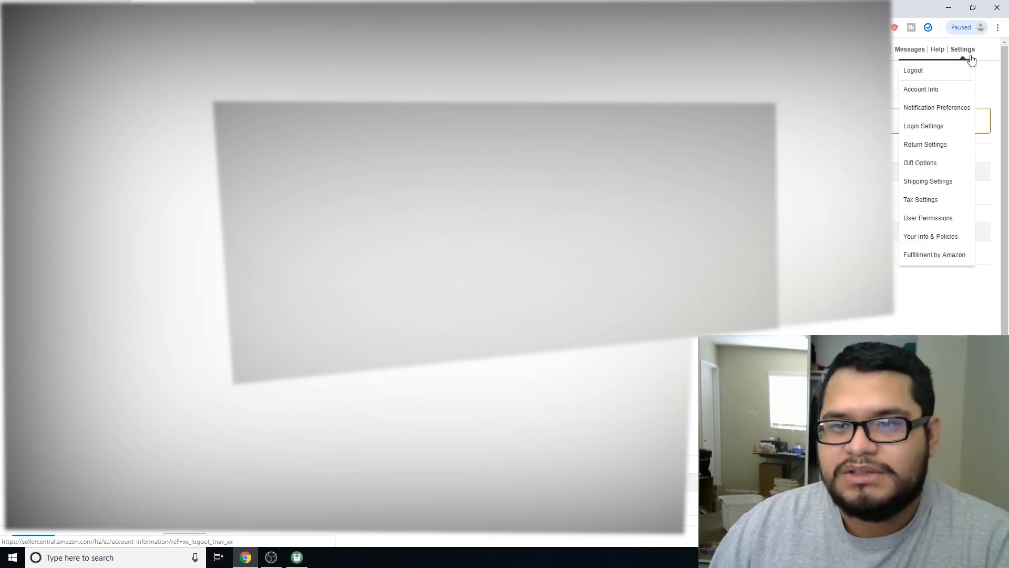
{"action": "left_click", "coordinate": [945, 90]}
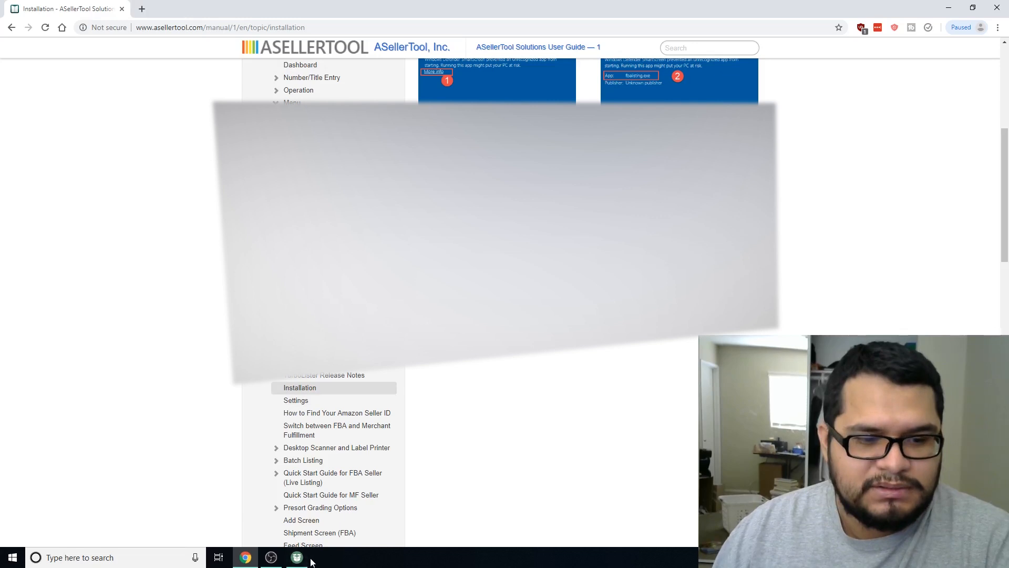
Switch back to the TurboLister application
{"action": "left_click", "coordinate": [306, 557]}
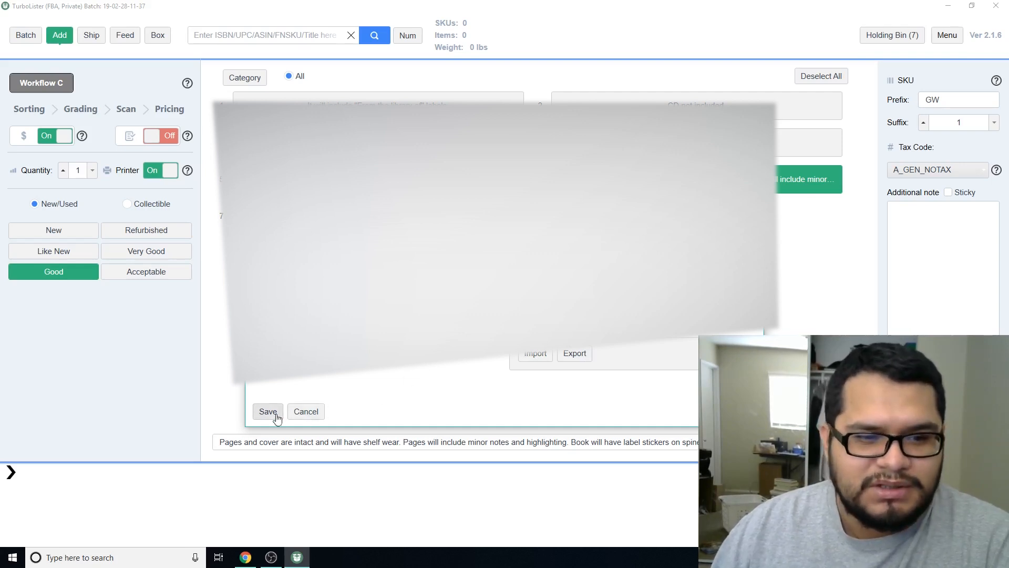
Leave the general settings without saving and open the printer setup
{"action": "left_click", "coordinate": [306, 412]}
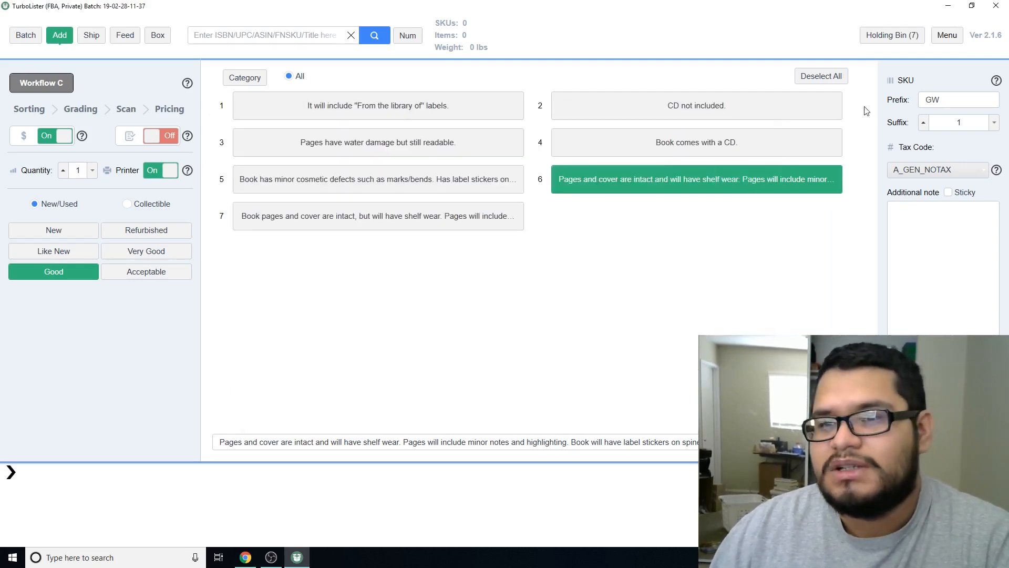
{"action": "left_click", "coordinate": [953, 42]}
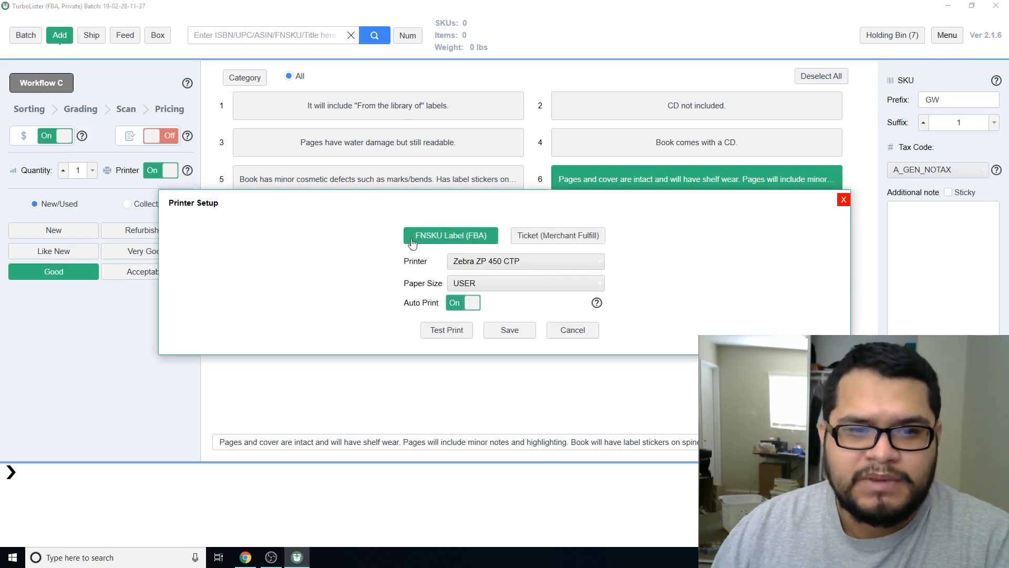
Review the available printers and paper sizes for the FNSKU label, keeping Zebra ZP 450 CTP and USER selected
{"action": "left_click", "coordinate": [499, 263]}
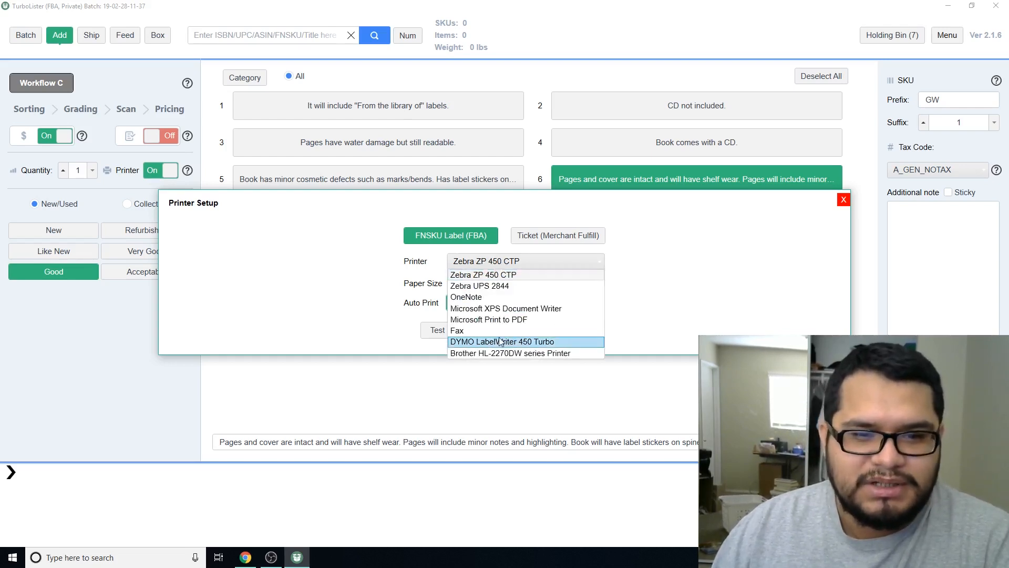
{"action": "left_click", "coordinate": [478, 263]}
{"action": "left_click", "coordinate": [475, 285]}
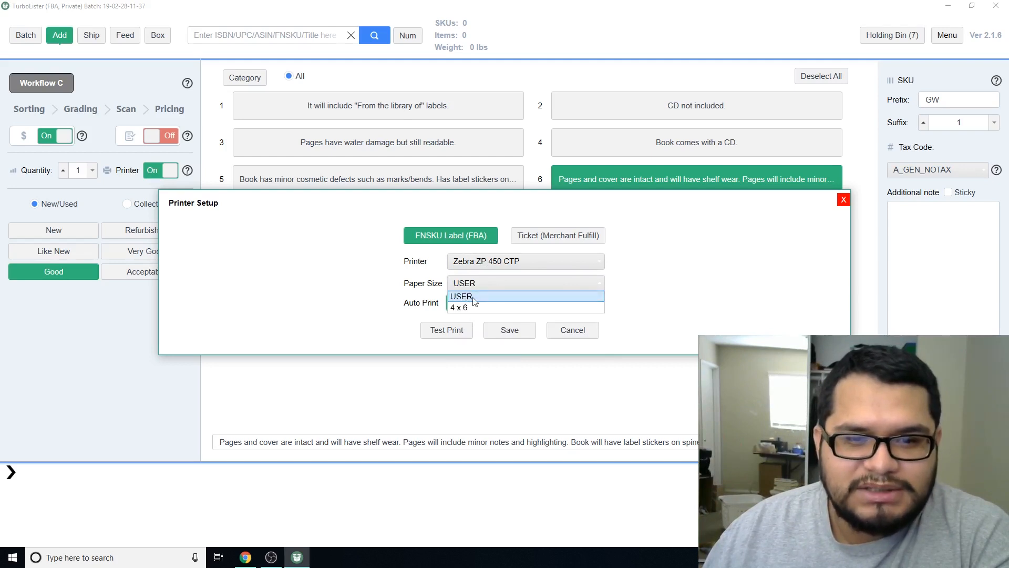
{"action": "left_click", "coordinate": [475, 298]}
{"action": "left_click", "coordinate": [495, 291]}
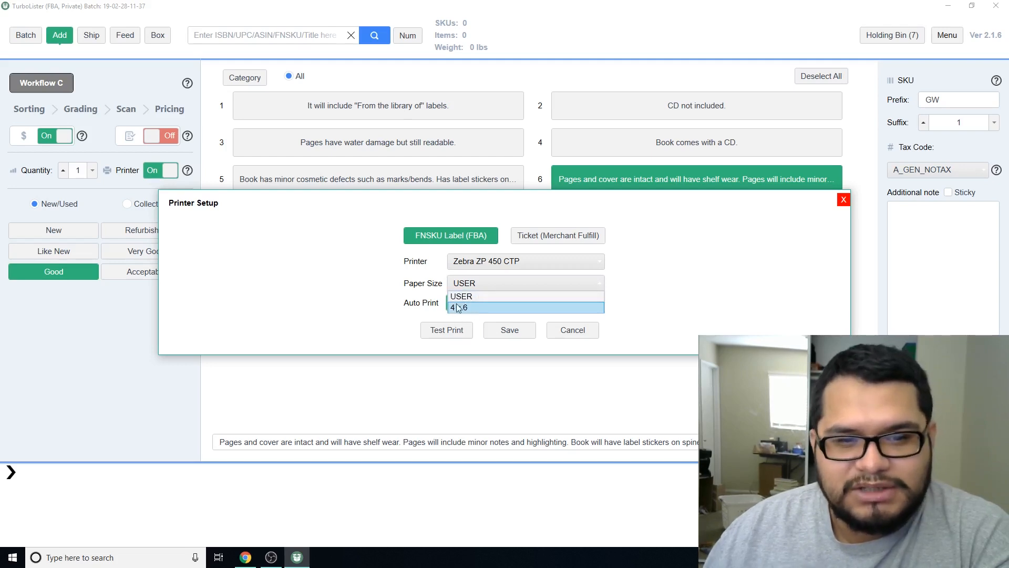
{"action": "left_click", "coordinate": [475, 295]}
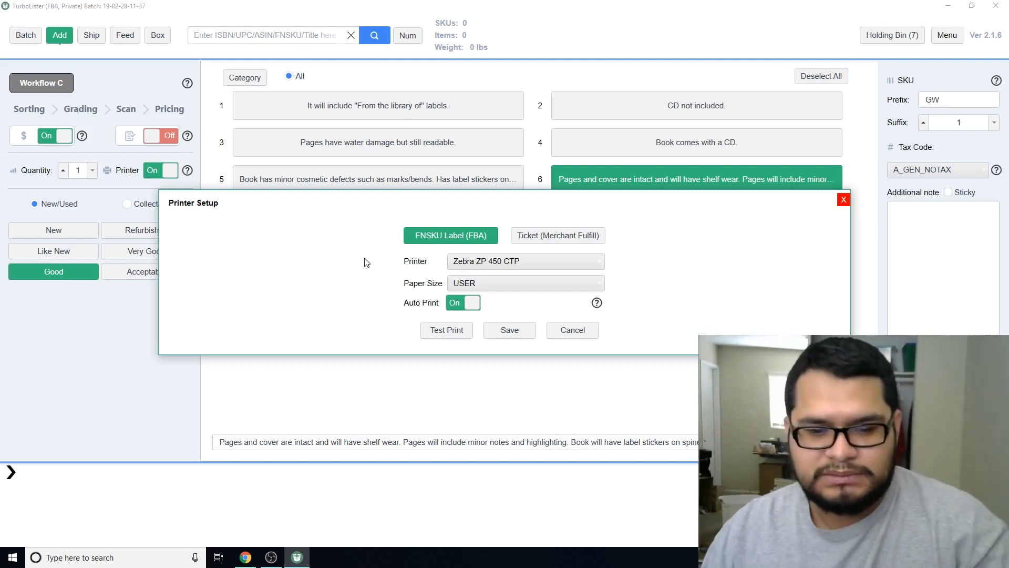
{"action": "left_click", "coordinate": [485, 267]}
{"action": "left_click", "coordinate": [491, 271]}
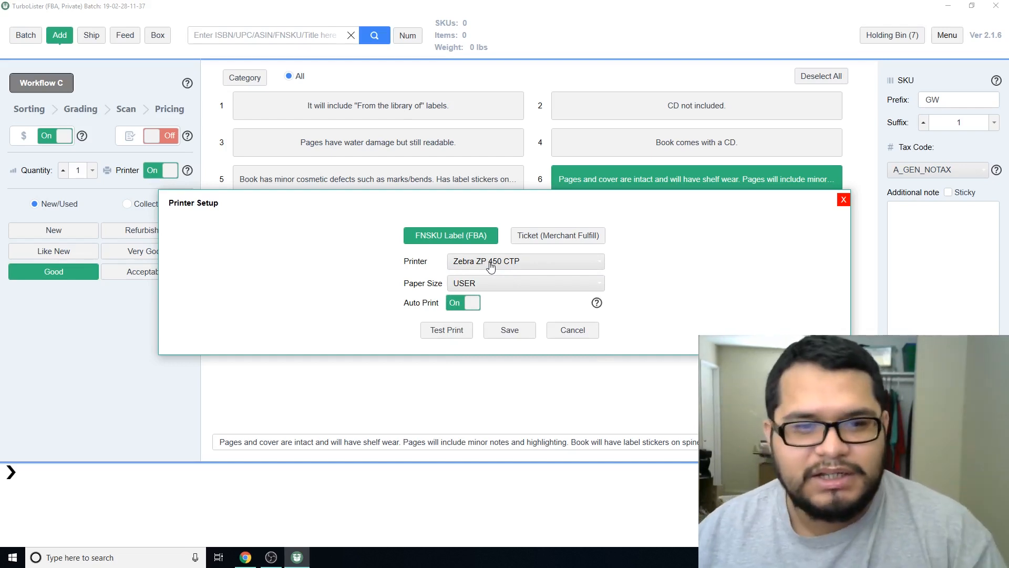
Open the printing preferences of the Zebra ZP 450 CTP through Devices and Printers in the Windows Control Panel
{"action": "left_click", "coordinate": [115, 557]}
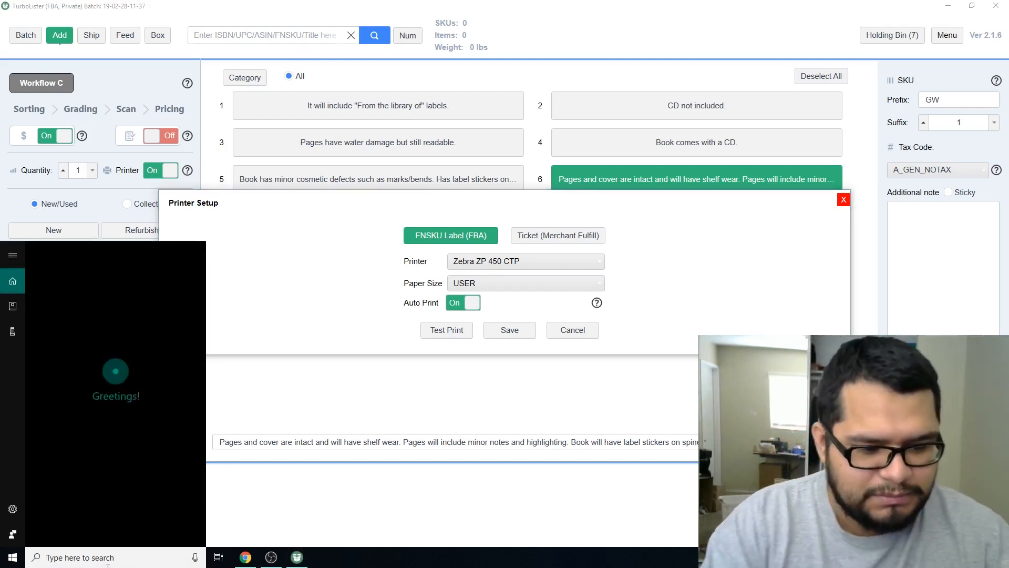
{"action": "type", "text": "control panel"}
{"action": "key", "text": "Return"}
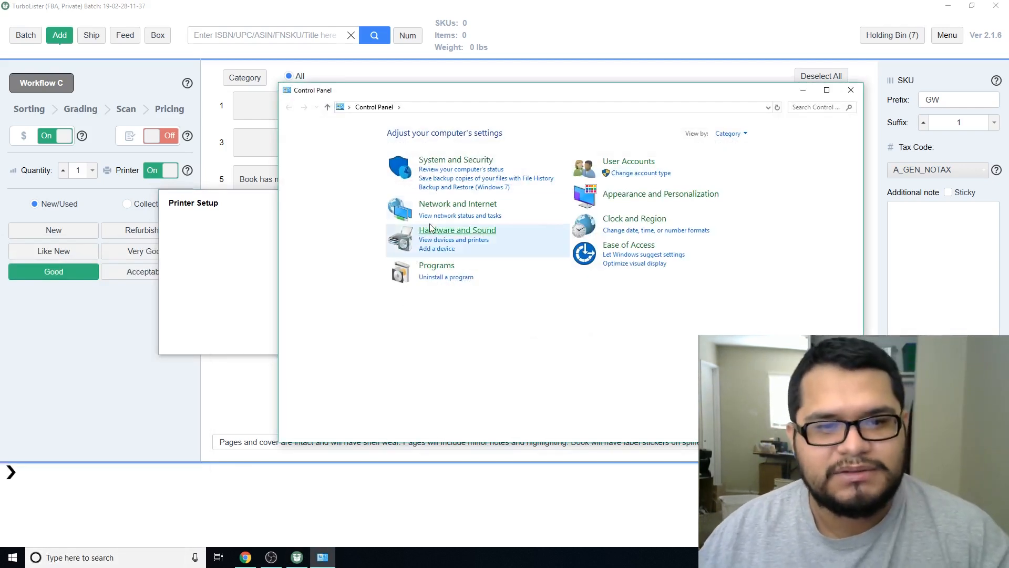
{"action": "left_click", "coordinate": [469, 243]}
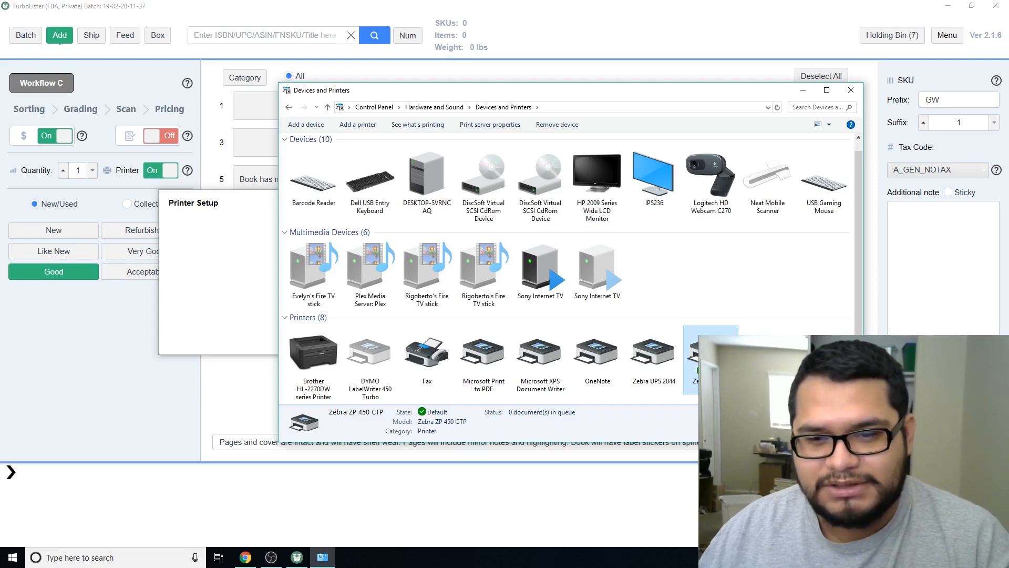
{"action": "left_click", "coordinate": [752, 389]}
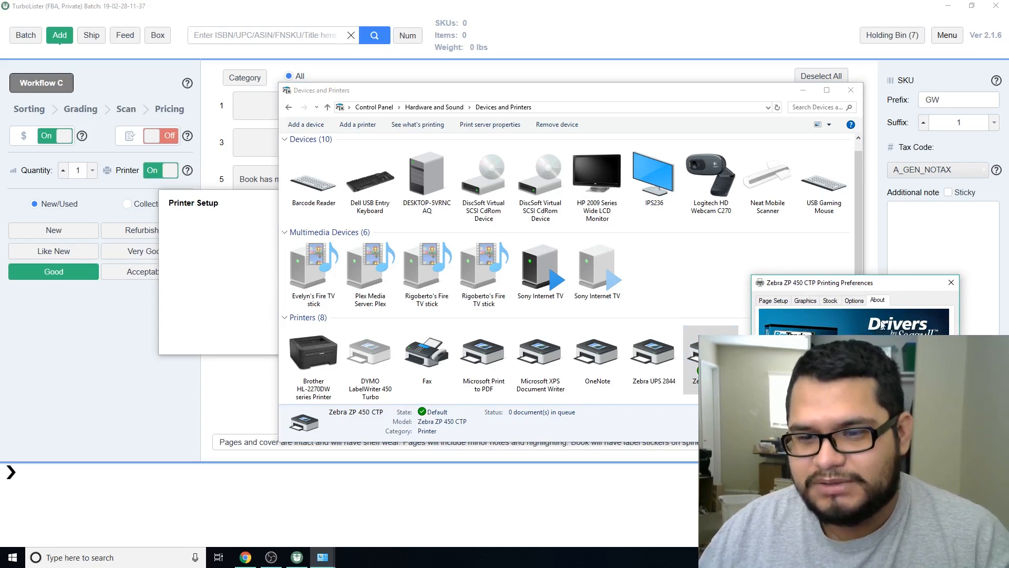
Examine the USER stock definition and the advanced position offsets in the Zebra ZP 450 CTP page setup
{"action": "left_click", "coordinate": [771, 303]}
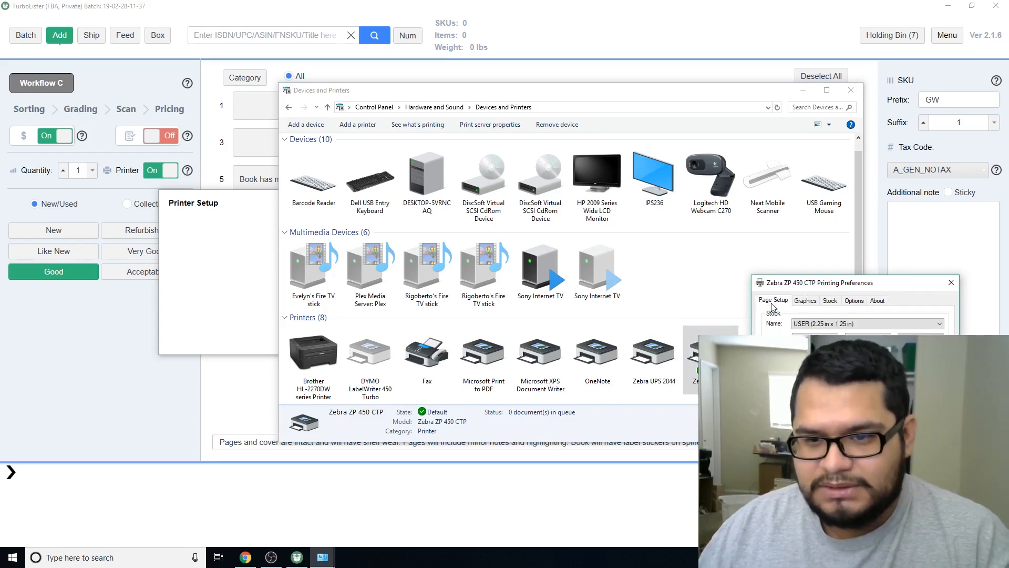
{"action": "left_click", "coordinate": [836, 324]}
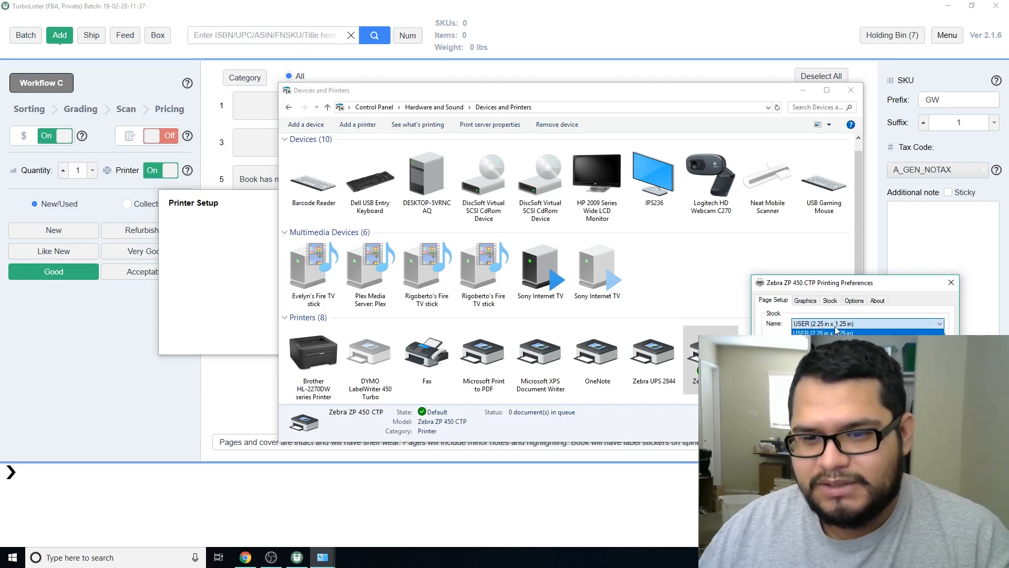
{"action": "key", "text": "Return"}
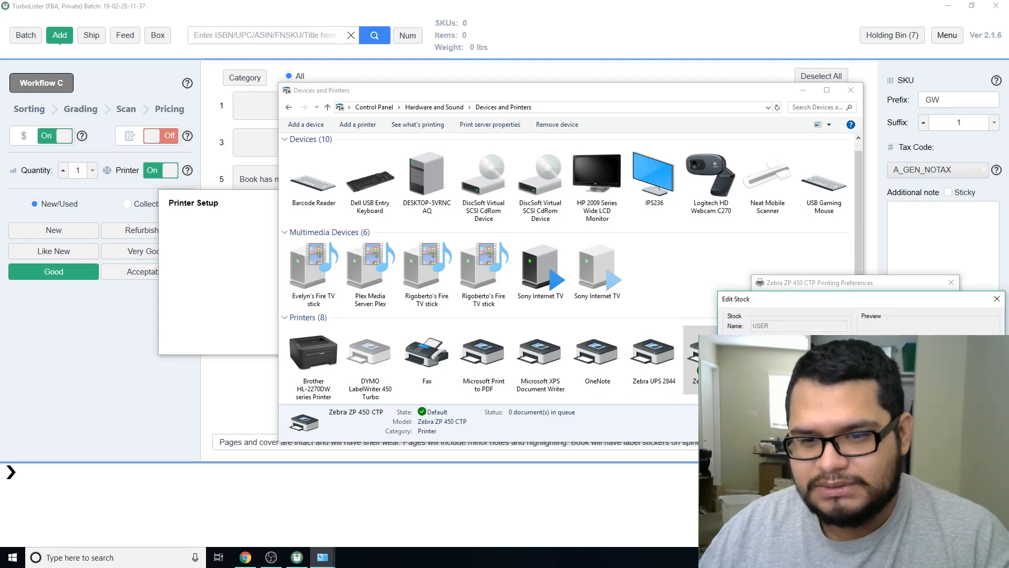
{"action": "key", "text": "Escape"}
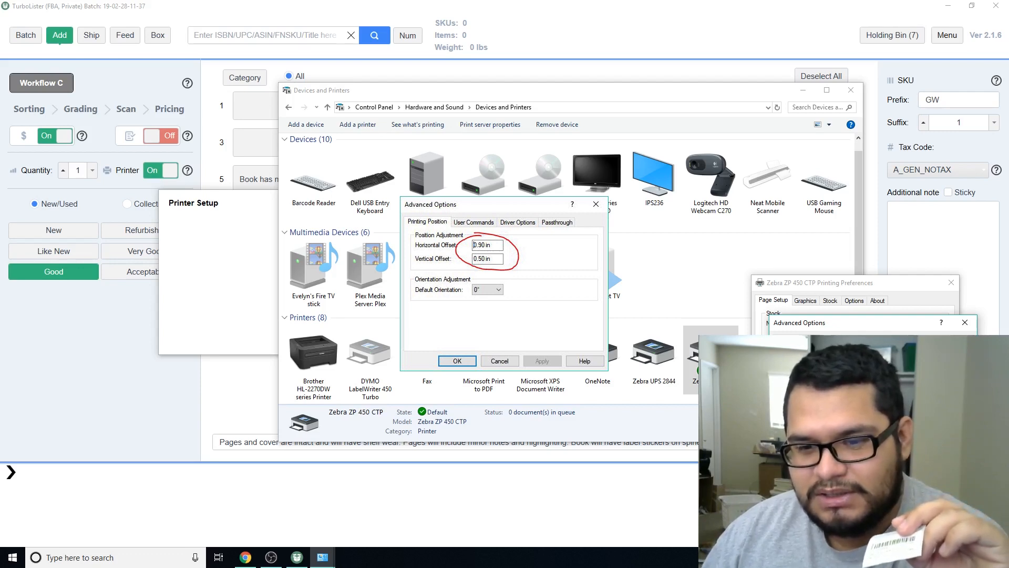
{"action": "key", "text": "Escape"}
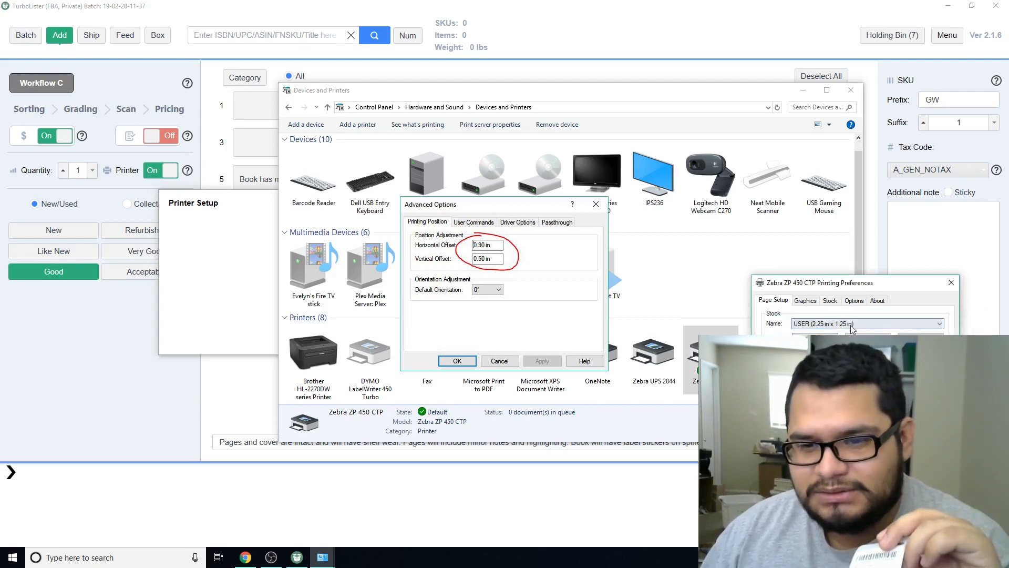
Review the Zebra printer's graphics resolution, stock media and darkness settings, and return to TurboLister's printer setup
{"action": "left_click", "coordinate": [812, 304]}
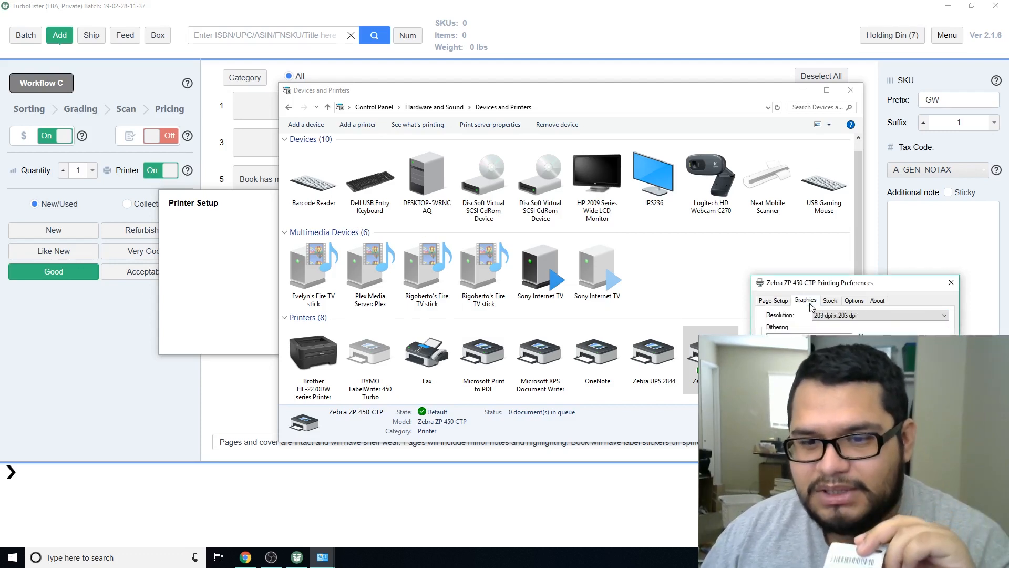
{"action": "left_click", "coordinate": [848, 316]}
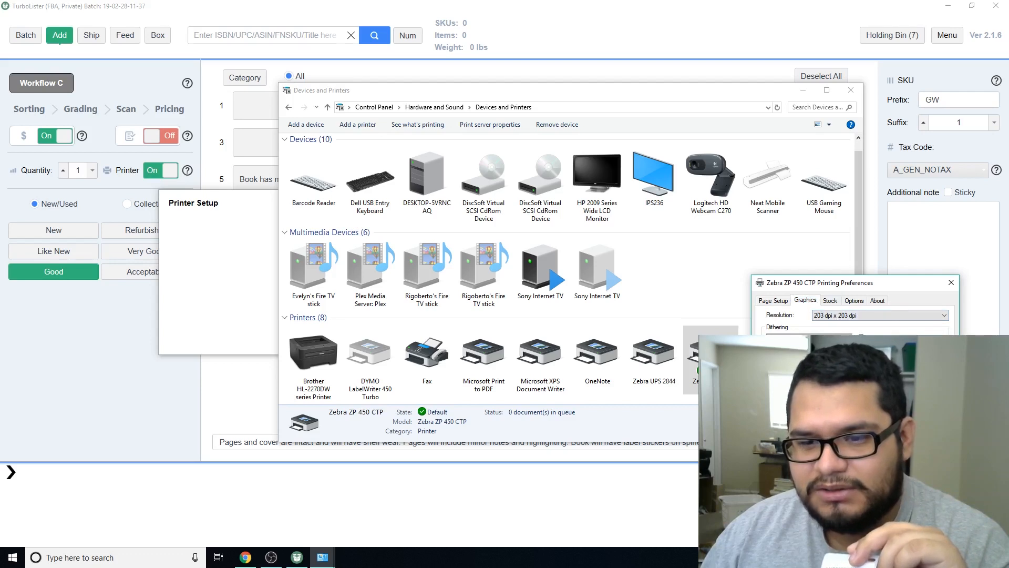
{"action": "left_click", "coordinate": [835, 302]}
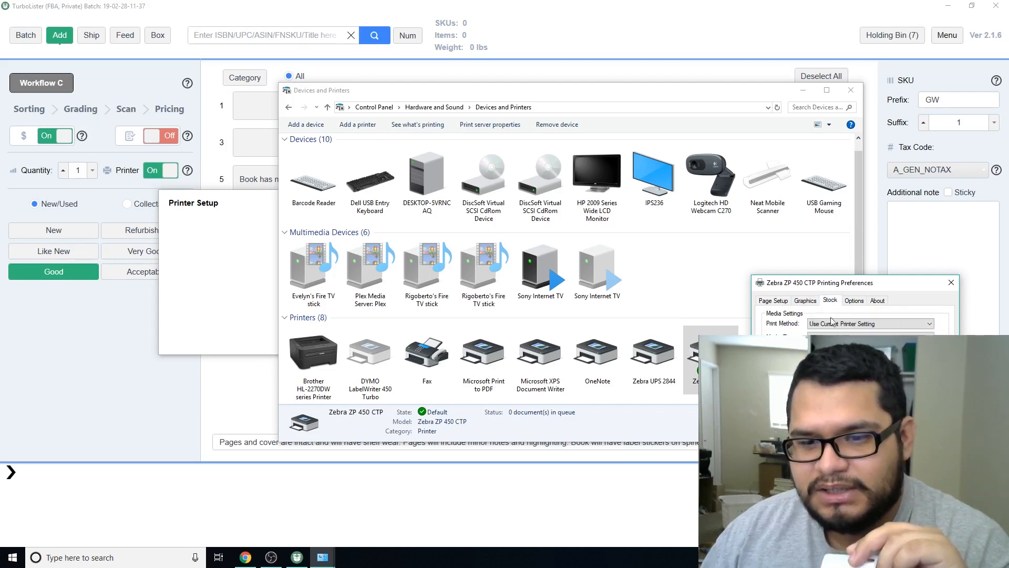
{"action": "left_click", "coordinate": [853, 301]}
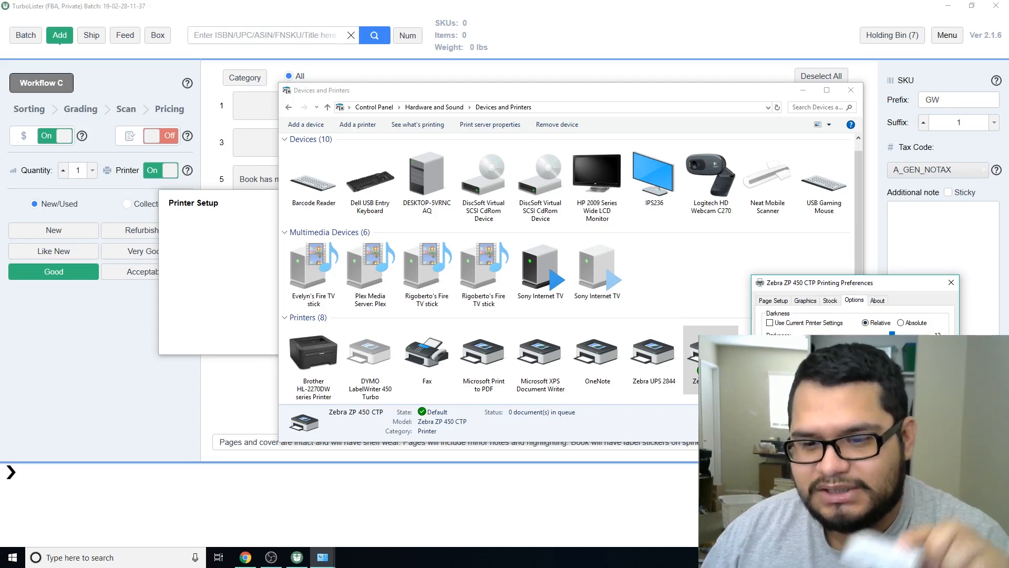
{"action": "key", "text": "Return"}
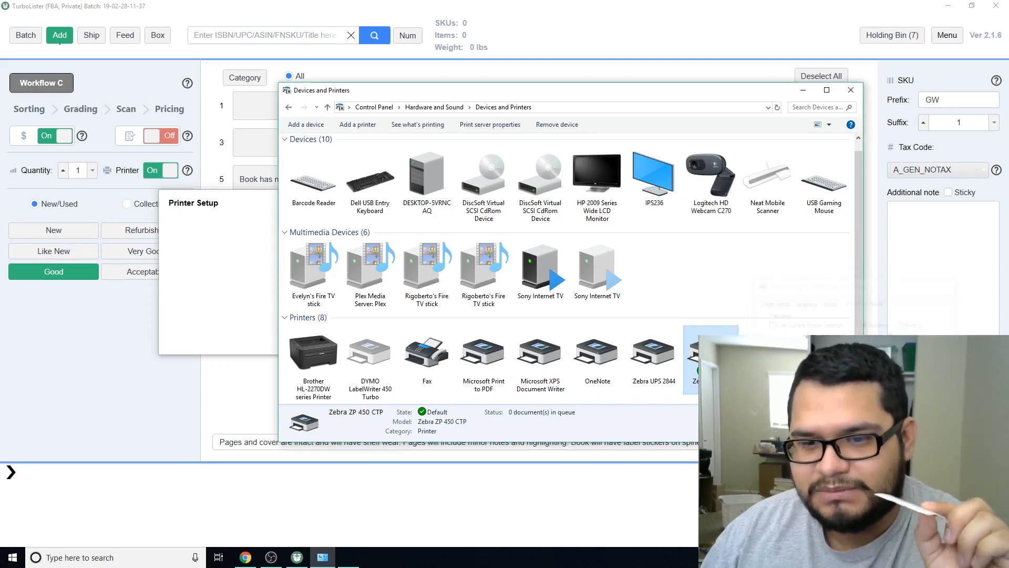
{"action": "left_click", "coordinate": [851, 90]}
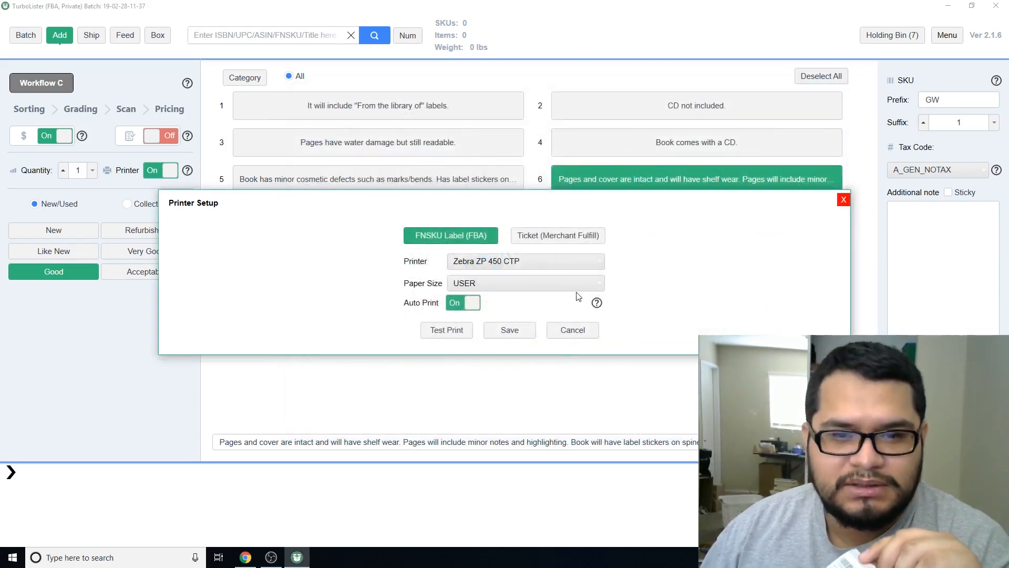
Test-print the FNSKU label, compare its setup with the Ticket (Merchant Fulfill) setup, and leave the printer setup without saving
{"action": "left_click", "coordinate": [447, 331]}
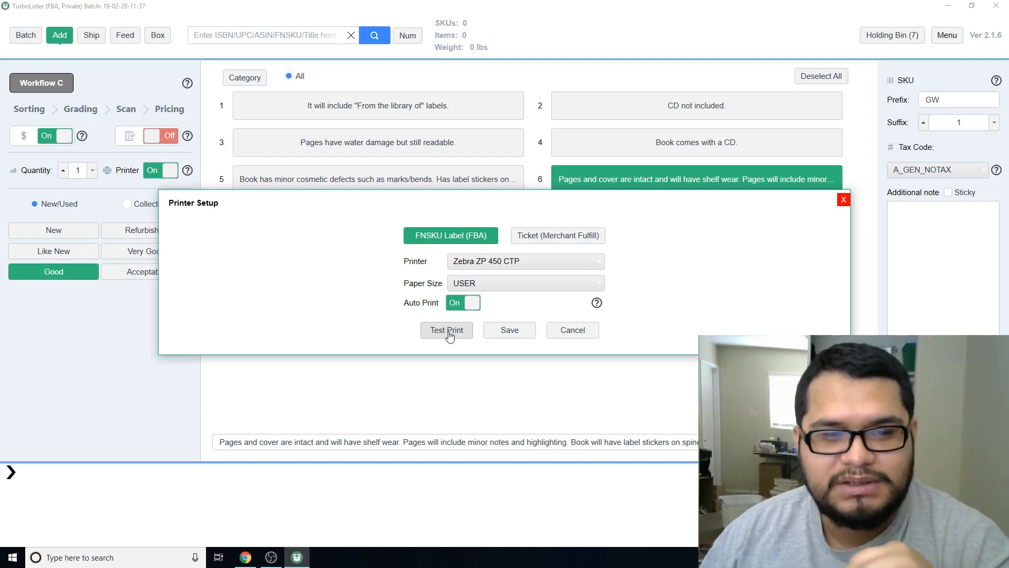
{"action": "left_click", "coordinate": [539, 241]}
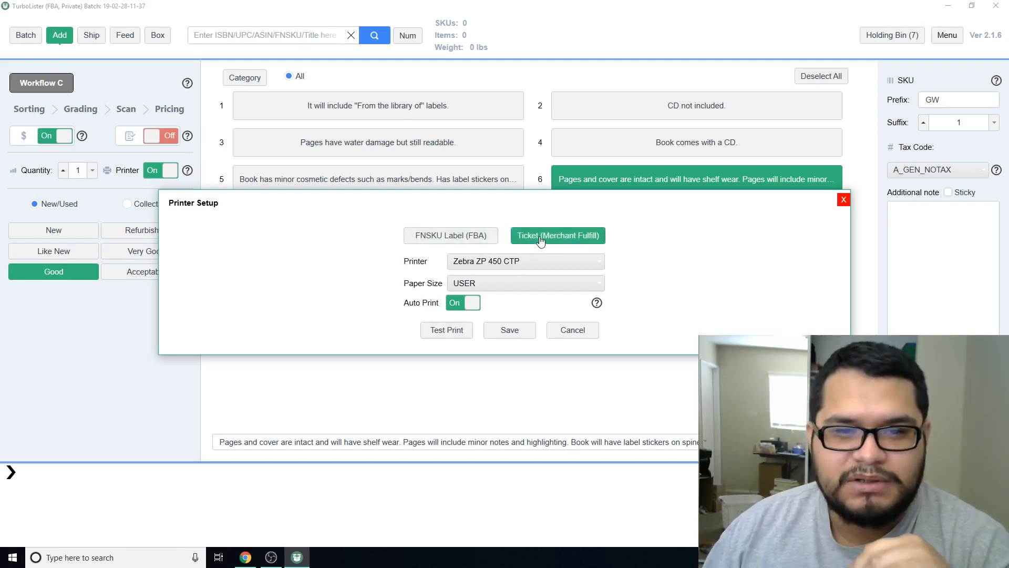
{"action": "left_click", "coordinate": [455, 241]}
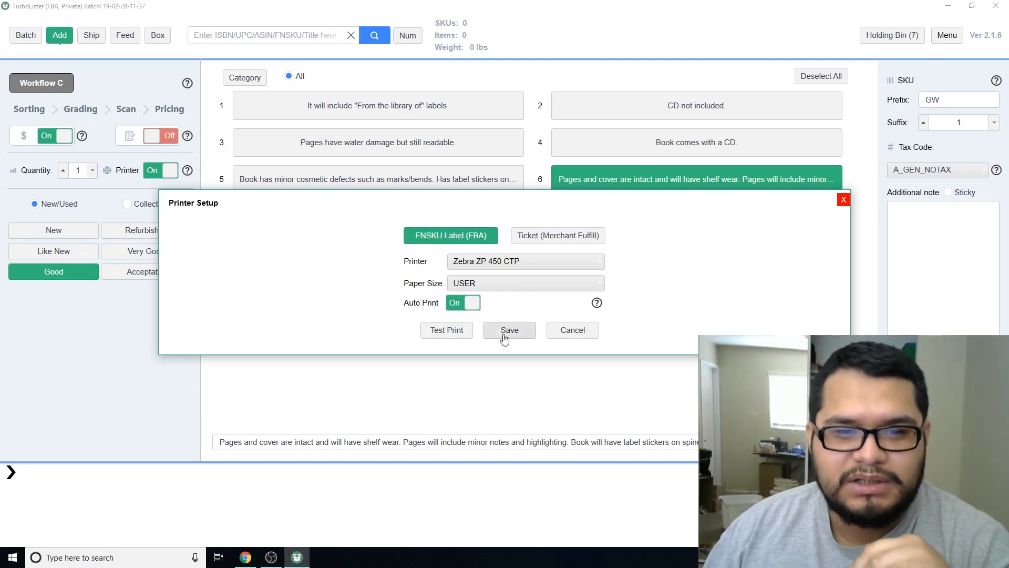
{"action": "left_click", "coordinate": [547, 240]}
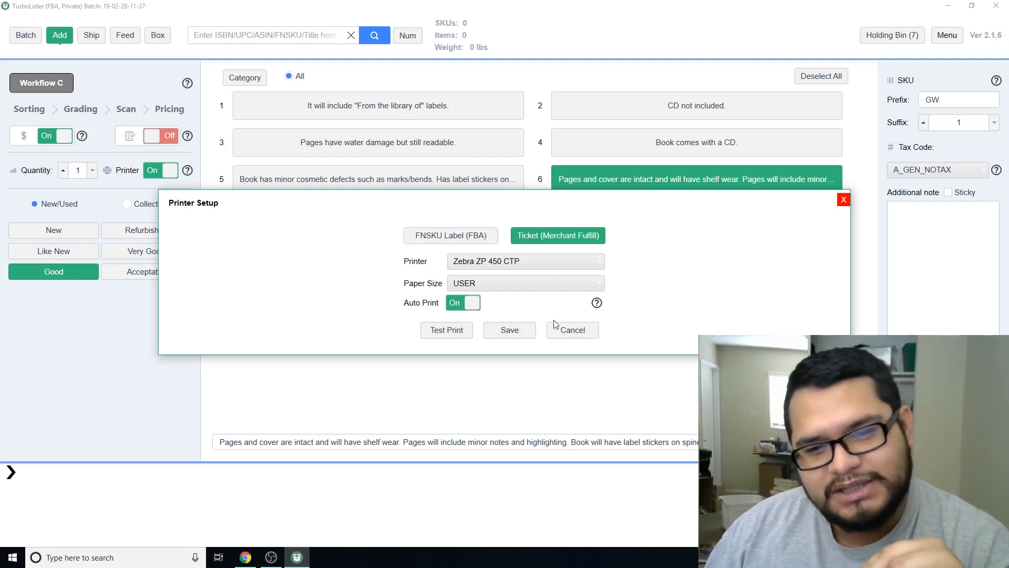
{"action": "left_click", "coordinate": [479, 237]}
{"action": "left_click", "coordinate": [520, 243]}
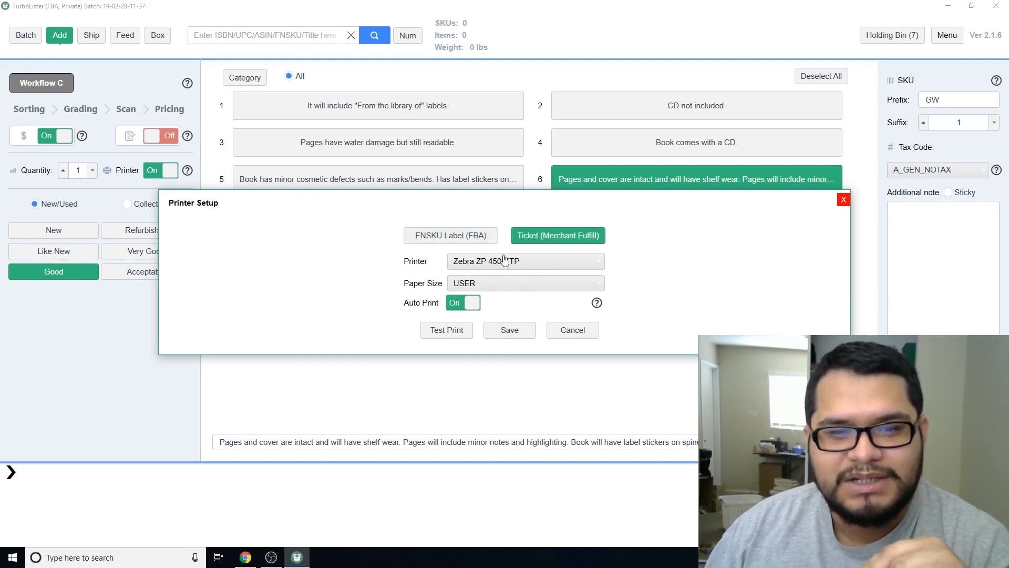
{"action": "left_click", "coordinate": [476, 237]}
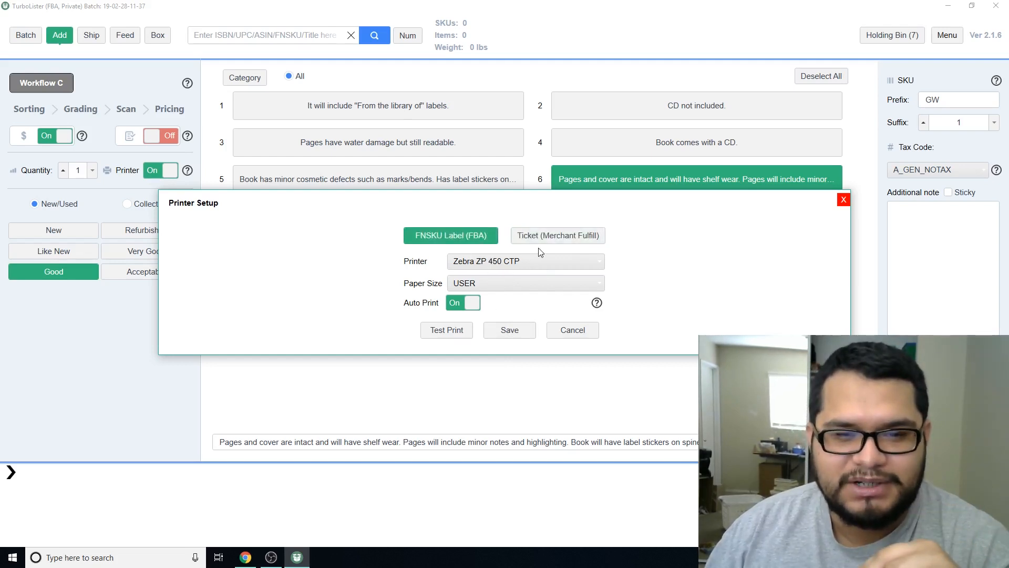
{"action": "left_click", "coordinate": [542, 241]}
{"action": "left_click", "coordinate": [451, 235]}
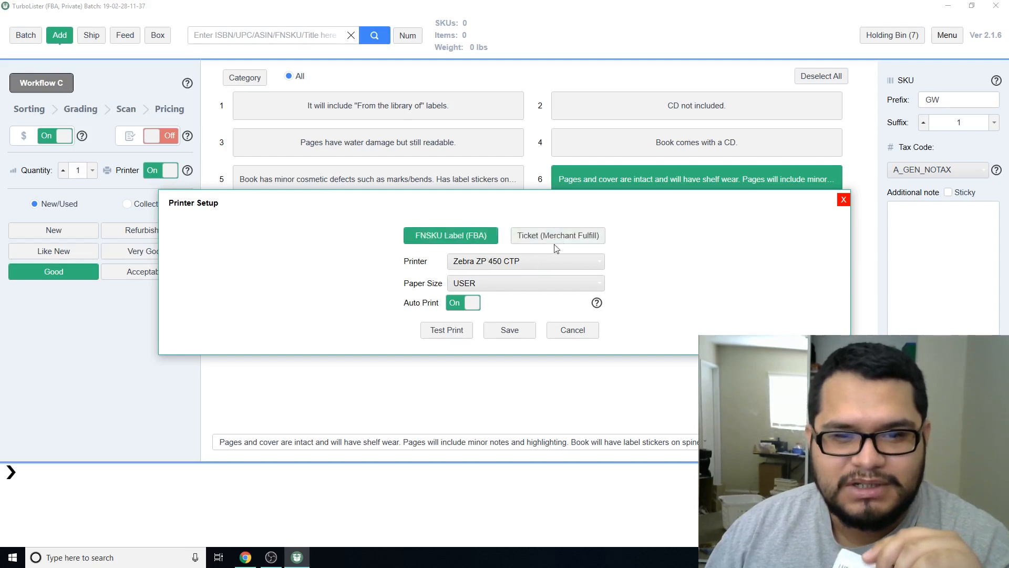
{"action": "left_click", "coordinate": [558, 235]}
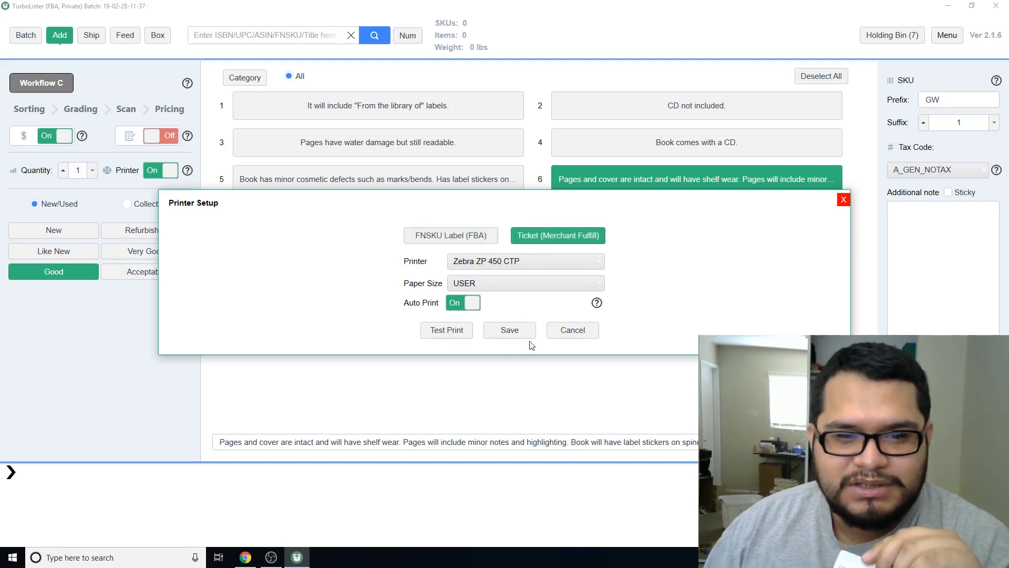
{"action": "left_click", "coordinate": [566, 334]}
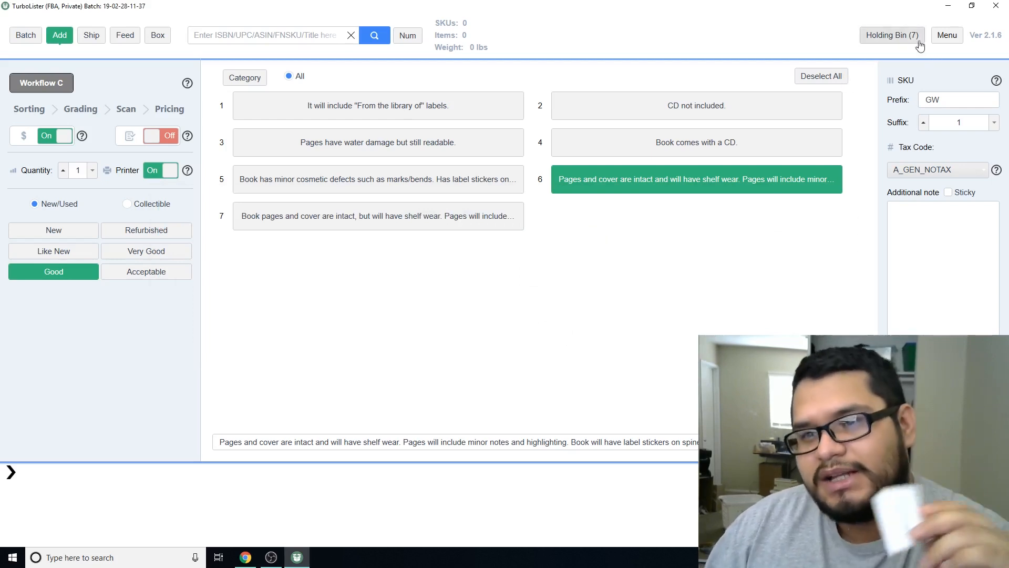
View the restricted item options and the list of pre-approved Amazon categories, and close them without changes
{"action": "left_click", "coordinate": [949, 36]}
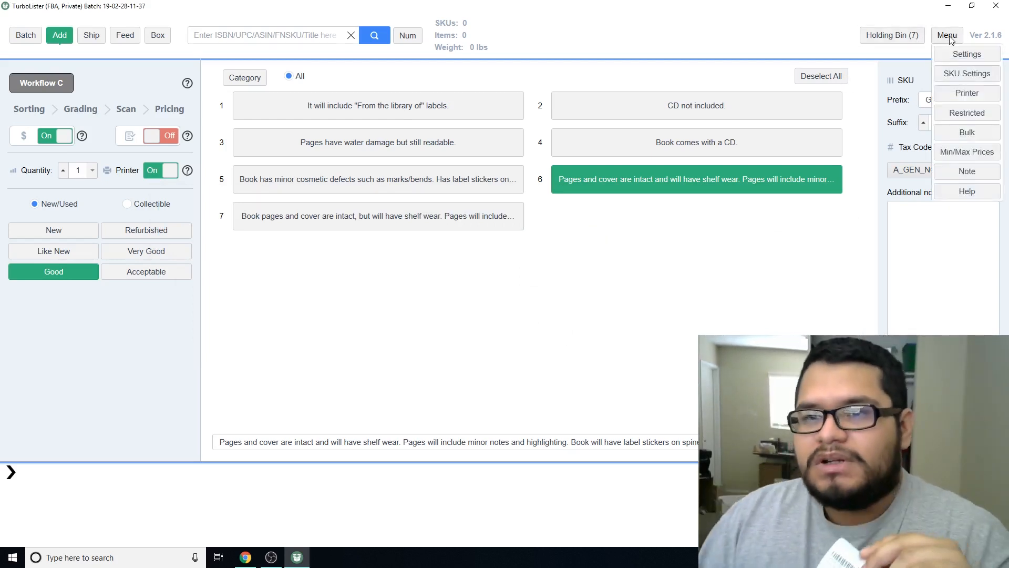
{"action": "left_click", "coordinate": [971, 115]}
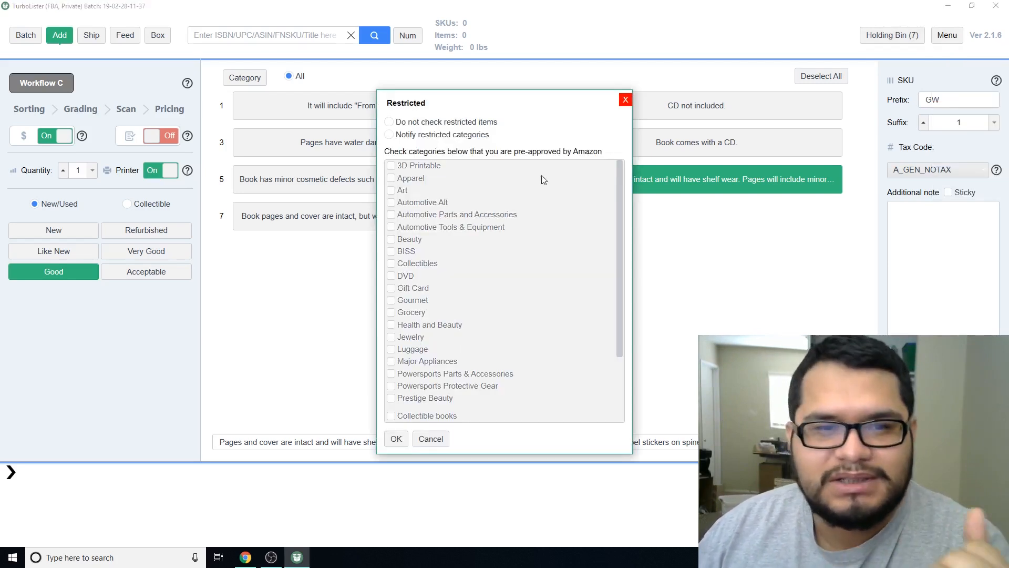
{"action": "left_click", "coordinate": [625, 101]}
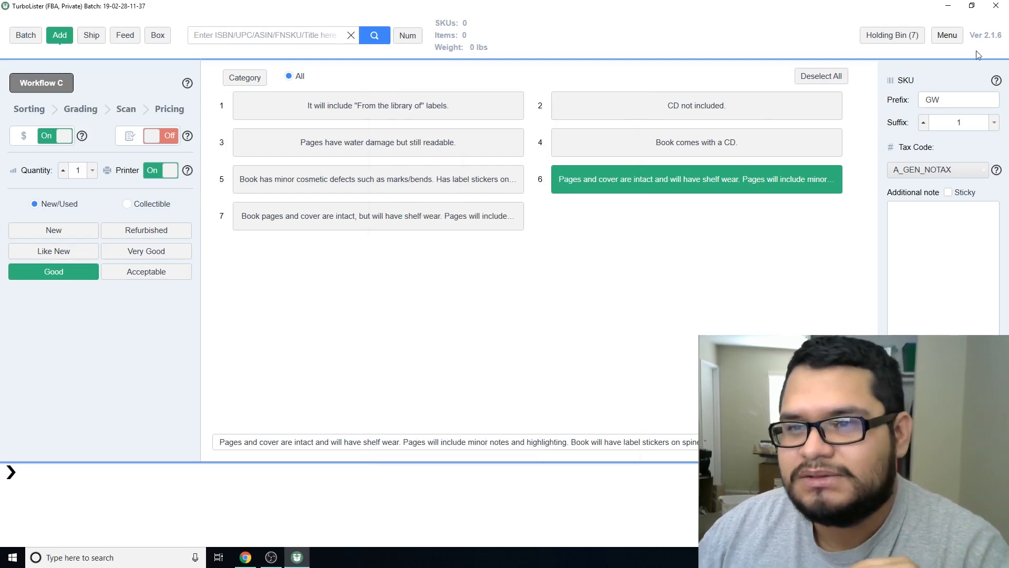
View the bulk batch entry window and close it without adding any numbers
{"action": "left_click", "coordinate": [949, 35]}
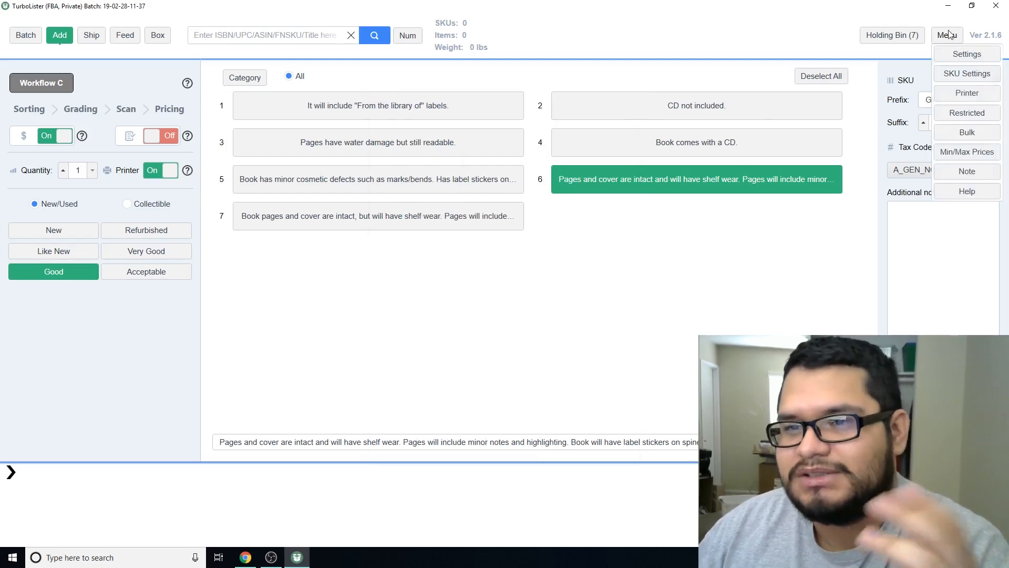
{"action": "left_click", "coordinate": [970, 132]}
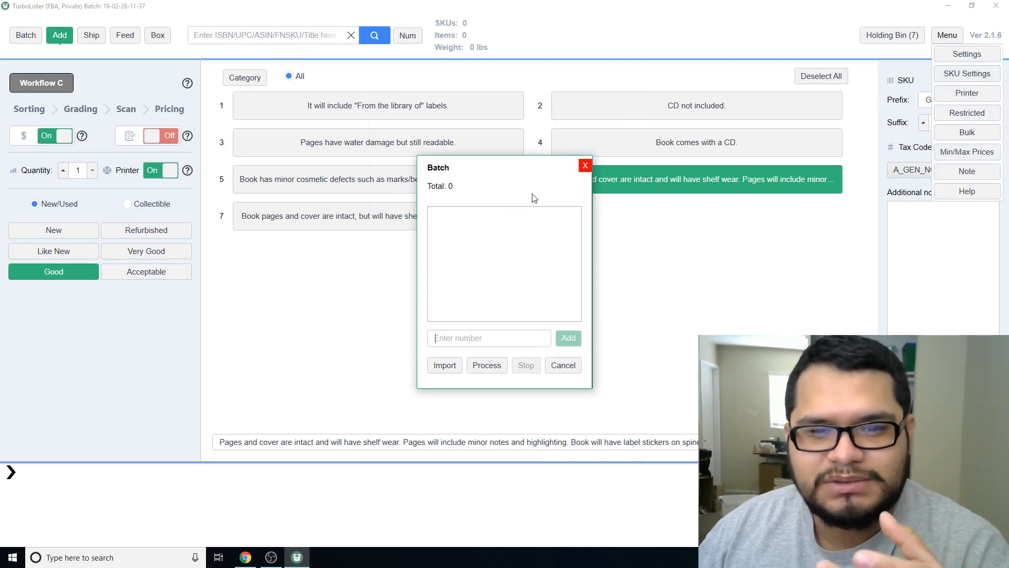
{"action": "left_click", "coordinate": [585, 166]}
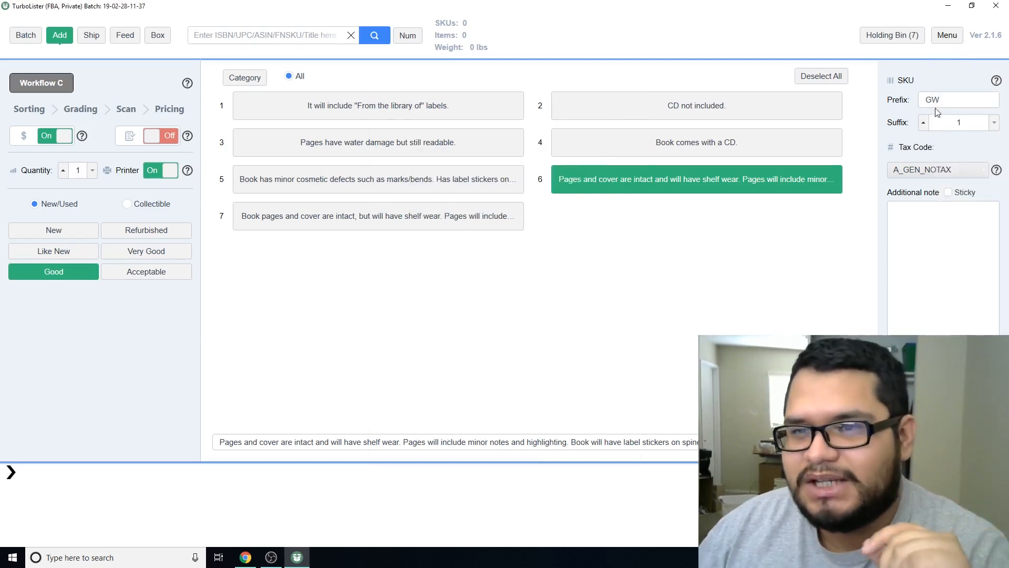
Set the minimum price to 5 in the Min/Max Prices settings and close them
{"action": "left_click", "coordinate": [946, 37]}
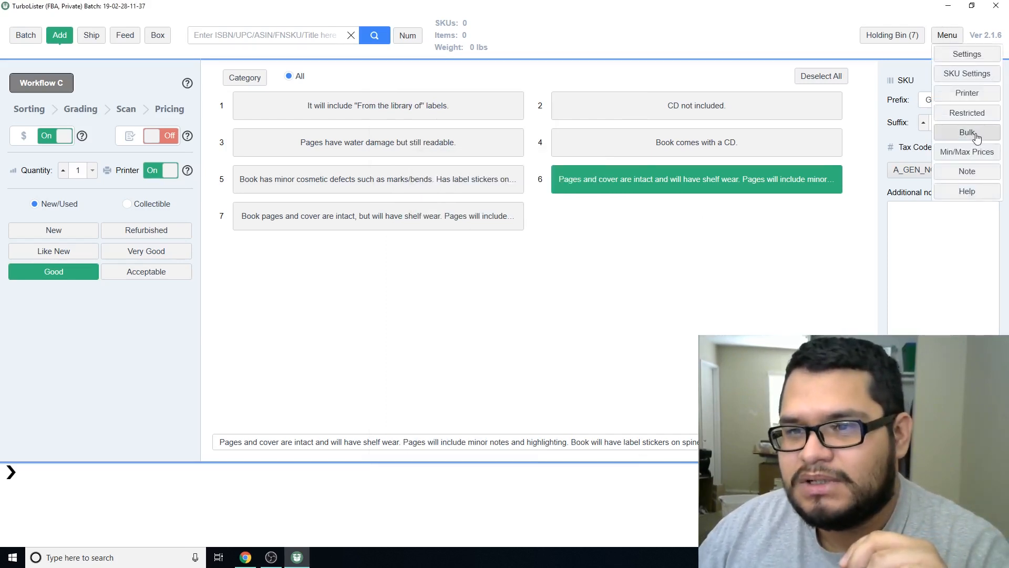
{"action": "left_click", "coordinate": [967, 153]}
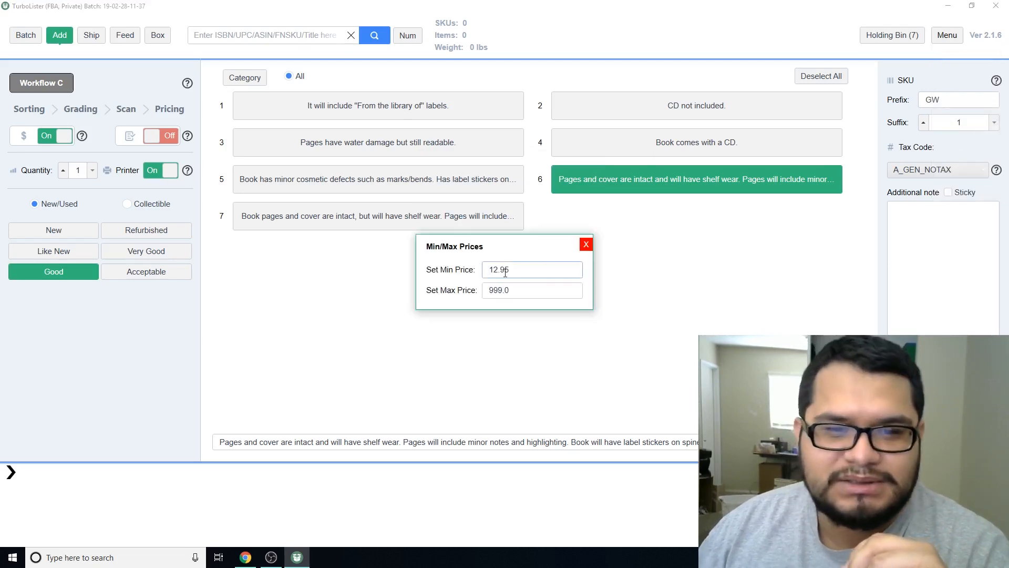
{"action": "left_click_drag", "start_coordinate": [498, 271], "coordinate": [488, 271]}
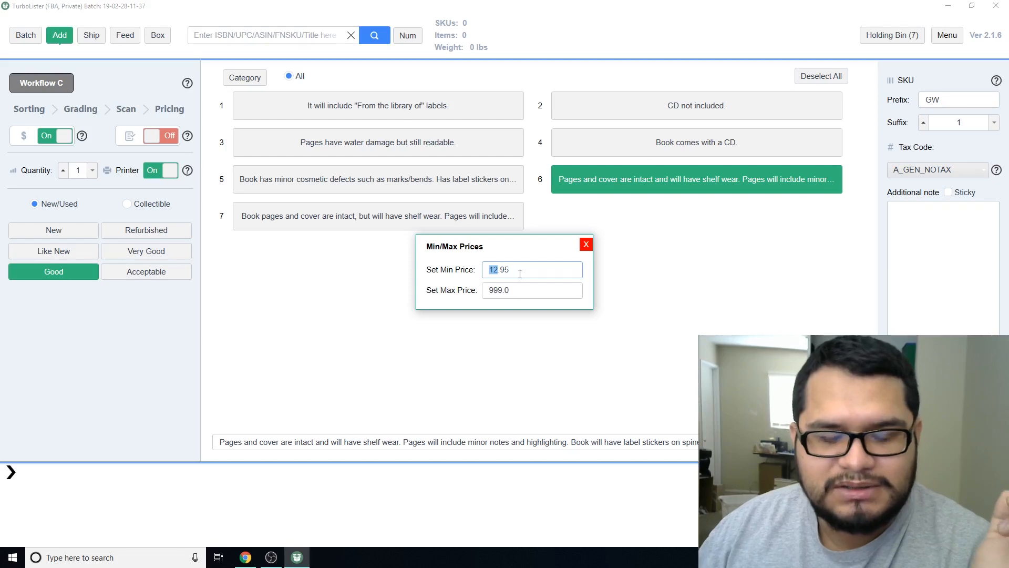
{"action": "double_click", "coordinate": [491, 273]}
{"action": "left_click", "coordinate": [585, 244]}
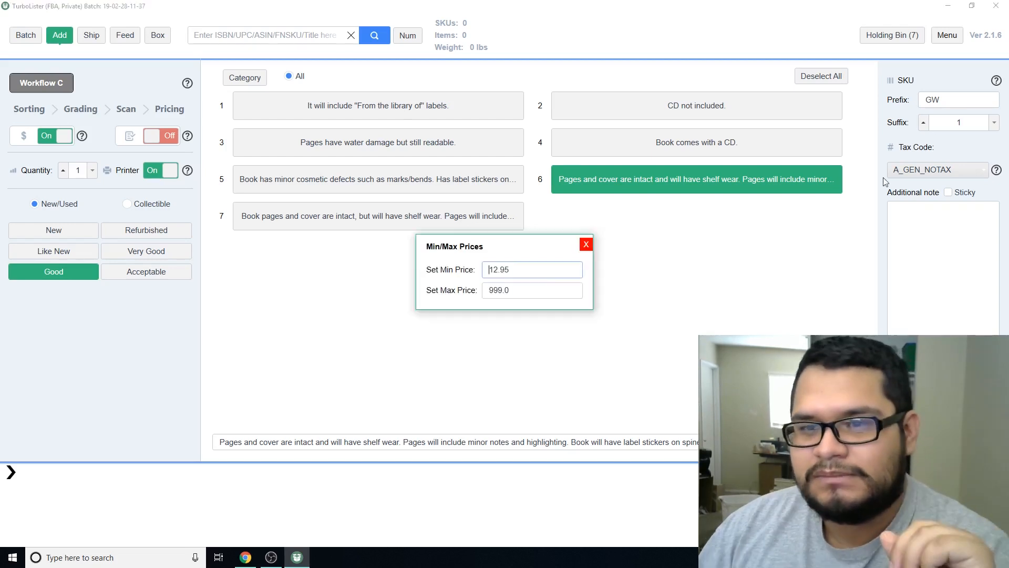
{"action": "left_click_drag", "start_coordinate": [515, 269], "coordinate": [463, 263]}
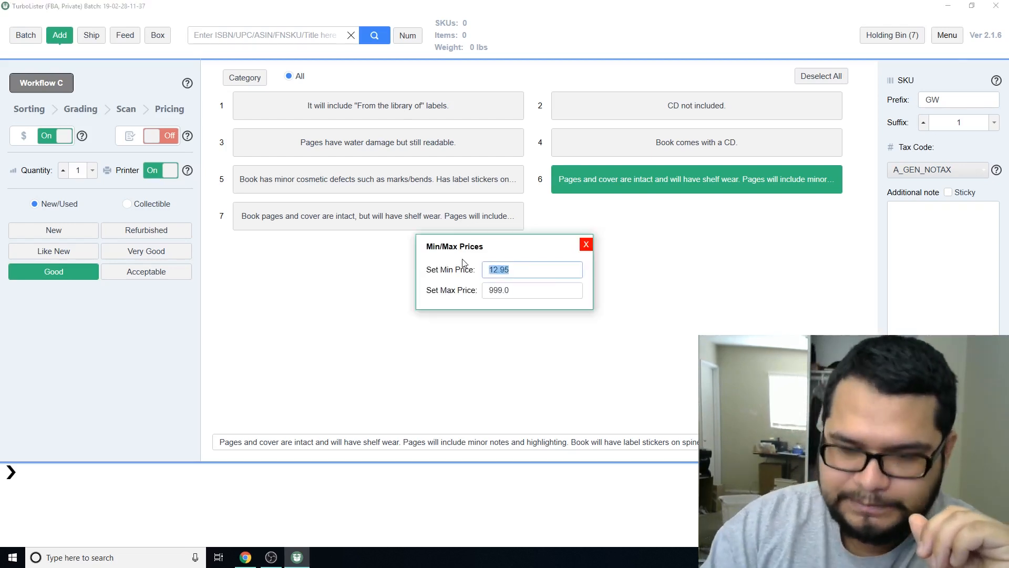
{"action": "type", "text": "5"}
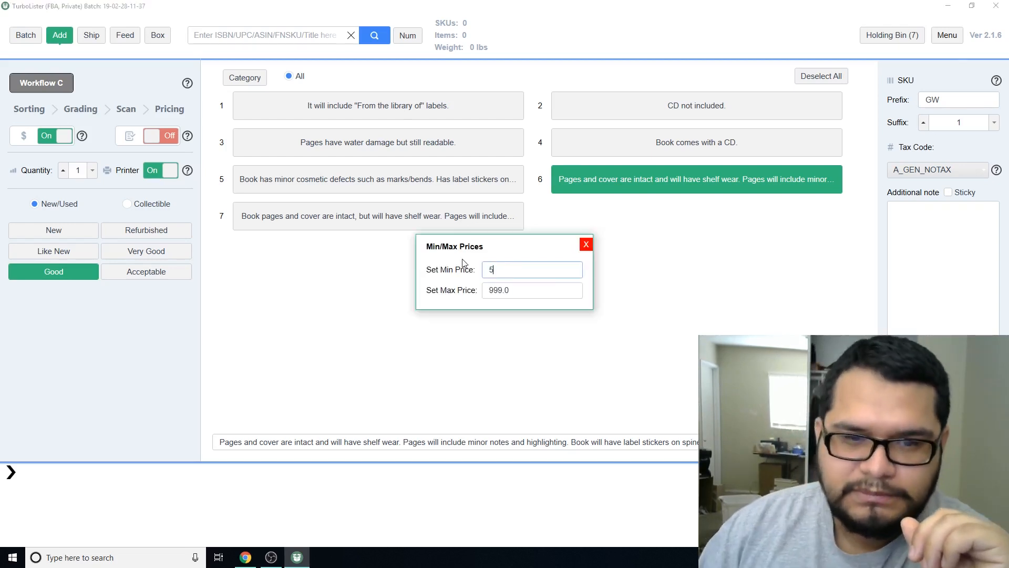
{"action": "left_click", "coordinate": [586, 245]}
Examine the saved condition notes and the conditions each one is applied to
{"action": "left_click", "coordinate": [954, 39]}
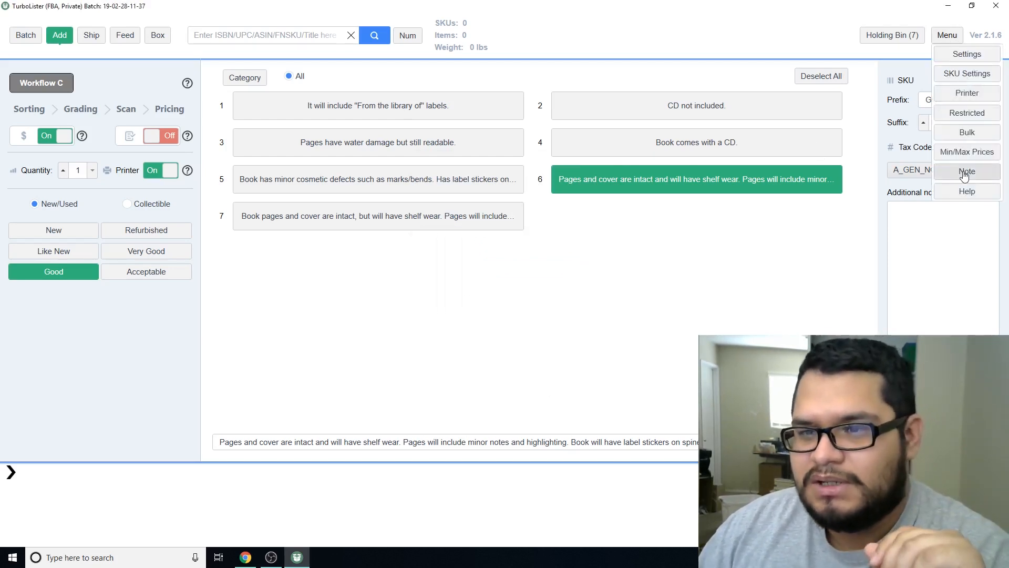
{"action": "left_click", "coordinate": [967, 172]}
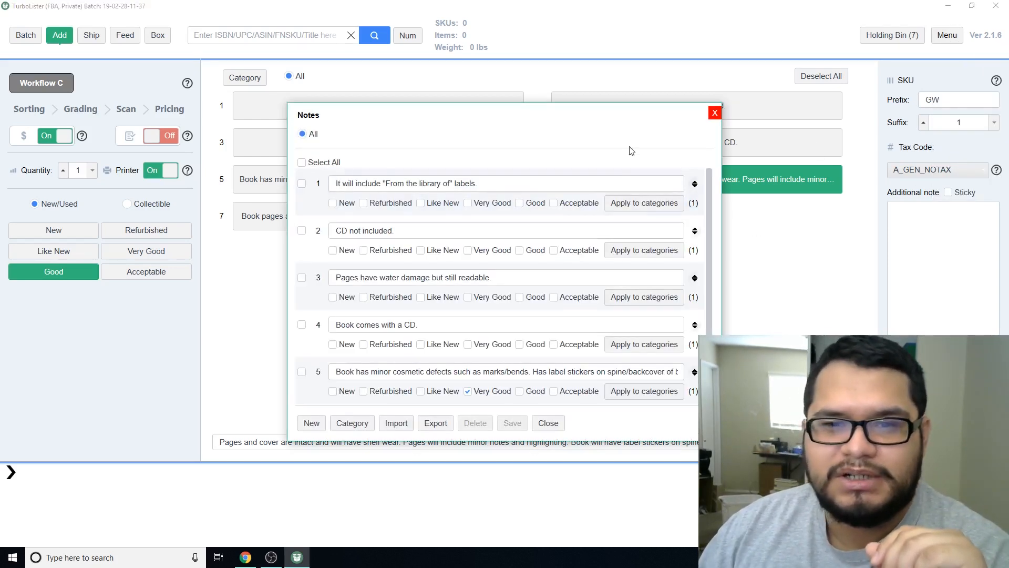
{"action": "left_click", "coordinate": [714, 113]}
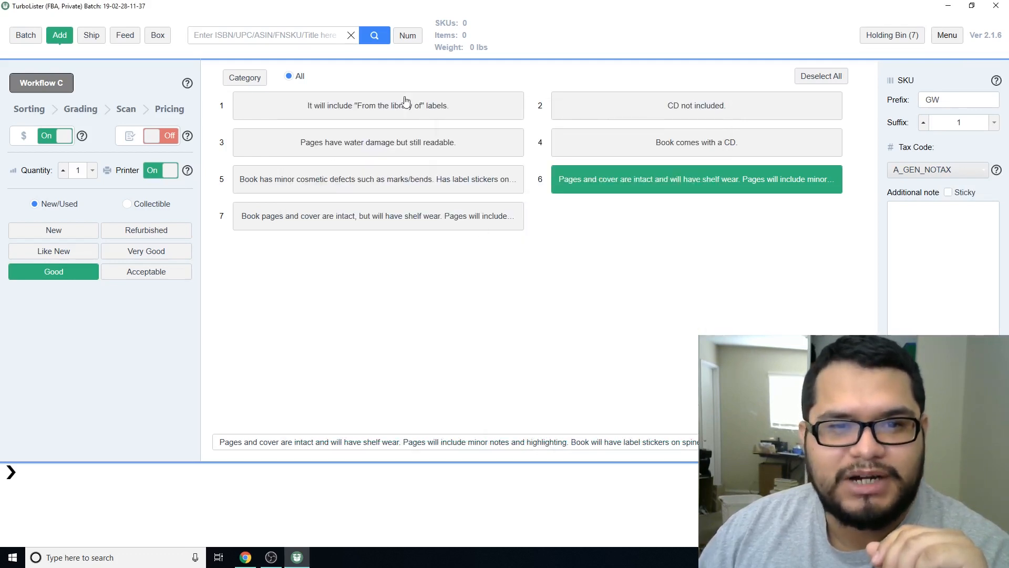
{"action": "left_click", "coordinate": [949, 36]}
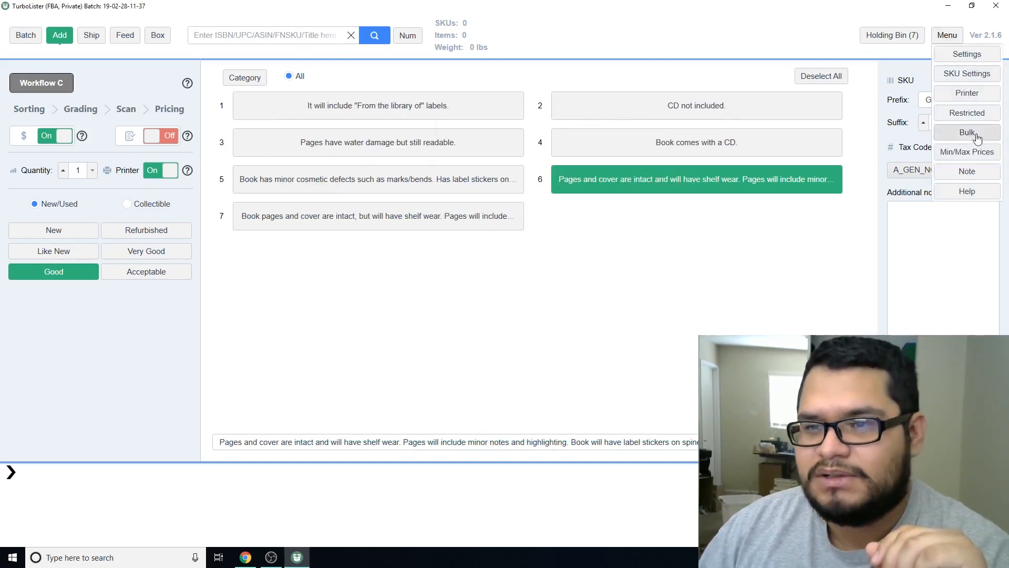
{"action": "left_click", "coordinate": [966, 172]}
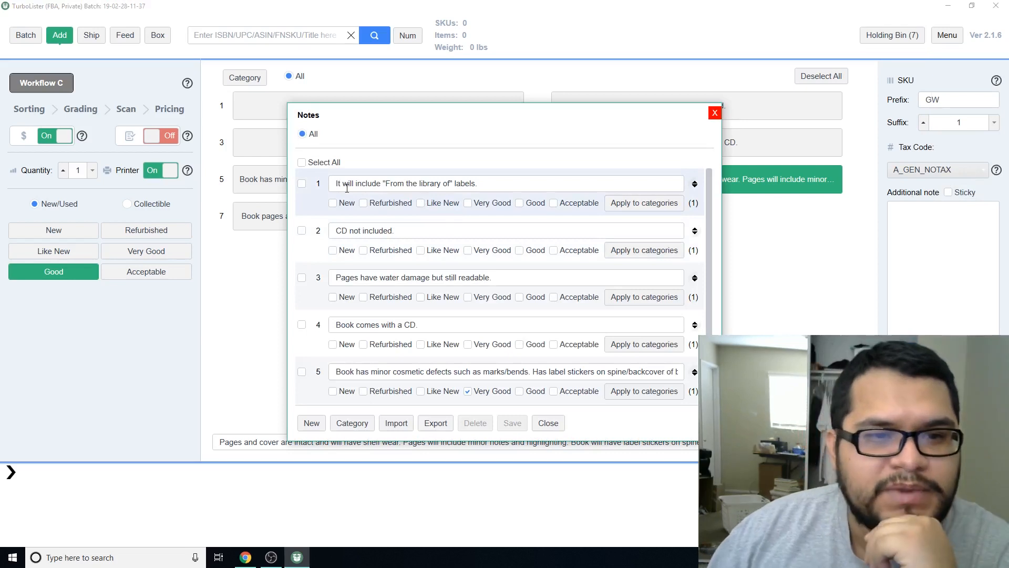
{"action": "scroll", "coordinate": [484, 266], "scroll_direction": "down", "scroll_amount": 2}
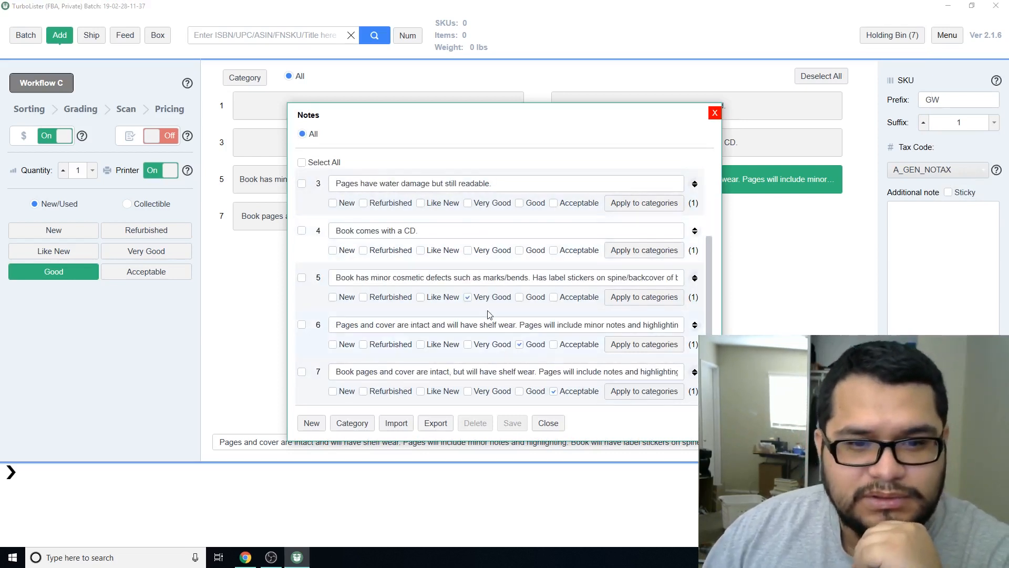
{"action": "scroll", "coordinate": [489, 314], "scroll_direction": "up", "scroll_amount": 2}
{"action": "scroll", "coordinate": [492, 321], "scroll_direction": "down", "scroll_amount": 2}
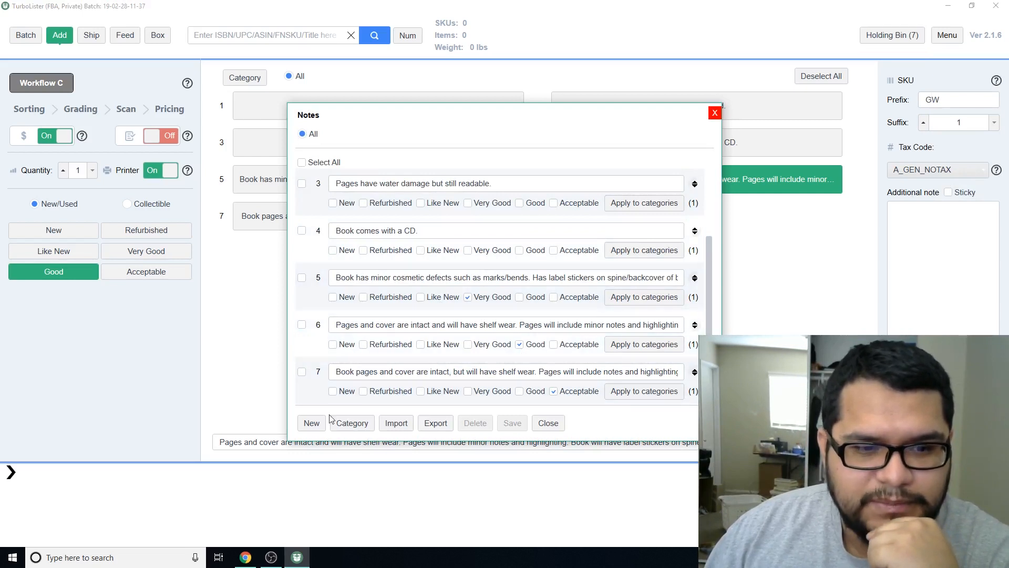
Create a new note reading "books have water damage." and apply it to the Book category
{"action": "left_click", "coordinate": [312, 423]}
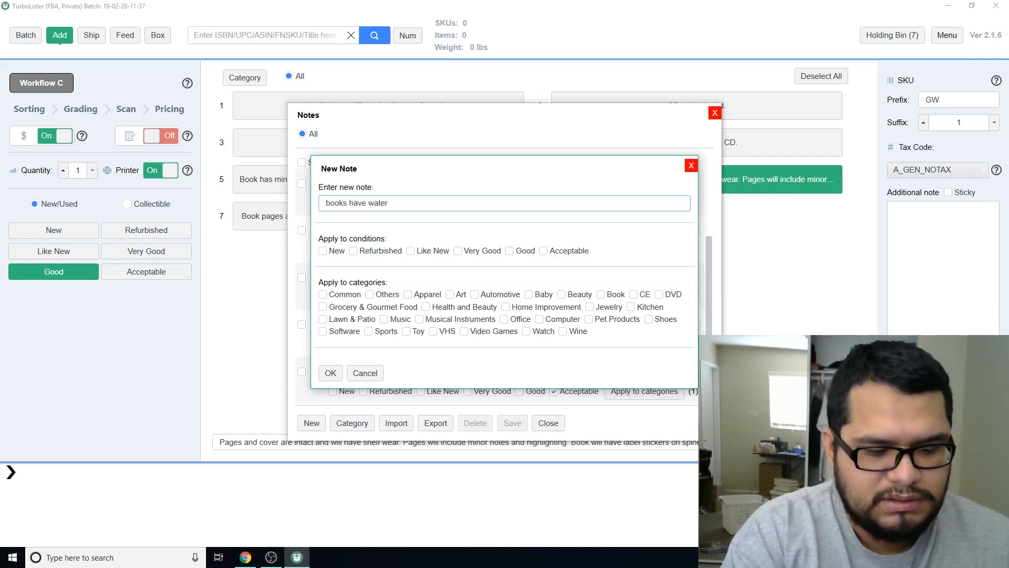
{"action": "type", "text": "ge."}
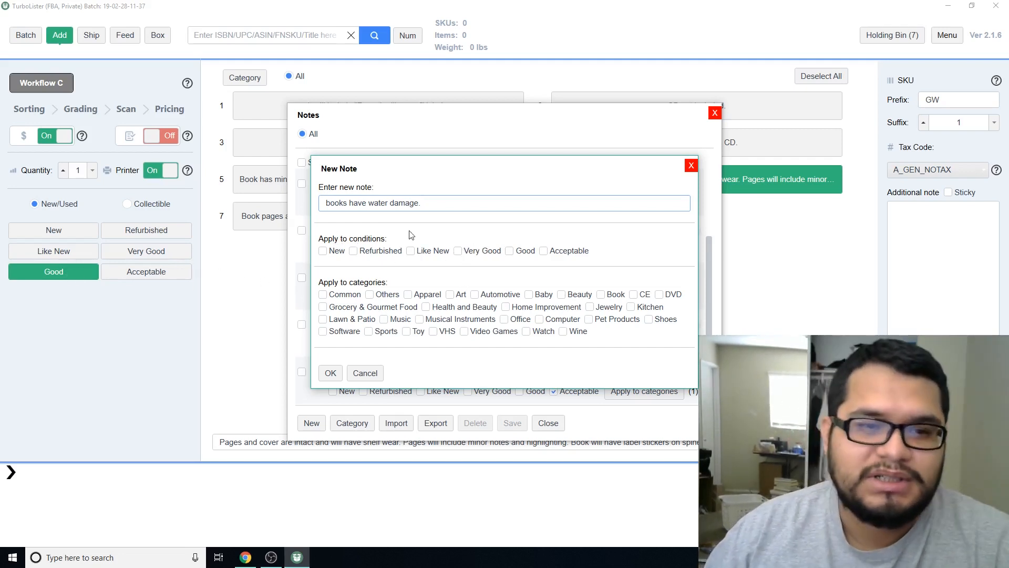
{"action": "left_click_drag", "start_coordinate": [326, 203], "coordinate": [422, 212]}
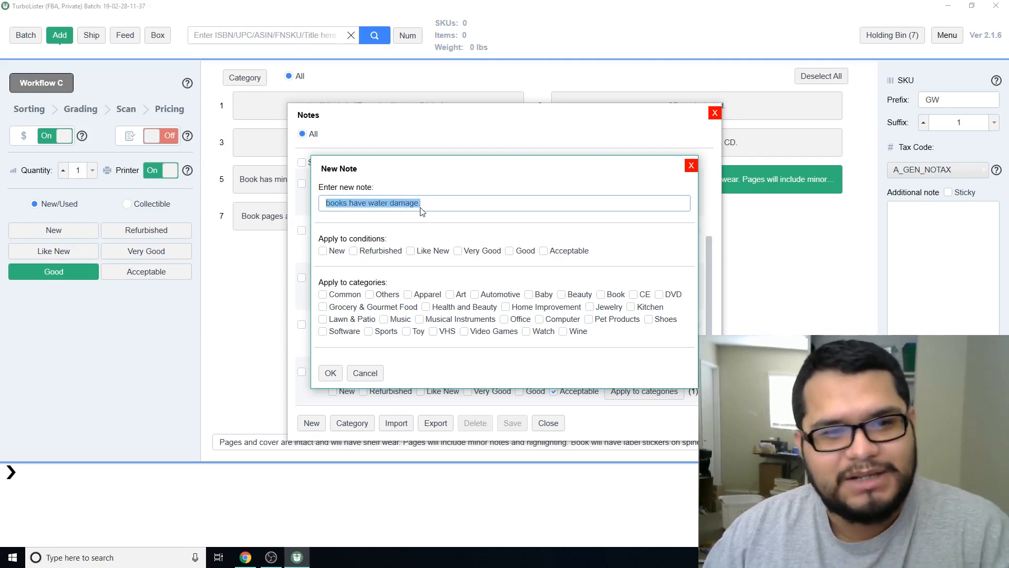
{"action": "left_click", "coordinate": [433, 206]}
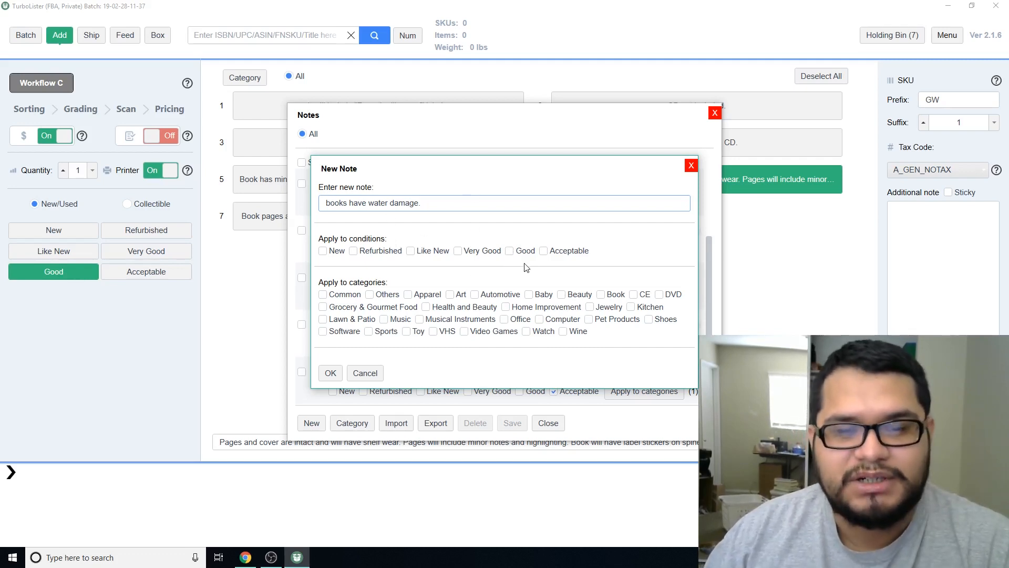
{"action": "left_click", "coordinate": [603, 295]}
{"action": "left_click", "coordinate": [331, 373]}
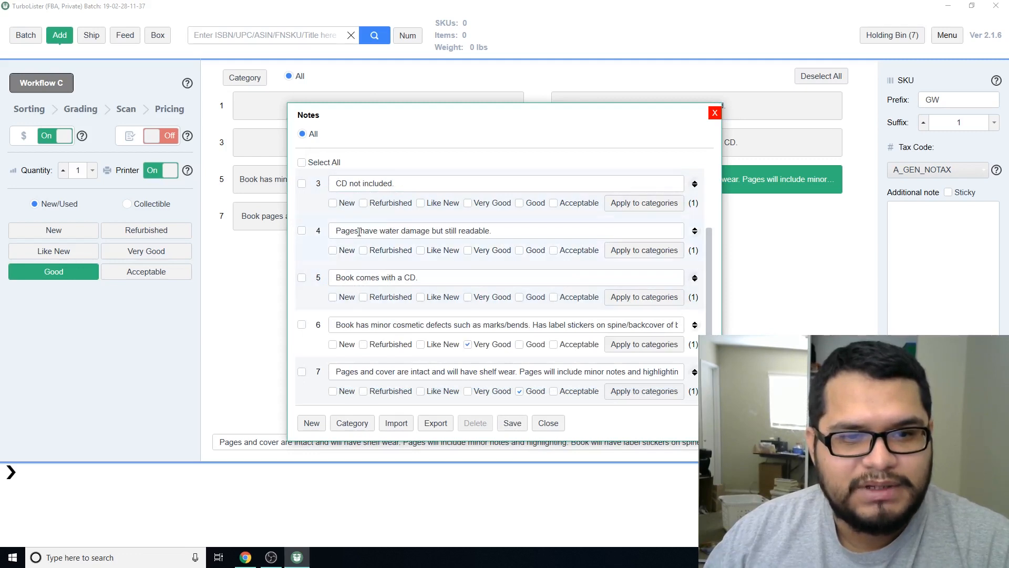
Change the new note's text to "books have water damage test1", save the notes and close the notes list
{"action": "scroll", "coordinate": [400, 221], "scroll_direction": "up", "scroll_amount": 3}
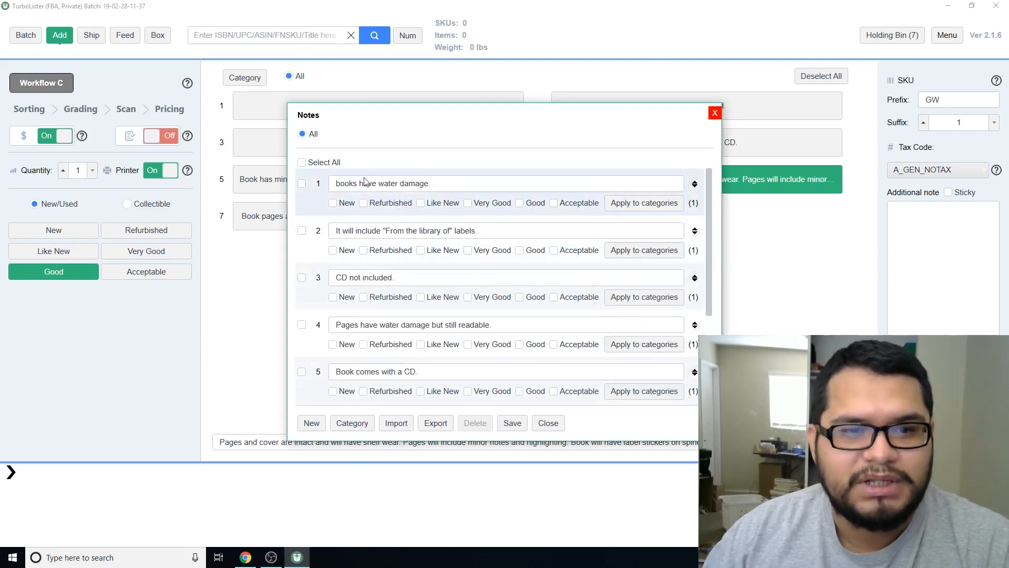
{"action": "left_click_drag", "start_coordinate": [333, 183], "coordinate": [431, 184]}
{"action": "left_click", "coordinate": [424, 198]}
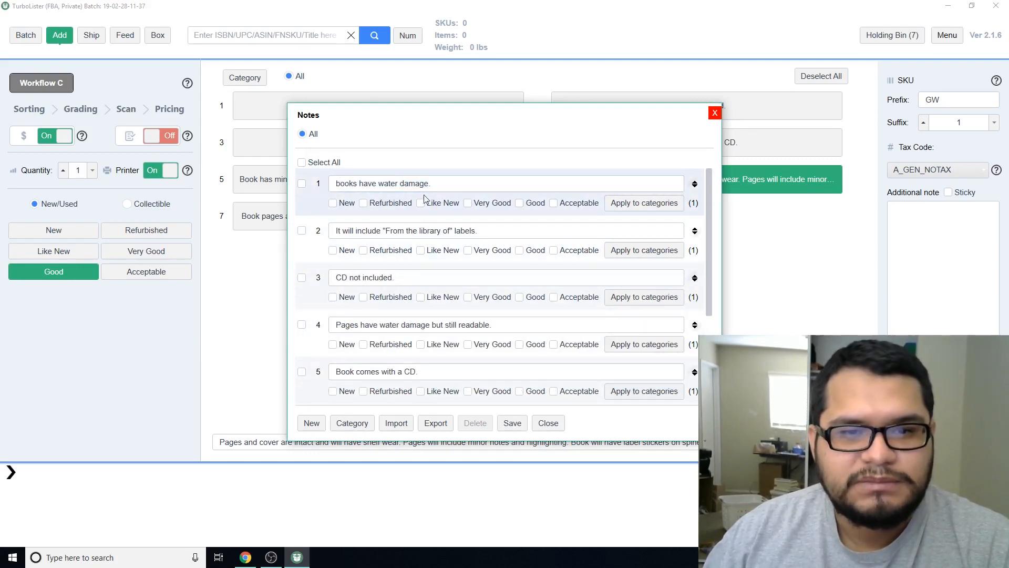
{"action": "scroll", "coordinate": [559, 236], "scroll_direction": "down", "scroll_amount": 3}
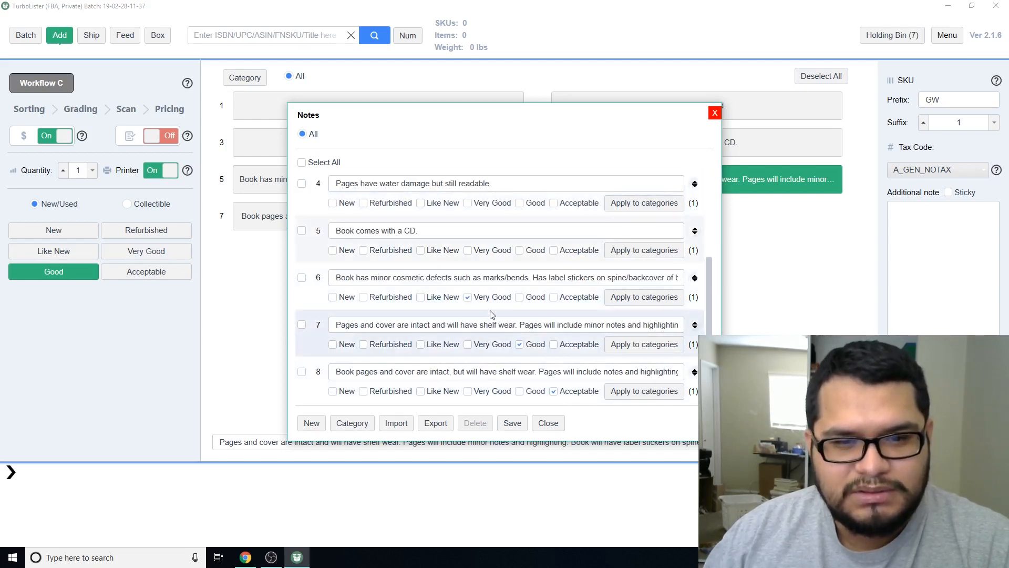
{"action": "scroll", "coordinate": [482, 218], "scroll_direction": "up", "scroll_amount": 3}
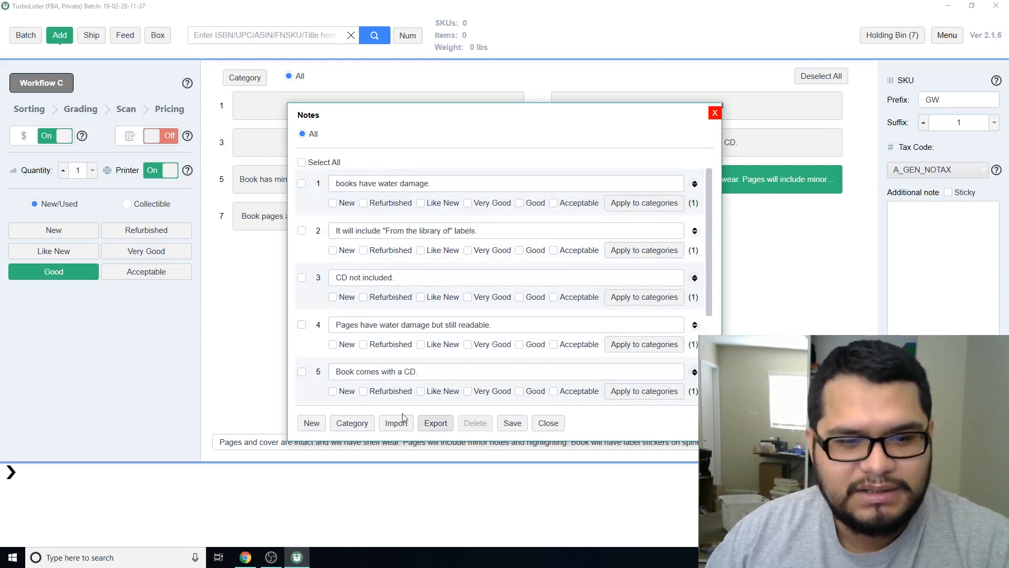
{"action": "left_click", "coordinate": [455, 186]}
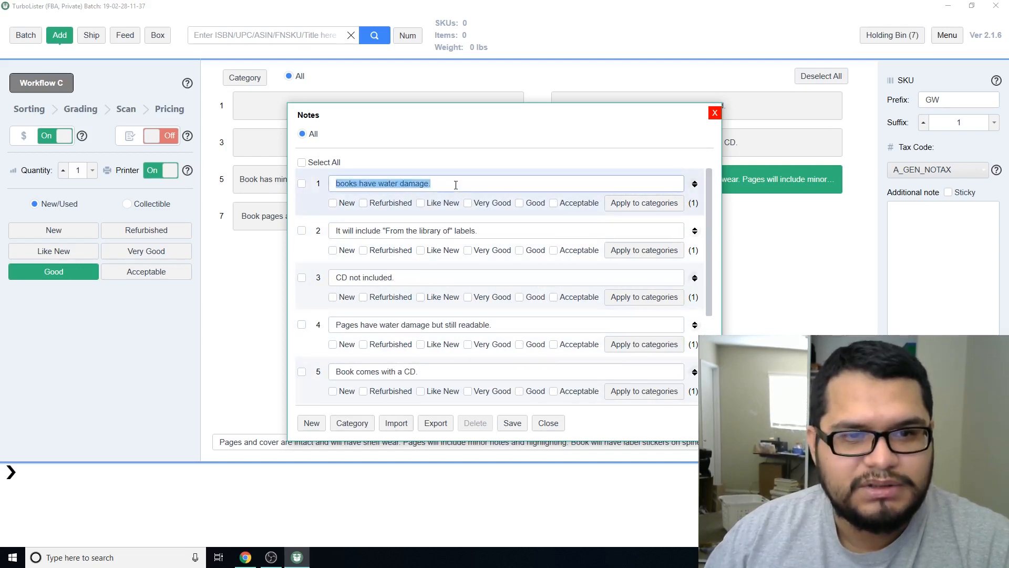
{"action": "left_click", "coordinate": [467, 184]}
{"action": "key", "text": "BackSpace"}
{"action": "type", "text": "test"}
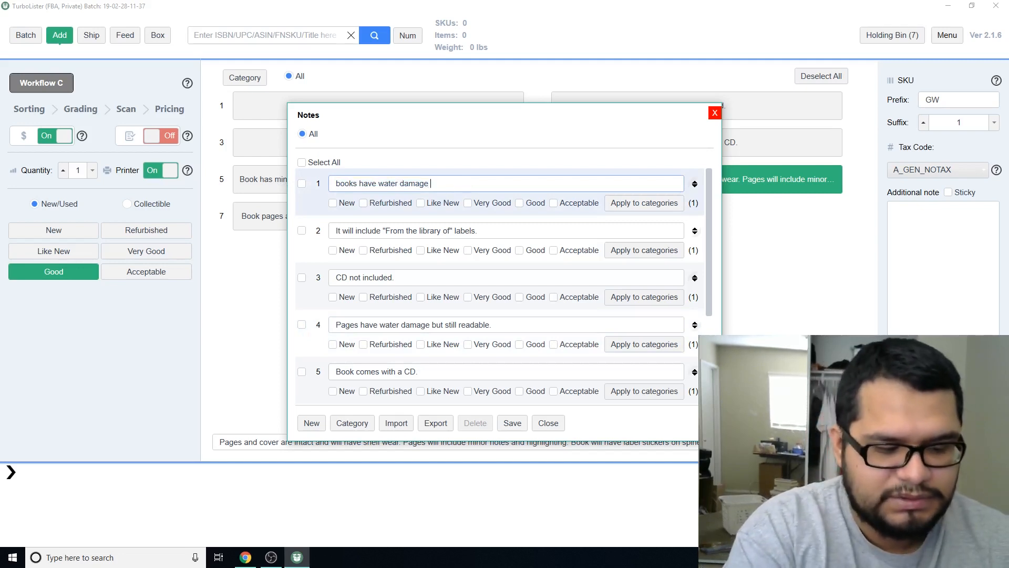
{"action": "type", "text": "1"}
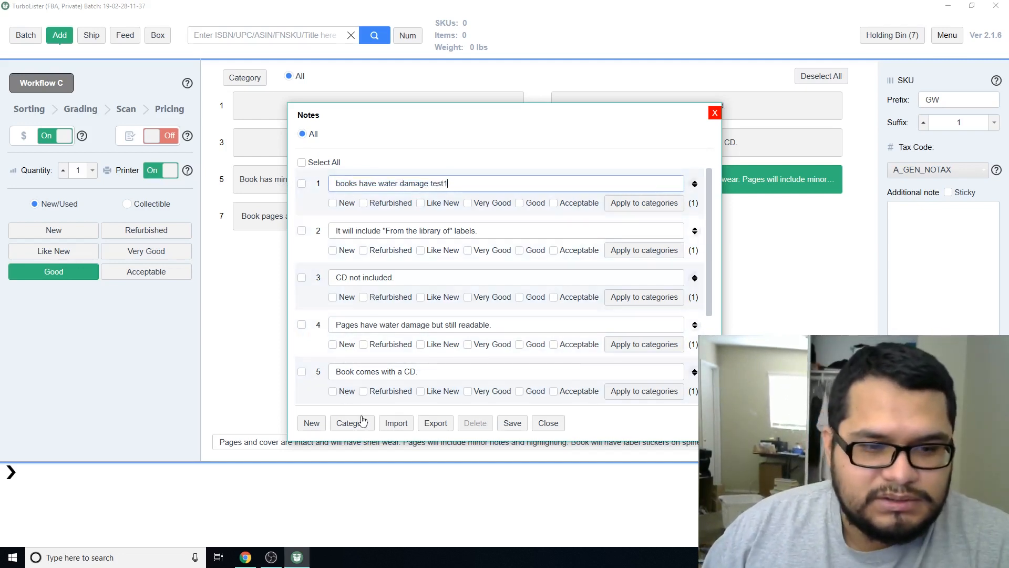
{"action": "left_click", "coordinate": [514, 422]}
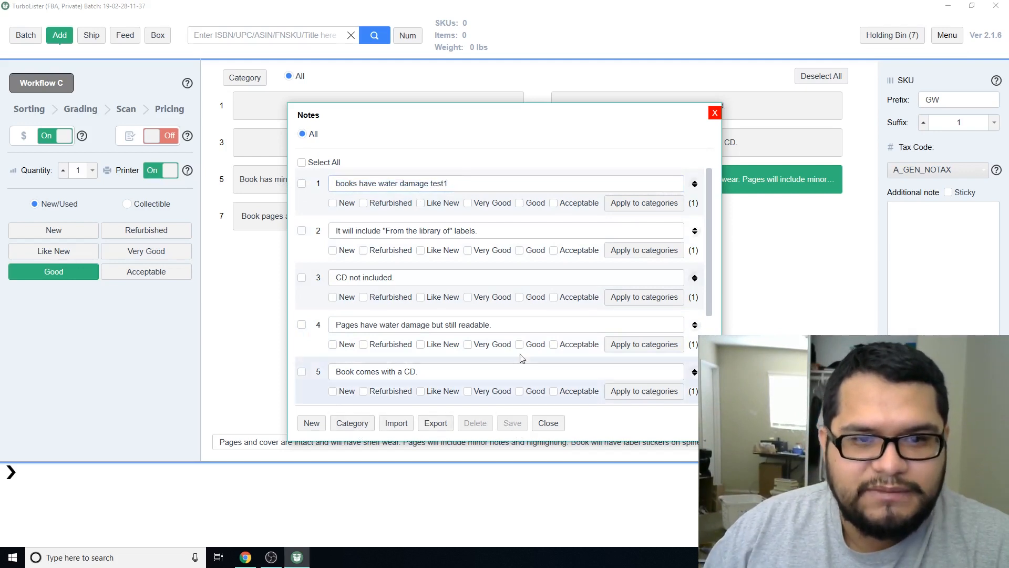
{"action": "left_click", "coordinate": [548, 423]}
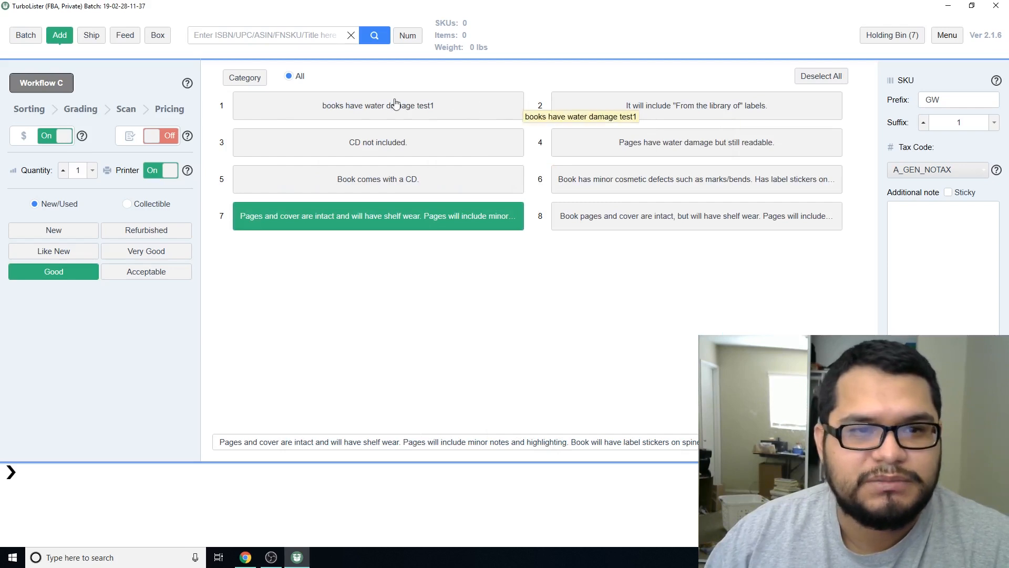
Preview the default notes for Very Good and Acceptable, return to Good and also select the "Book comes with a CD." note
{"action": "left_click", "coordinate": [370, 108]}
{"action": "left_click", "coordinate": [377, 115]}
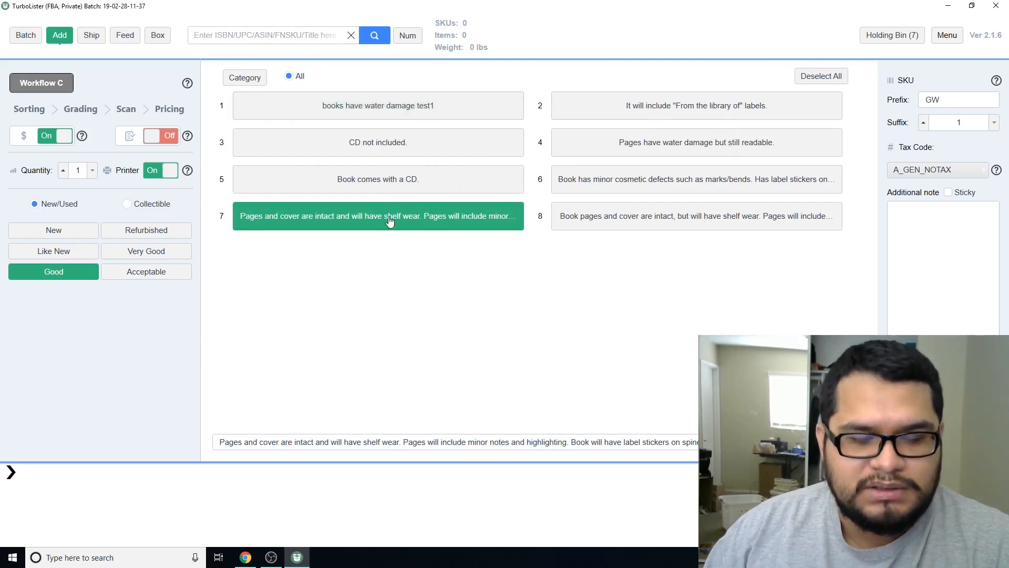
{"action": "left_click", "coordinate": [139, 255]}
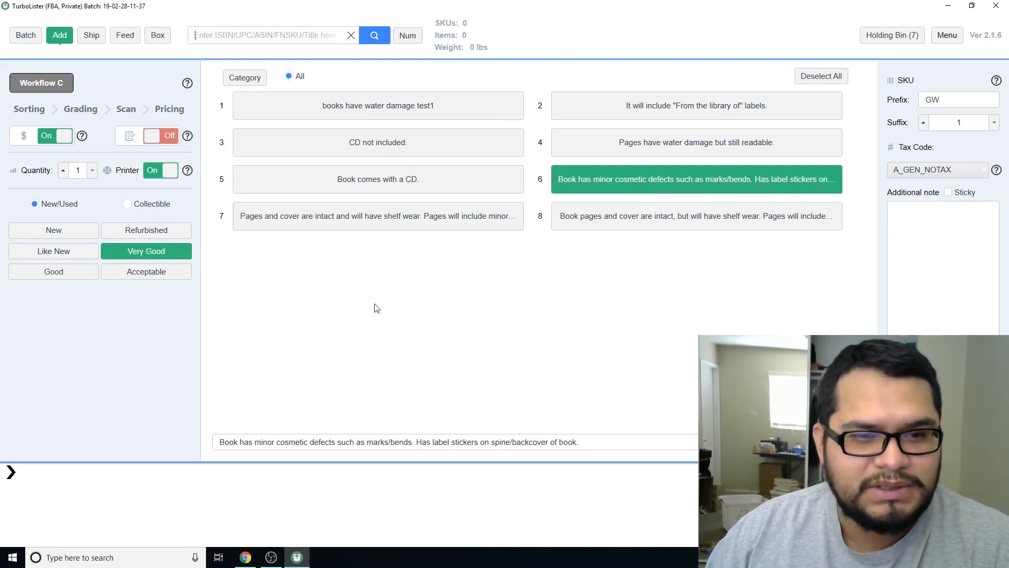
{"action": "left_click", "coordinate": [138, 272]}
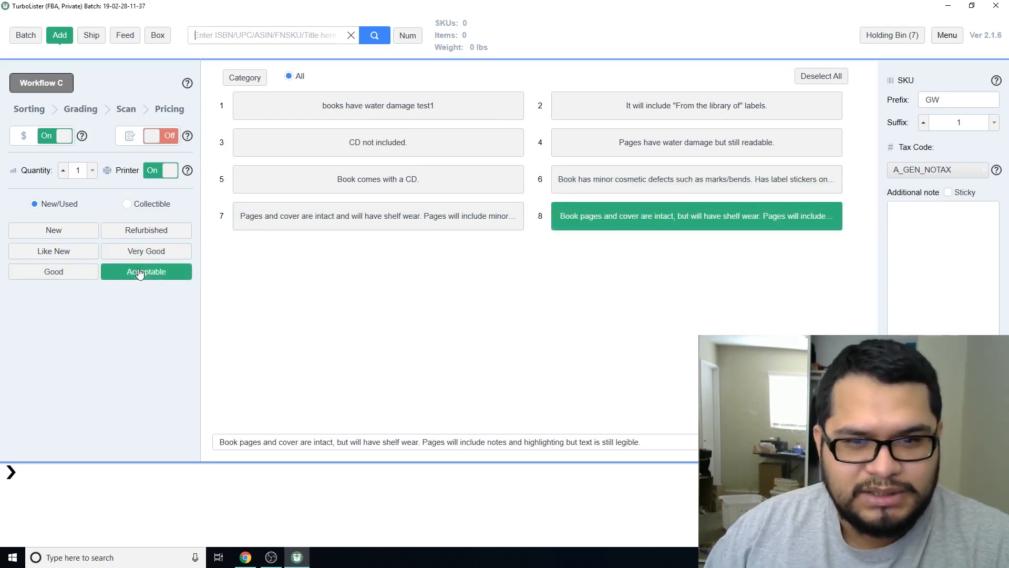
{"action": "left_click", "coordinate": [76, 273]}
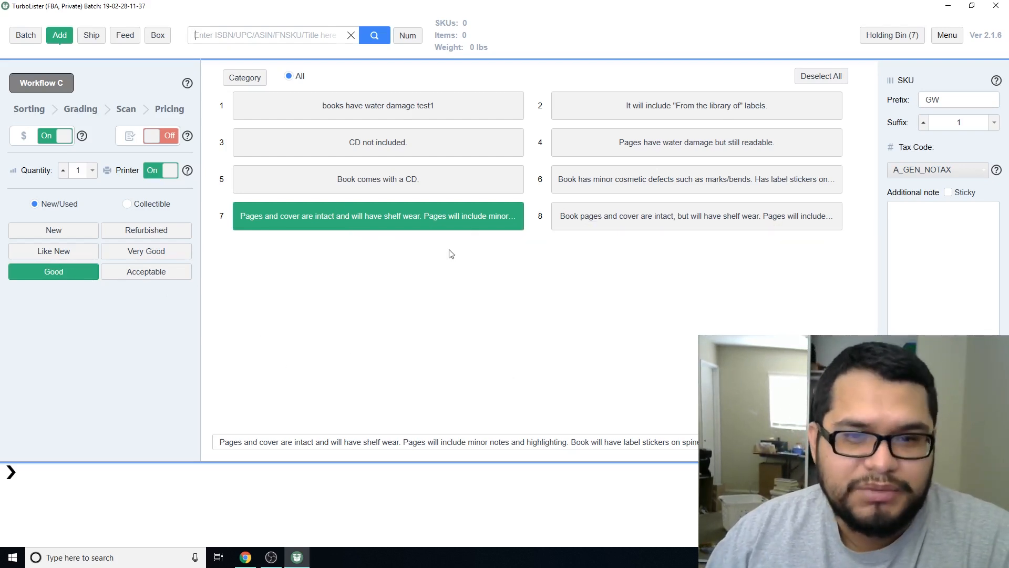
{"action": "left_click", "coordinate": [368, 180]}
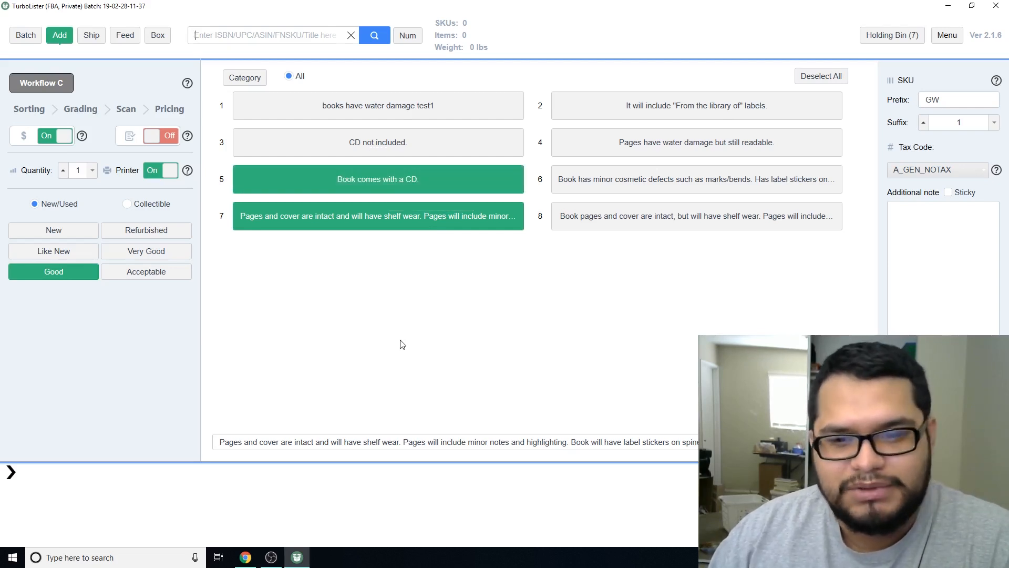
Try out the "CD not included.", "Book comes with a CD." and water damage notes, leaving only the default Good note selected
{"action": "left_click", "coordinate": [373, 182]}
{"action": "left_click", "coordinate": [373, 143]}
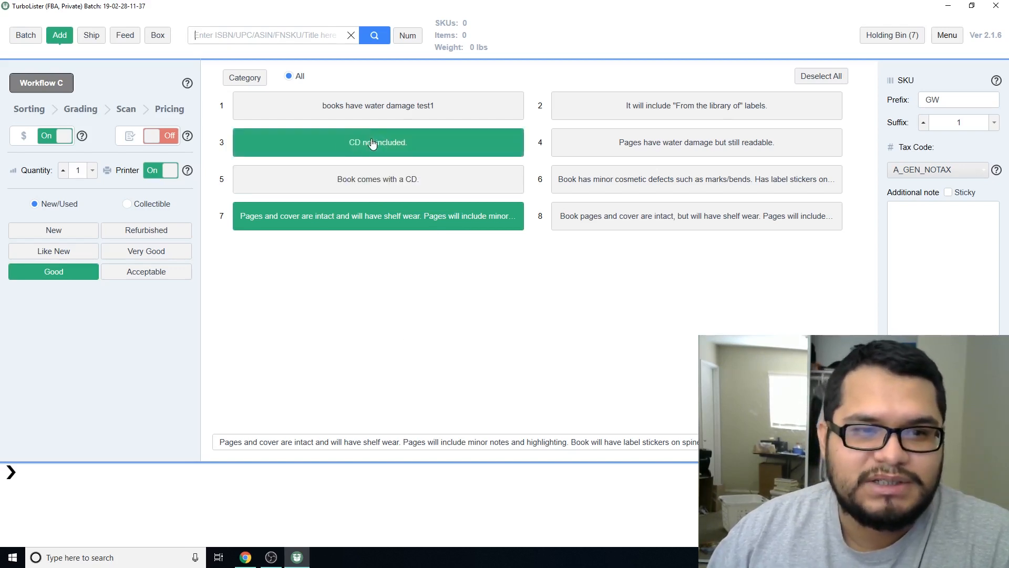
{"action": "left_click", "coordinate": [377, 182]}
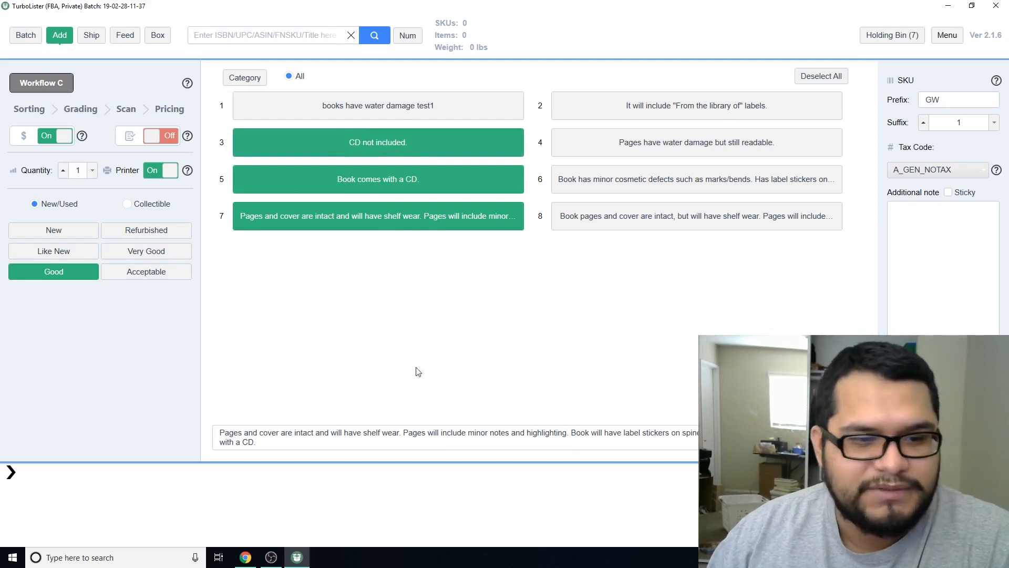
{"action": "left_click", "coordinate": [347, 185]}
{"action": "left_click", "coordinate": [363, 144]}
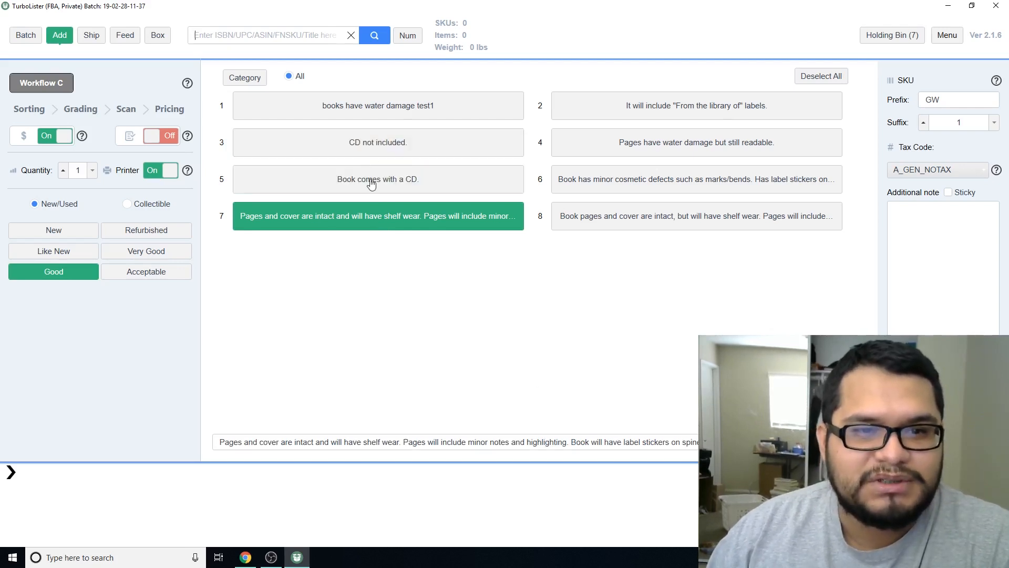
{"action": "left_click", "coordinate": [373, 108]}
{"action": "left_click", "coordinate": [390, 113]}
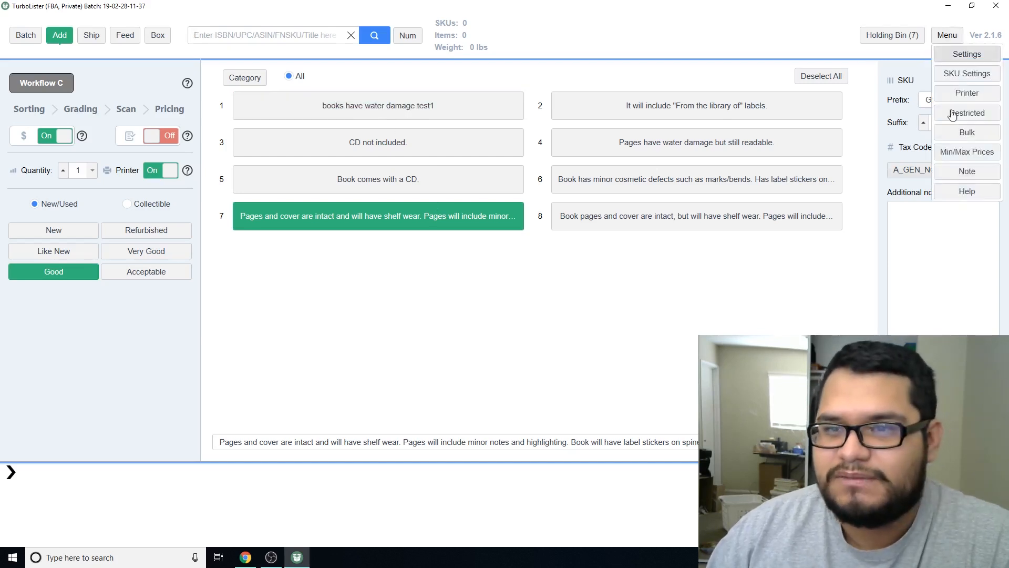
Open the condition notes list and examine its category display options and saved notes without changing them
{"action": "left_click", "coordinate": [967, 171]}
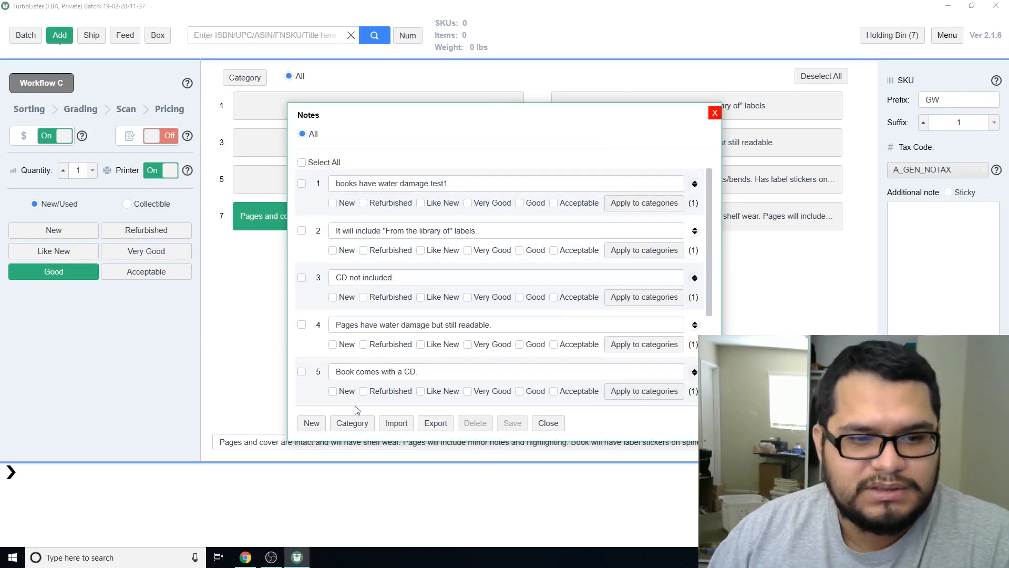
{"action": "left_click", "coordinate": [352, 422]}
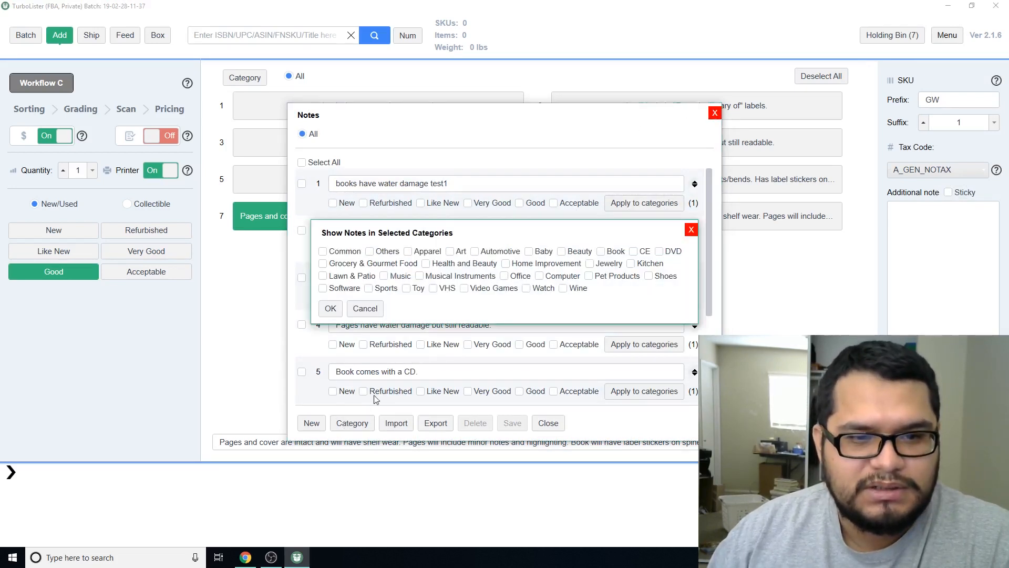
{"action": "left_click", "coordinate": [691, 229]}
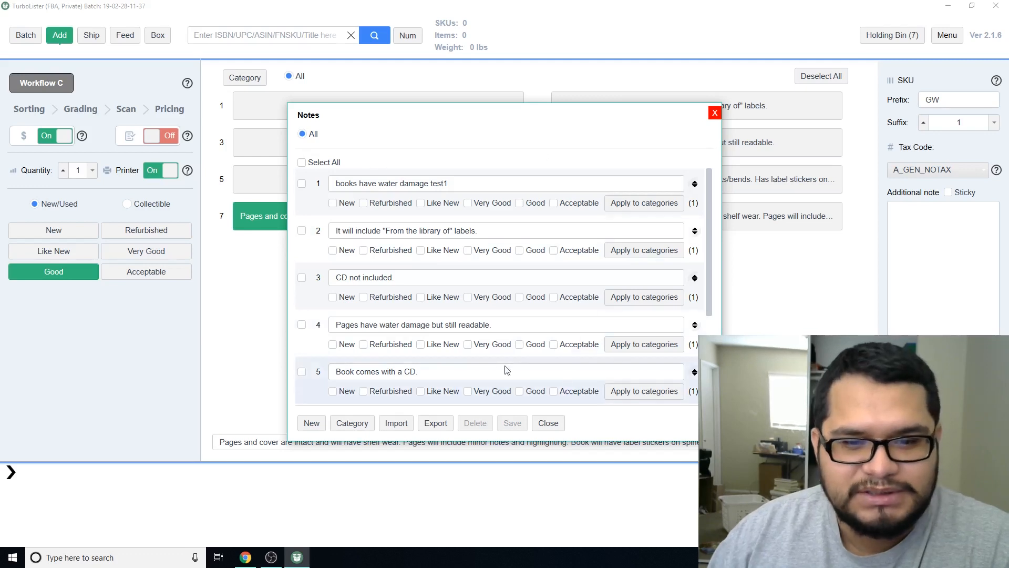
{"action": "scroll", "coordinate": [491, 231], "scroll_direction": "down", "scroll_amount": 3}
{"action": "scroll", "coordinate": [509, 344], "scroll_direction": "up", "scroll_amount": 3}
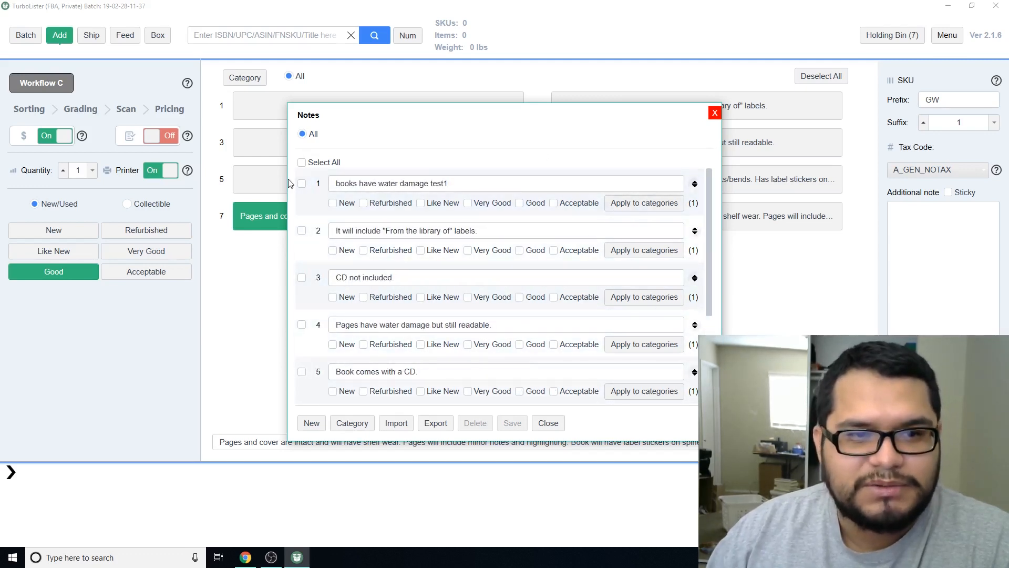
Delete the note "books have water damage test1" and close the notes list
{"action": "left_click", "coordinate": [303, 184]}
{"action": "left_click", "coordinate": [476, 423]}
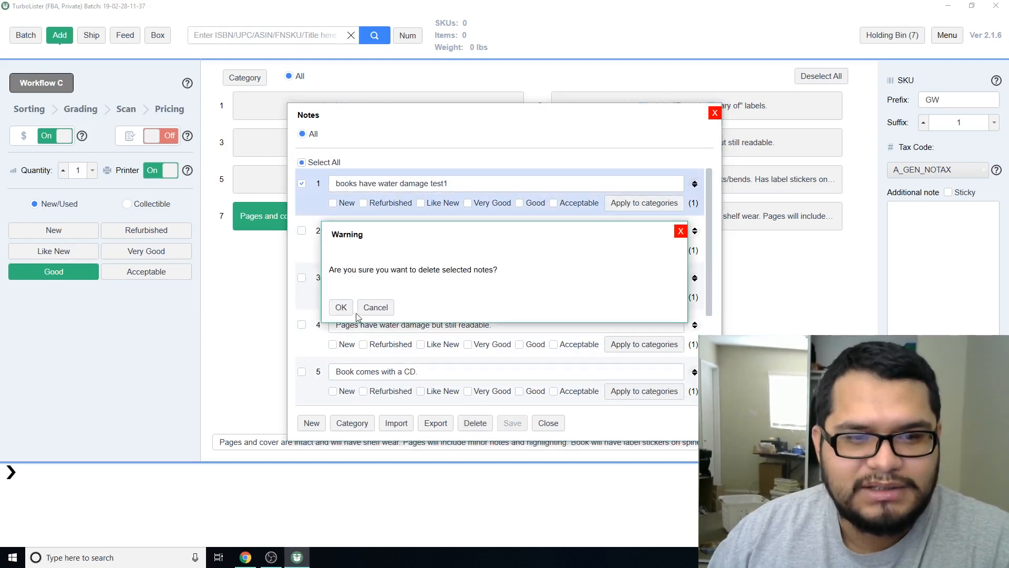
{"action": "left_click", "coordinate": [342, 309]}
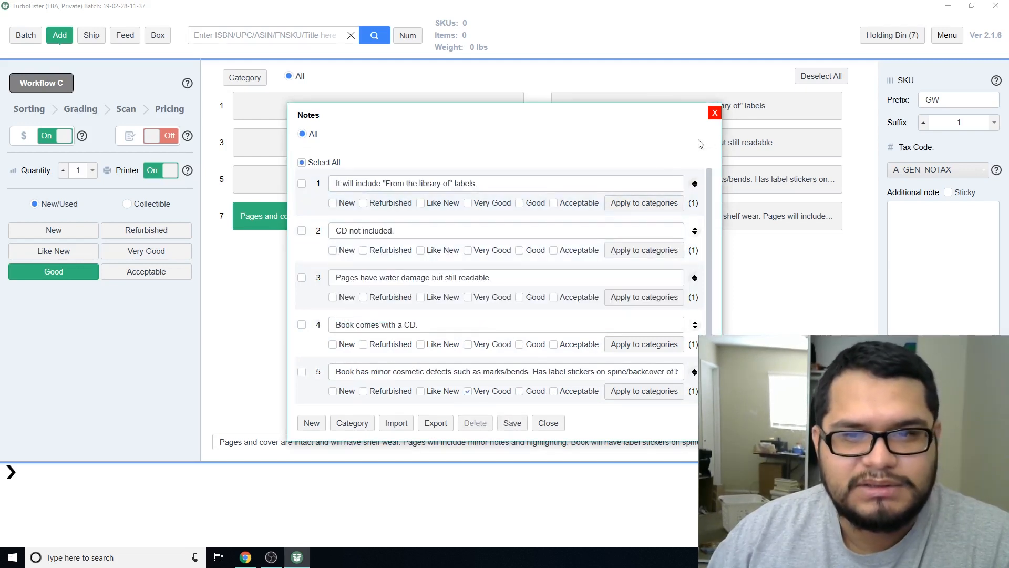
{"action": "left_click", "coordinate": [548, 423]}
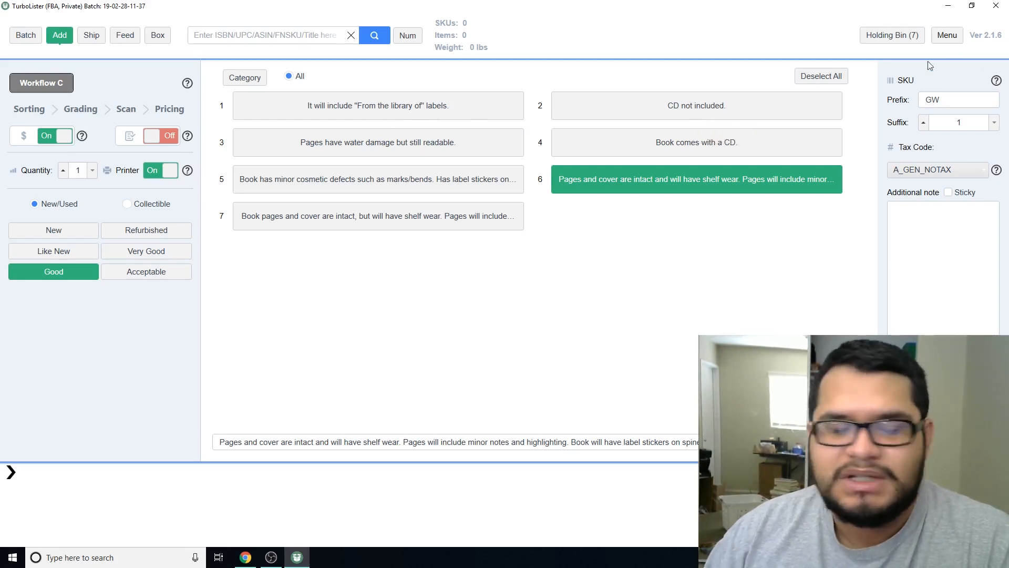
{"action": "left_click", "coordinate": [948, 38]}
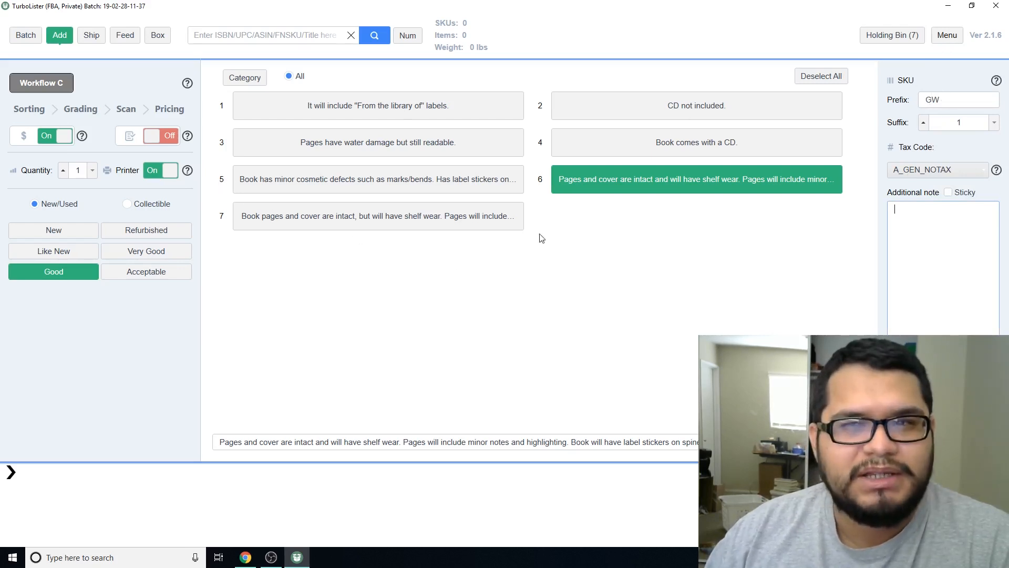
{"action": "left_click", "coordinate": [946, 37]}
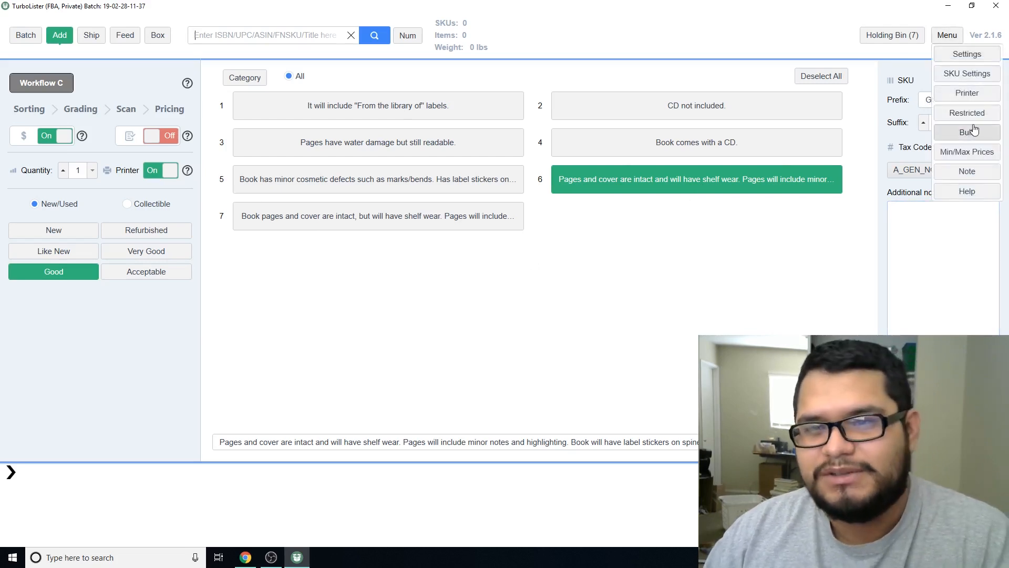
{"action": "left_click", "coordinate": [695, 307]}
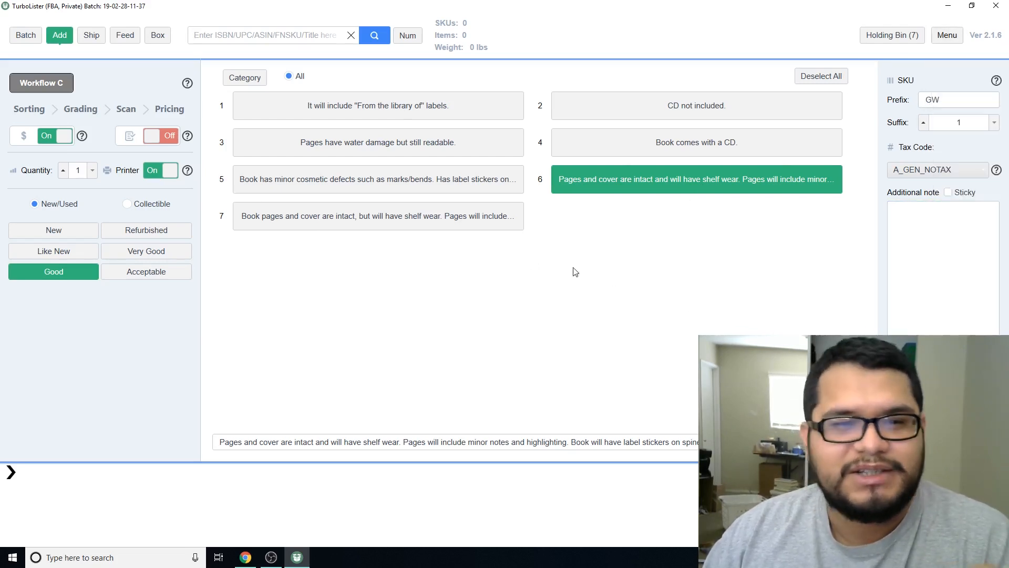
{"action": "left_click", "coordinate": [26, 36]}
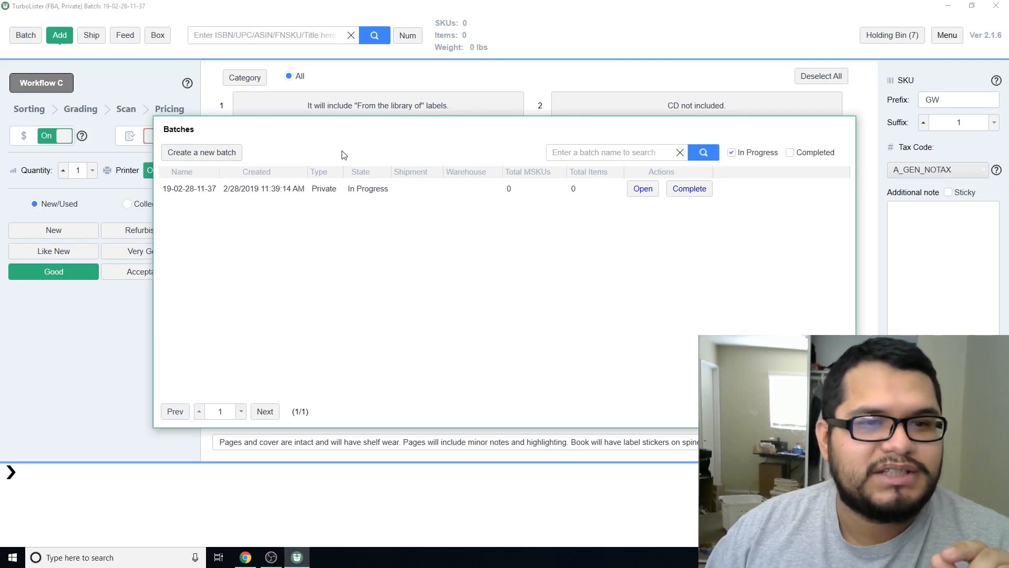
{"action": "left_click_drag", "start_coordinate": [169, 134], "coordinate": [216, 134]}
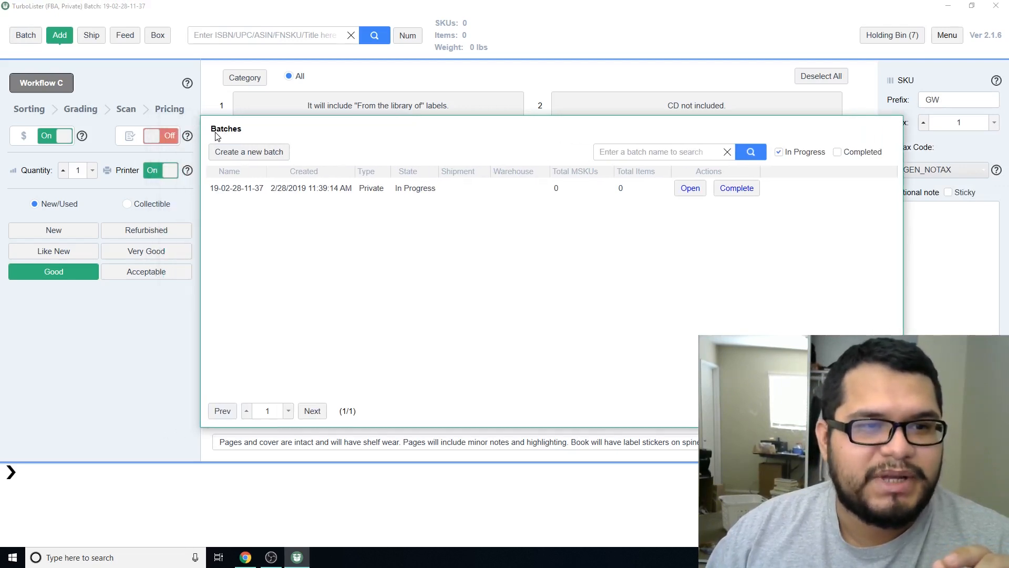
{"action": "left_click_drag", "start_coordinate": [568, 128], "coordinate": [528, 131]}
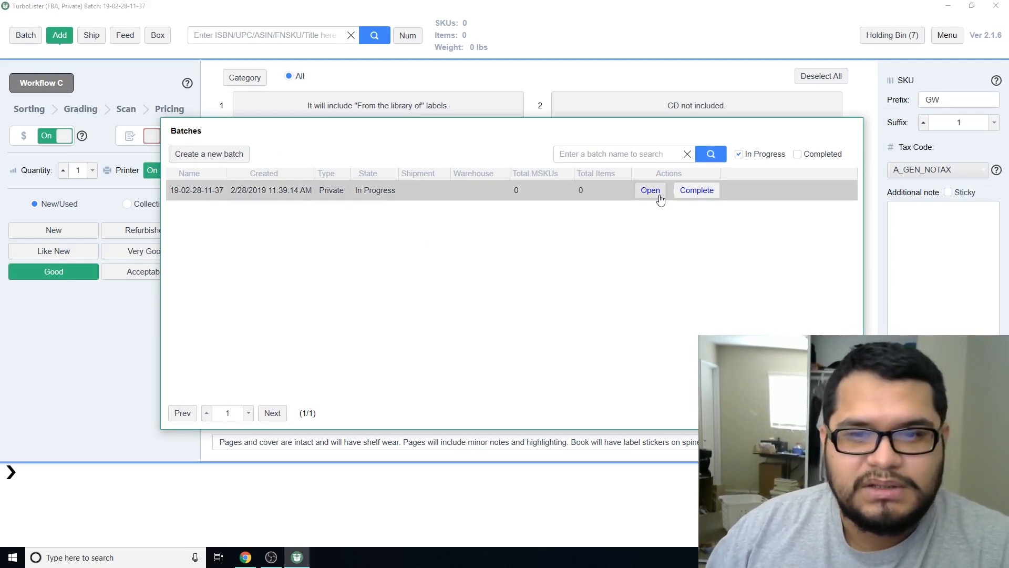
{"action": "left_click", "coordinate": [691, 190]}
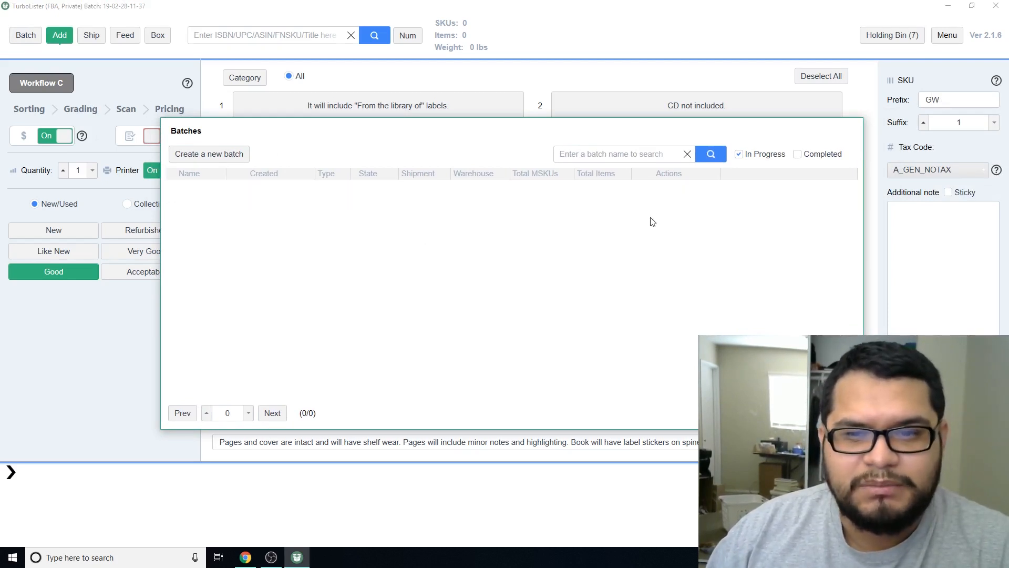
Start a new batch and replace its default name with test1
{"action": "left_click", "coordinate": [208, 155]}
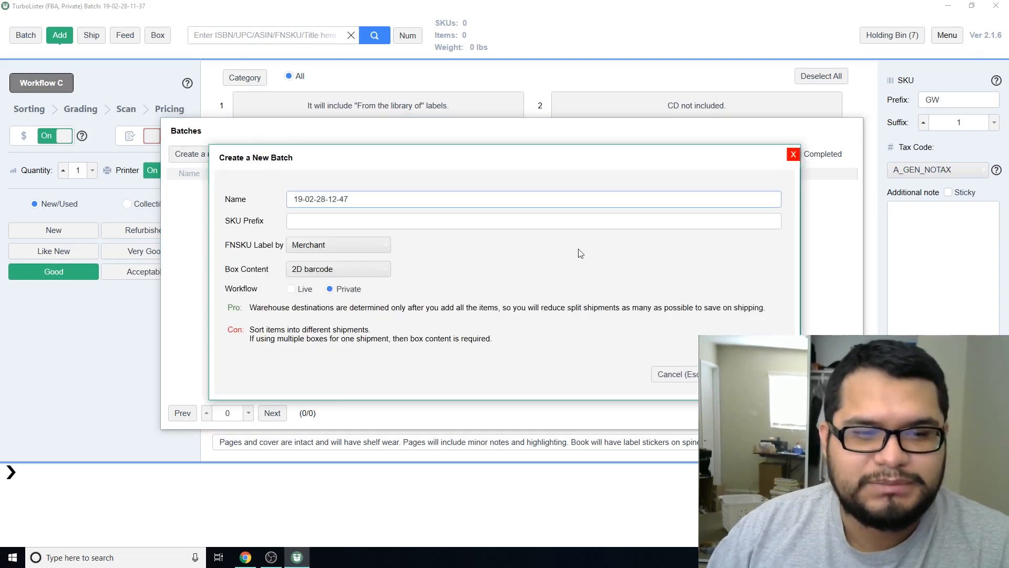
{"action": "double_click", "coordinate": [339, 199]}
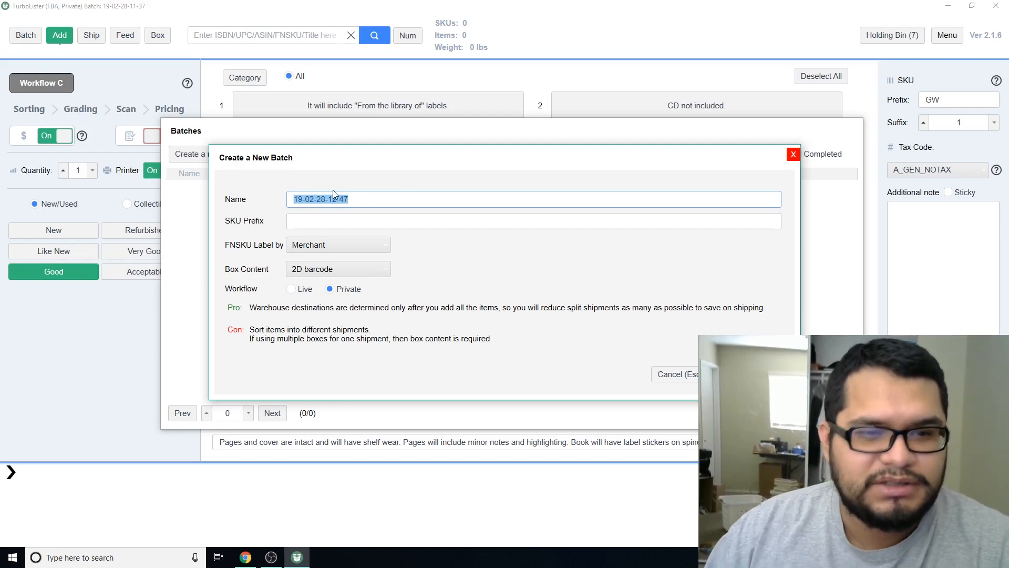
{"action": "key", "text": "BackSpace"}
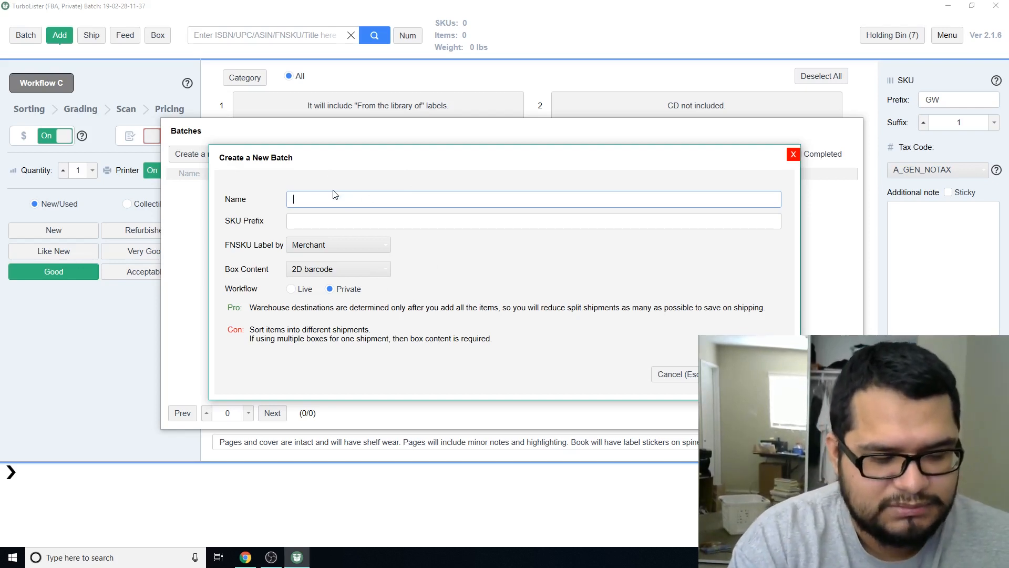
{"action": "type", "text": "test1"}
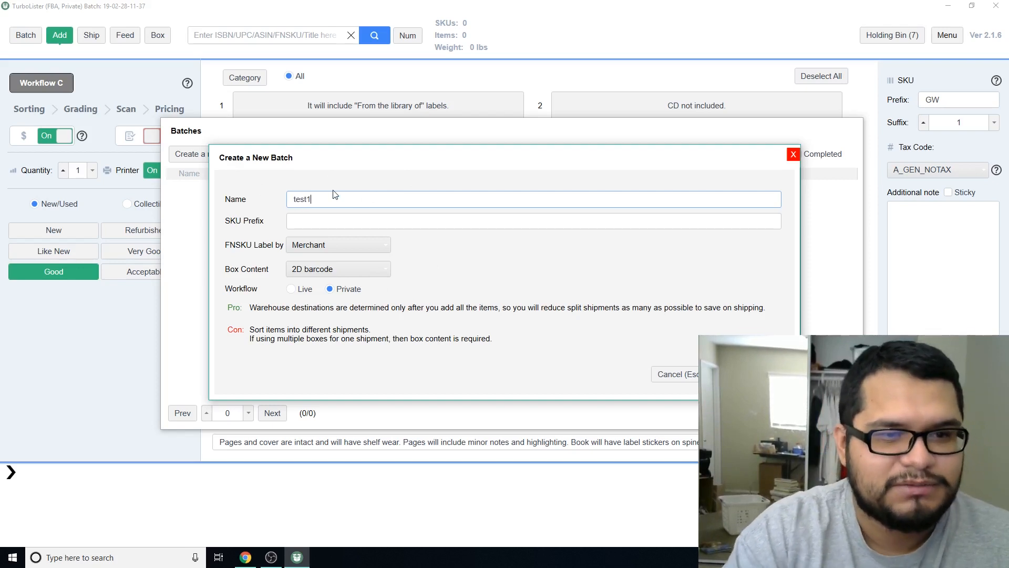
Try FR and AZ as example SKU prefixes for the new batch, clearing the prefix again
{"action": "left_click", "coordinate": [320, 222]}
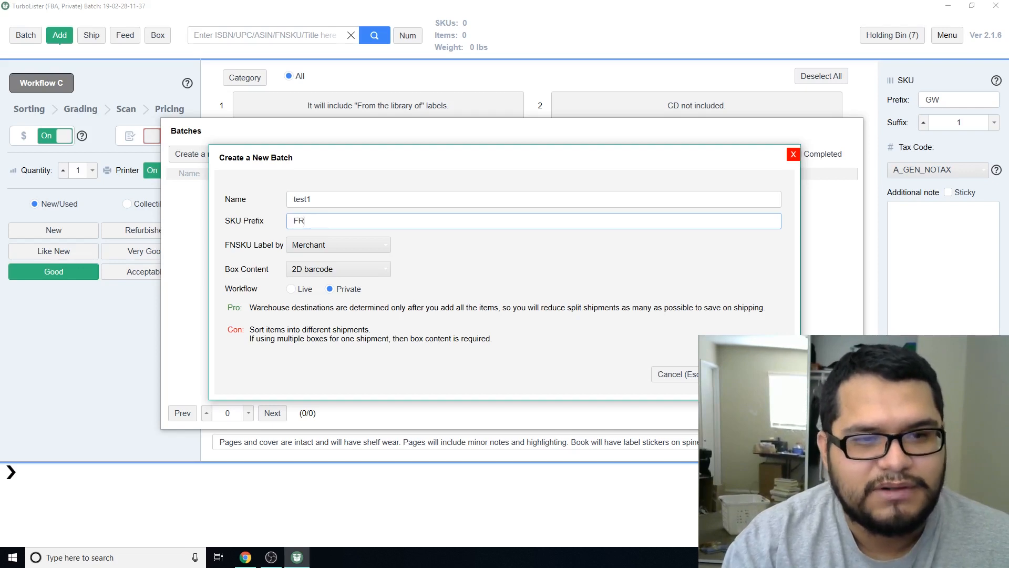
{"action": "key", "text": "BackSpace"}
{"action": "key", "text": "BackSpace"}
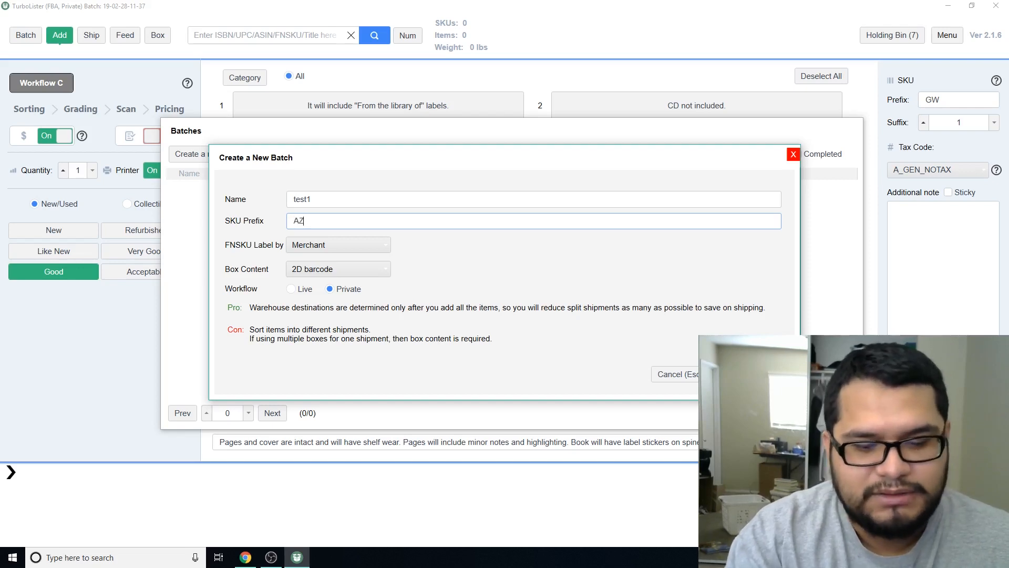
{"action": "key", "text": "BackSpace"}
{"action": "key", "text": "BackSpace"}
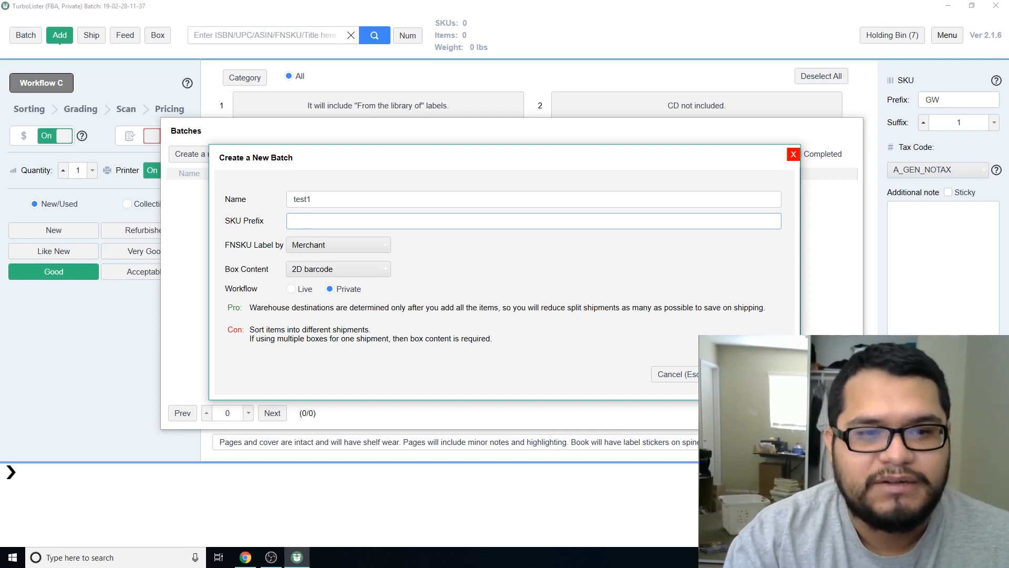
{"action": "type", "text": "g"}
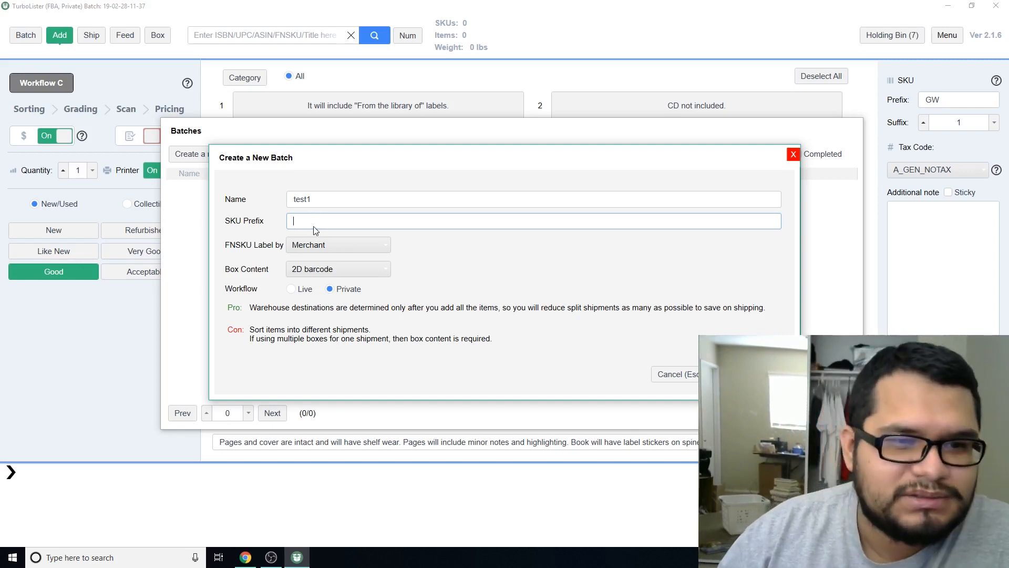
Review the label and box content options, keep Merchant labeling, 2D barcode and the Private workflow, and create the batch
{"action": "left_click", "coordinate": [382, 246]}
{"action": "left_click", "coordinate": [411, 251]}
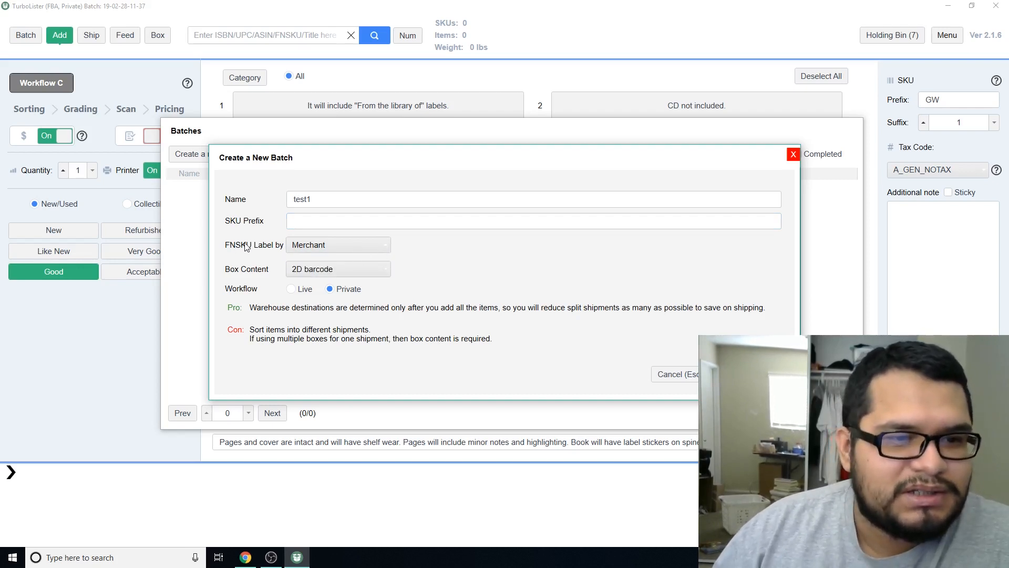
{"action": "left_click", "coordinate": [310, 245]}
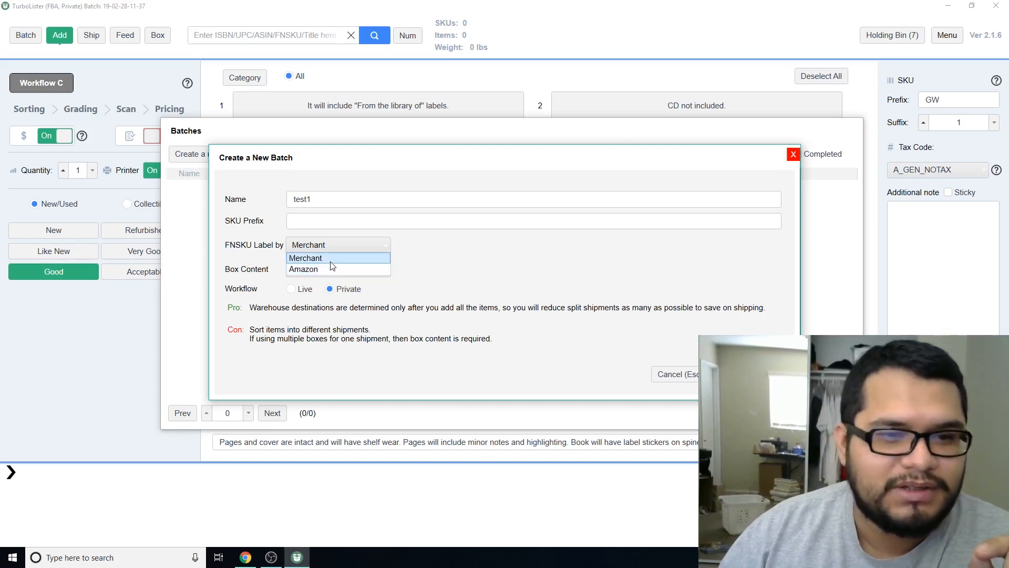
{"action": "left_click", "coordinate": [333, 259]}
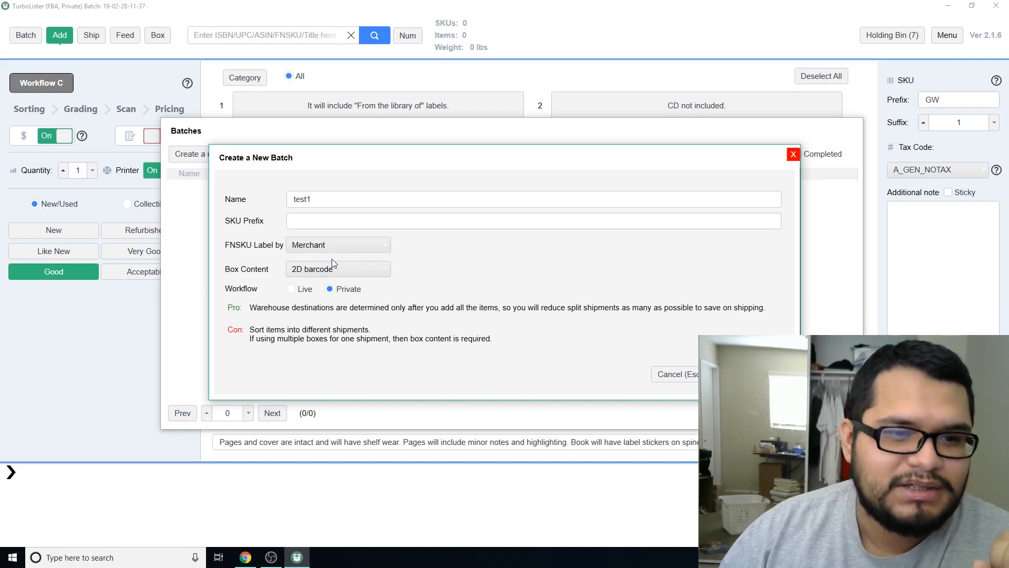
{"action": "left_click", "coordinate": [376, 271]}
{"action": "left_click", "coordinate": [376, 270]}
{"action": "left_click", "coordinate": [377, 271]}
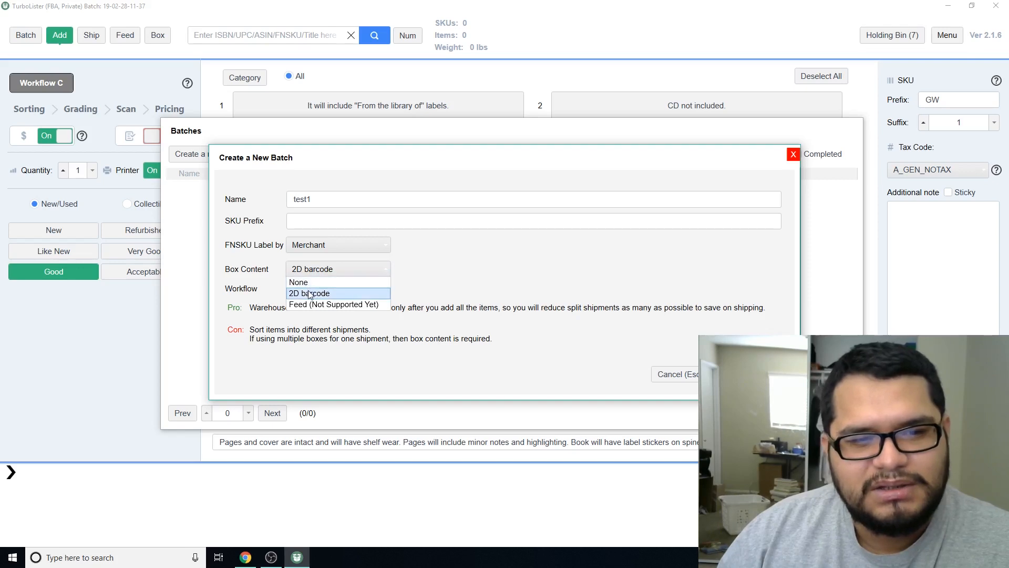
{"action": "left_click", "coordinate": [339, 292]}
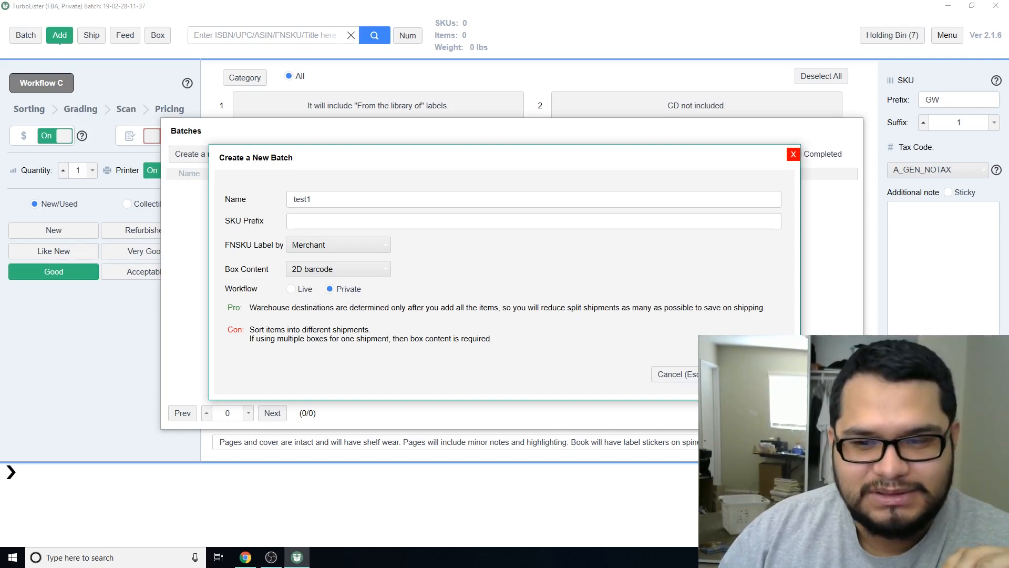
{"action": "key", "text": "Return"}
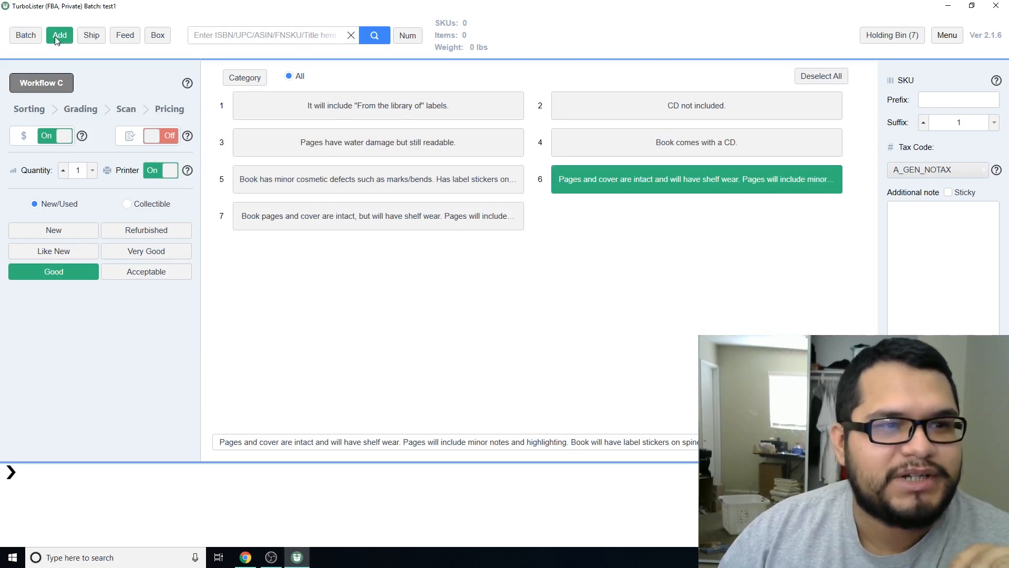
Switch the listing workflow to Workflow E with the order Scan, Pricing, Grading, and consult its help explanation
{"action": "left_click", "coordinate": [53, 85]}
{"action": "left_click", "coordinate": [55, 87]}
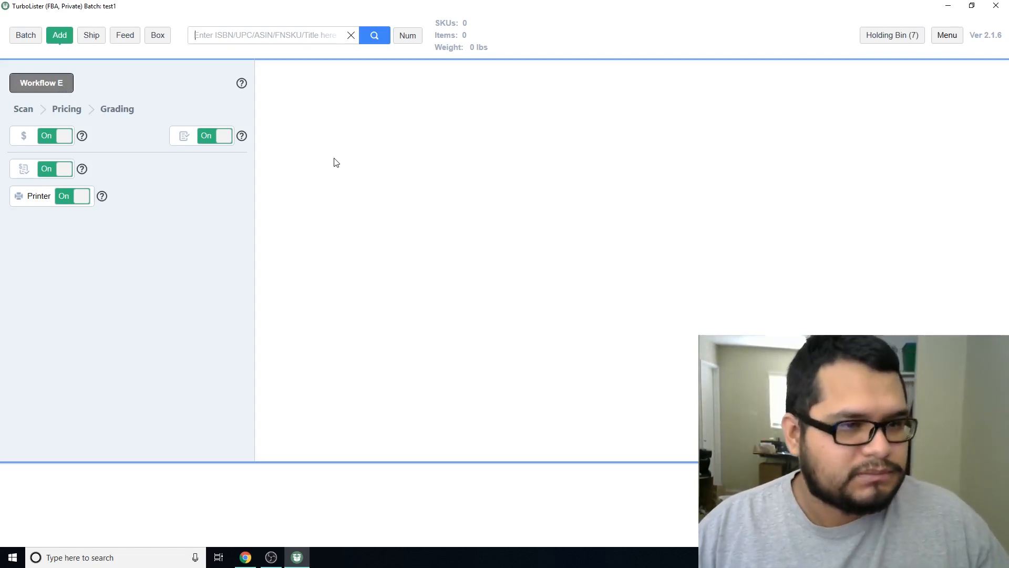
{"action": "left_click", "coordinate": [257, 40]}
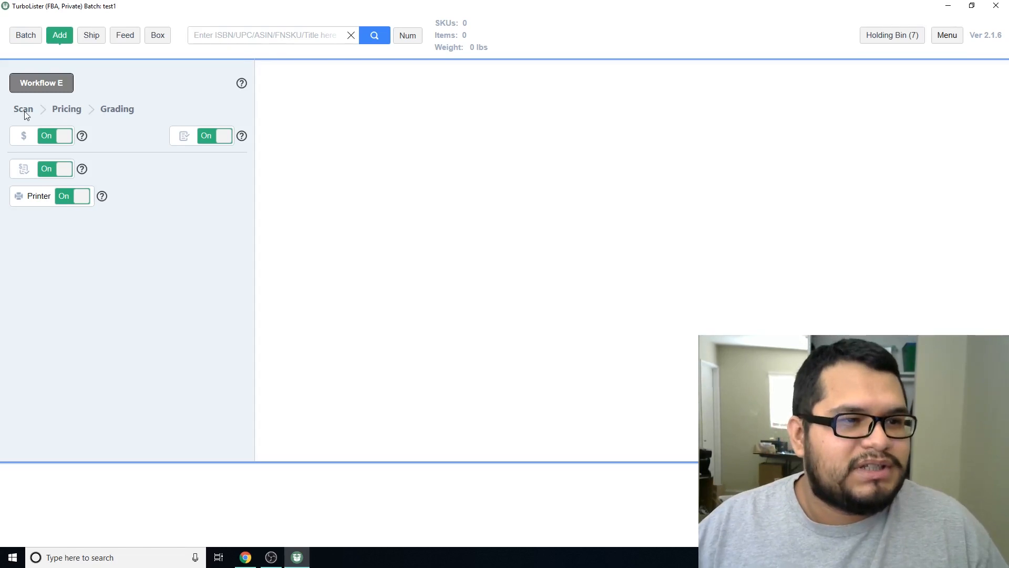
{"action": "mouse_move", "coordinate": [242, 84]}
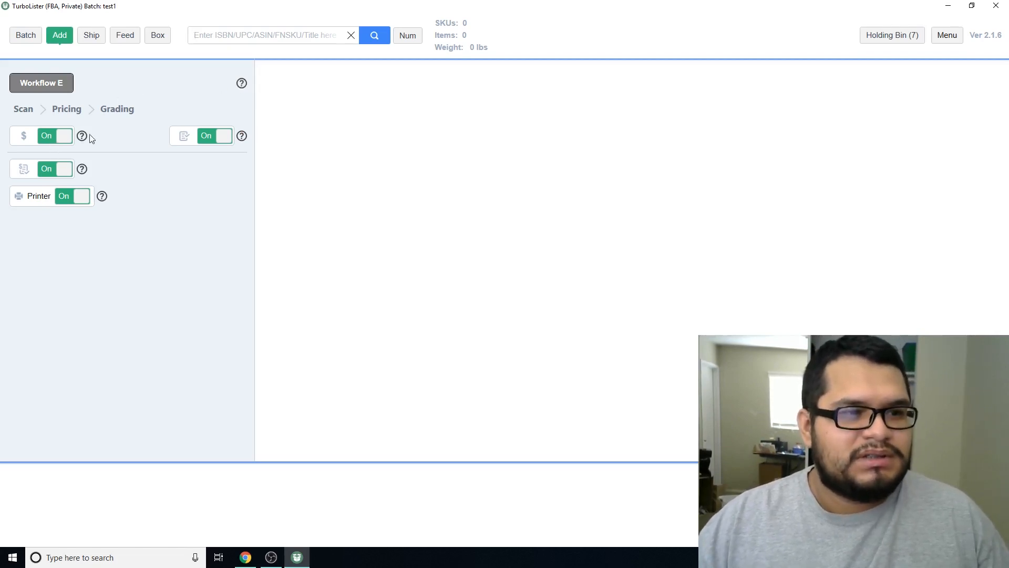
Try Workflow B by switching pricing off to review its default price and cost-of-goods fields, restoring Workflow E with pricing on
{"action": "left_click", "coordinate": [63, 135]}
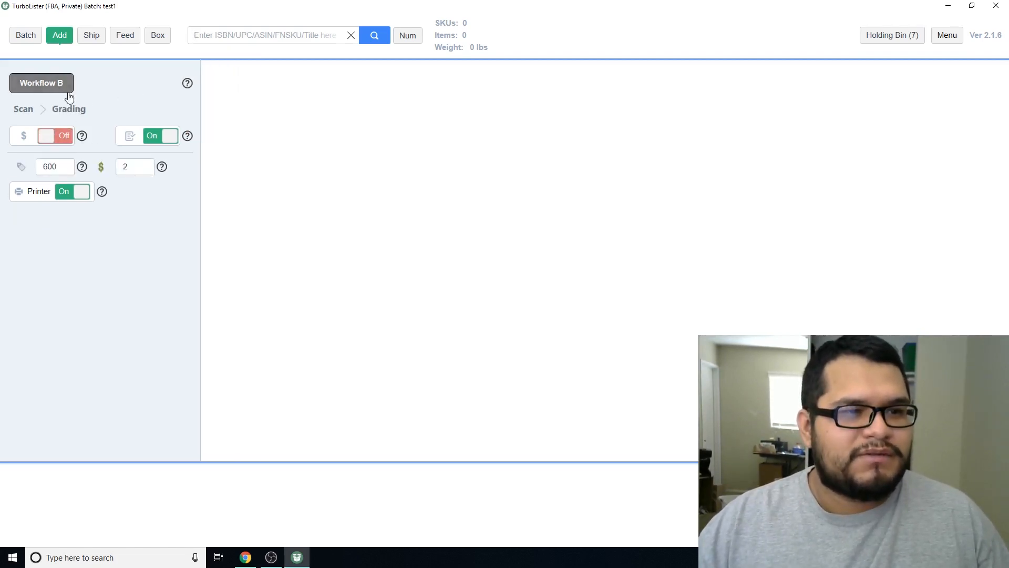
{"action": "left_click", "coordinate": [48, 137]}
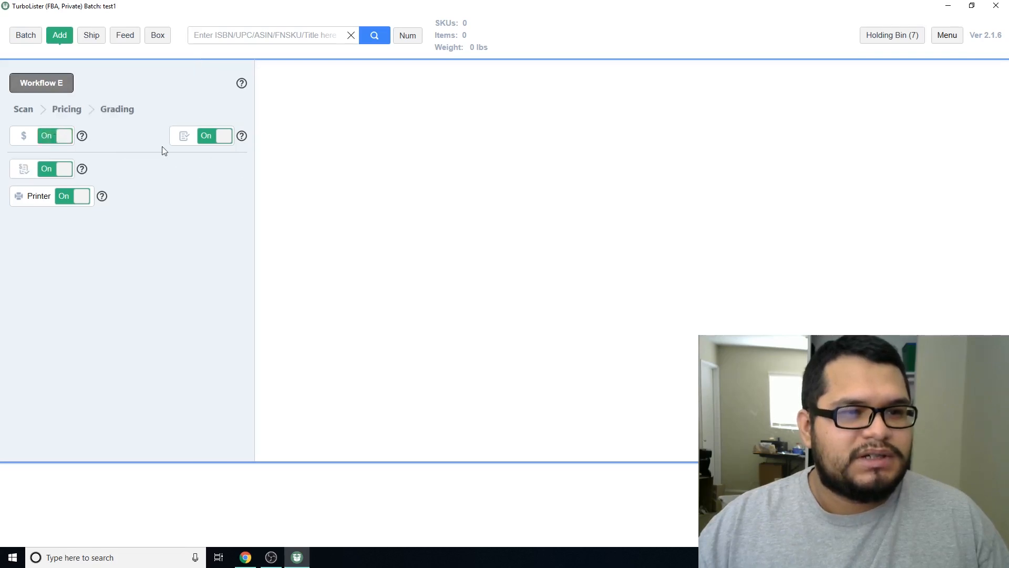
{"action": "left_click", "coordinate": [60, 138]}
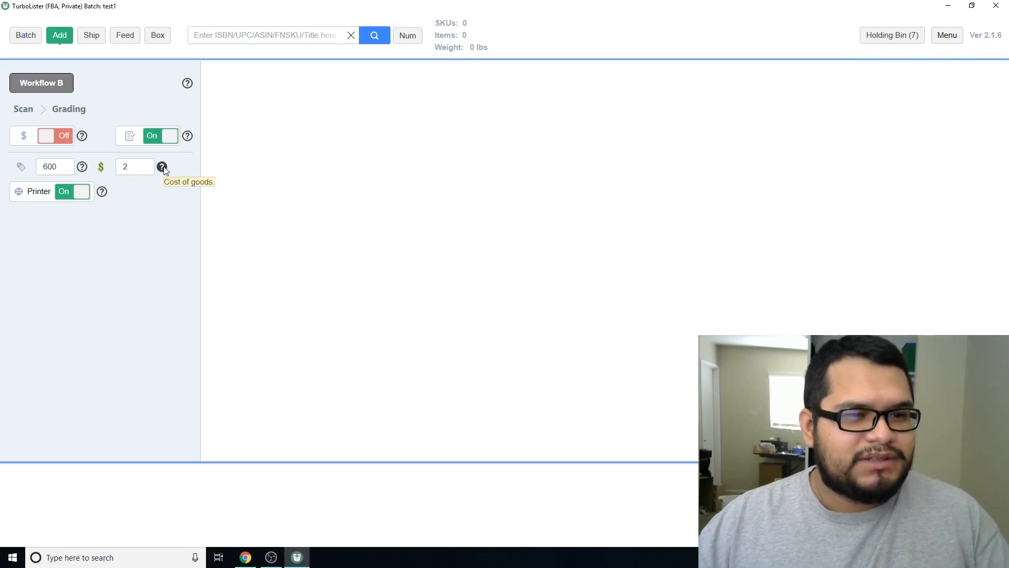
{"action": "double_click", "coordinate": [125, 167]}
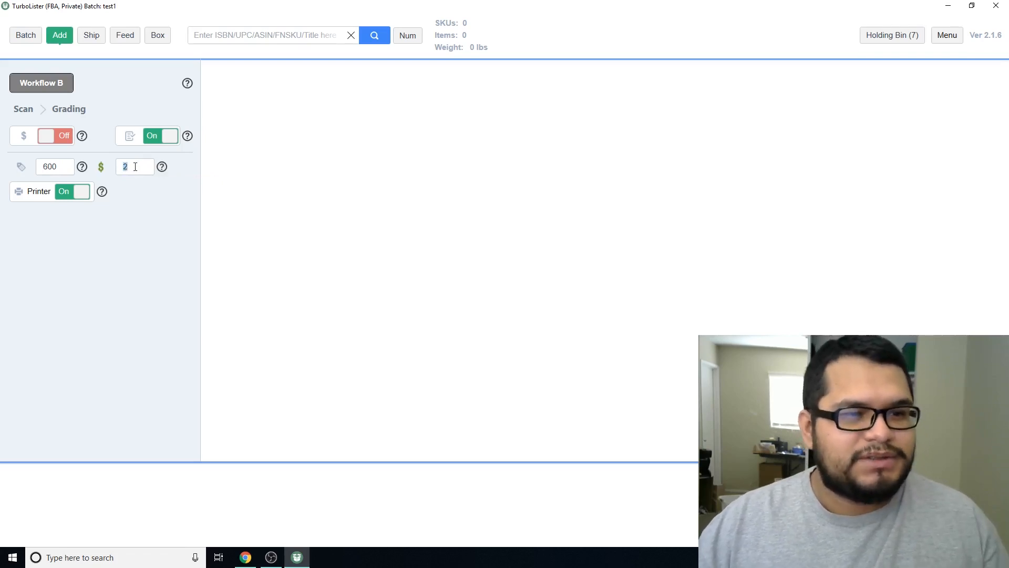
{"action": "left_click", "coordinate": [57, 138]}
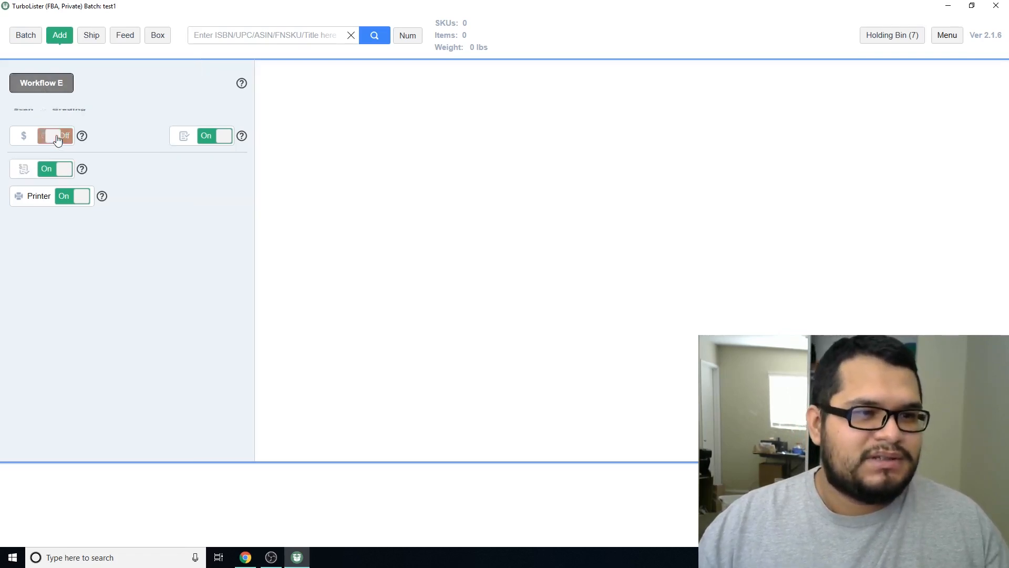
Turn off the preset grading selections to use Workflow C with the order Sorting, Grading, Scan, Pricing, keeping the condition at Good
{"action": "left_click", "coordinate": [215, 141]}
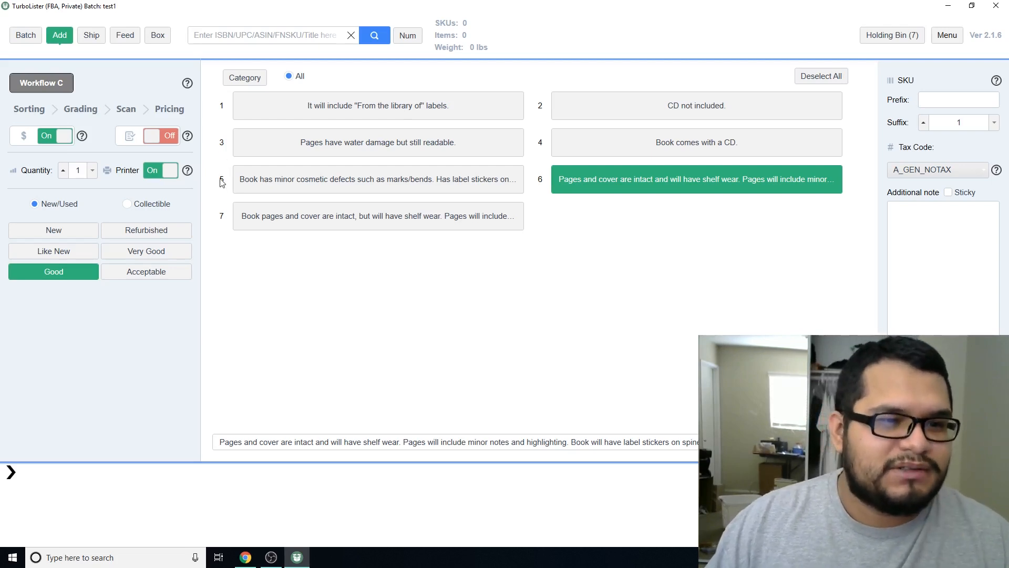
{"action": "left_click", "coordinate": [170, 260]}
{"action": "left_click", "coordinate": [90, 281]}
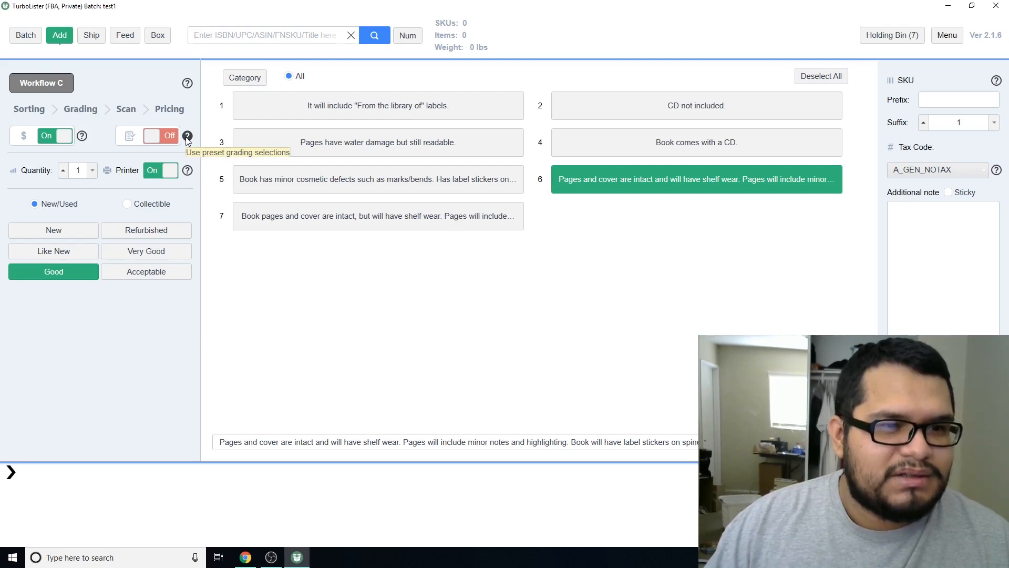
{"action": "left_click", "coordinate": [154, 140]}
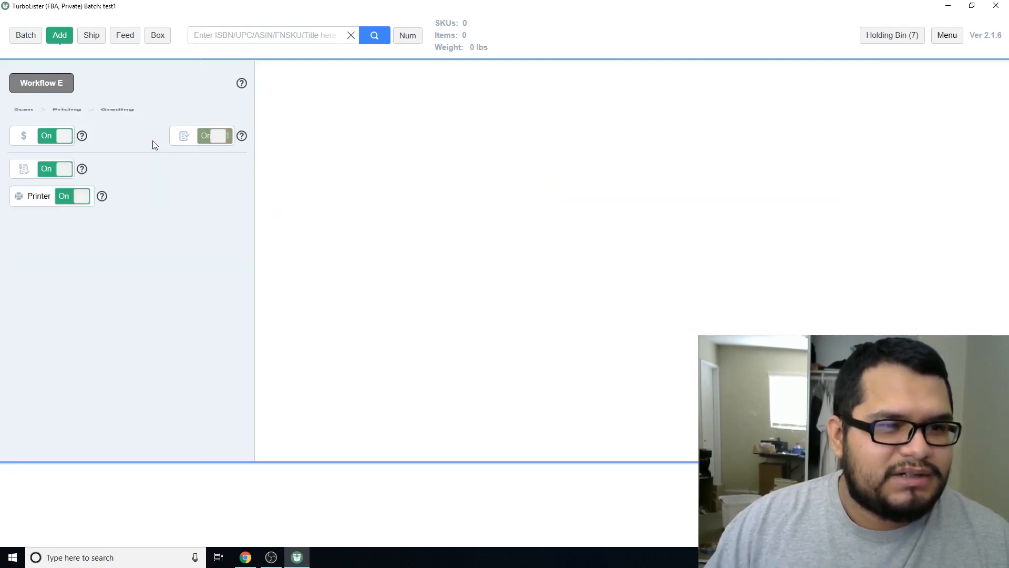
{"action": "left_click", "coordinate": [216, 136]}
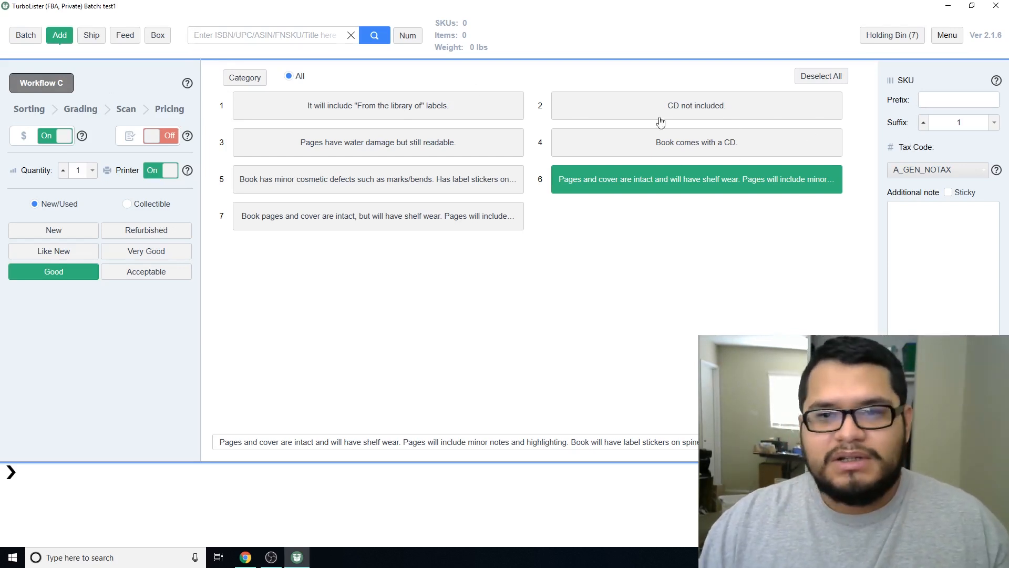
Set the SKU prefix to GW and keep the suffix at 1
{"action": "left_click", "coordinate": [949, 101]}
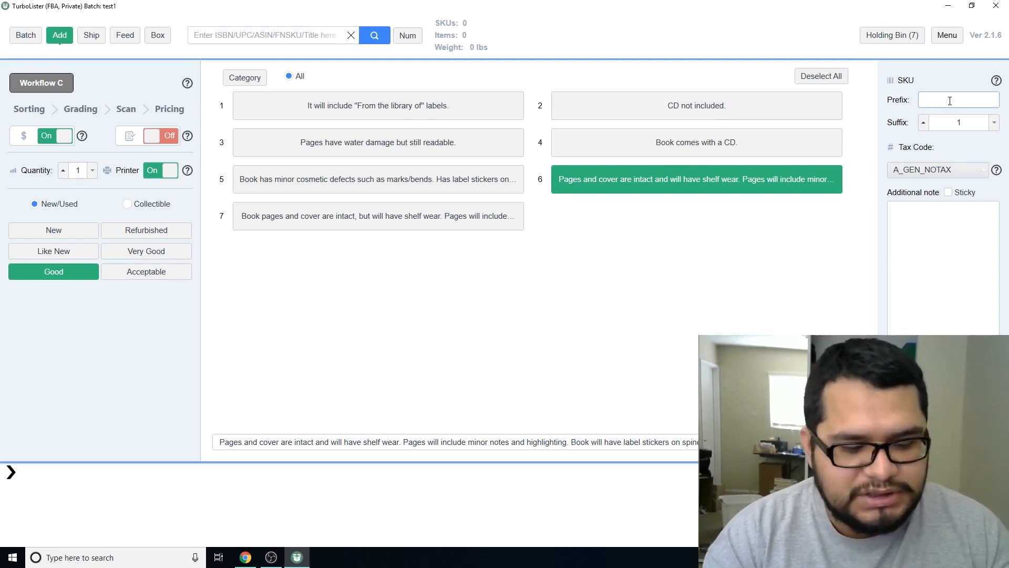
{"action": "type", "text": "GW"}
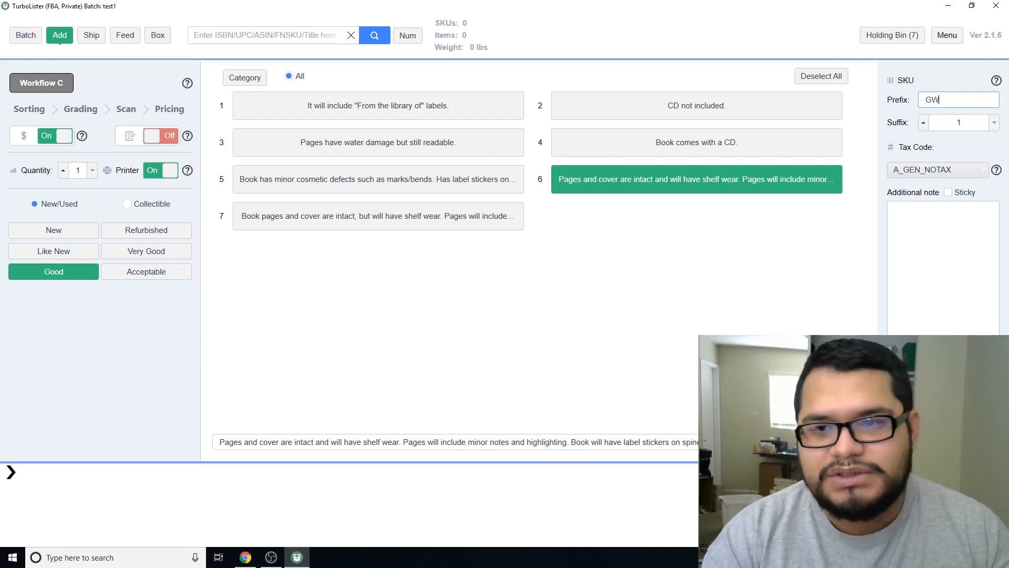
{"action": "left_click", "coordinate": [971, 123]}
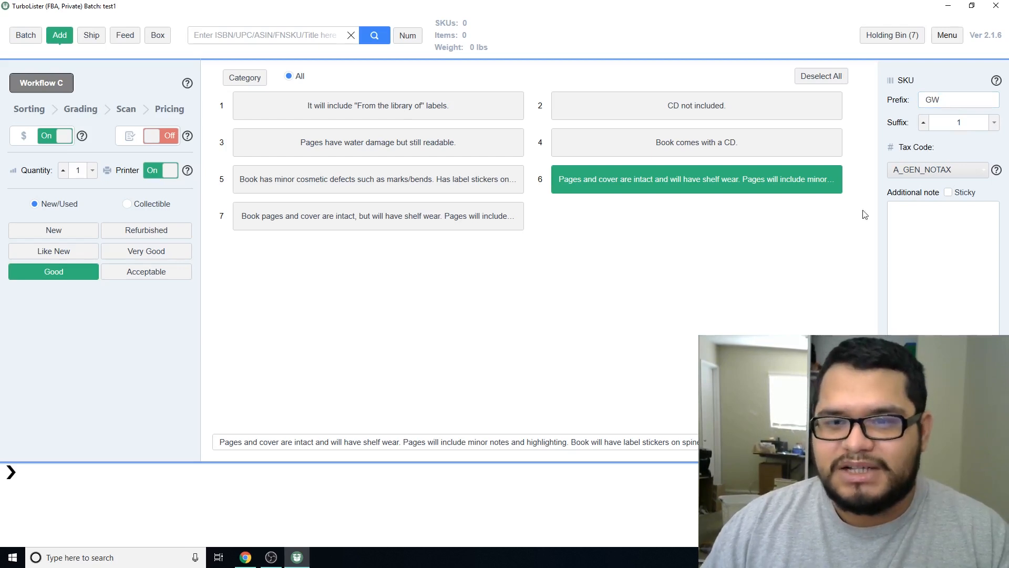
Try some sample filler text in the additional note, clearing it again
{"action": "left_click", "coordinate": [917, 223]}
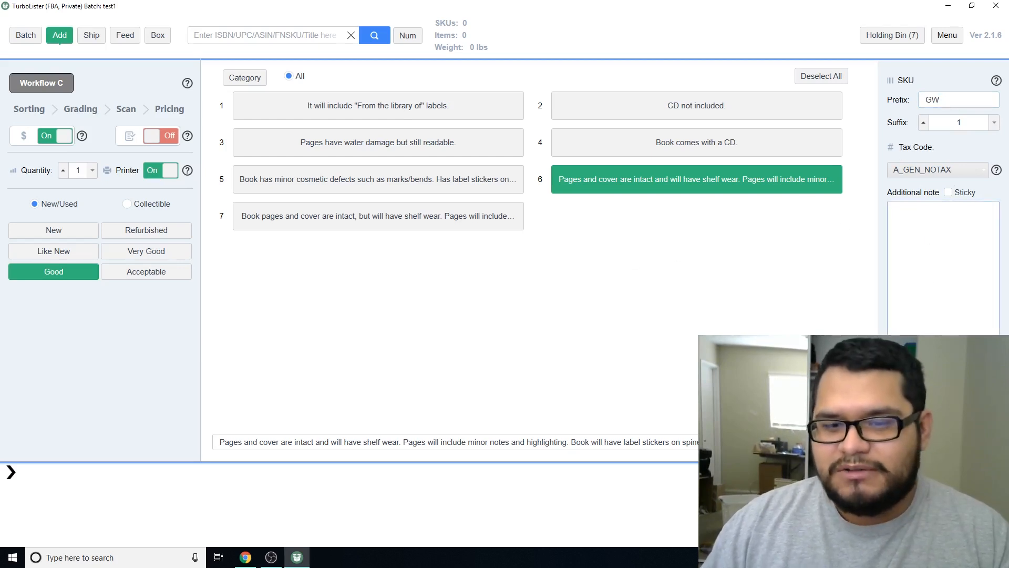
{"action": "type", "text": "erthe"}
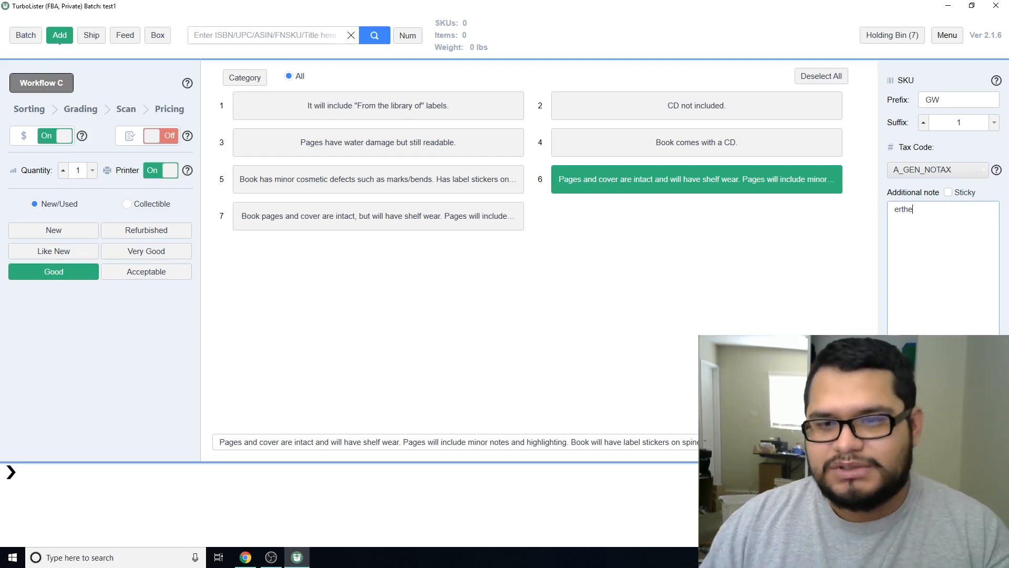
{"action": "type", "text": "thethetheh"}
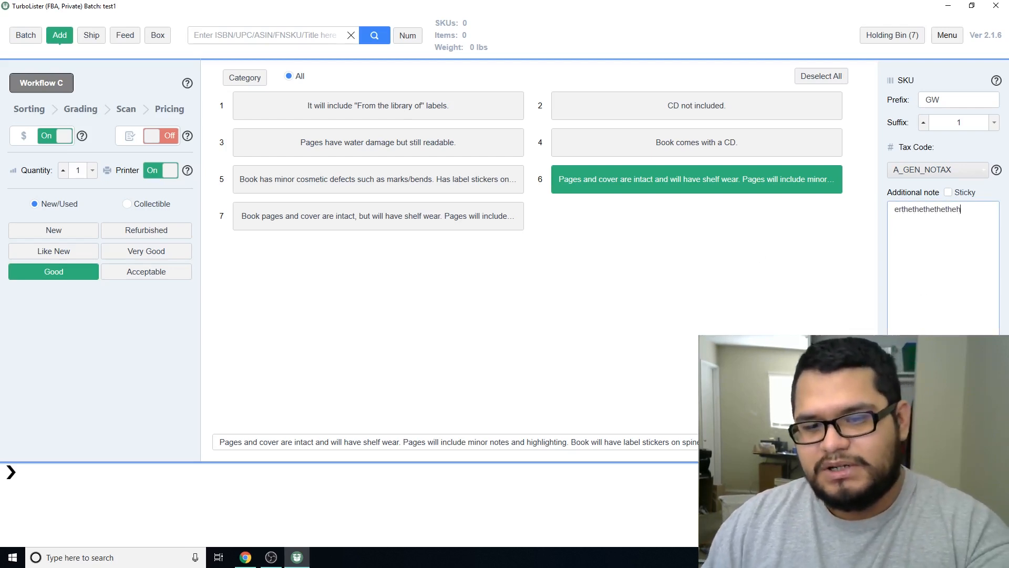
{"action": "key", "text": "Tab"}
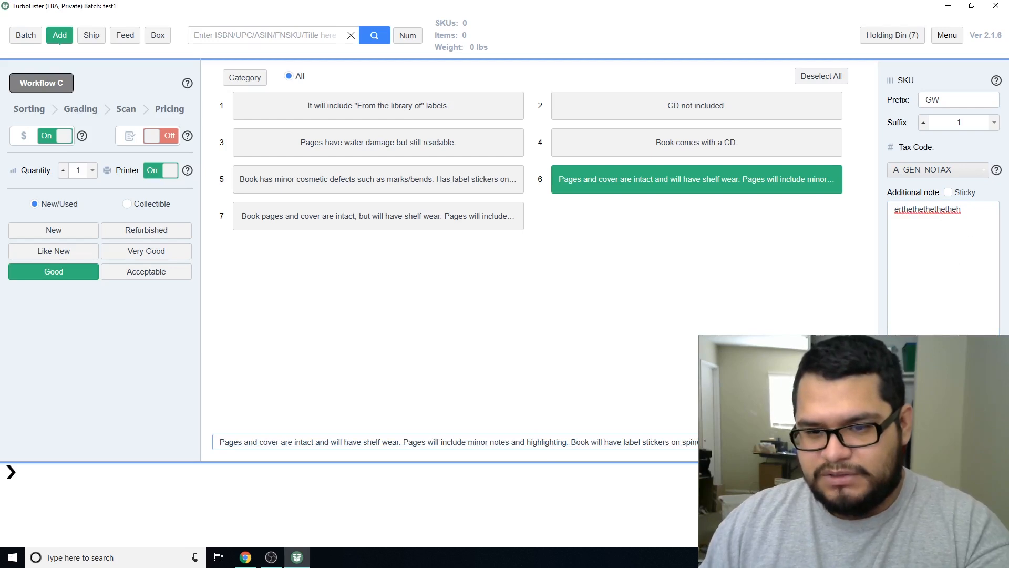
{"action": "key", "text": "ctrl+a"}
{"action": "key", "text": "BackSpace"}
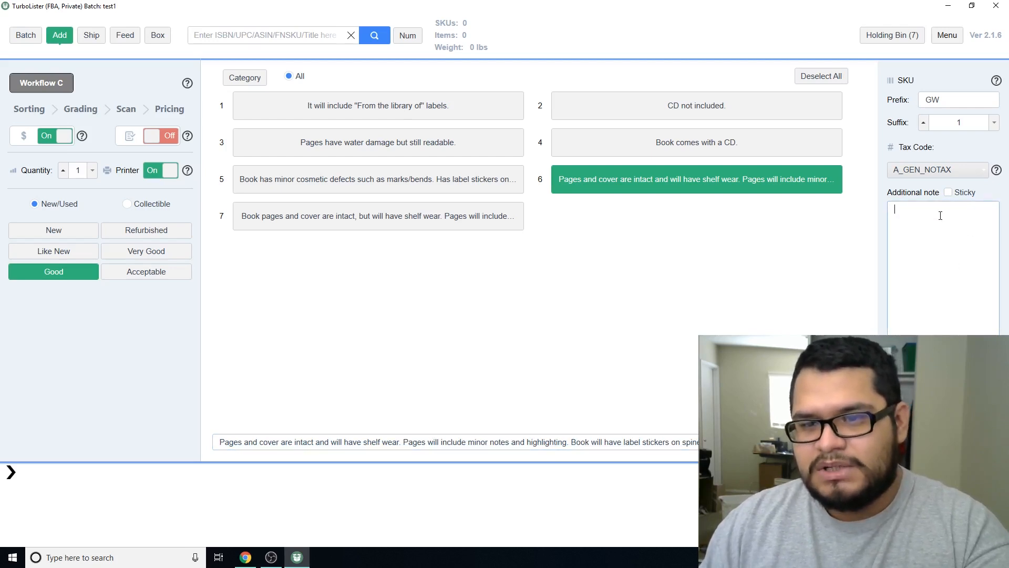
Try tbd as a sticky additional note, clearing the note and the Sticky option again
{"action": "type", "text": "tbd"}
{"action": "left_click", "coordinate": [948, 192]}
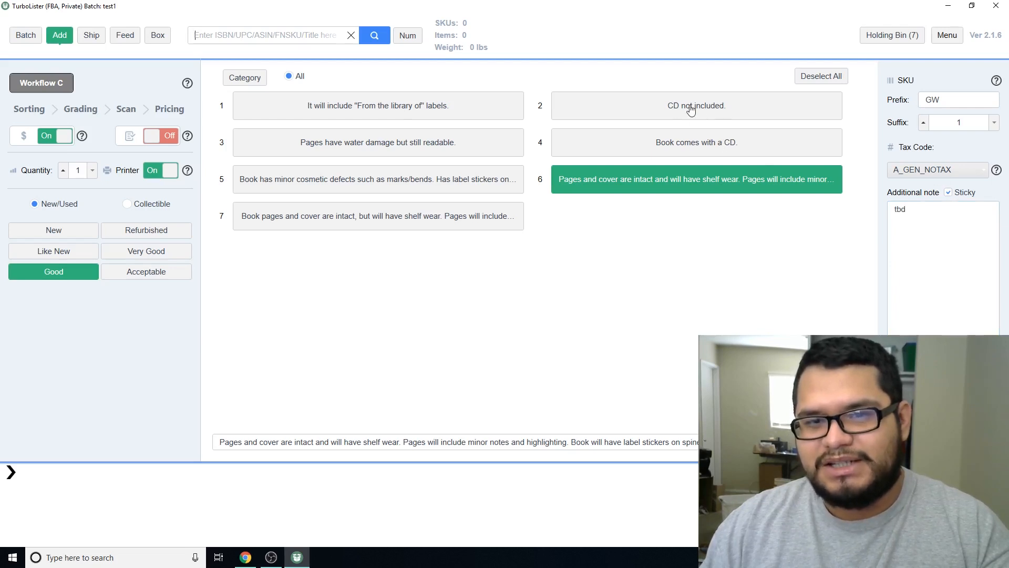
{"action": "double_click", "coordinate": [909, 221]}
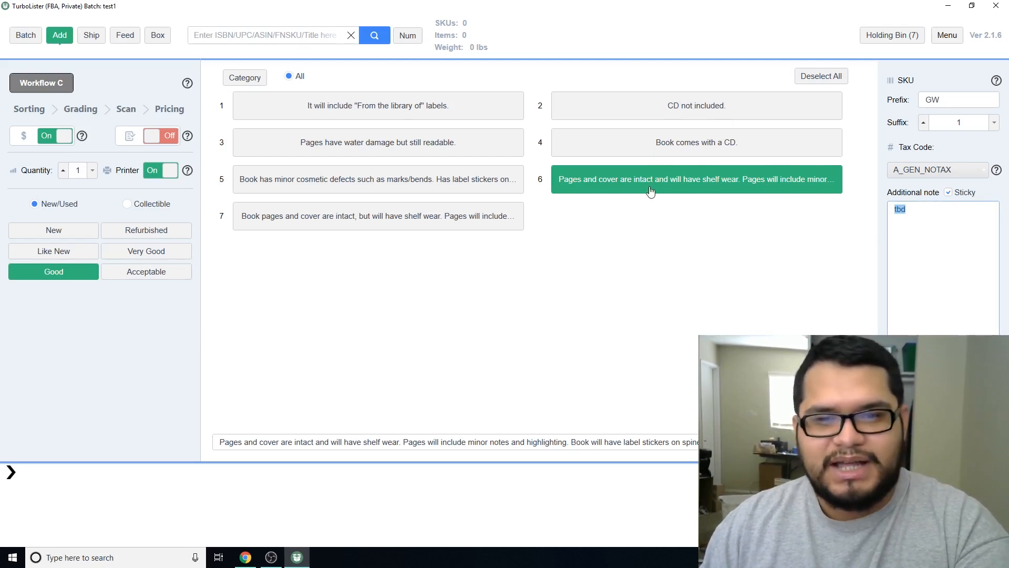
{"action": "left_click", "coordinate": [934, 224]}
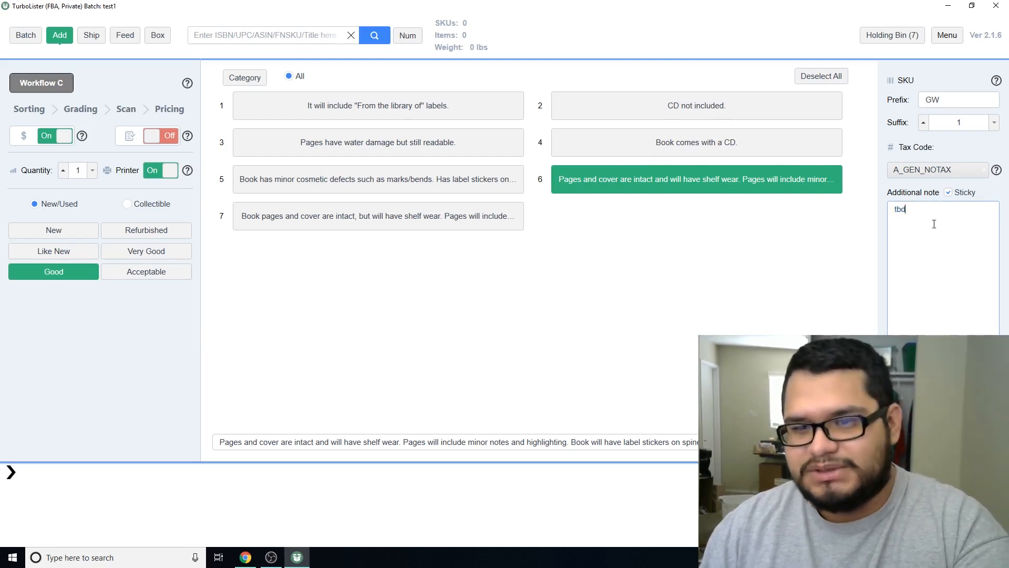
{"action": "left_click", "coordinate": [948, 194]}
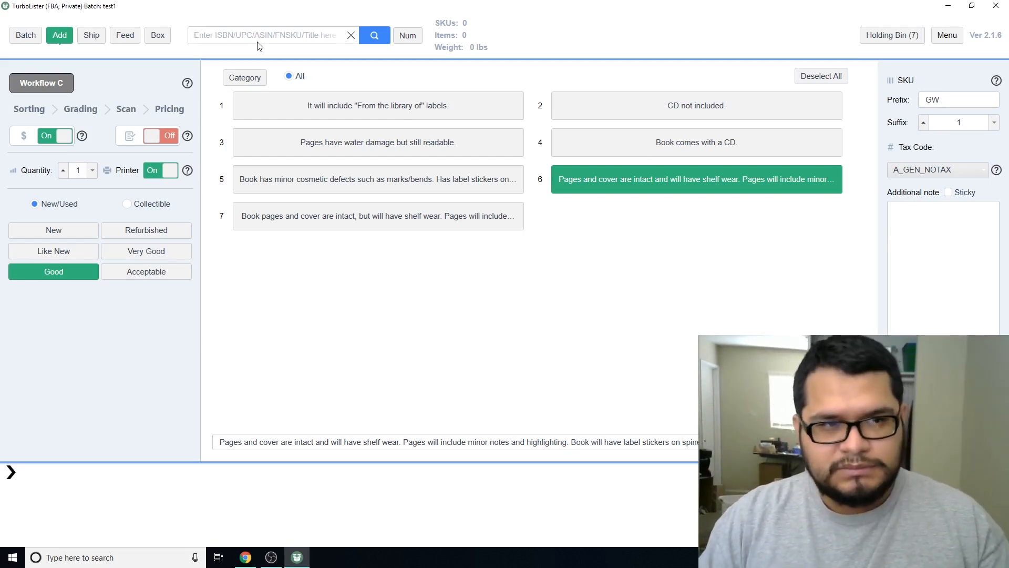
{"action": "type", "text": "0890876932"}
{"action": "key", "text": "Return"}
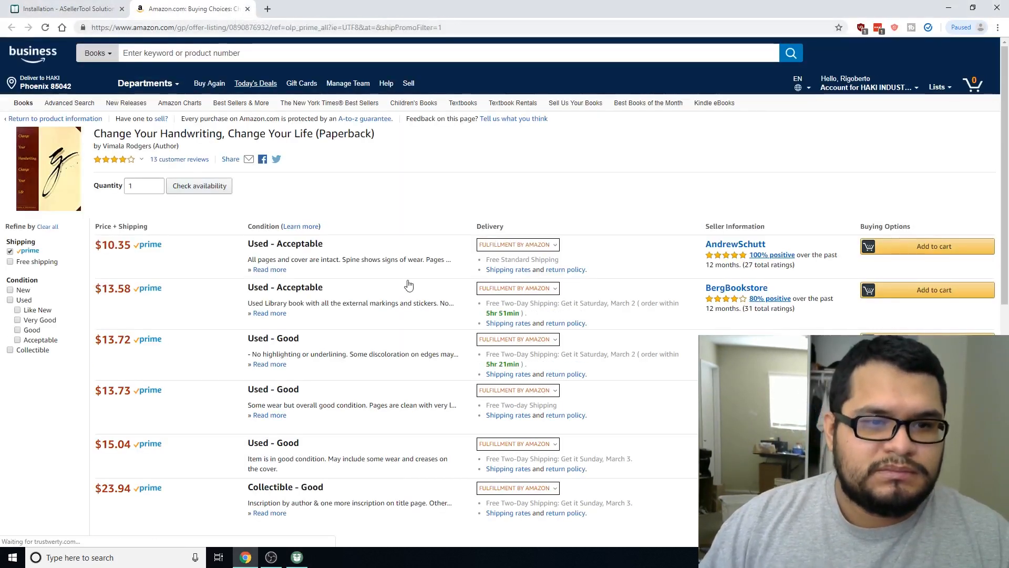
Compare the prices and conditions of the book's Prime offers on Amazon, especially the Used - Good ones, and return to TurboLister
{"action": "scroll", "coordinate": [400, 260], "scroll_direction": "down", "scroll_amount": 2}
{"action": "scroll", "coordinate": [389, 252], "scroll_direction": "up", "scroll_amount": 2}
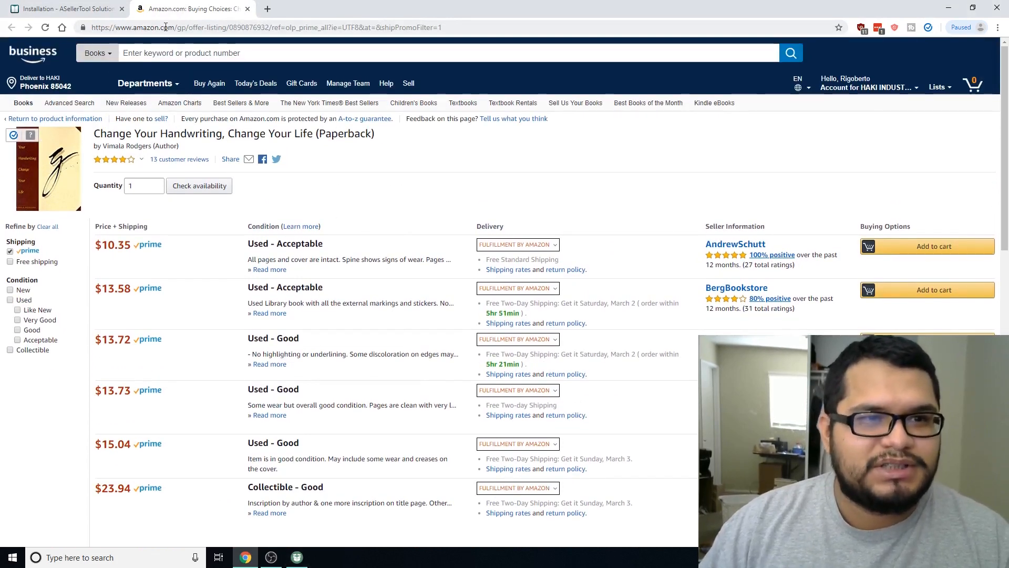
{"action": "scroll", "coordinate": [151, 238], "scroll_direction": "down", "scroll_amount": 1}
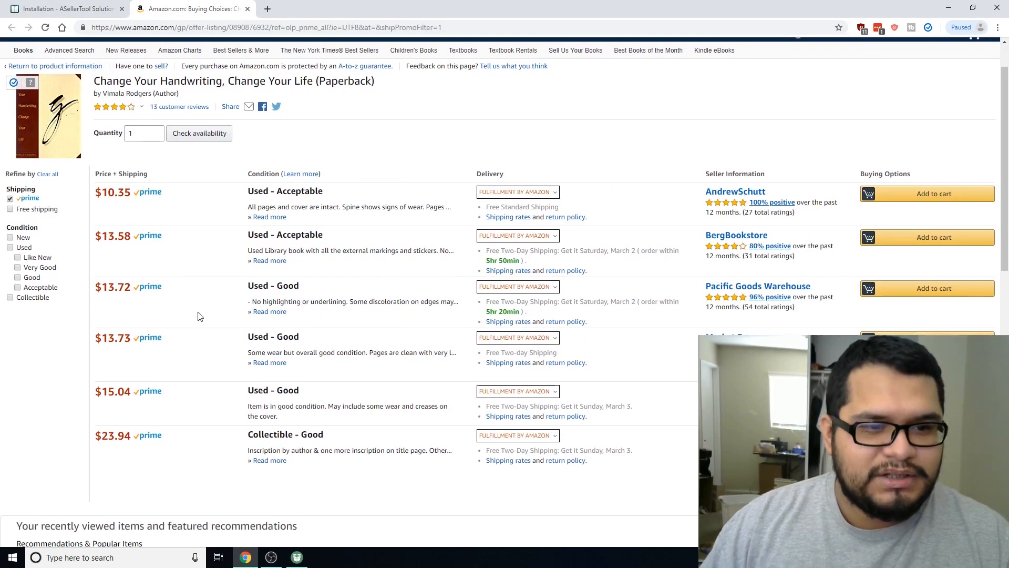
{"action": "scroll", "coordinate": [204, 298], "scroll_direction": "up", "scroll_amount": 1}
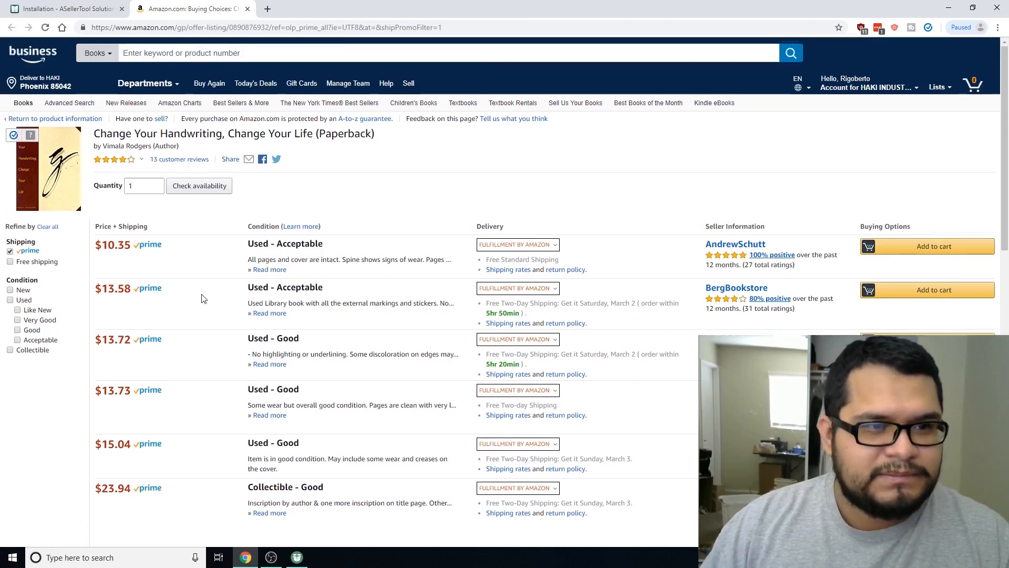
{"action": "scroll", "coordinate": [204, 299], "scroll_direction": "down", "scroll_amount": 3}
{"action": "scroll", "coordinate": [184, 282], "scroll_direction": "up", "scroll_amount": 2}
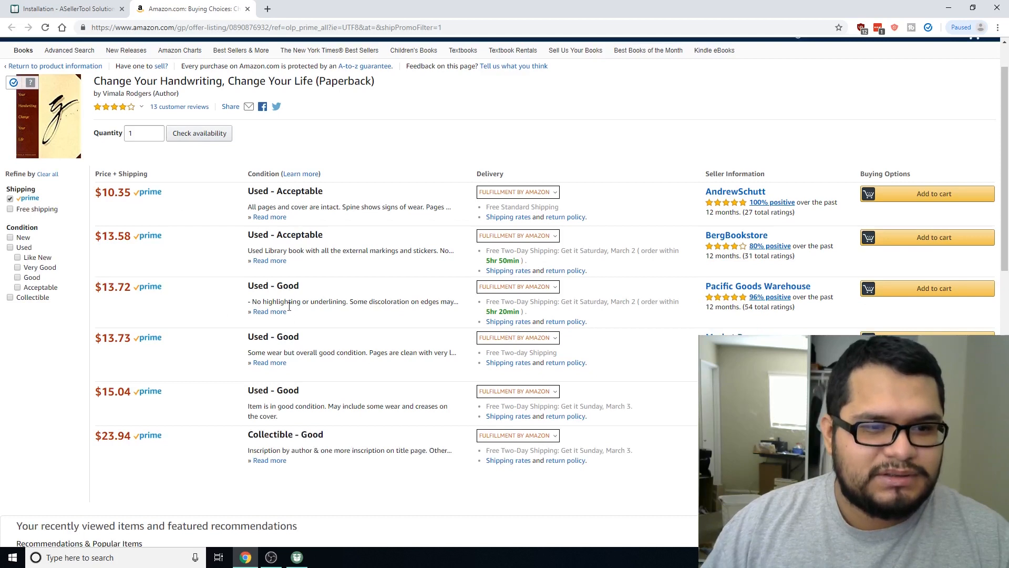
{"action": "left_click_drag", "start_coordinate": [104, 284], "coordinate": [167, 344]}
{"action": "left_click_drag", "start_coordinate": [108, 392], "coordinate": [152, 398]}
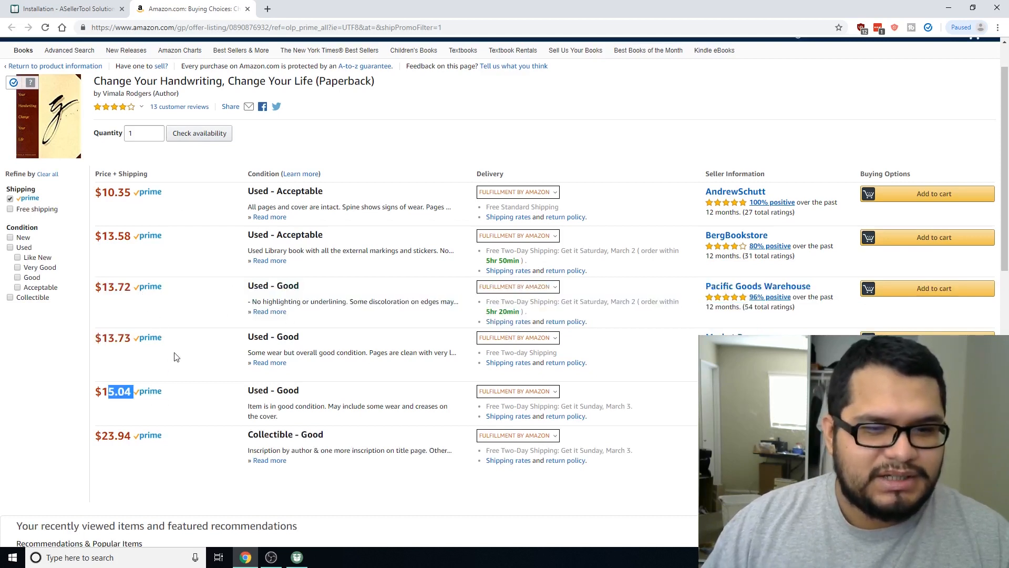
{"action": "left_click", "coordinate": [296, 557]}
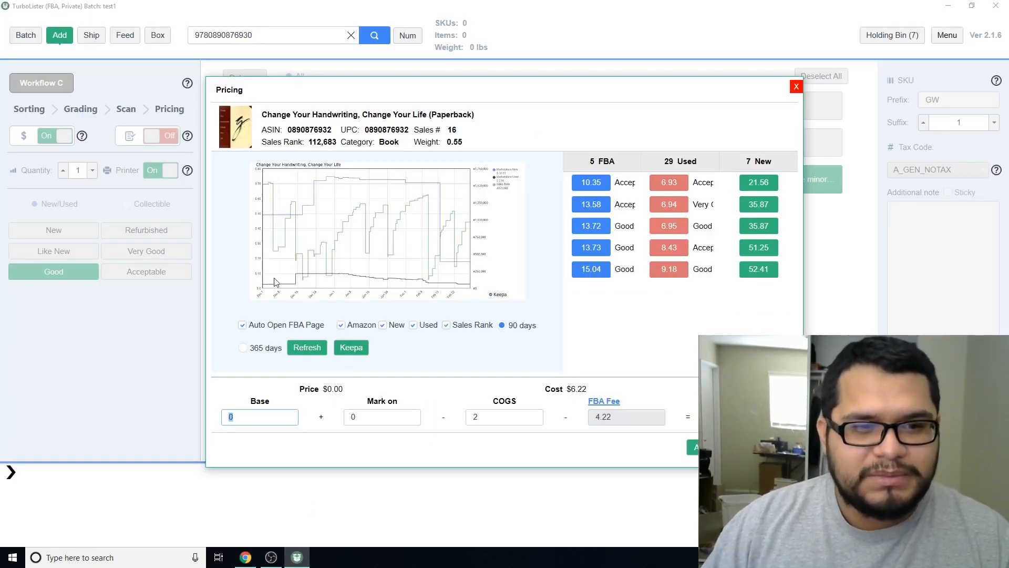
Keep Auto Open FBA Page enabled, open the book's FBA offers on Amazon from the pricing window, and return to TurboLister
{"action": "left_click", "coordinate": [242, 324]}
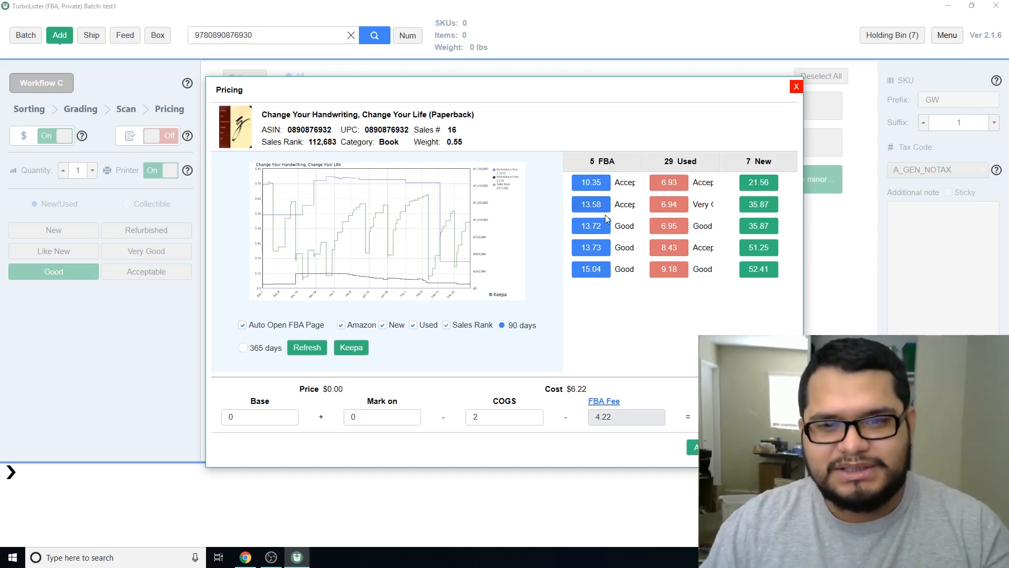
{"action": "left_click", "coordinate": [611, 163]}
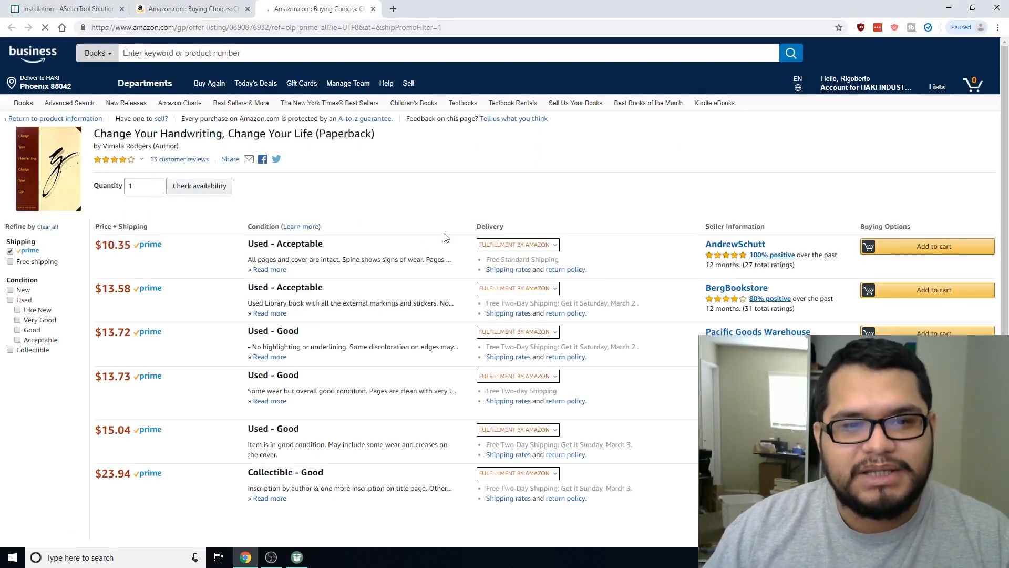
{"action": "scroll", "coordinate": [371, 247], "scroll_direction": "down", "scroll_amount": 2}
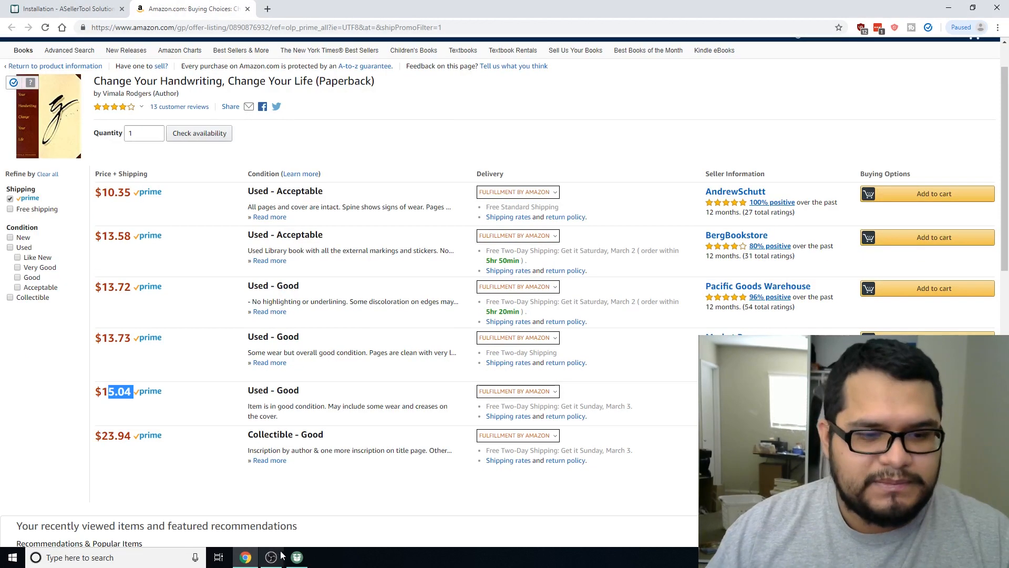
{"action": "key", "text": "alt+Tab"}
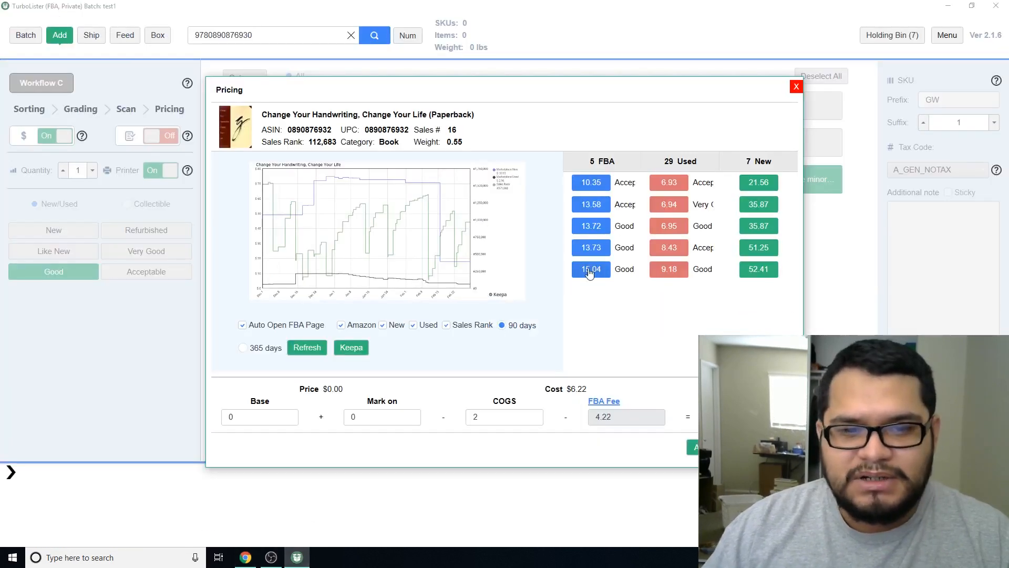
Take the 15.04 FBA offer as the book's base price and override it with 14.95
{"action": "left_click", "coordinate": [244, 416]}
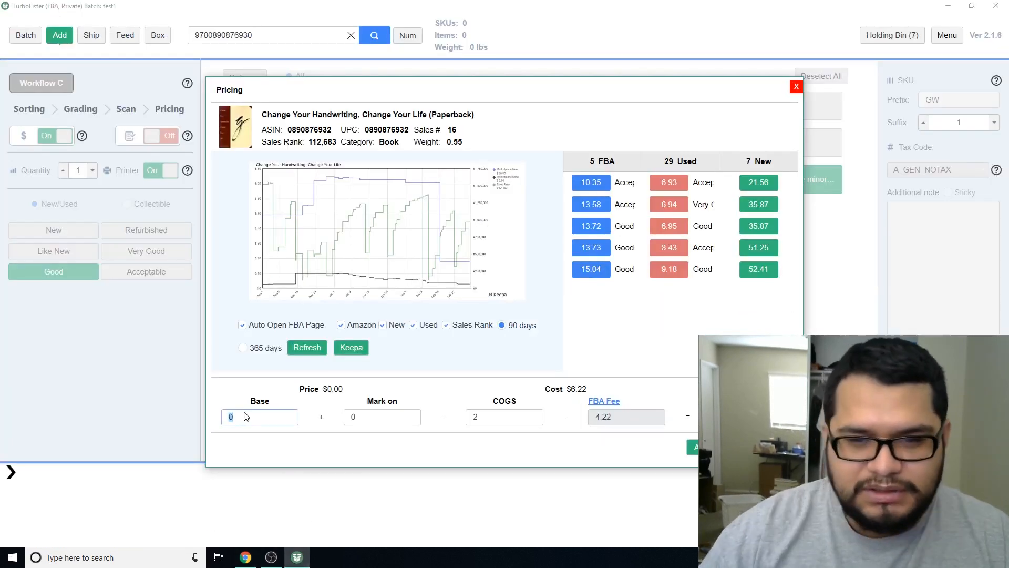
{"action": "left_click", "coordinate": [598, 273]}
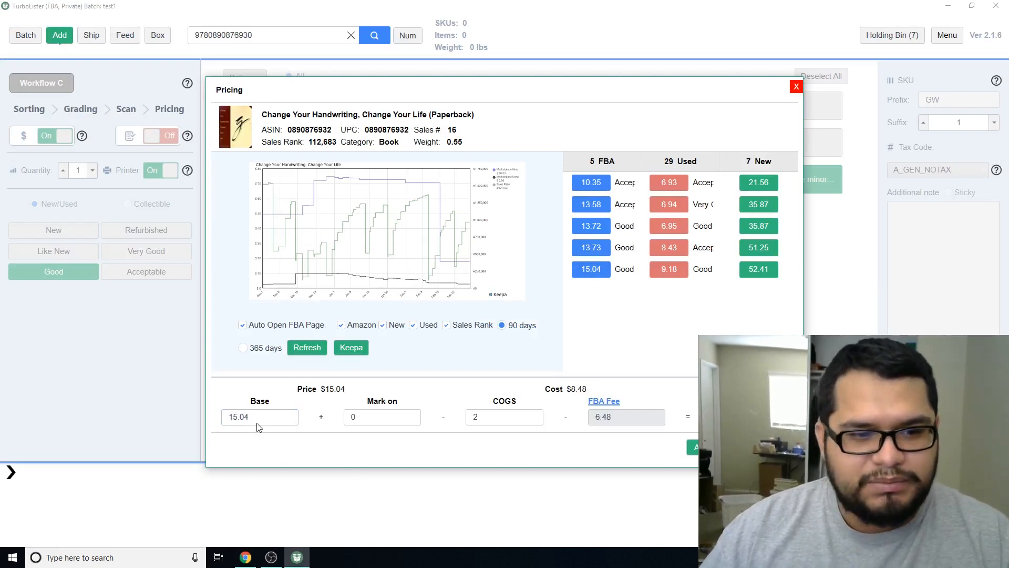
{"action": "left_click_drag", "start_coordinate": [260, 419], "coordinate": [221, 412]}
{"action": "type", "text": "14.95"}
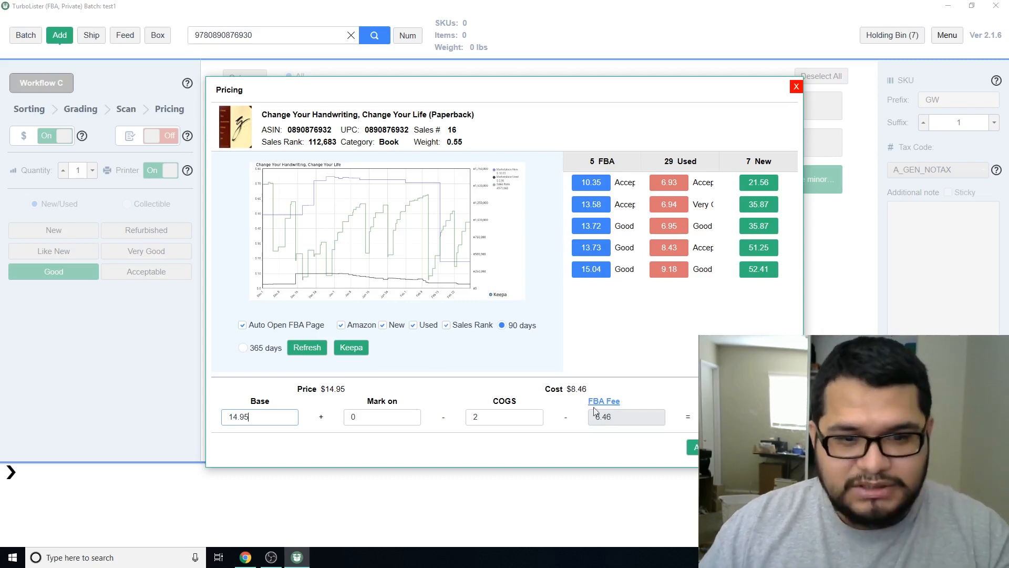
Keep the COGS at 2 and add Change Your Handwriting, Change Your Life to the batch at the 14.95 price
{"action": "left_click", "coordinate": [684, 380]}
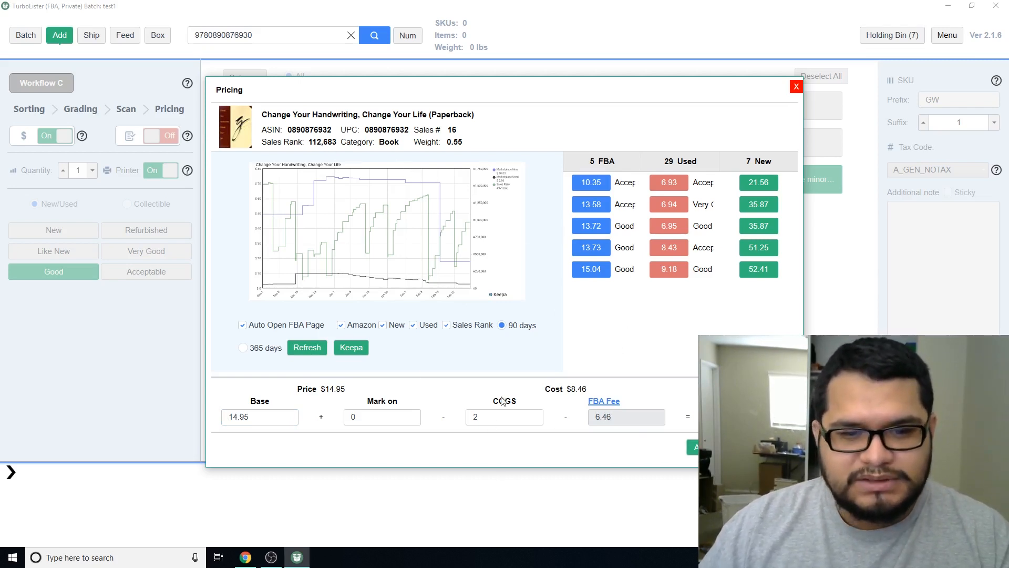
{"action": "double_click", "coordinate": [472, 417]}
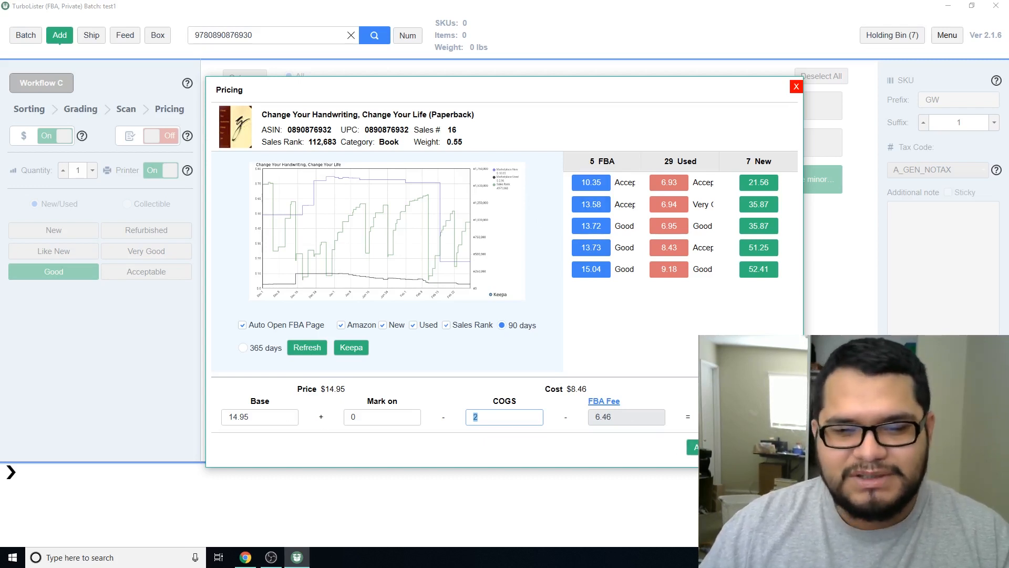
{"action": "left_click", "coordinate": [693, 447]}
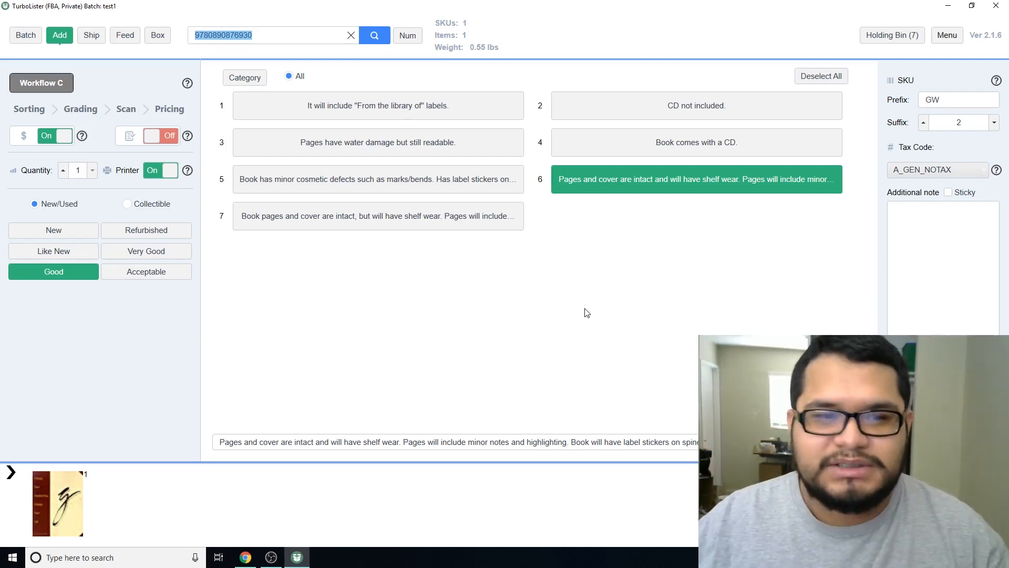
Save the printer setup for FNSKU labels with the Zebra ZP 450 CTP, paper size USER and Auto Print on
{"action": "left_click", "coordinate": [948, 35]}
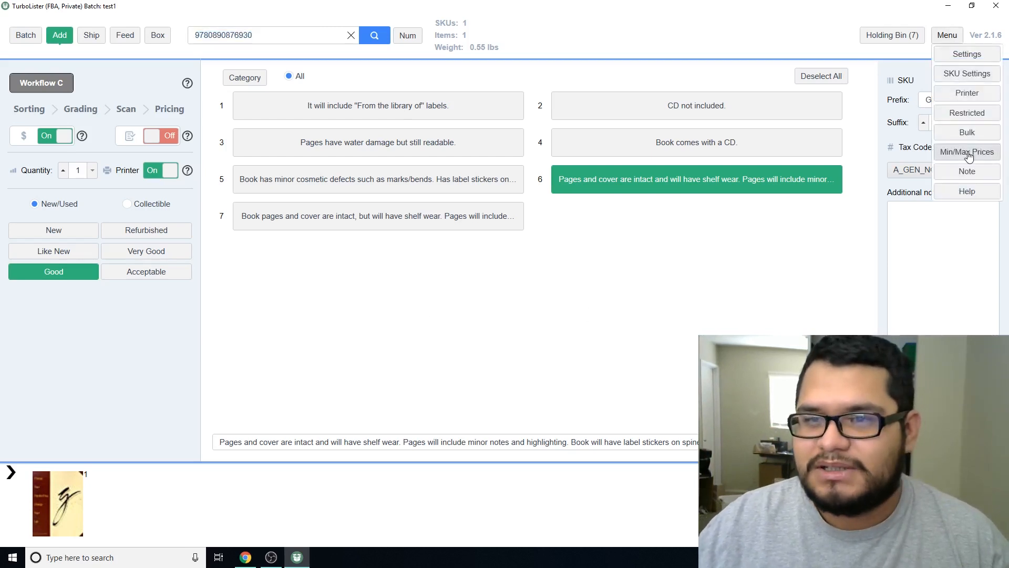
{"action": "left_click", "coordinate": [967, 92]}
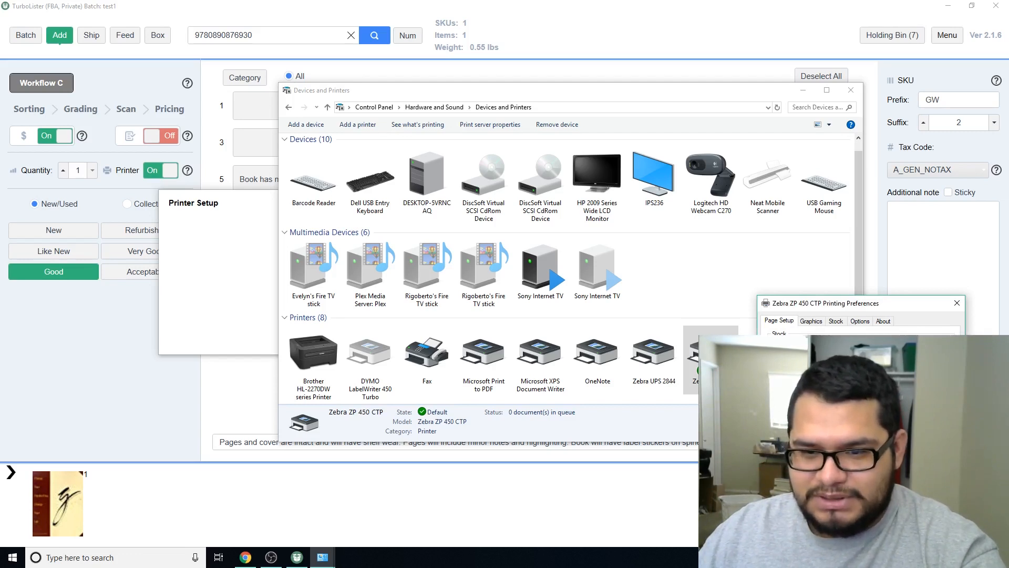
{"action": "key", "text": "Return"}
{"action": "left_click", "coordinate": [296, 557]}
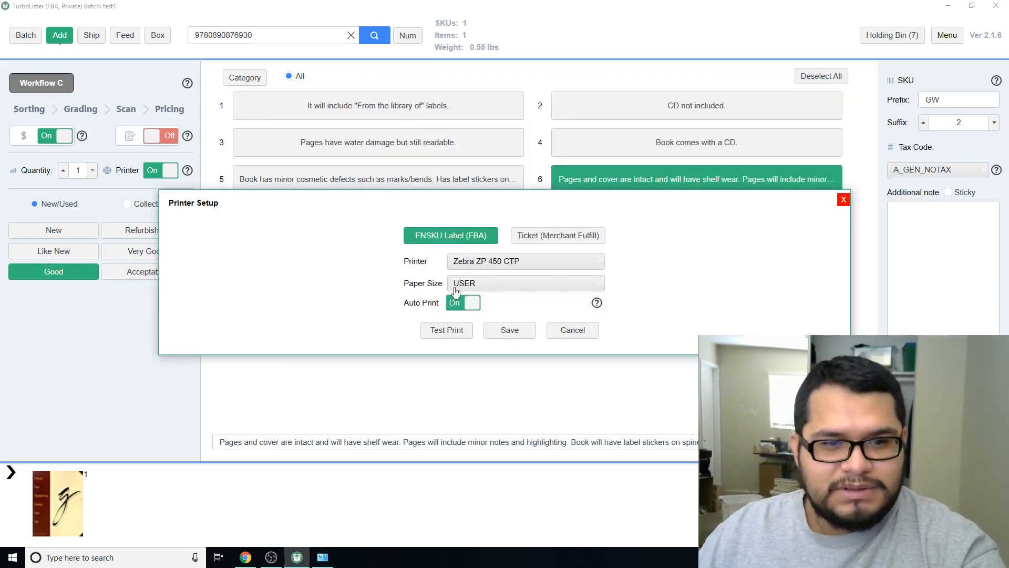
{"action": "left_click", "coordinate": [508, 331]}
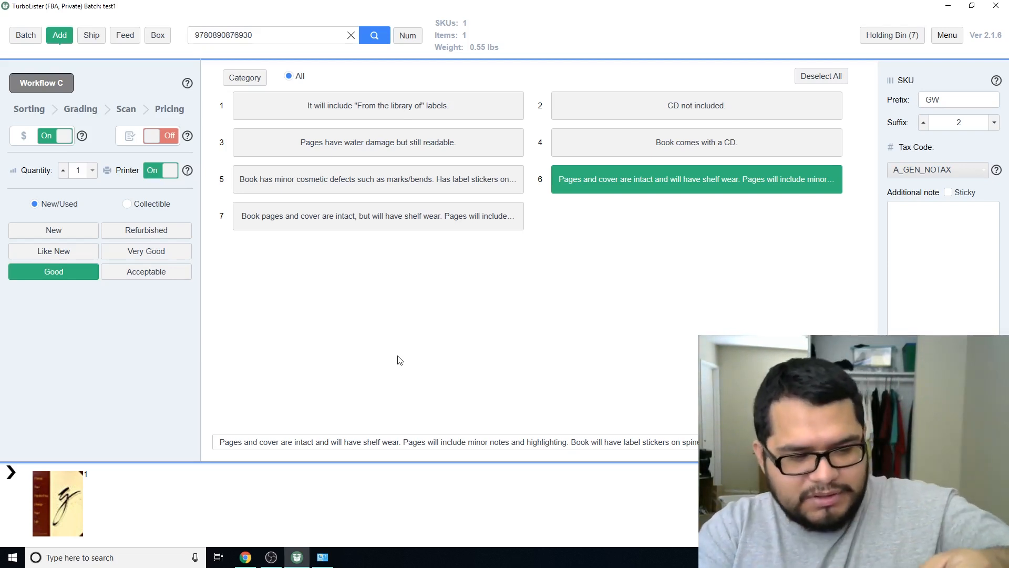
Search the code X0022ORF2J in a new Chrome tab, close that tab and return to TurboLister
{"action": "left_click", "coordinate": [246, 557]}
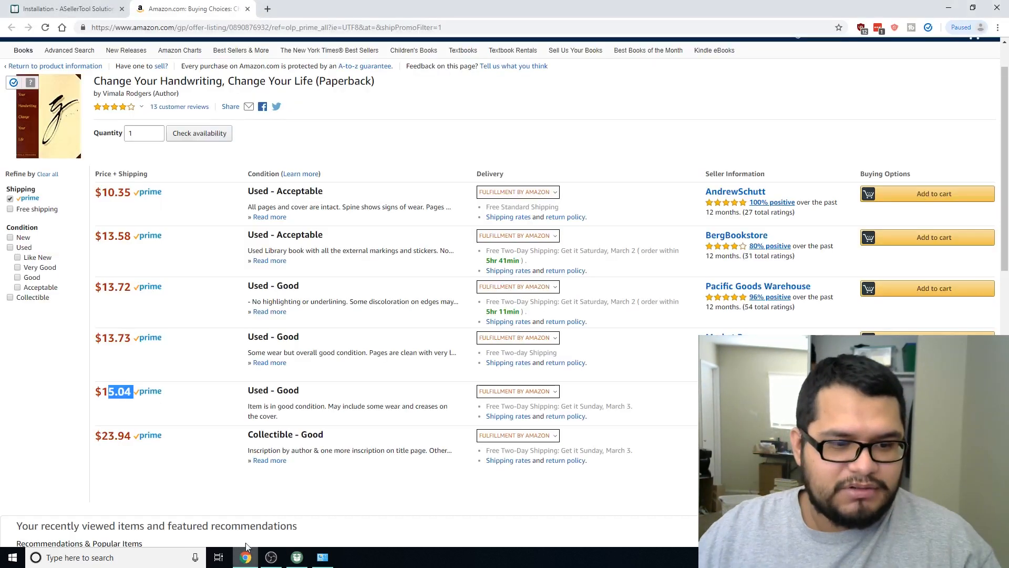
{"action": "left_click", "coordinate": [267, 9]}
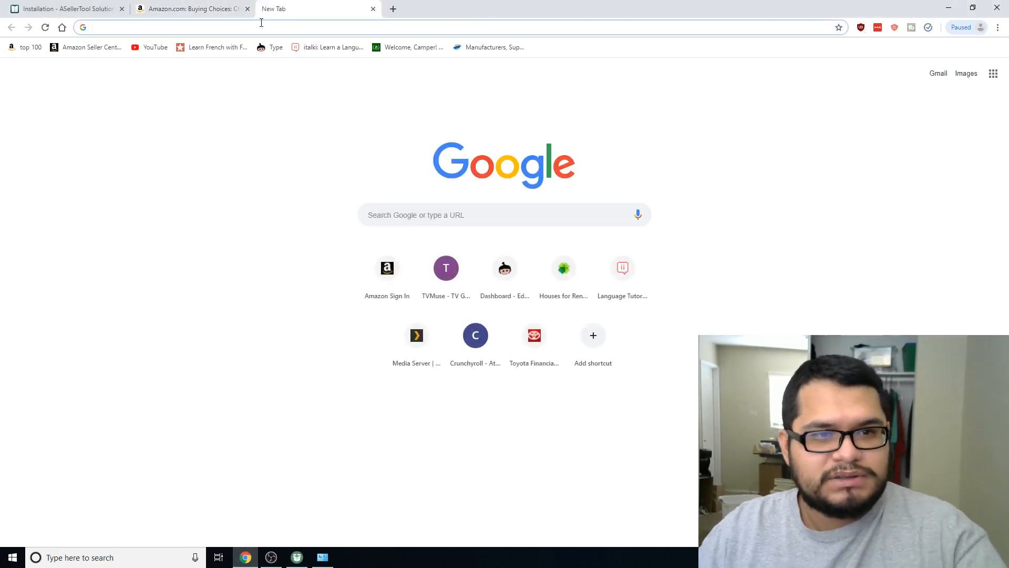
{"action": "type", "text": "X0022ORF2J"}
{"action": "key", "text": "Return"}
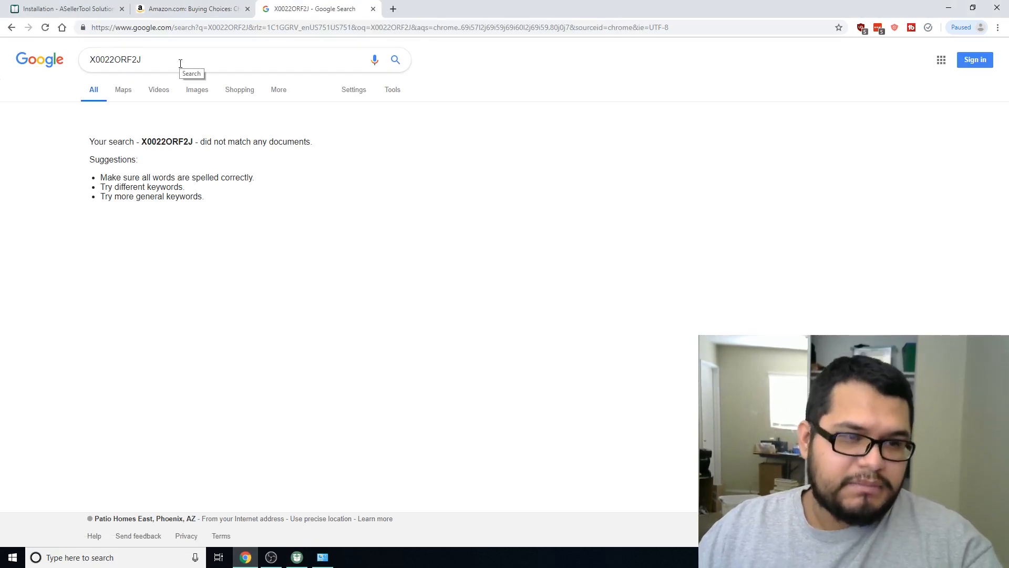
{"action": "left_click", "coordinate": [373, 9]}
{"action": "left_click", "coordinate": [271, 558]}
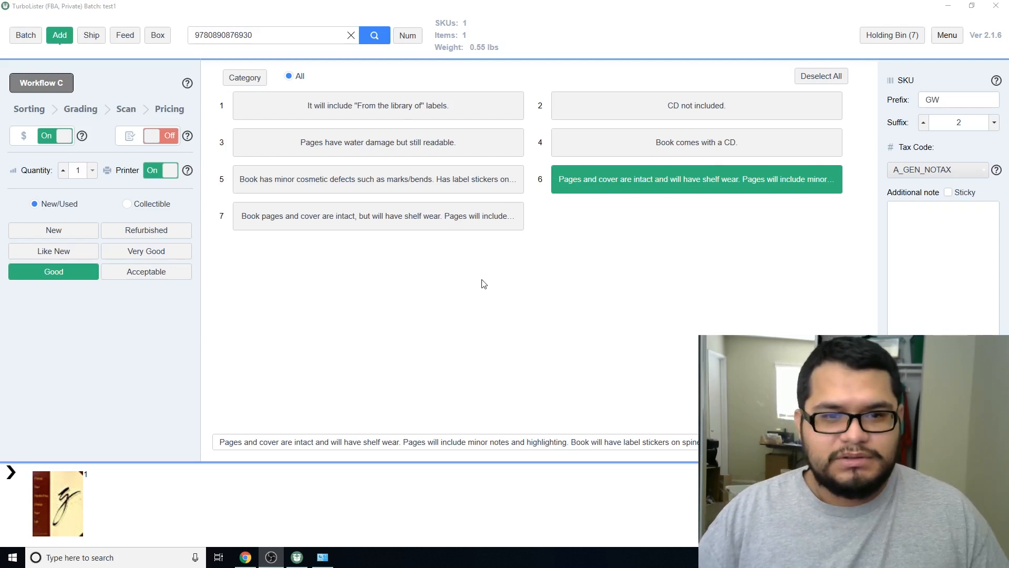
{"action": "double_click", "coordinate": [292, 35]}
{"action": "type", "text": "9780875790091"}
{"action": "key", "text": "Return"}
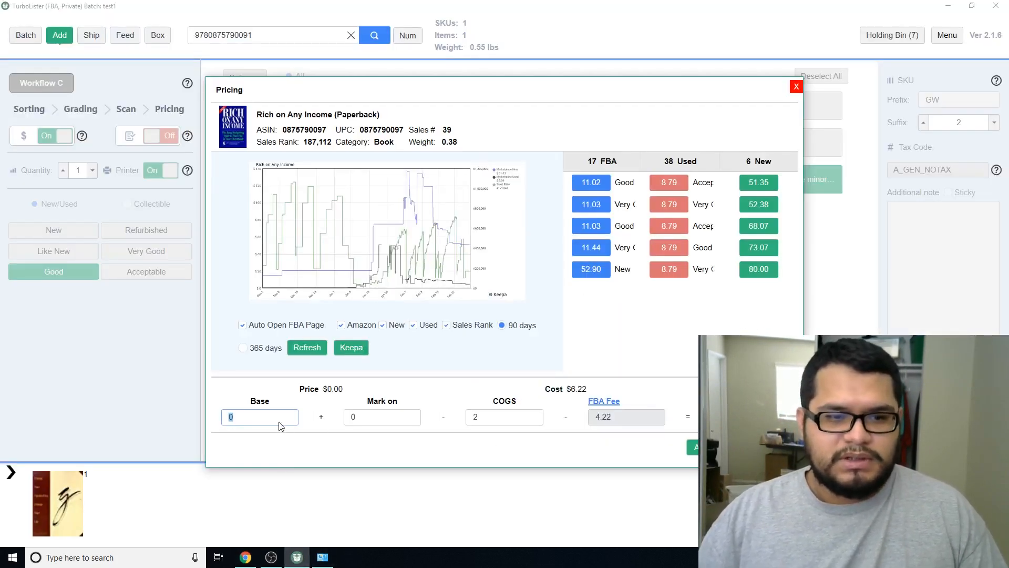
{"action": "left_click", "coordinate": [262, 415]}
{"action": "key", "text": "BackSpace"}
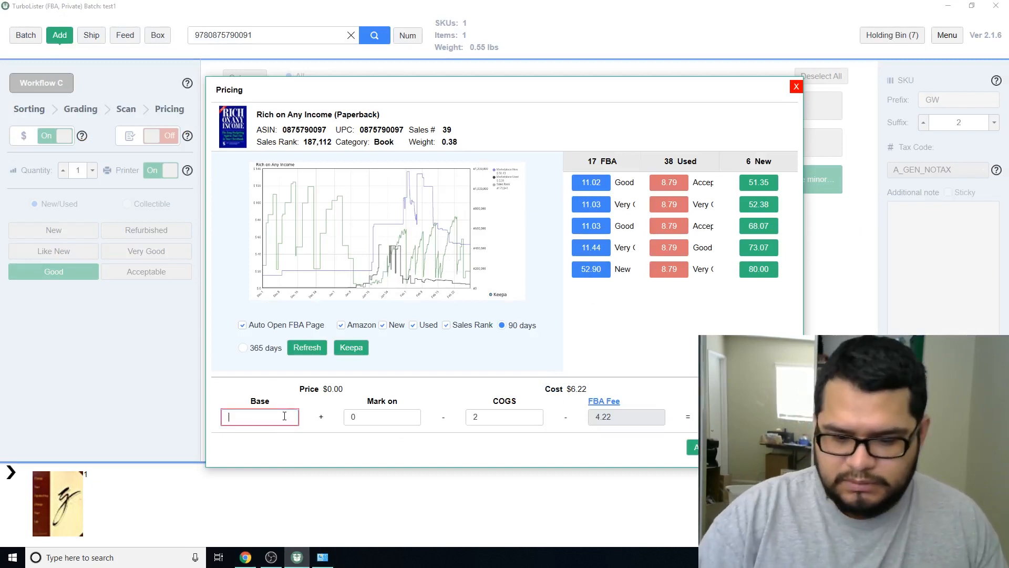
{"action": "type", "text": "14.95"}
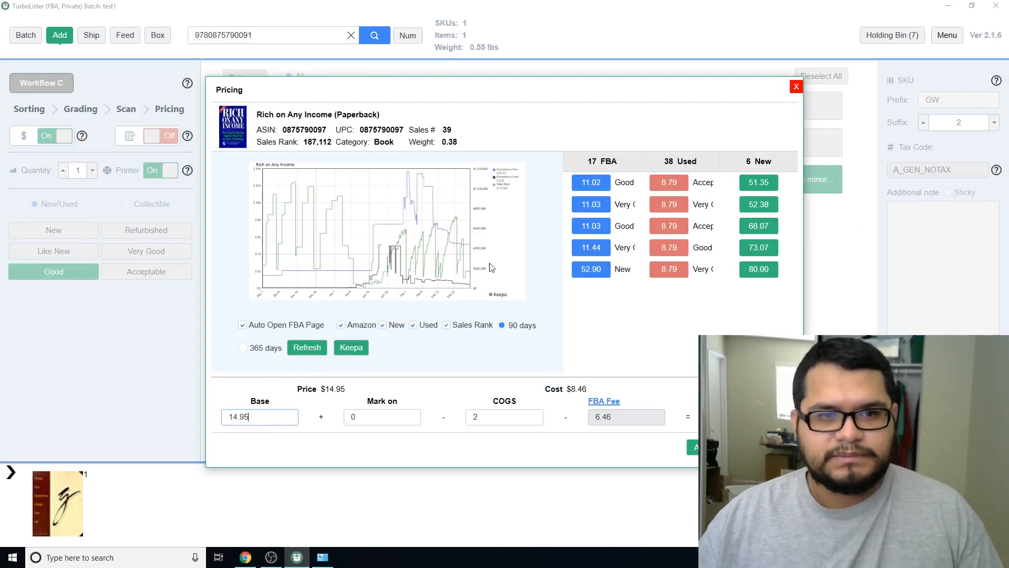
{"action": "left_click", "coordinate": [693, 447]}
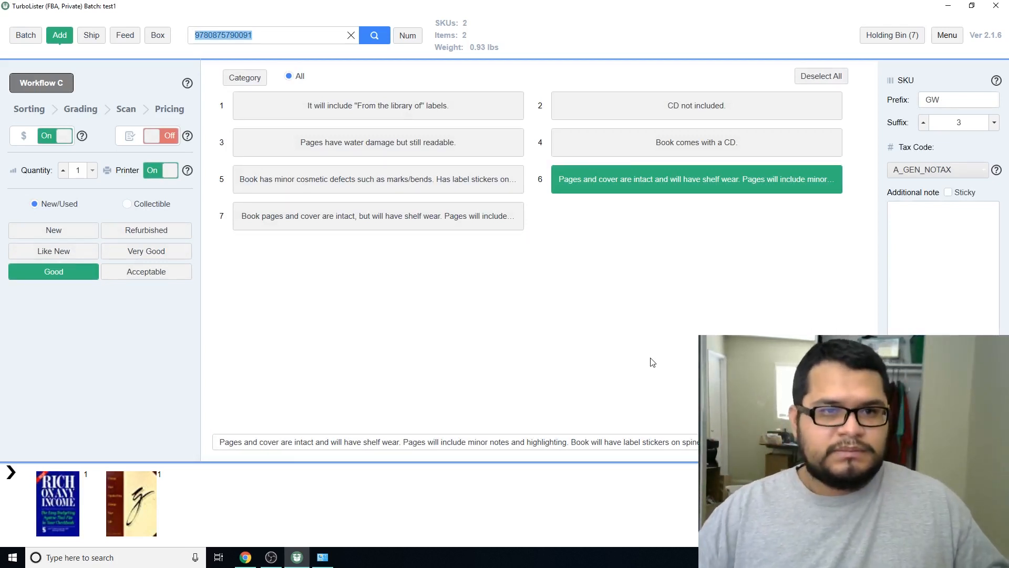
{"action": "key", "text": "Return"}
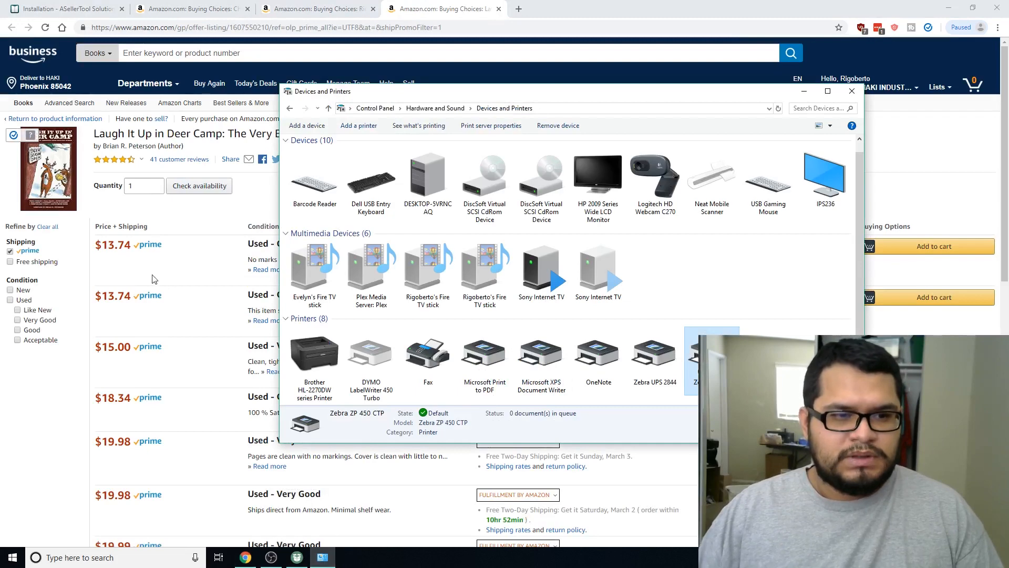
{"action": "left_click", "coordinate": [193, 276]}
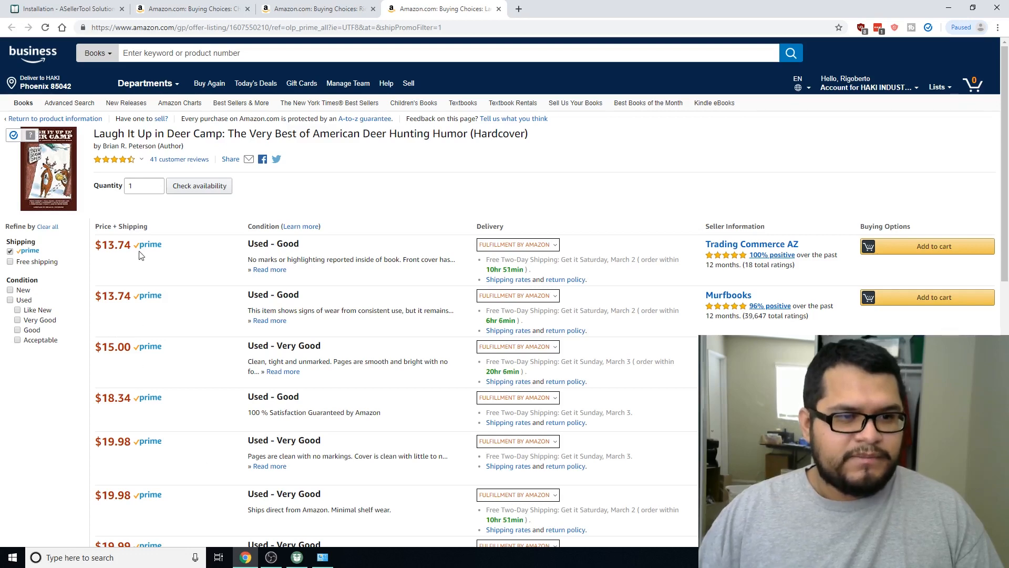
{"action": "left_click", "coordinate": [305, 555]}
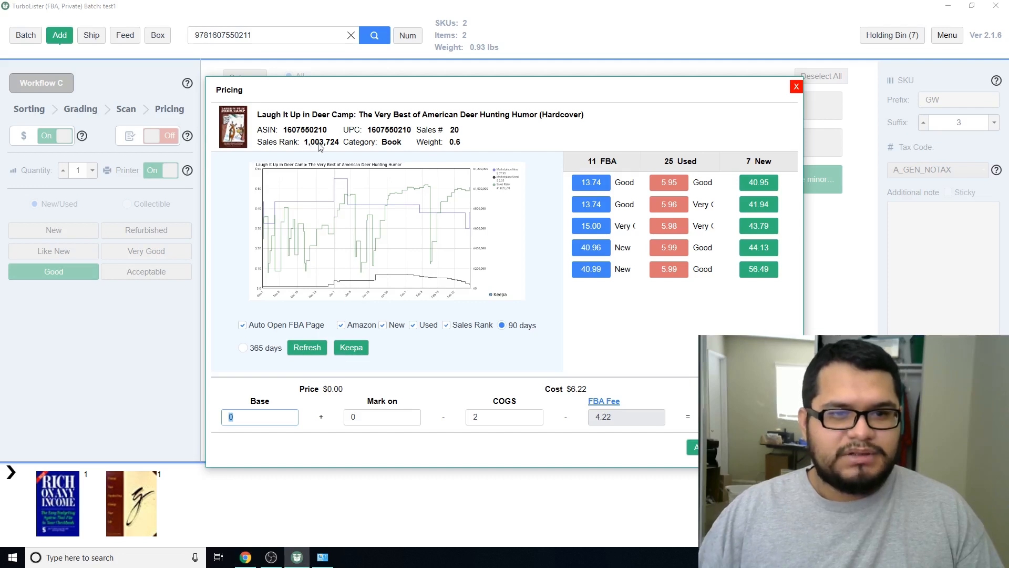
Set the base price of Laugh It Up in Deer Camp to 14.95 and add the book to the batch
{"action": "double_click", "coordinate": [453, 131]}
{"action": "left_click", "coordinate": [281, 417]}
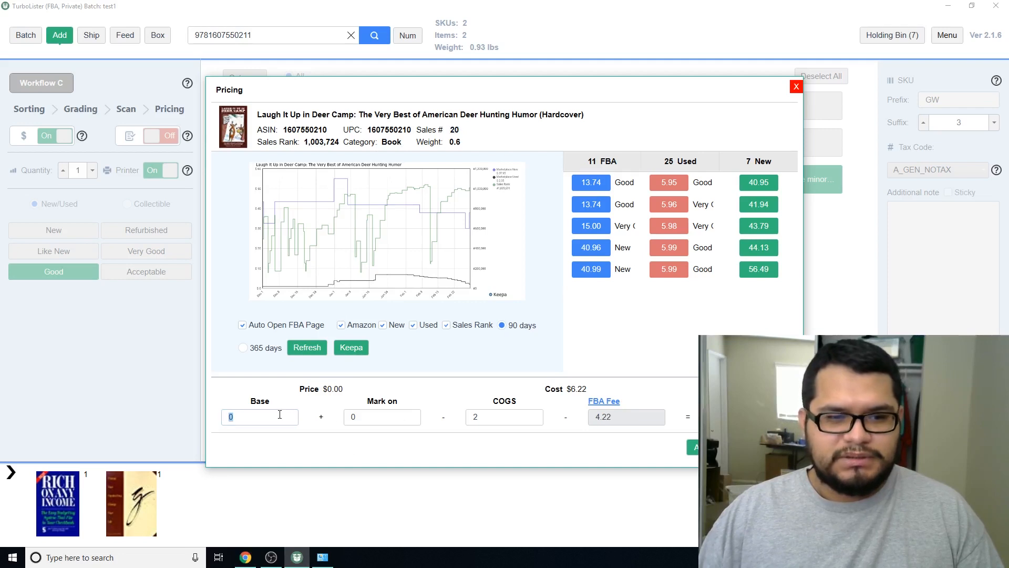
{"action": "type", "text": "14.95"}
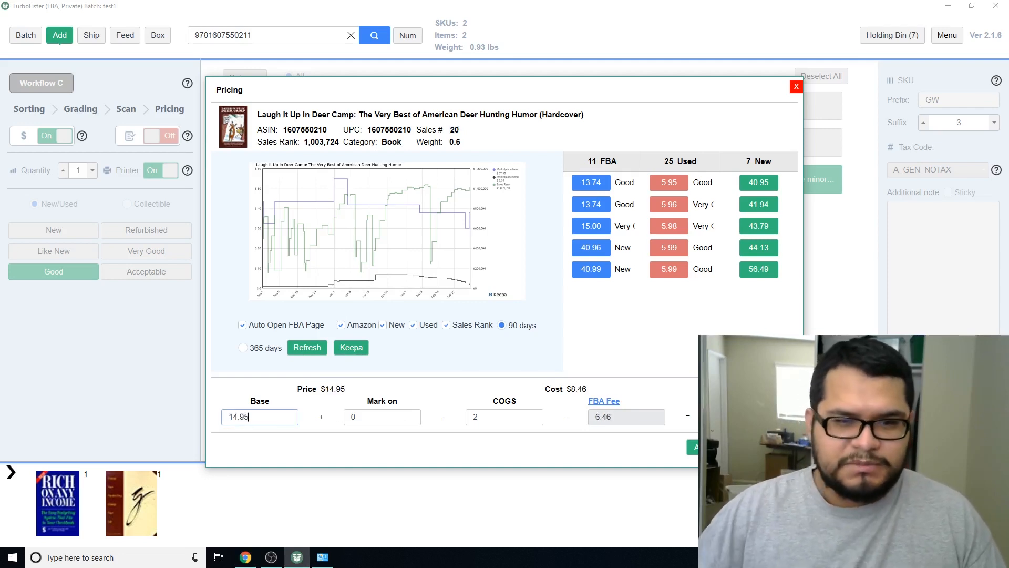
{"action": "key", "text": "Return"}
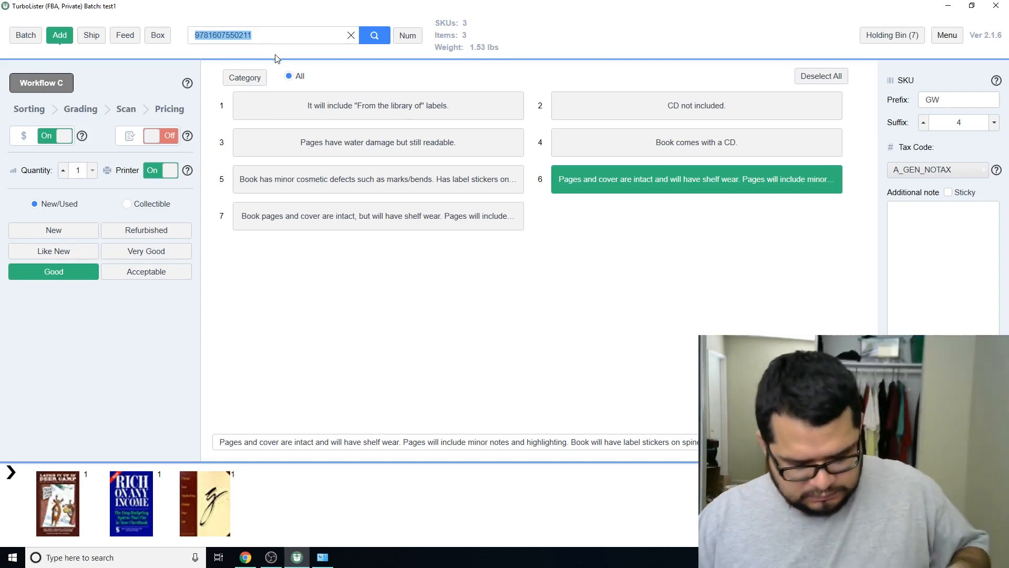
{"action": "type", "text": "9780756406172"}
{"action": "key", "text": "Return"}
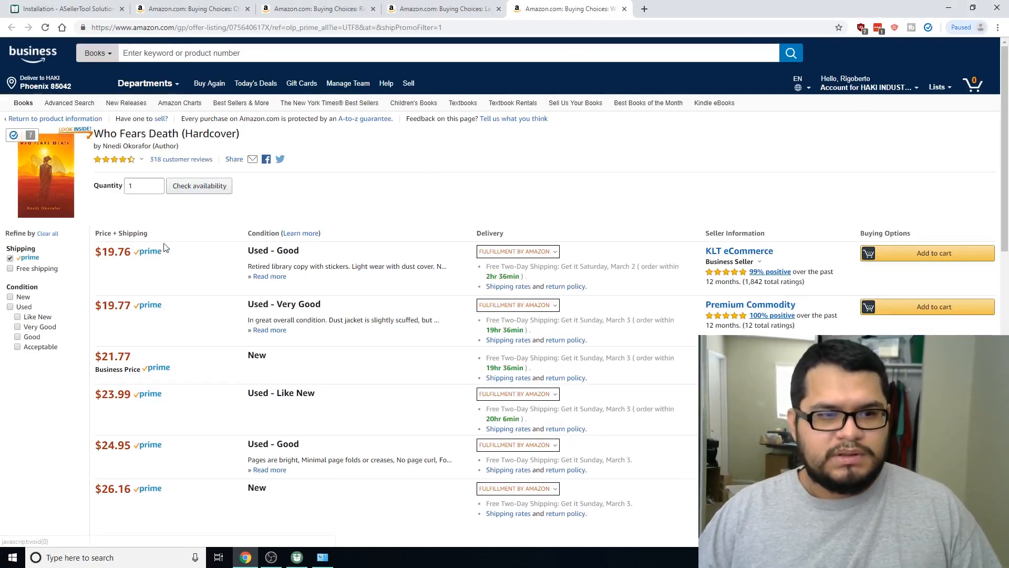
{"action": "left_click", "coordinate": [322, 557]}
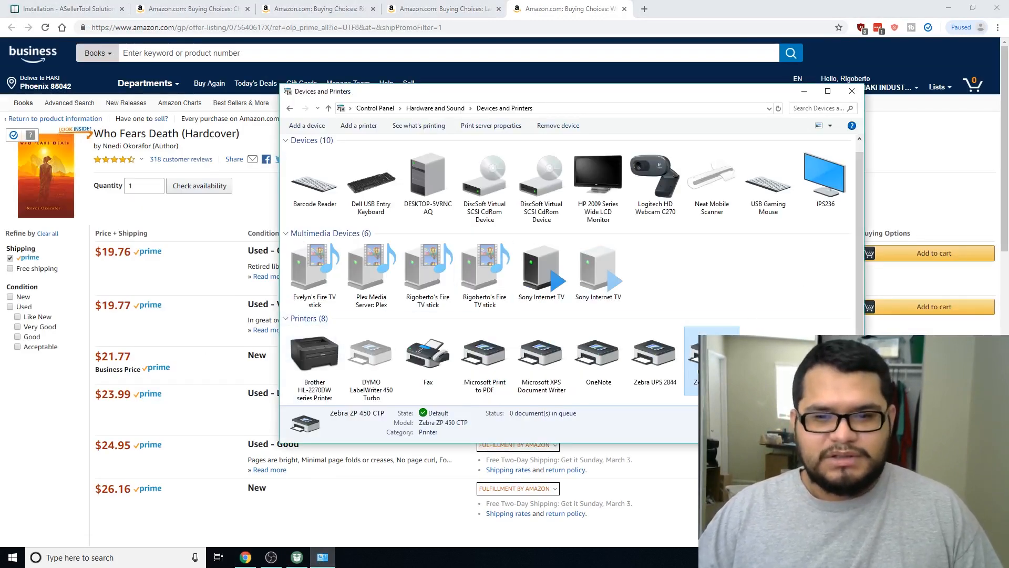
{"action": "left_click", "coordinate": [296, 557]}
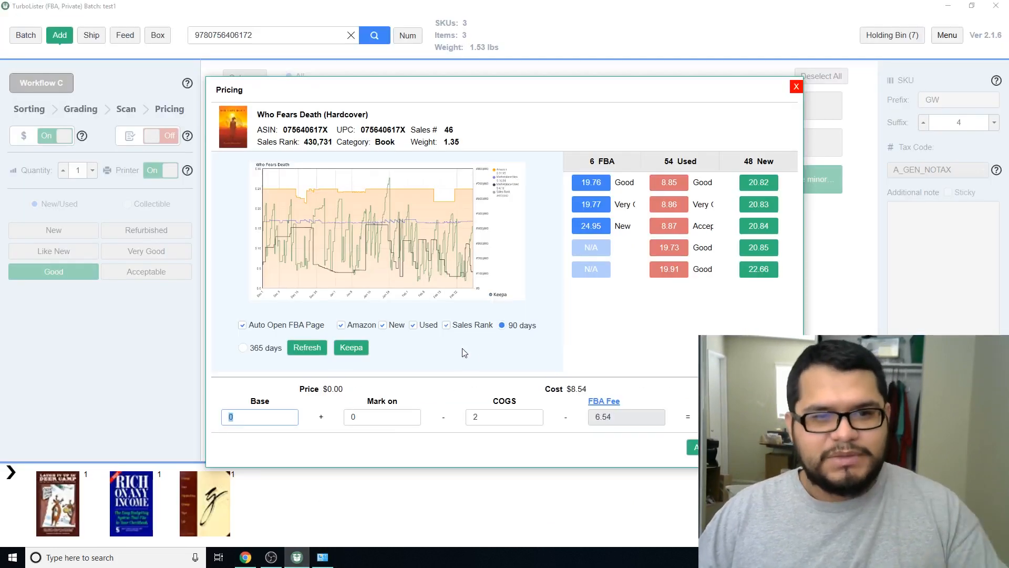
{"action": "left_click", "coordinate": [599, 209]}
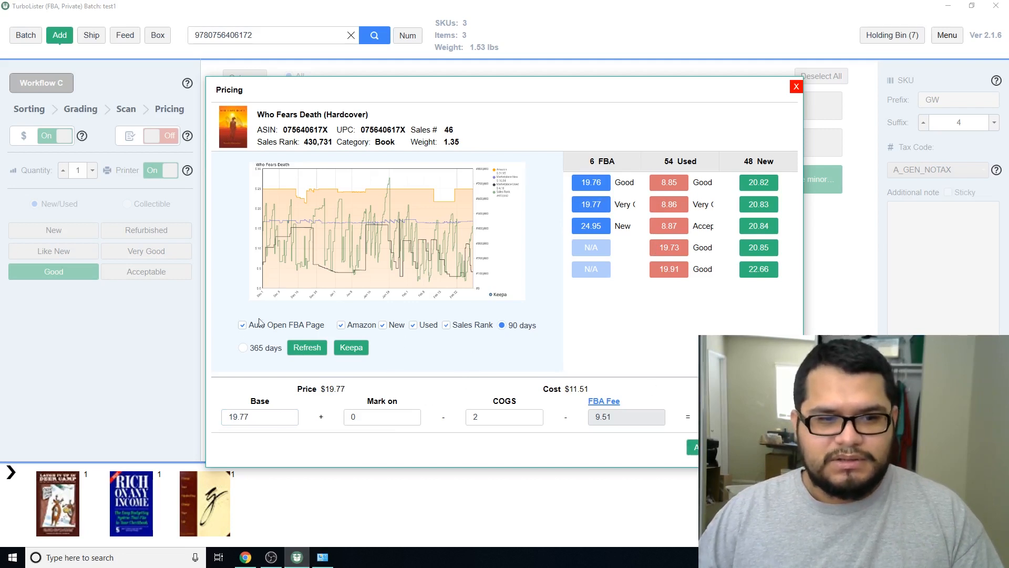
{"action": "left_click", "coordinate": [693, 447]}
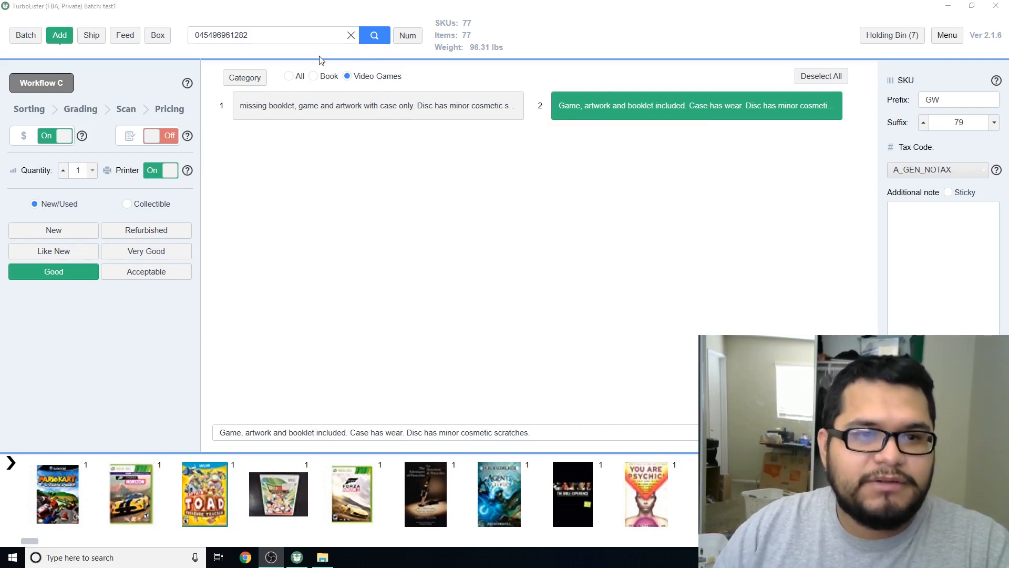
Add all items in the Holding Bin to the current batch and close the Holding Bin
{"action": "mouse_move", "coordinate": [77, 496]}
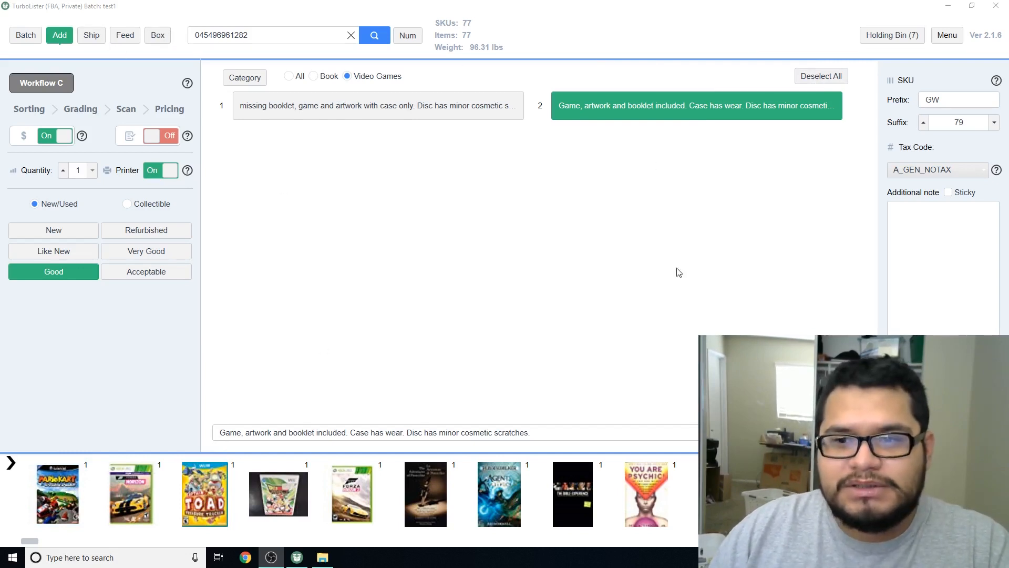
{"action": "left_click", "coordinate": [888, 38]}
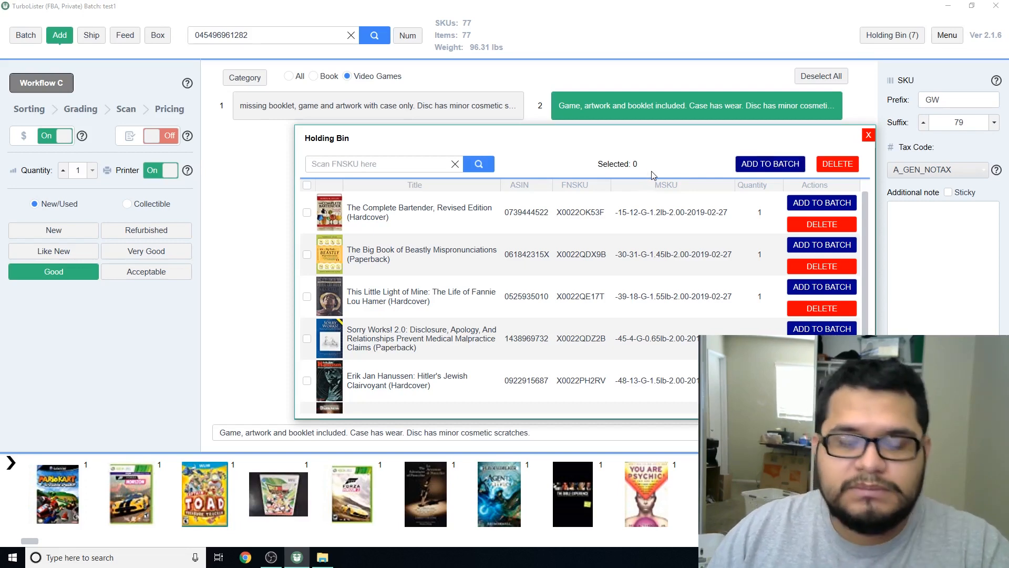
{"action": "mouse_move", "coordinate": [648, 138]}
{"action": "left_mouse_down"}
{"action": "mouse_move", "coordinate": [669, 132]}
{"action": "mouse_move", "coordinate": [658, 131]}
{"action": "left_mouse_up"}
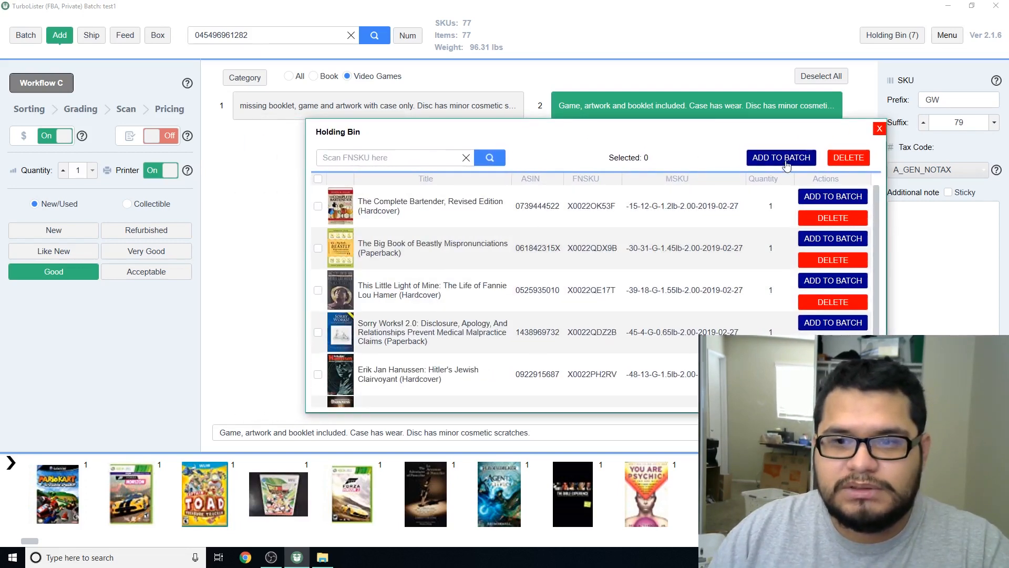
{"action": "left_click", "coordinate": [318, 179]}
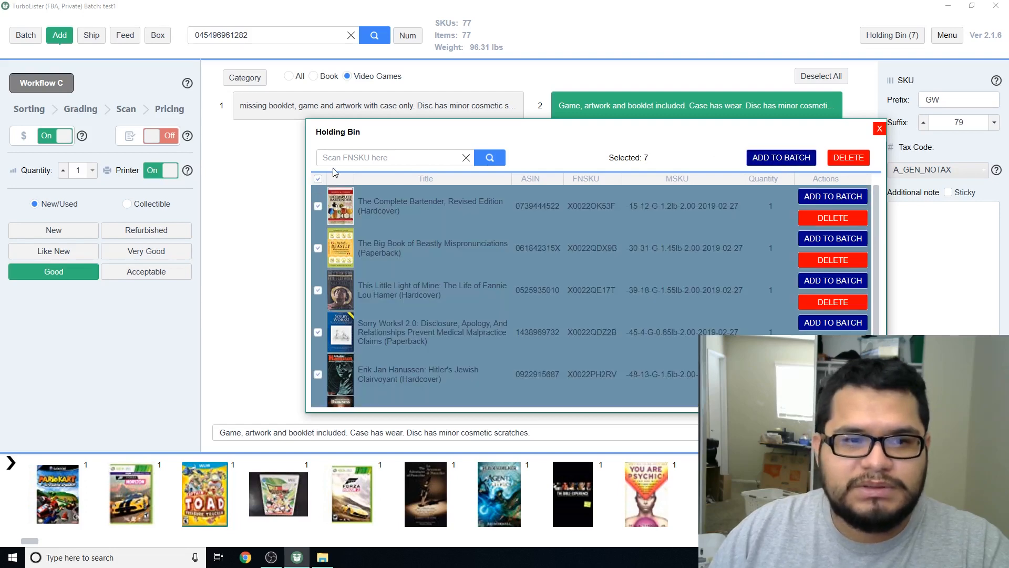
{"action": "left_click", "coordinate": [775, 158]}
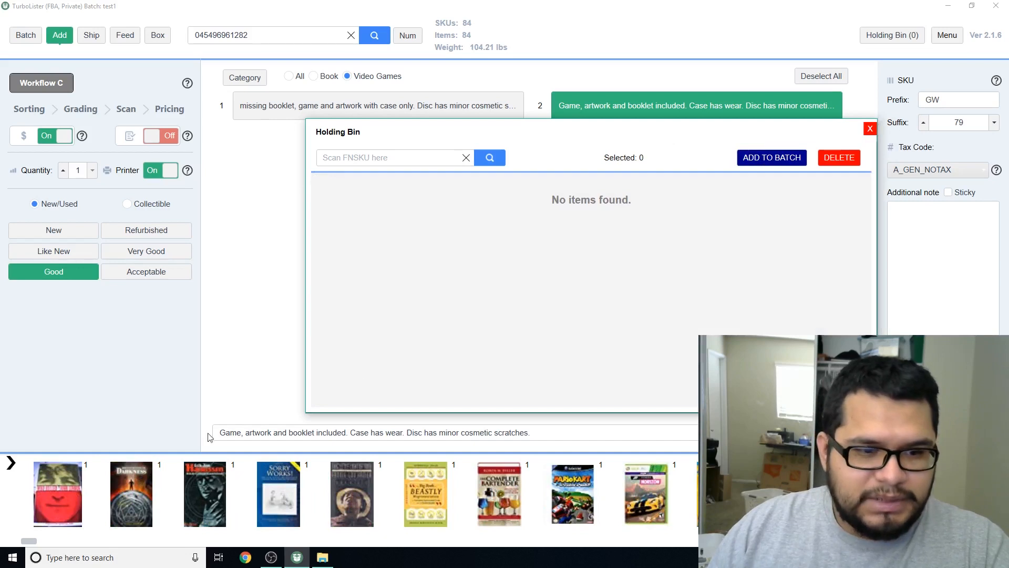
{"action": "left_click", "coordinate": [870, 130]}
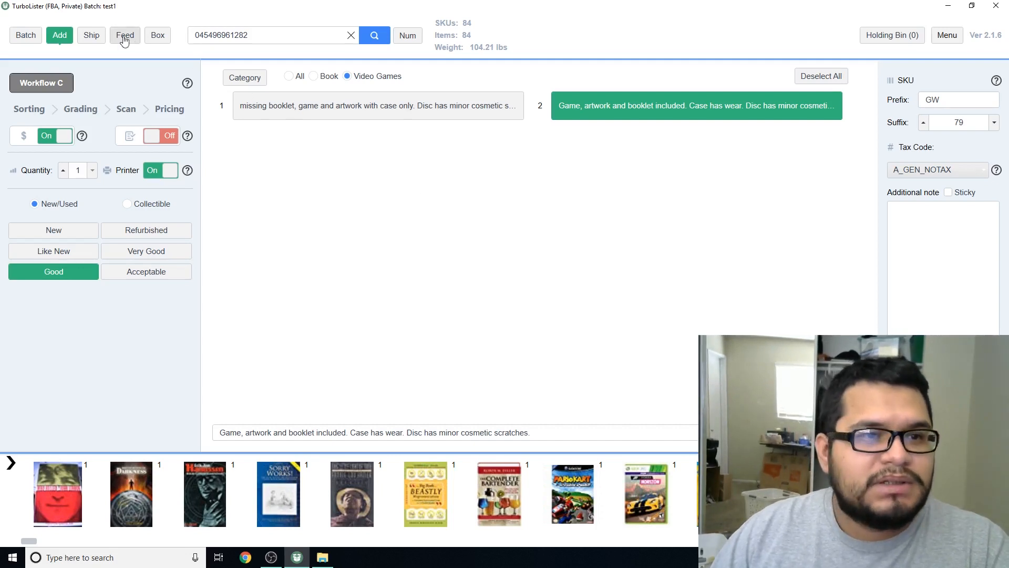
Open the shipping list of batch test1, review its items and select MDW2 as the fulfillment center
{"action": "left_click", "coordinate": [91, 37]}
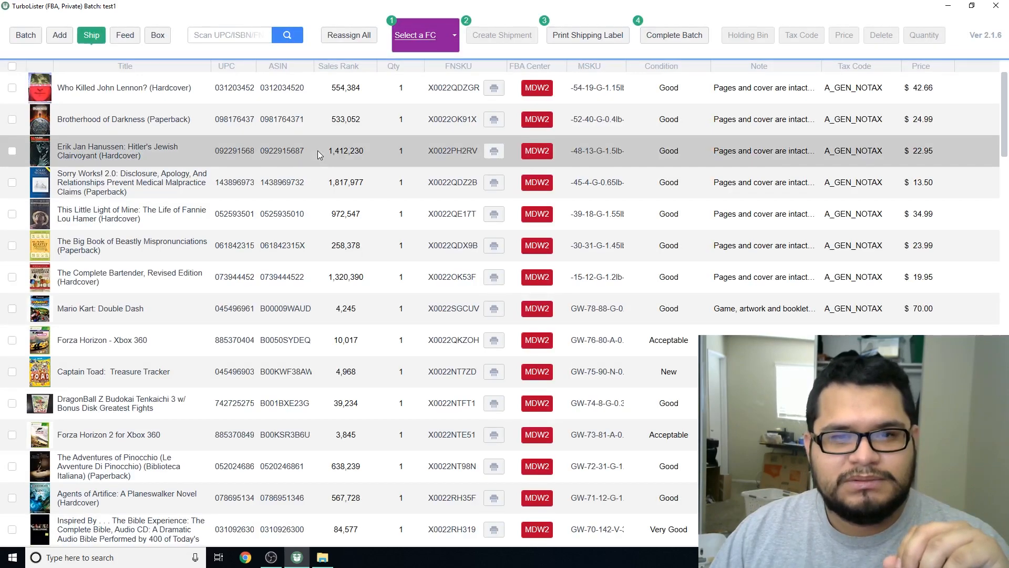
{"action": "scroll", "coordinate": [388, 290], "scroll_direction": "down", "scroll_amount": 3}
{"action": "scroll", "coordinate": [410, 236], "scroll_direction": "up", "scroll_amount": 1}
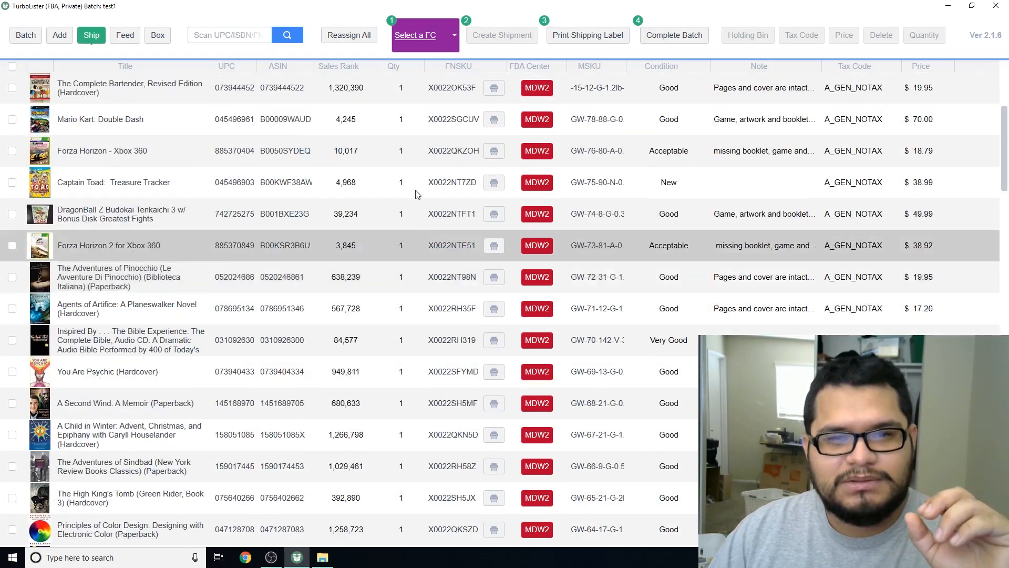
{"action": "scroll", "coordinate": [417, 194], "scroll_direction": "up", "scroll_amount": 2}
{"action": "left_click", "coordinate": [426, 36]}
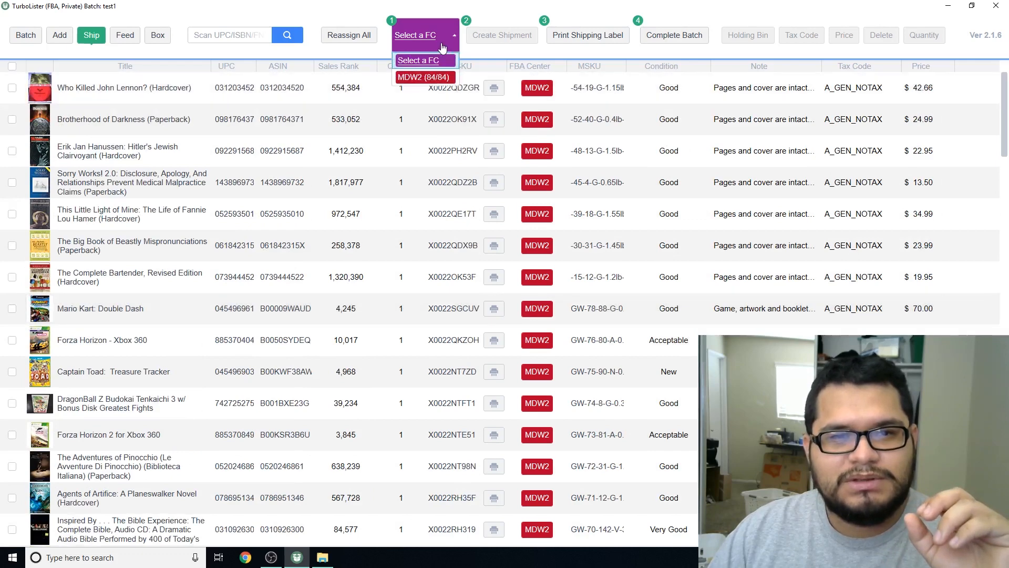
{"action": "left_click", "coordinate": [426, 78]}
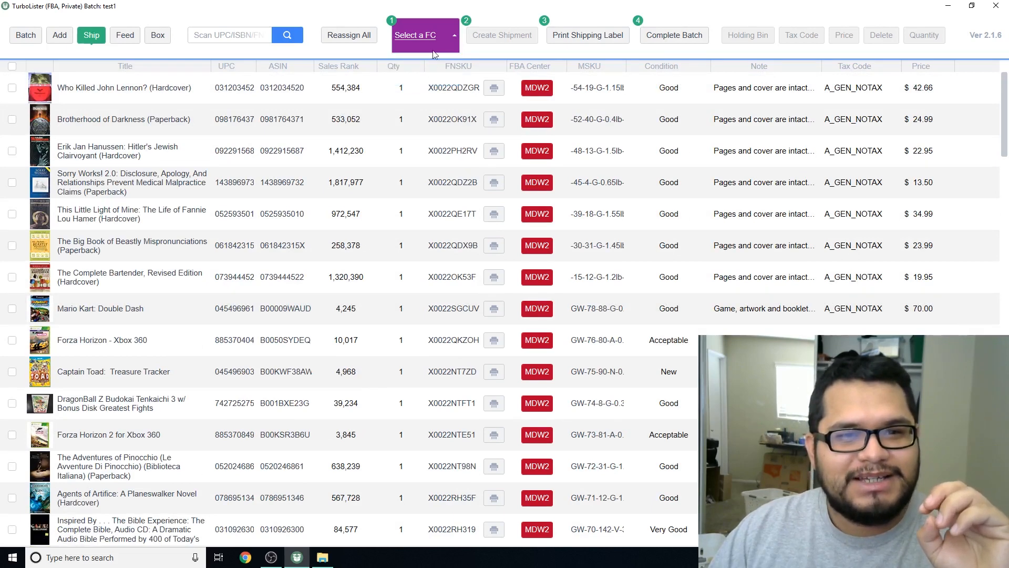
{"action": "left_click", "coordinate": [435, 36]}
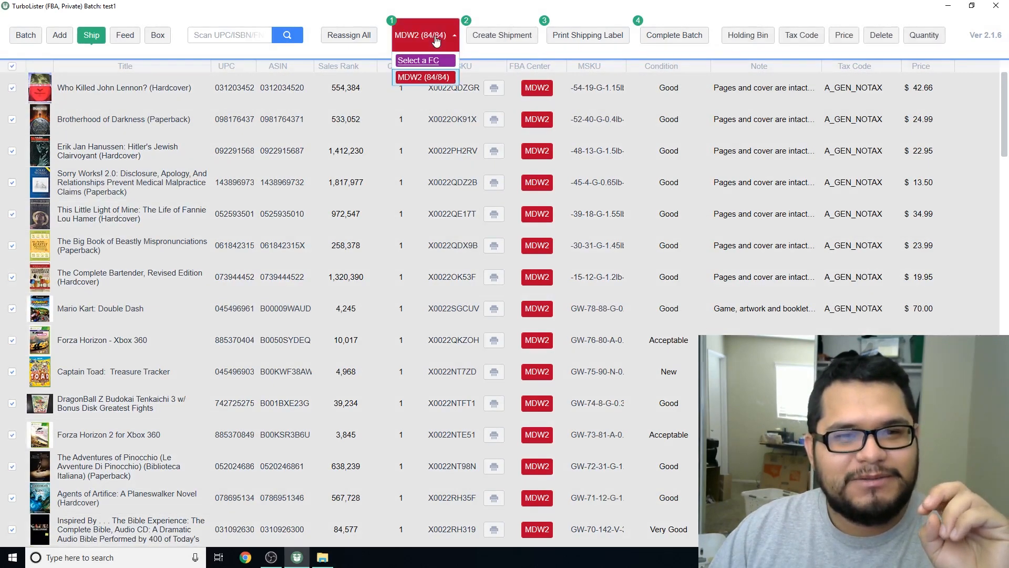
{"action": "left_click", "coordinate": [413, 79]}
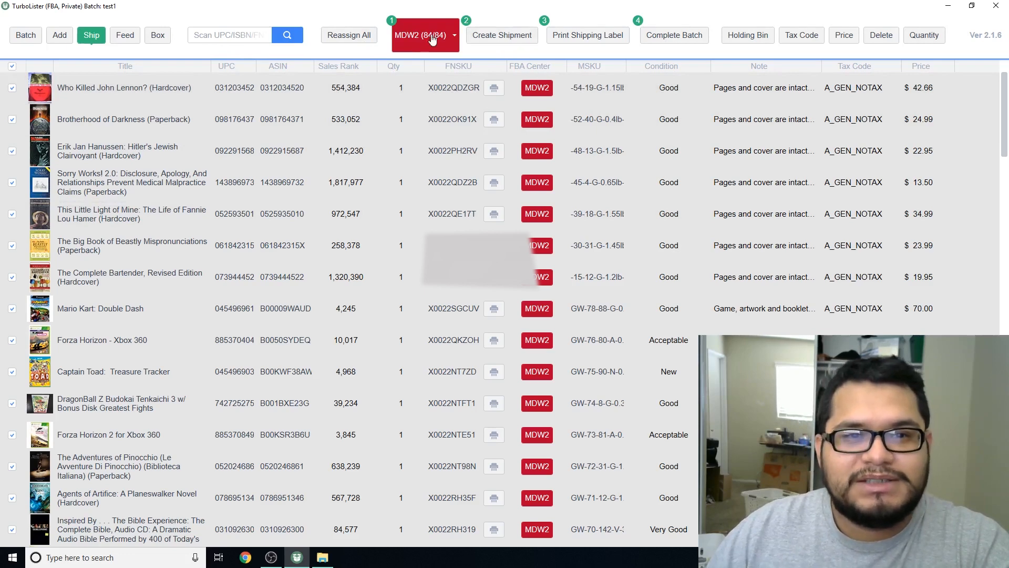
{"action": "left_click", "coordinate": [502, 37]}
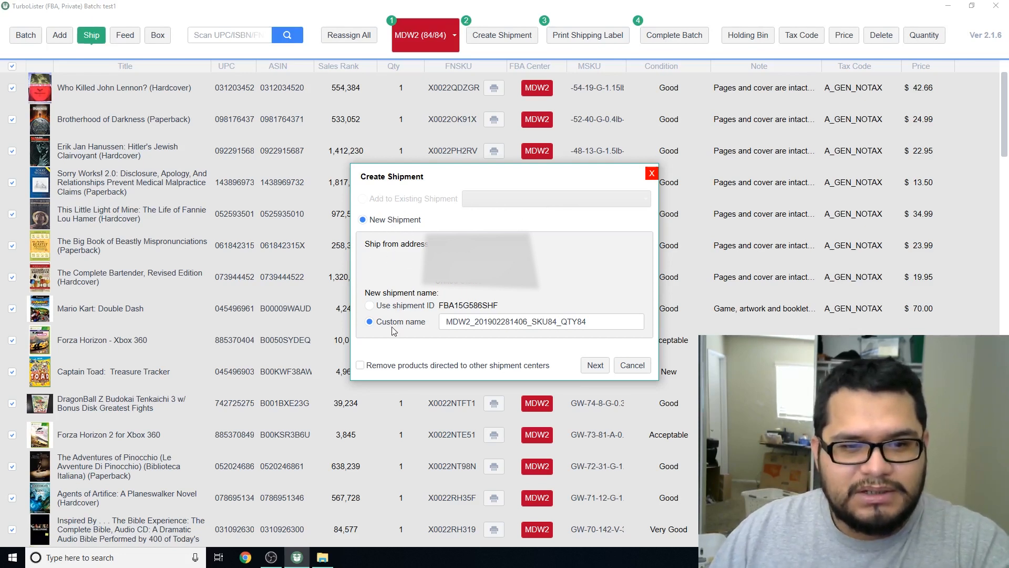
{"action": "double_click", "coordinate": [474, 323]}
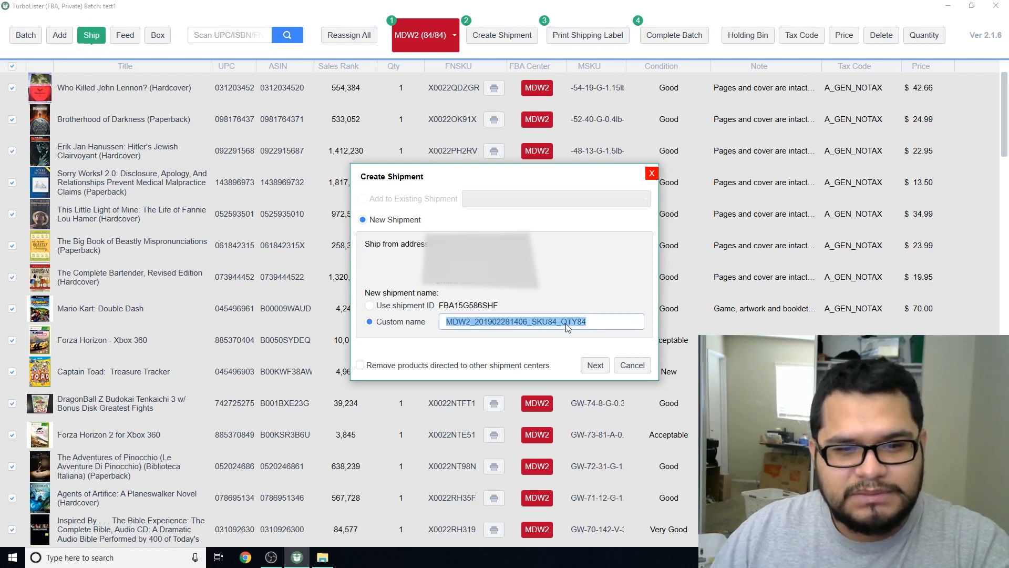
{"action": "left_click", "coordinate": [477, 323]}
{"action": "left_click", "coordinate": [399, 306]}
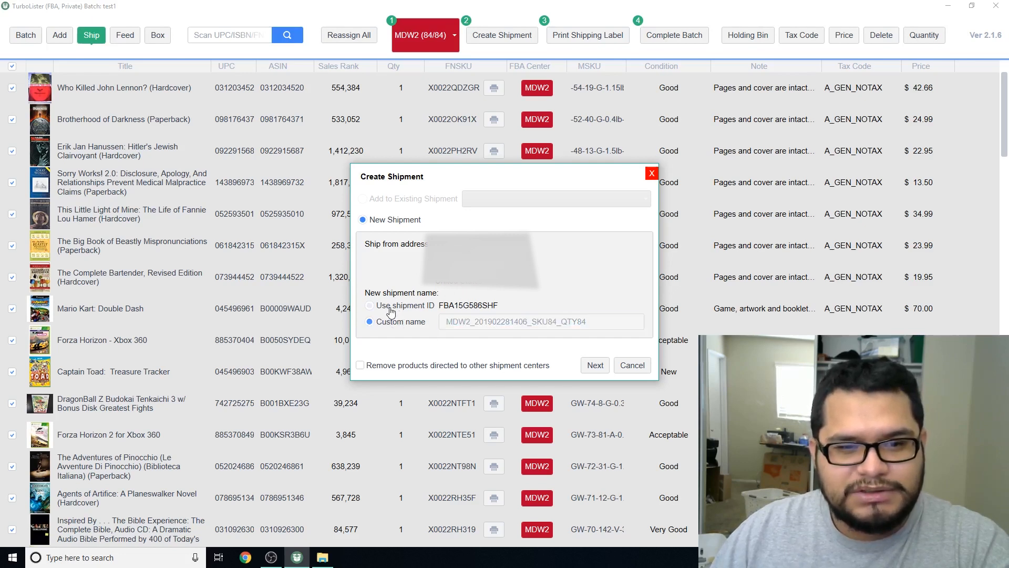
{"action": "left_click", "coordinate": [401, 322]}
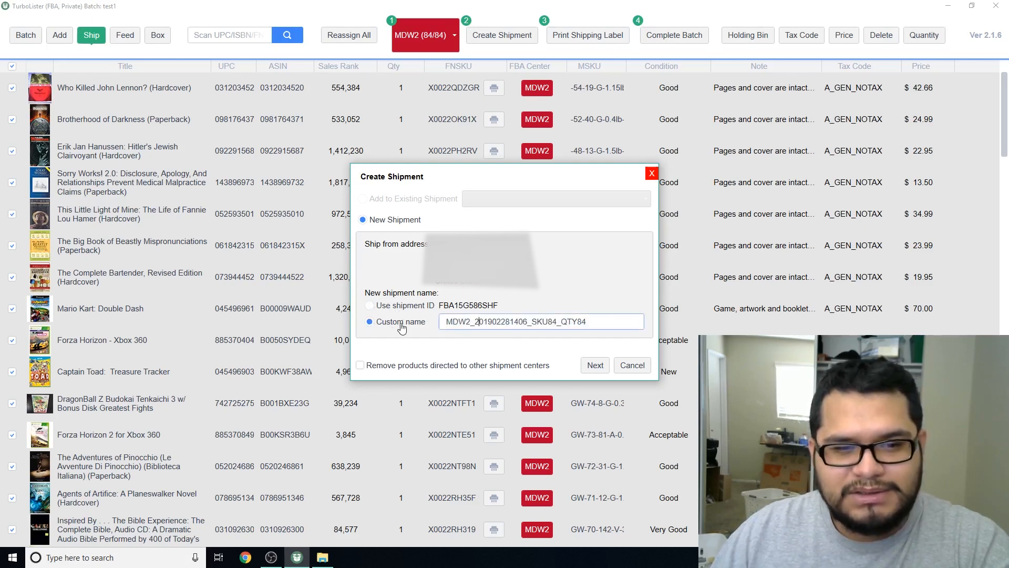
{"action": "left_click", "coordinate": [398, 306]}
{"action": "left_click", "coordinate": [400, 322]}
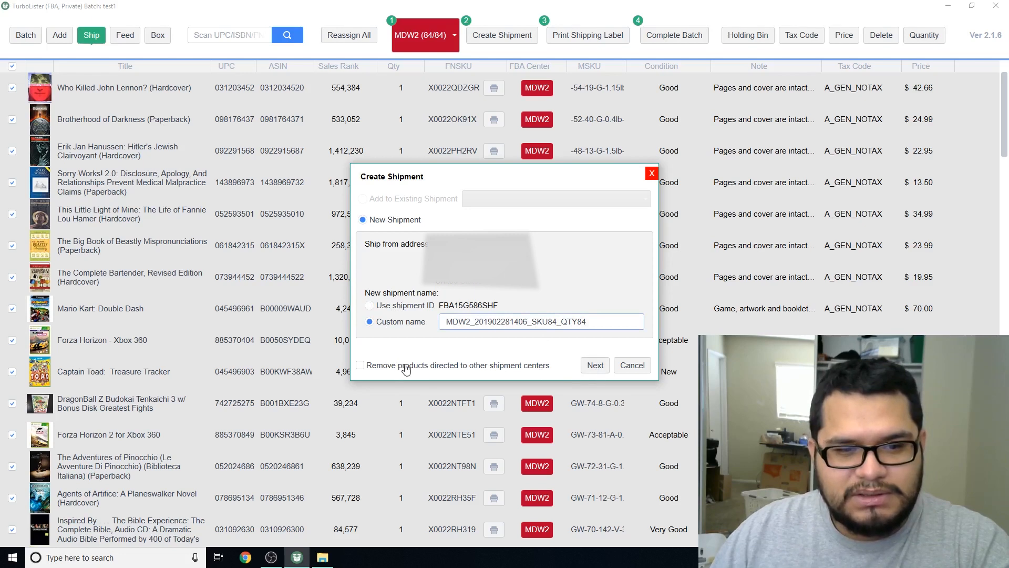
Create the shipment, finish without printing the UPS shipping label and dismiss the feed submission message
{"action": "left_click", "coordinate": [595, 366]}
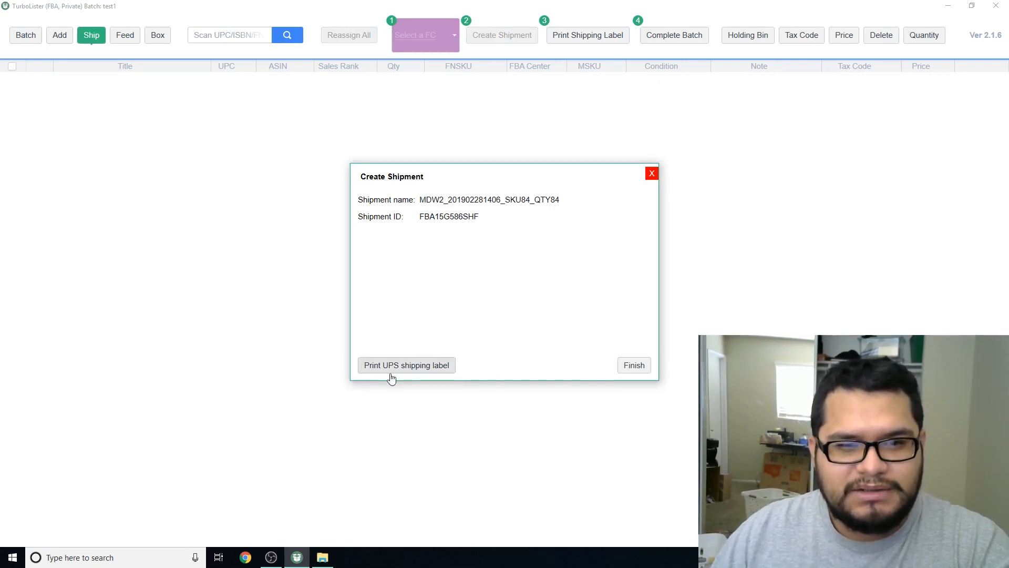
{"action": "left_click", "coordinate": [634, 367]}
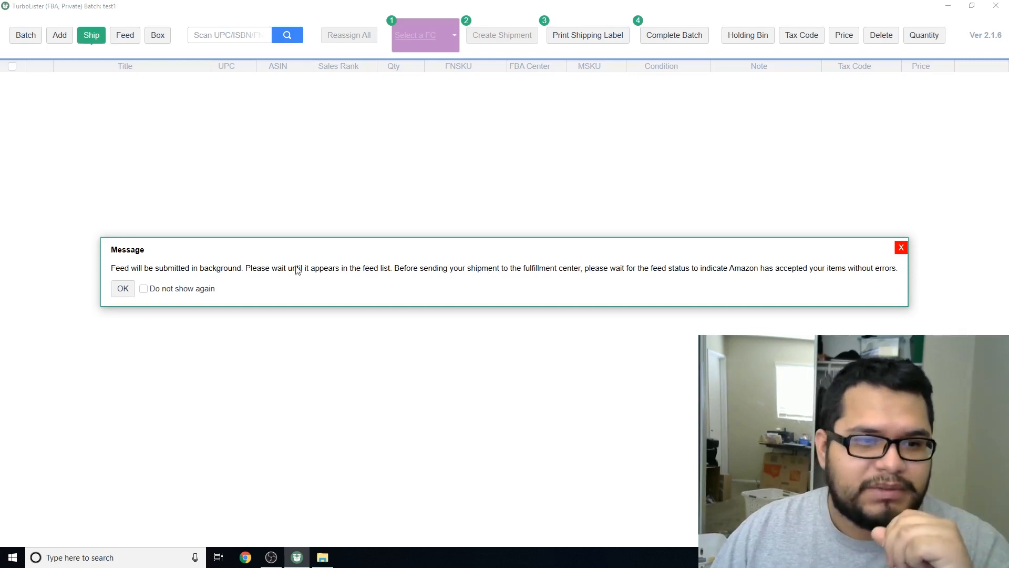
{"action": "left_click", "coordinate": [123, 290]}
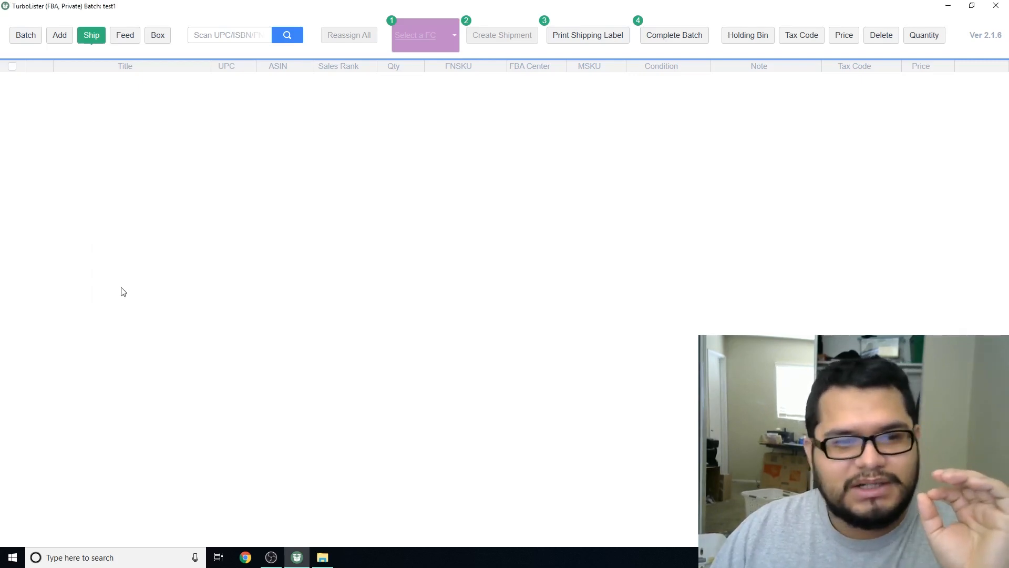
Open the feed list, examine the error details of the failed EWR4 shipment feed and close them
{"action": "left_click", "coordinate": [126, 38]}
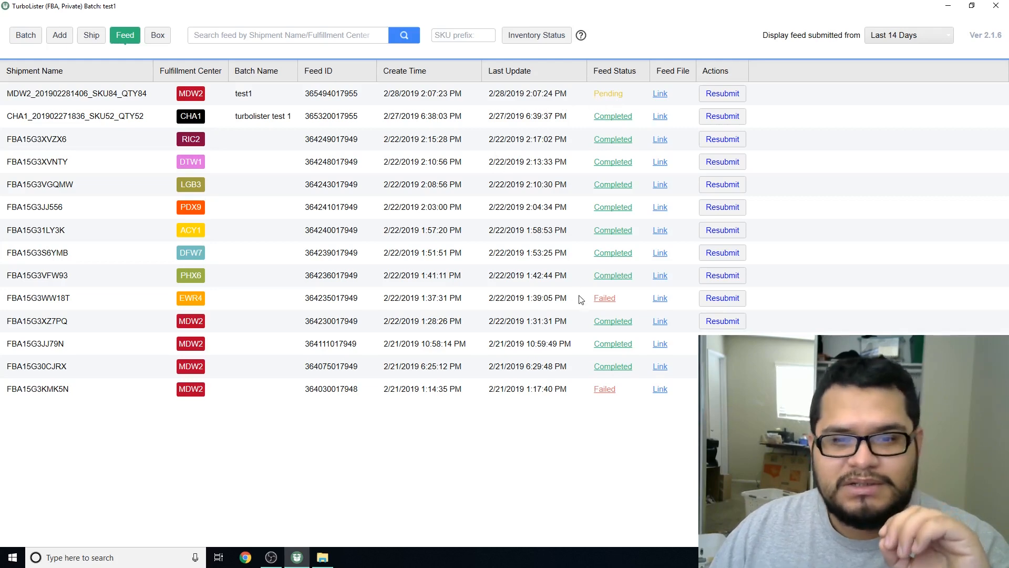
{"action": "left_click", "coordinate": [604, 300]}
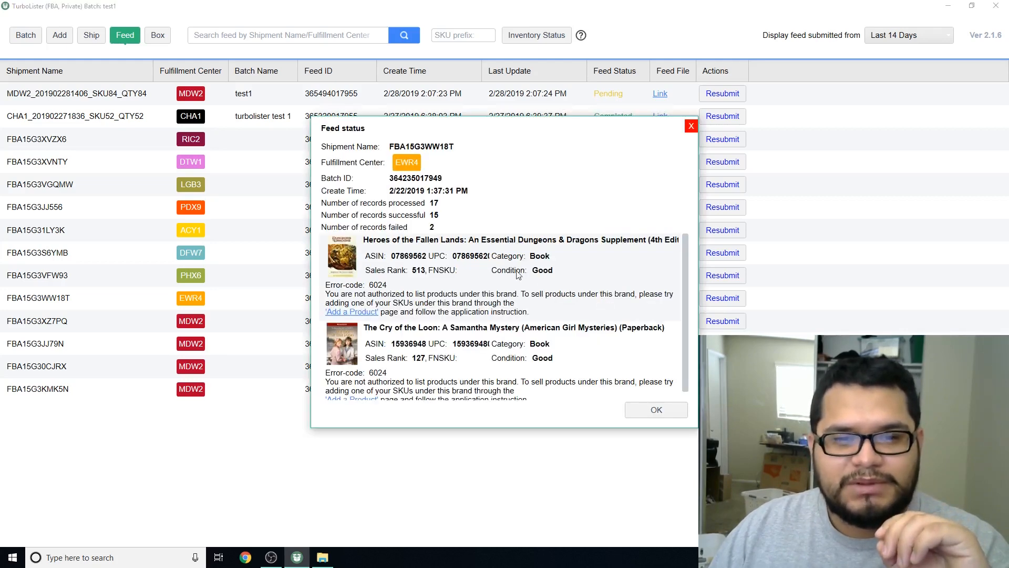
{"action": "scroll", "coordinate": [485, 270], "scroll_direction": "down", "scroll_amount": 1}
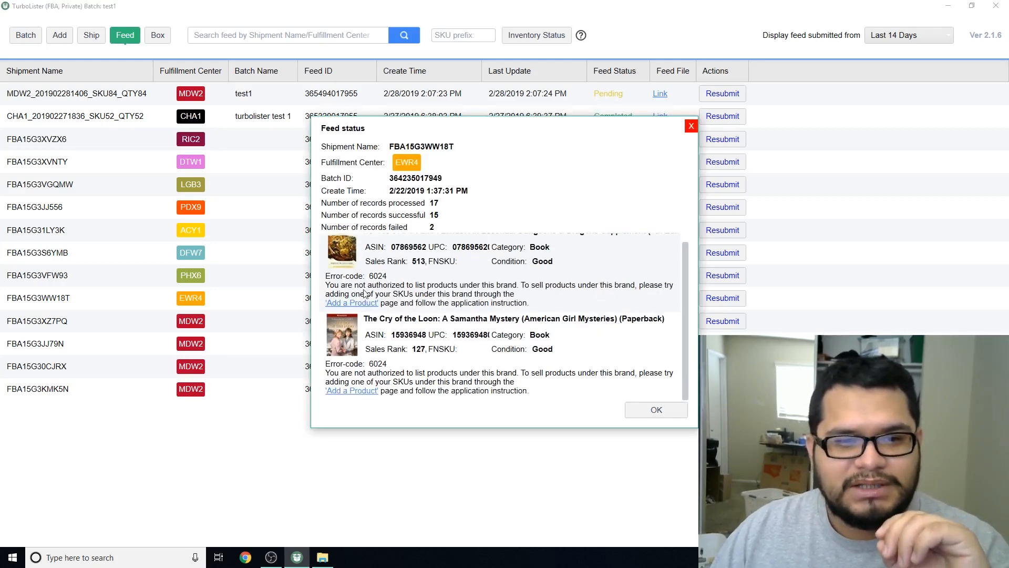
{"action": "scroll", "coordinate": [405, 283], "scroll_direction": "up", "scroll_amount": 1}
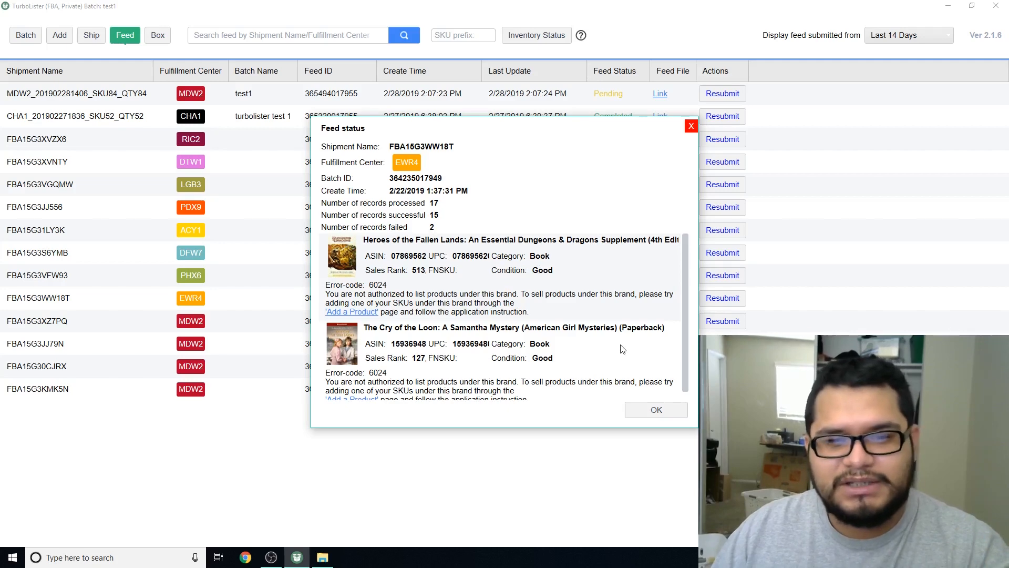
{"action": "left_click", "coordinate": [655, 410]}
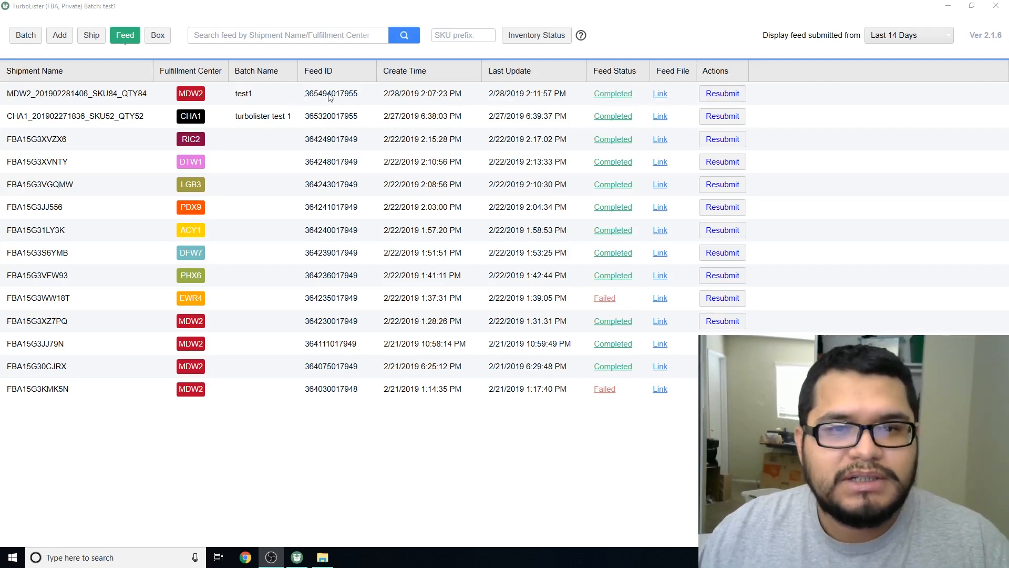
Open box management, refresh the shipment list for the past 3 days, and set the number of past days to 5
{"action": "left_click", "coordinate": [153, 42]}
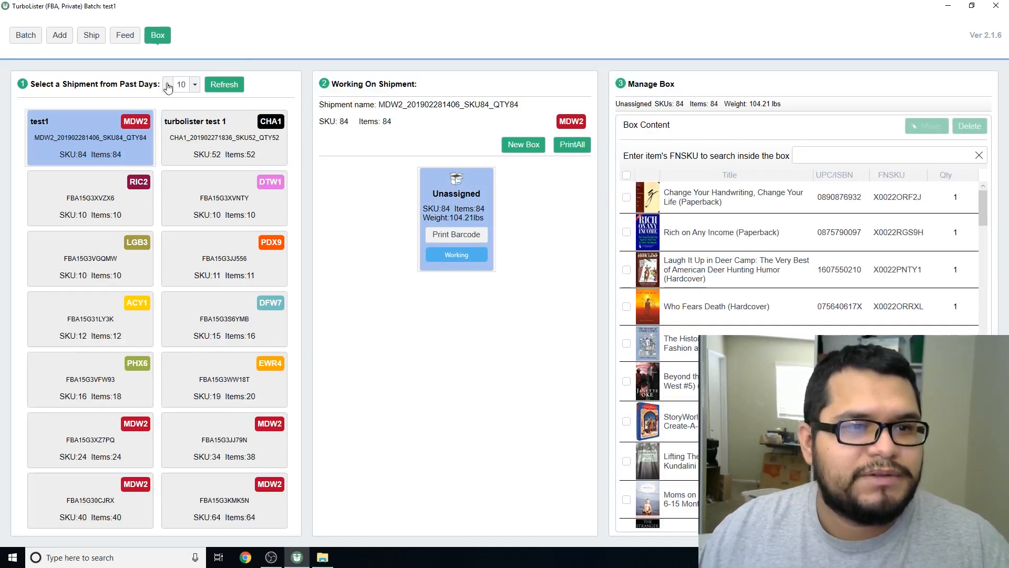
{"action": "left_click", "coordinate": [194, 87]}
{"action": "left_click", "coordinate": [194, 88]}
{"action": "left_click", "coordinate": [194, 87]}
{"action": "left_click", "coordinate": [195, 87]}
{"action": "left_click", "coordinate": [195, 87]}
{"action": "left_click", "coordinate": [195, 88]}
{"action": "left_click", "coordinate": [194, 87]}
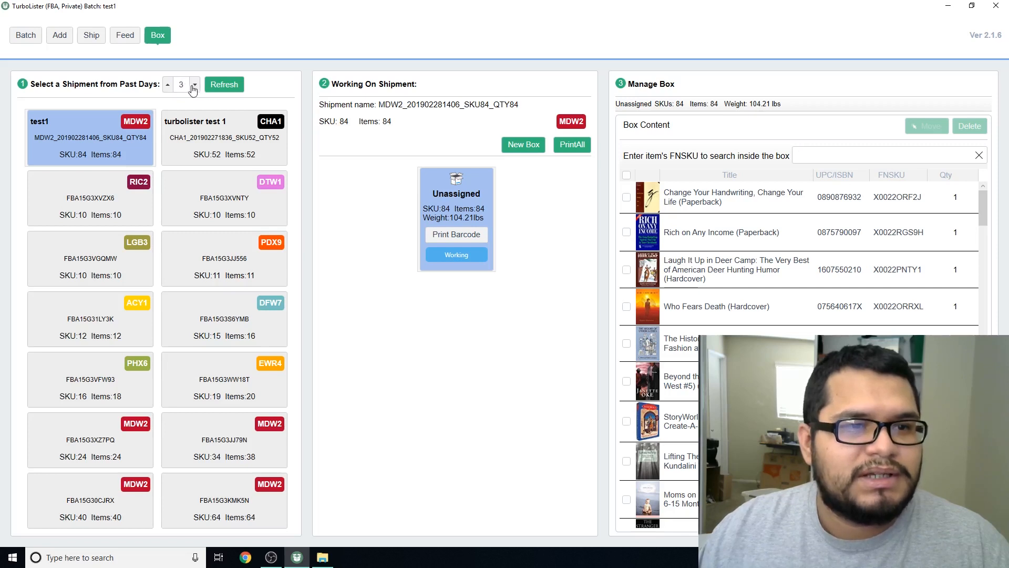
{"action": "left_click", "coordinate": [225, 85]}
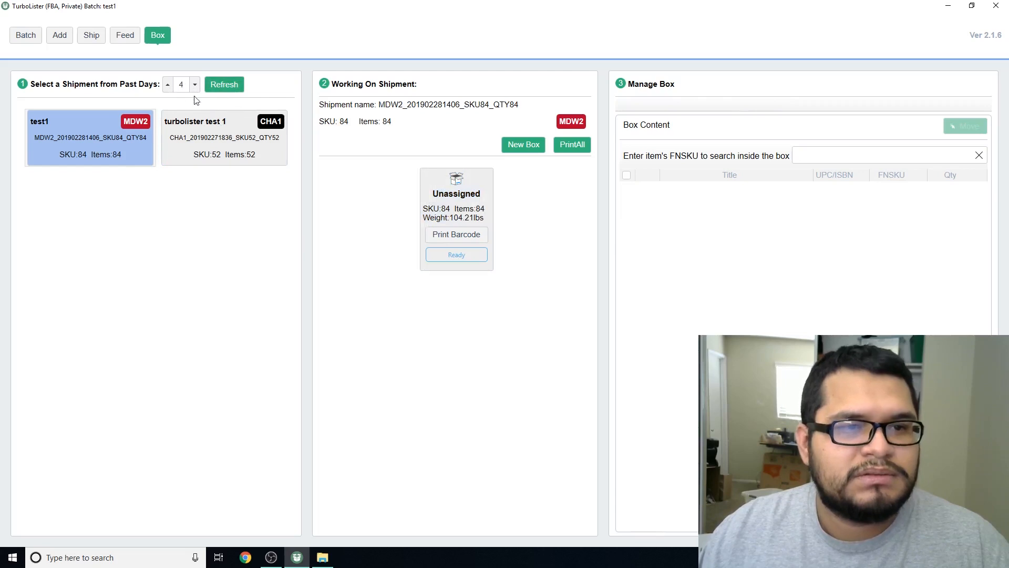
{"action": "scroll", "coordinate": [178, 86], "scroll_direction": "up", "scroll_amount": 2}
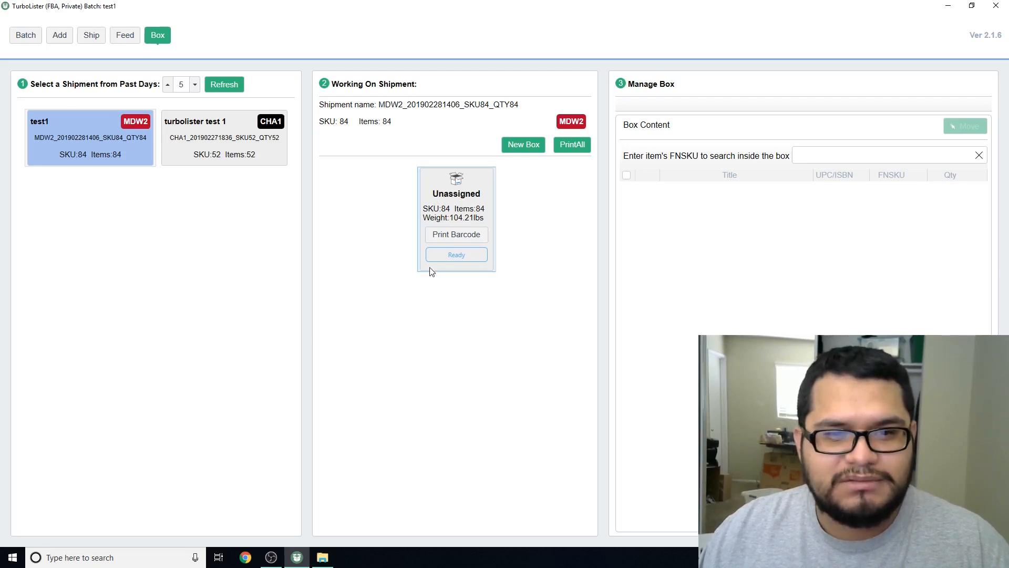
Add a new box to the test1 shipment and make Box1 the working box
{"action": "left_click", "coordinate": [515, 145]}
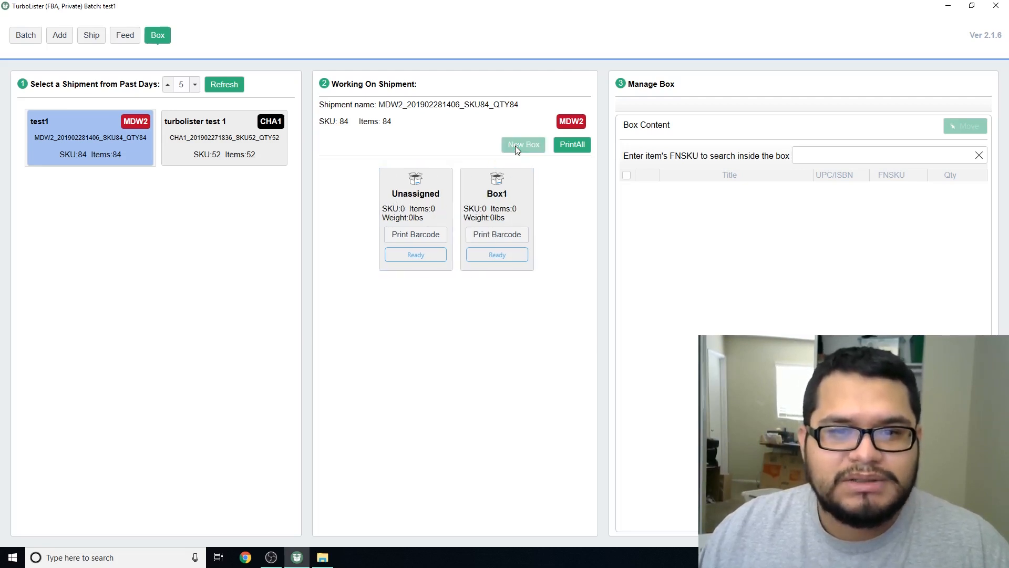
{"action": "left_click", "coordinate": [498, 196]}
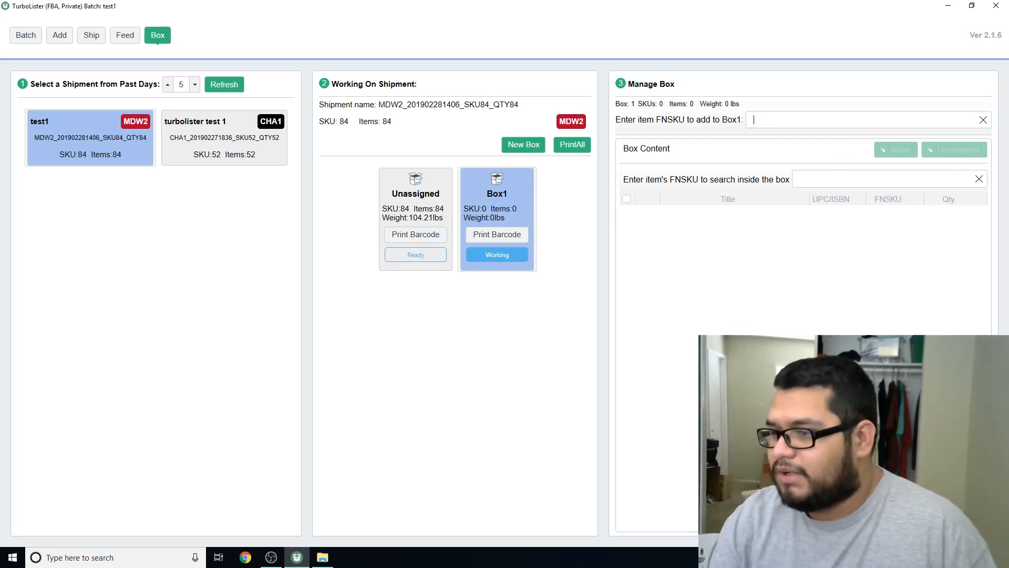
{"action": "key", "text": "alt+Tab"}
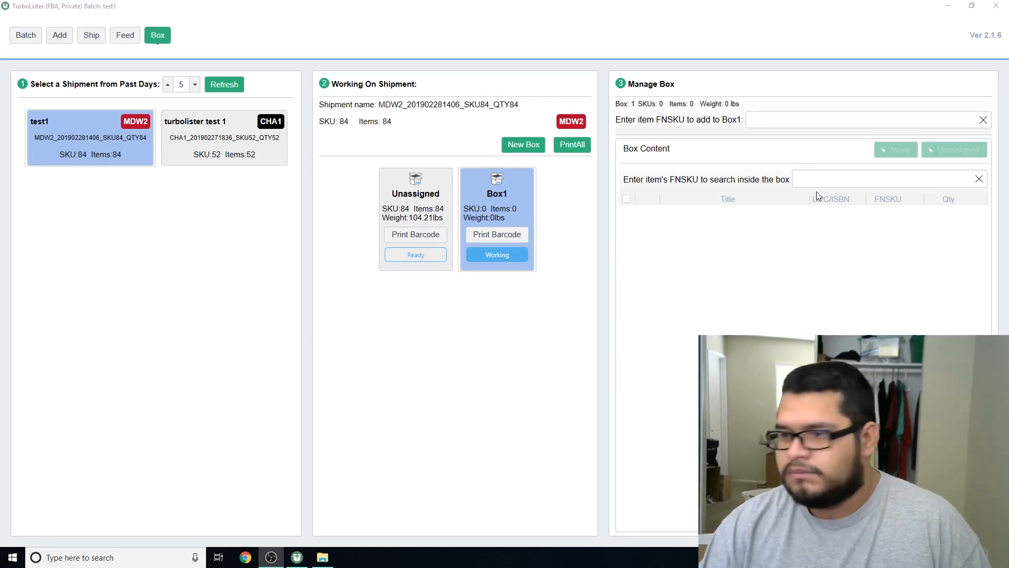
Add the books with FNSKUs X0022RH35F, X0022SFYMD, X0022SH5MF, X0022QKN5D and X0022RH58Z to Box1
{"action": "left_click", "coordinate": [788, 122]}
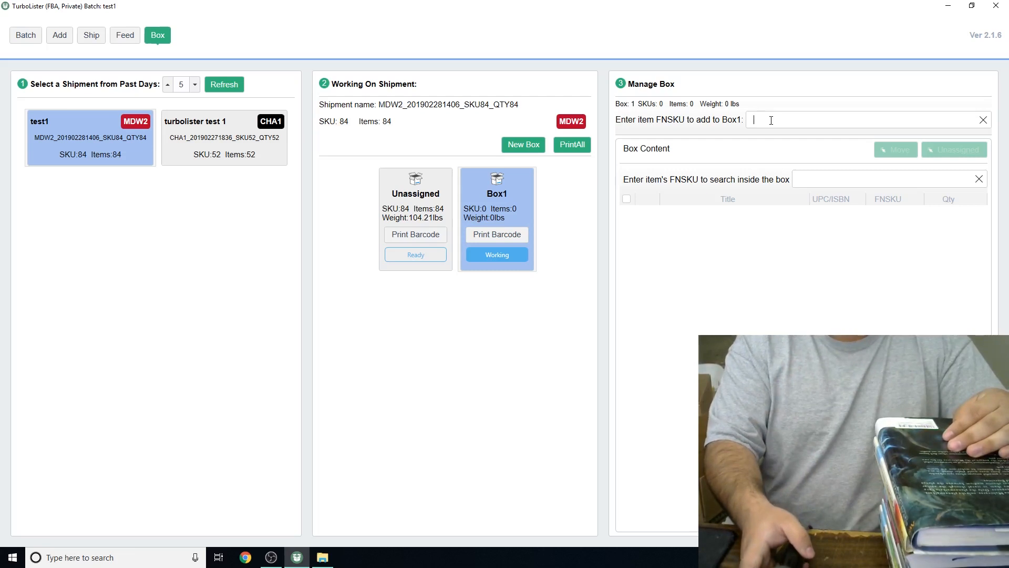
{"action": "type", "text": "X0022RH35F"}
{"action": "key", "text": "Return"}
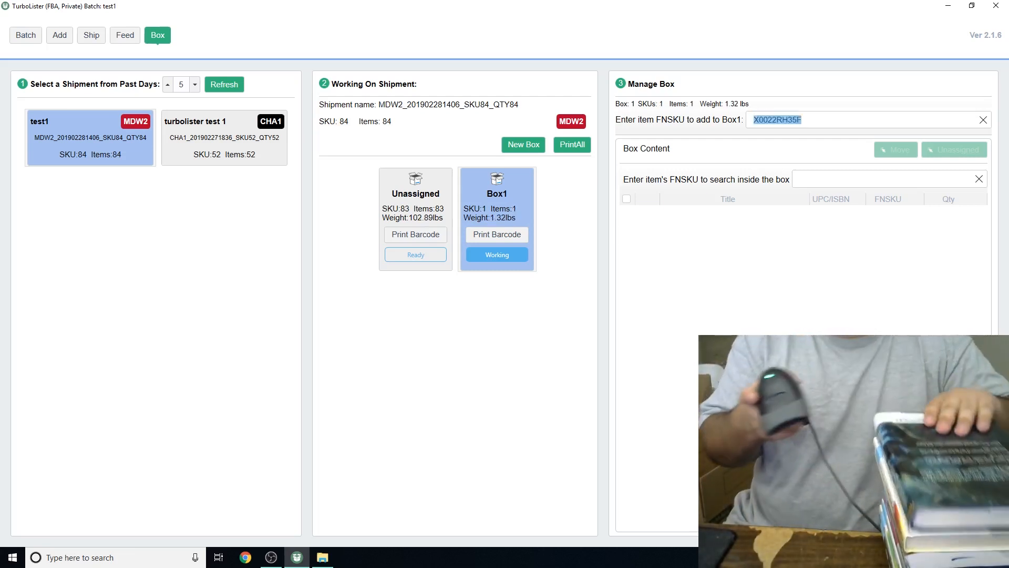
{"action": "type", "text": "X0022SFYMD"}
{"action": "key", "text": "Return"}
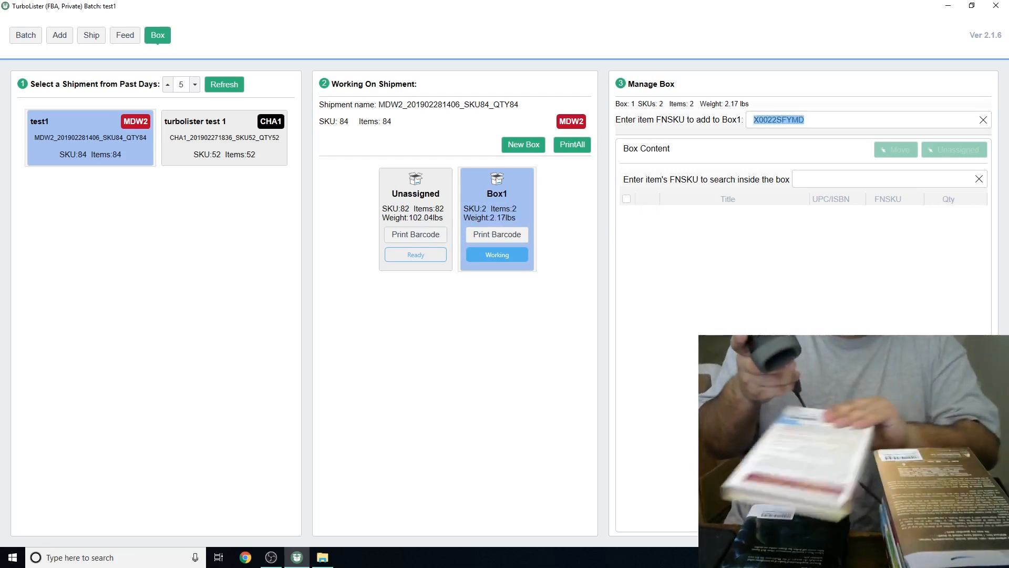
{"action": "type", "text": "X0022SH5MF"}
{"action": "key", "text": "Return"}
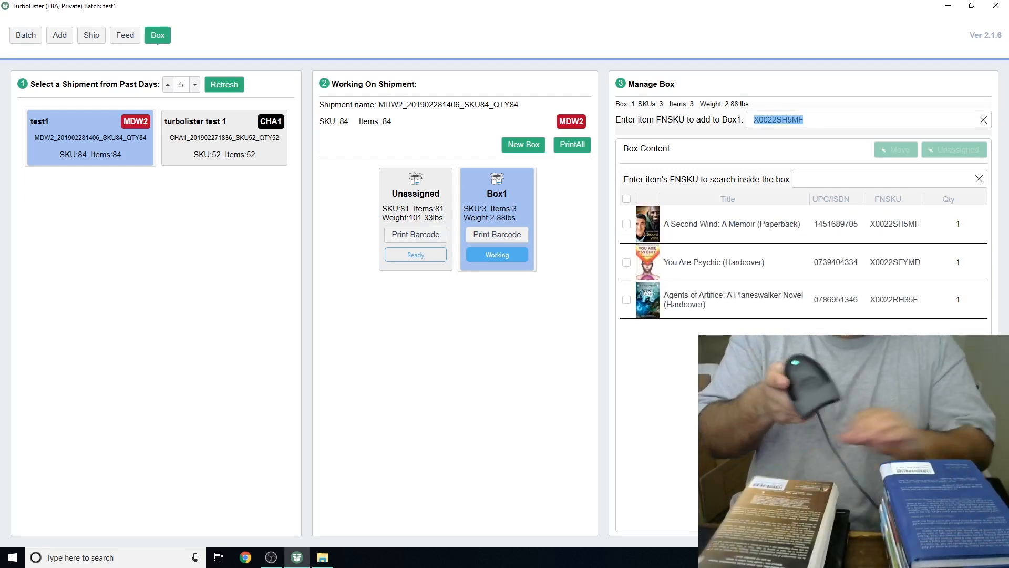
{"action": "type", "text": "X0022RH58Z"}
{"action": "key", "text": "Return"}
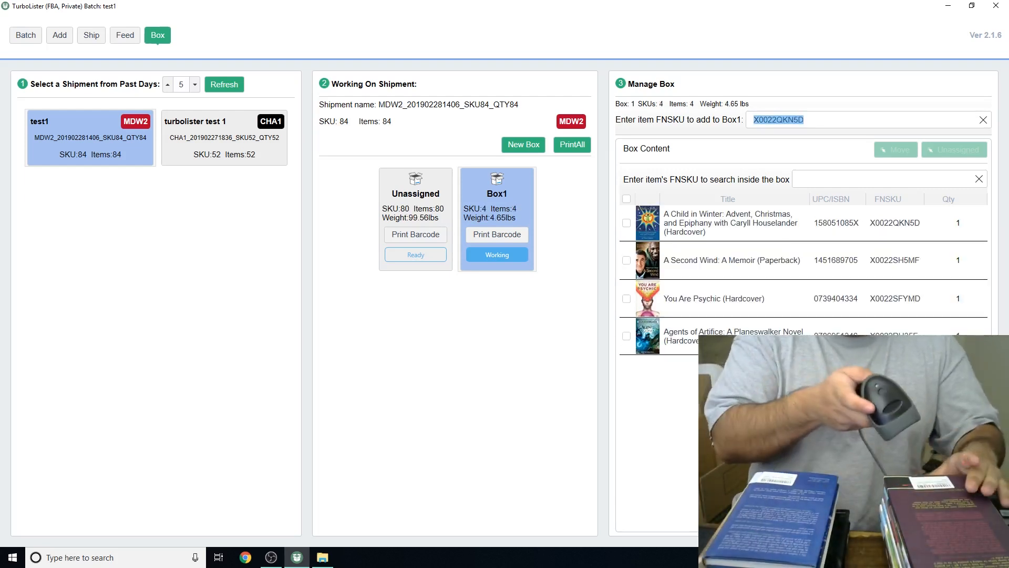
Add Mario Kart: Double Dash, Forza Horizon, X0022NT7ZD, X0022NTFT1, X0022NTE51 and X0022NT98N to Box1 by FNSKU
{"action": "type", "text": "X0022SGCUV"}
{"action": "key", "text": "Return"}
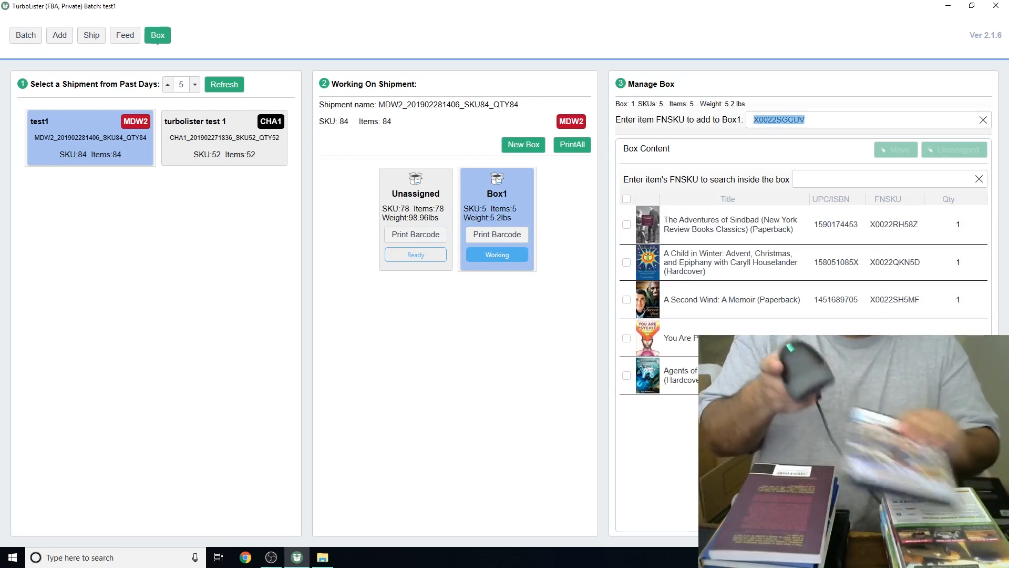
{"action": "type", "text": "X0022NT7ZD"}
{"action": "key", "text": "Return"}
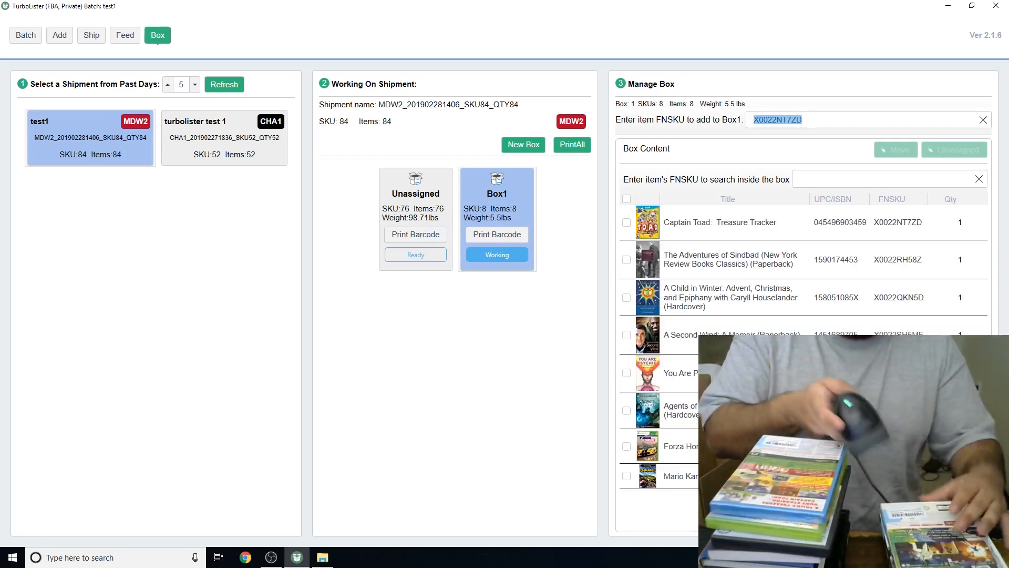
{"action": "type", "text": "X0022NTFT1"}
{"action": "key", "text": "Return"}
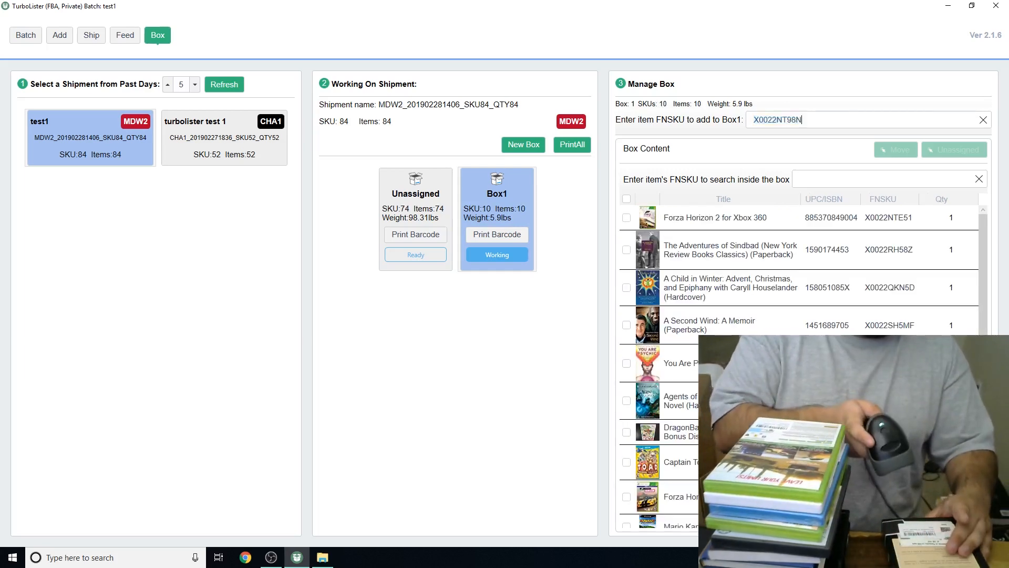
{"action": "type", "text": "X0022NT98N"}
{"action": "key", "text": "Return"}
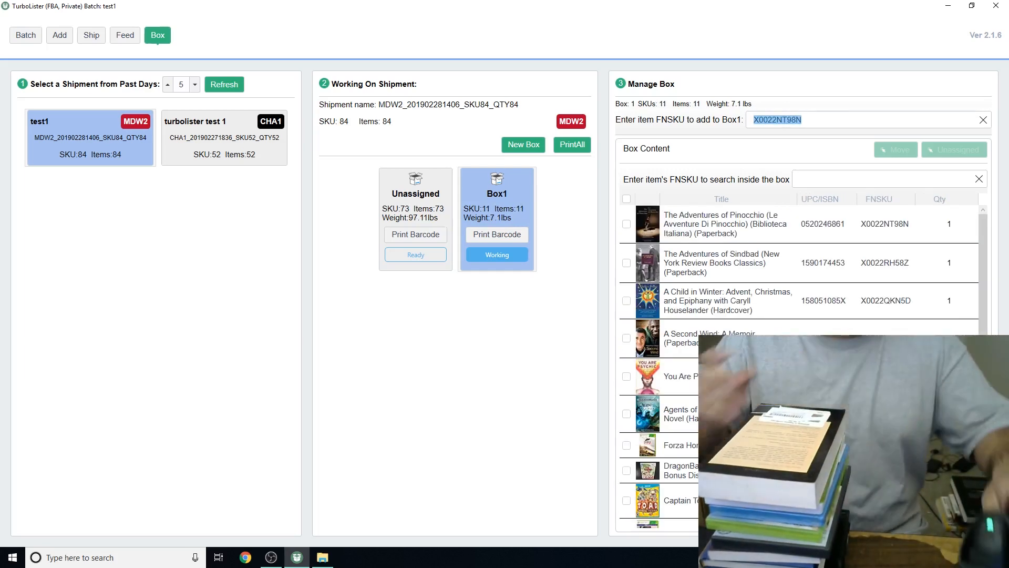
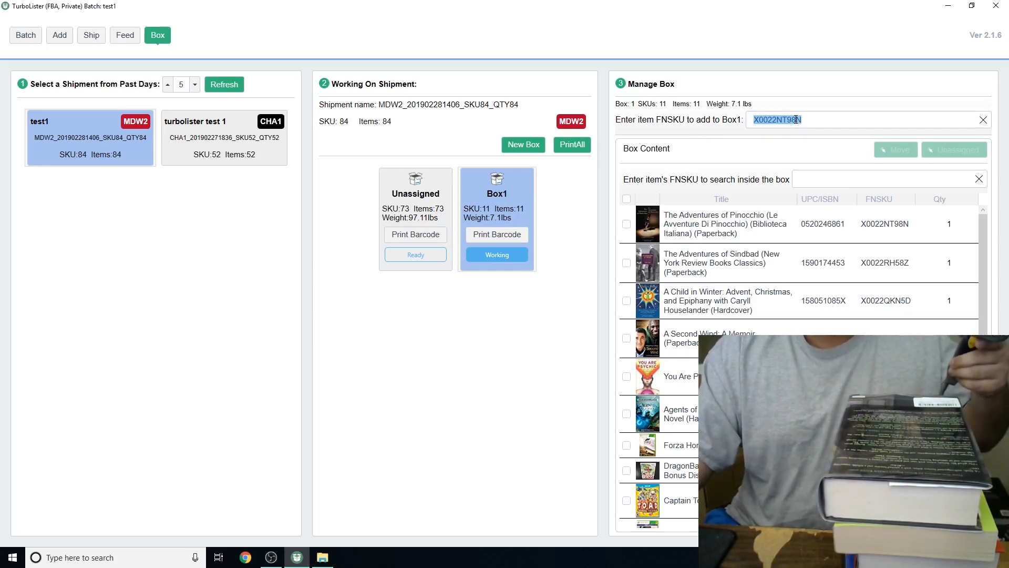
Add the books with FNSKUs X0022SH5JX, X0022QDX9B, X0022OK53F and X0022QDZ2B to Box1
{"action": "type", "text": "X0022SH5JX"}
{"action": "key", "text": "Return"}
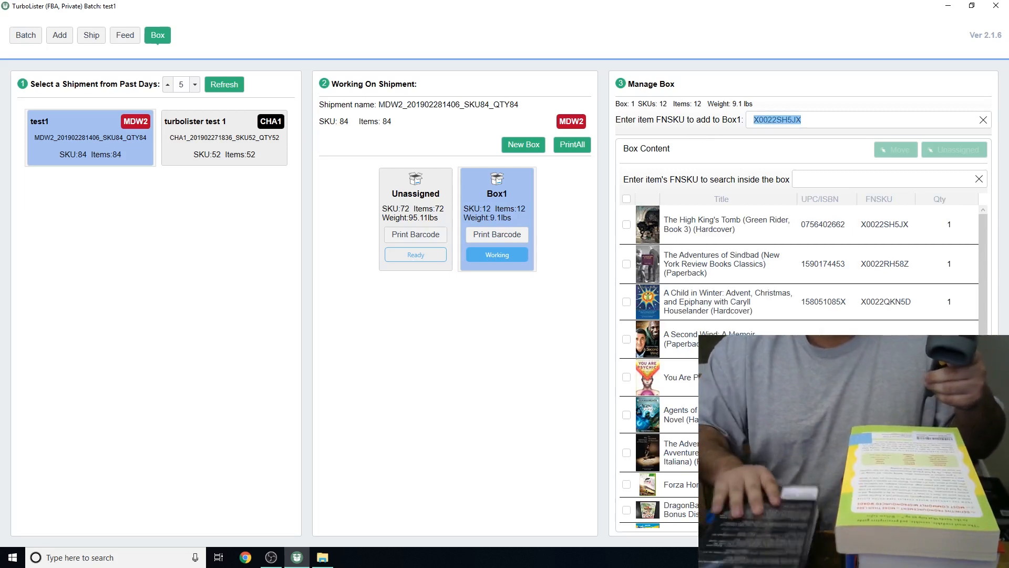
{"action": "type", "text": "X0022QDX9B"}
{"action": "key", "text": "Return"}
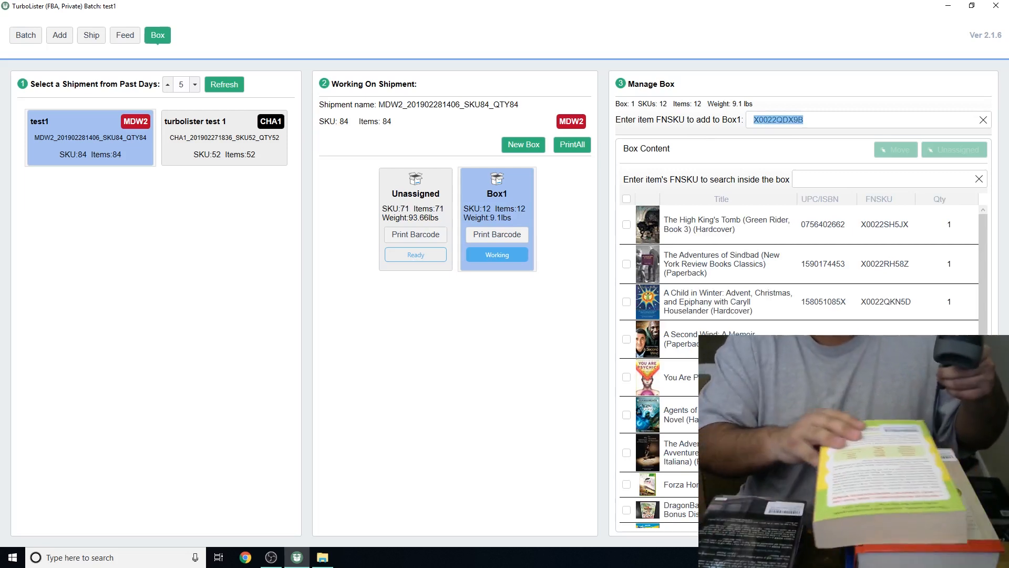
{"action": "type", "text": "X0022OK53F"}
{"action": "key", "text": "Return"}
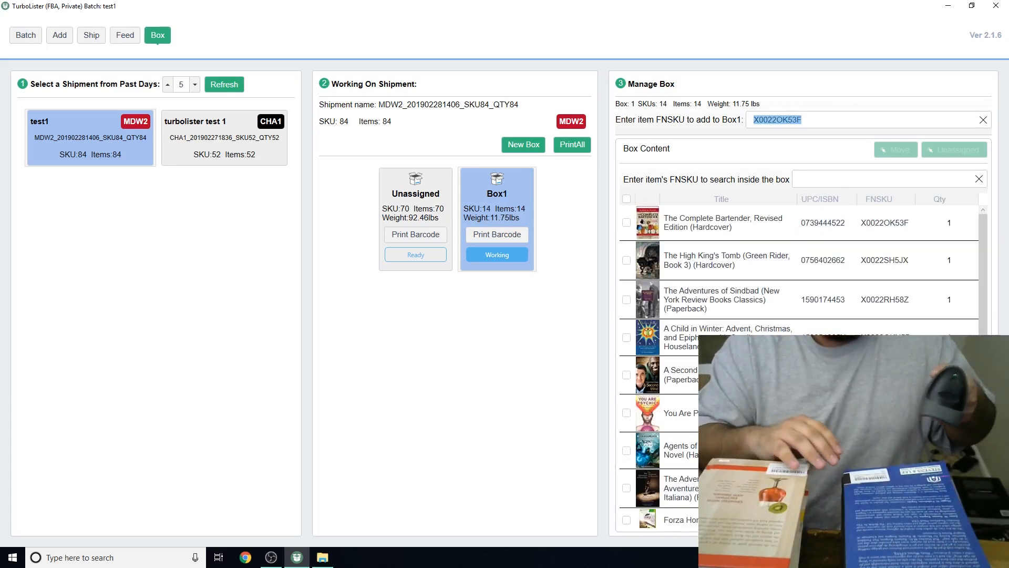
{"action": "type", "text": "X0022QDZ2B"}
{"action": "key", "text": "Return"}
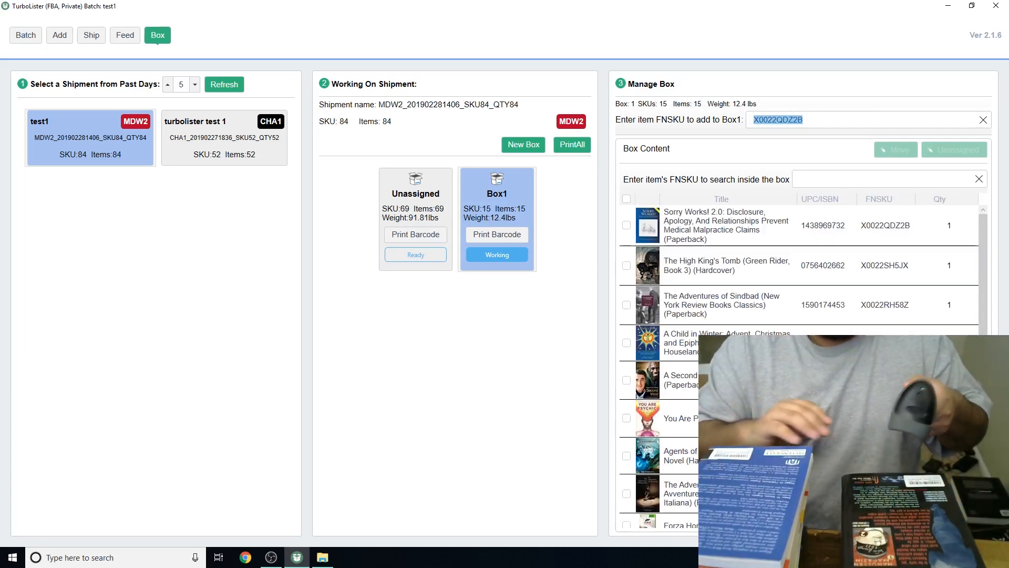
Add the books with FNSKUs X0022PH2RV, X0022QDZGR, X0022OK91X and X0022QE17T to Box1
{"action": "type", "text": "X0022PH2RV"}
{"action": "key", "text": "Return"}
{"action": "type", "text": "X00"}
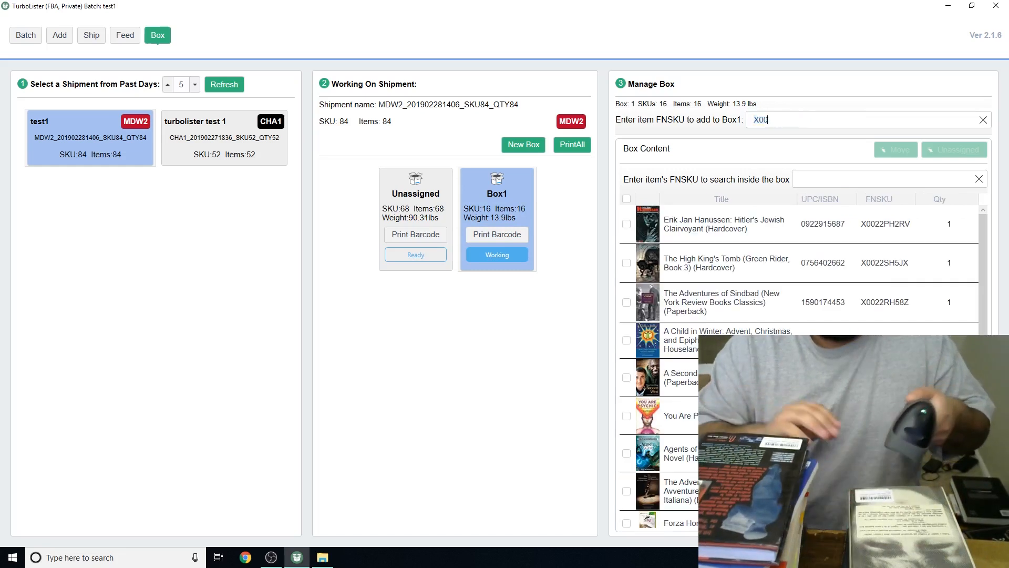
{"action": "type", "text": "22OK91X"}
{"action": "key", "text": "Return"}
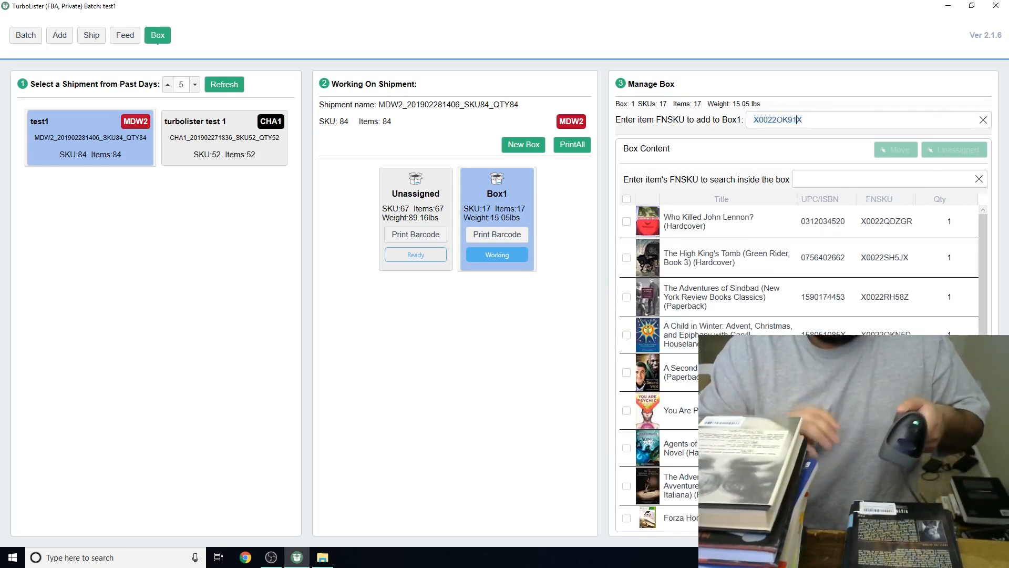
{"action": "key", "text": "Return"}
{"action": "type", "text": "X0022QE17T"}
{"action": "key", "text": "Return"}
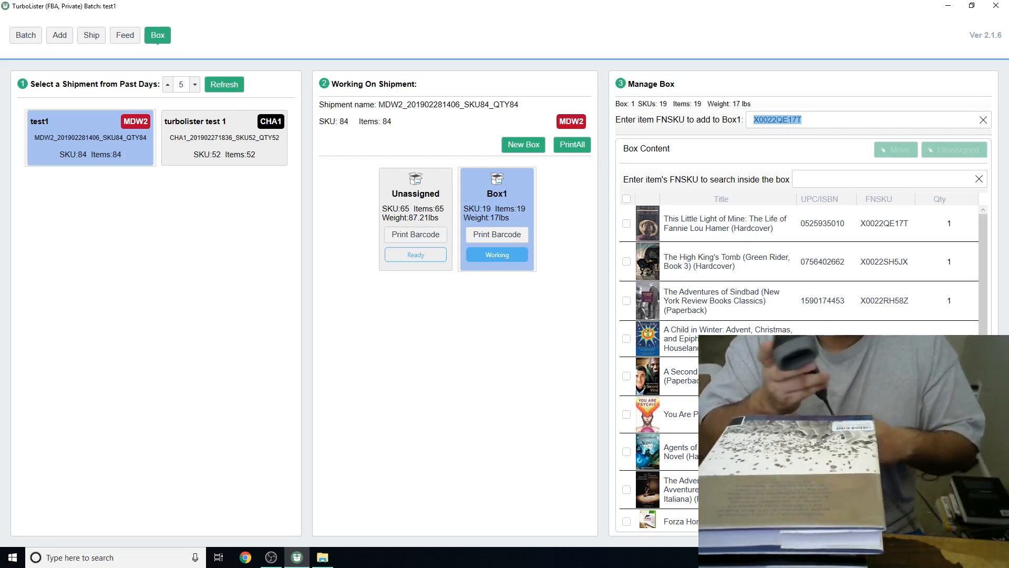
Add the books with FNSKUs X0022RG0GX, X0022QKSZD, X0022NT6VD, X0022ORWAJ and X0022RG0T5 to Box1
{"action": "type", "text": "X0022RG0GX"}
{"action": "key", "text": "Return"}
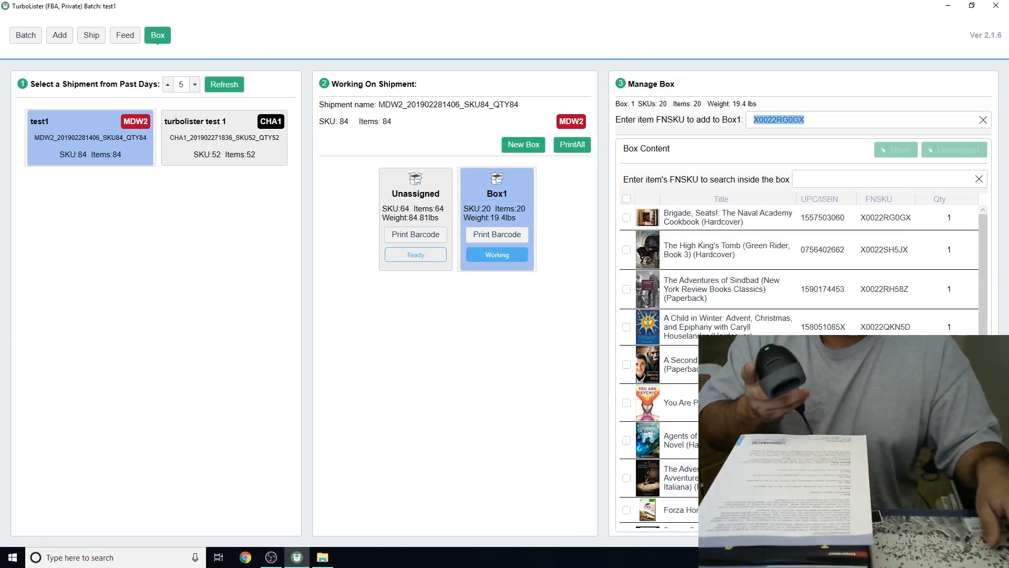
{"action": "type", "text": "X0022QKSZD"}
{"action": "key", "text": "Return"}
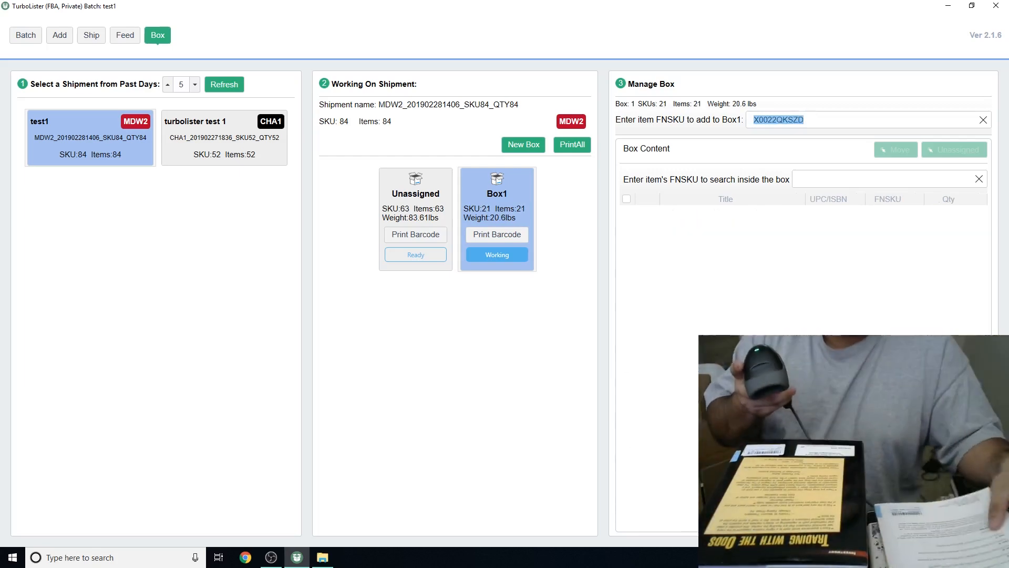
{"action": "type", "text": "X0022ORWAJ"}
{"action": "key", "text": "Return"}
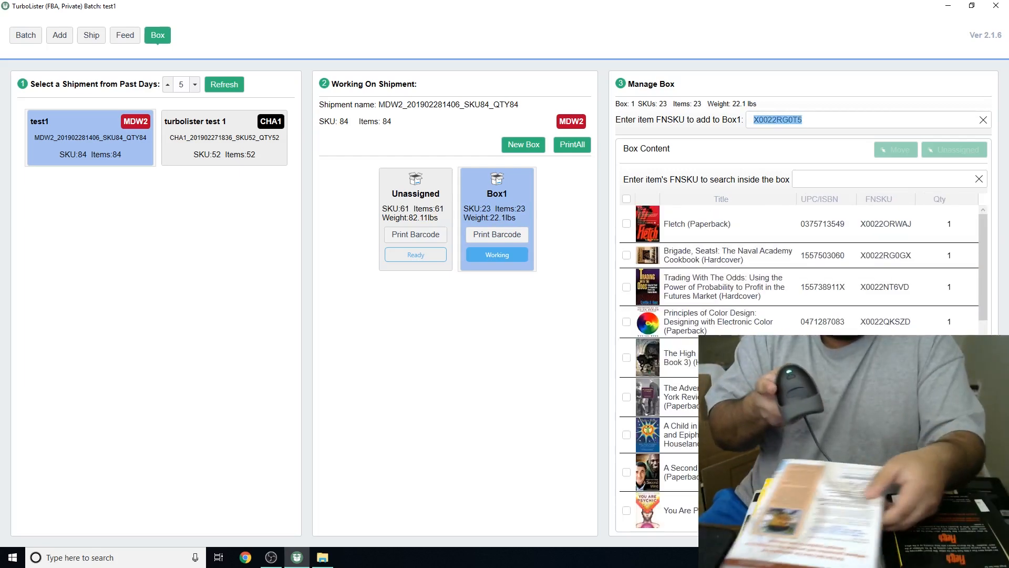
{"action": "type", "text": "X0022RG0T5"}
{"action": "key", "text": "Return"}
Add the books with FNSKUs X0022RH74R, X0022RG0RH, X0022ORW4F and X0022PO30Z to Box1
{"action": "type", "text": "X0022RH74R"}
{"action": "key", "text": "Return"}
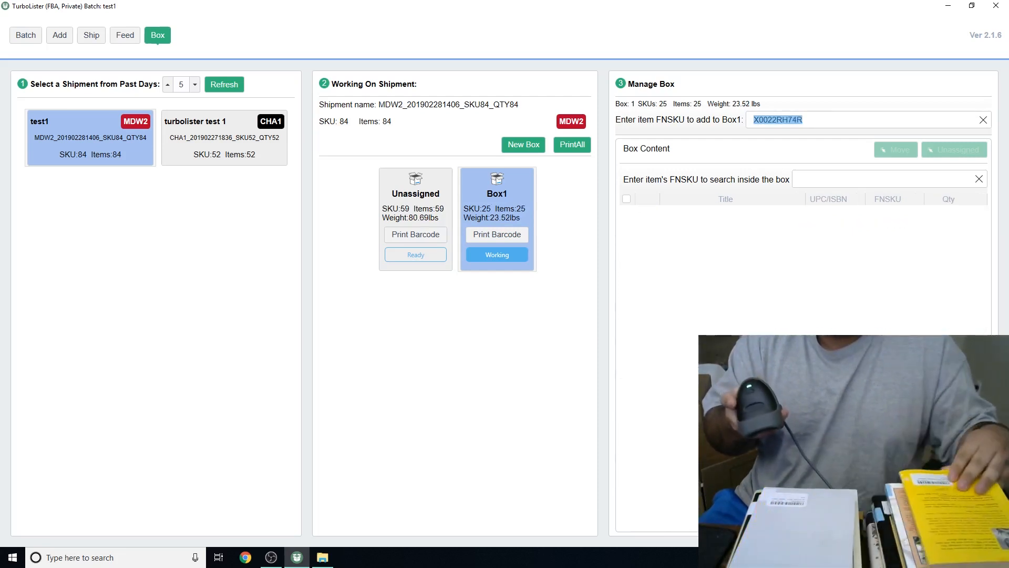
{"action": "type", "text": "X0022RG0RH"}
{"action": "key", "text": "Return"}
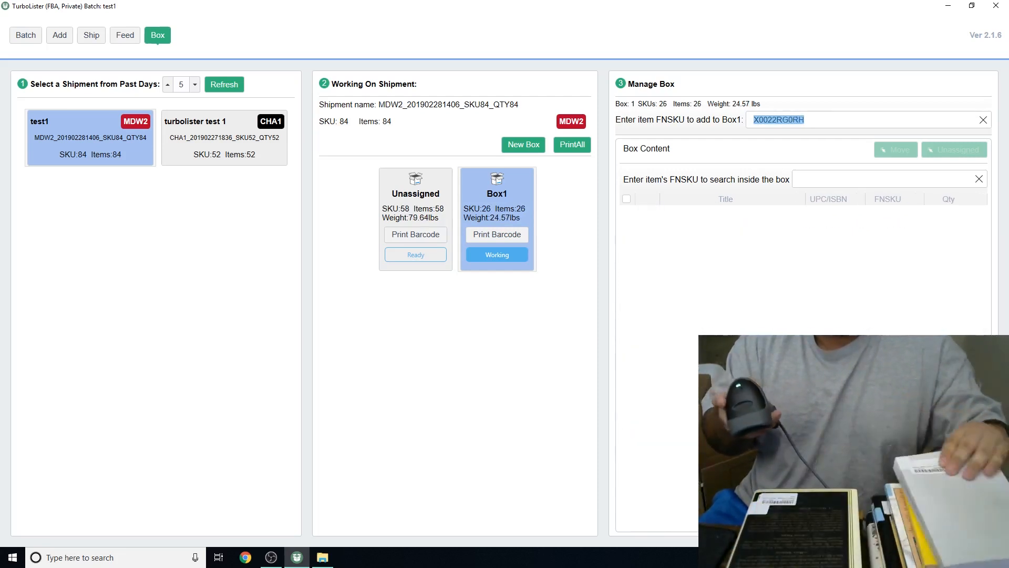
{"action": "type", "text": "X0022ORW4F"}
{"action": "key", "text": "Return"}
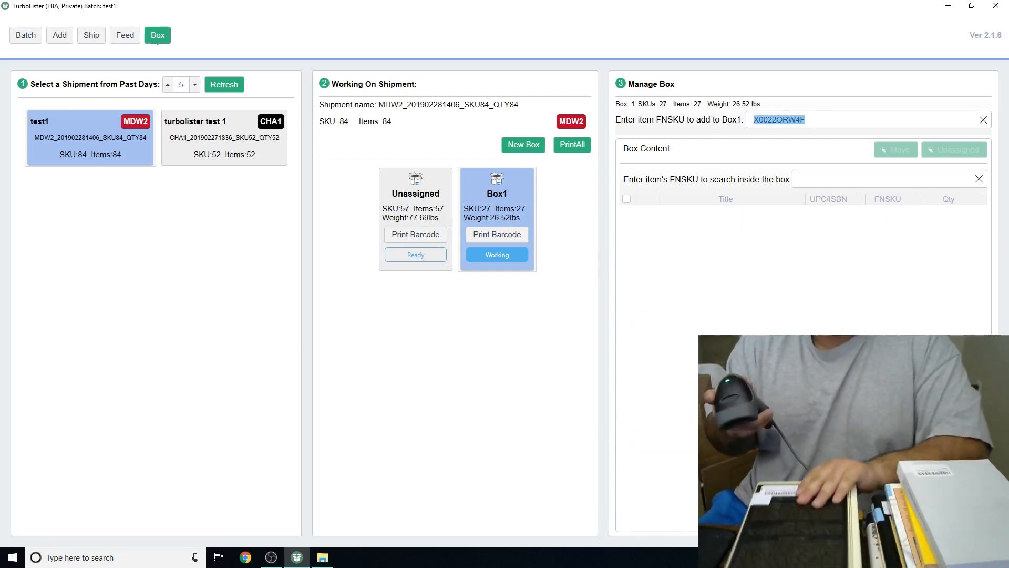
{"action": "type", "text": "X0022PO30Z"}
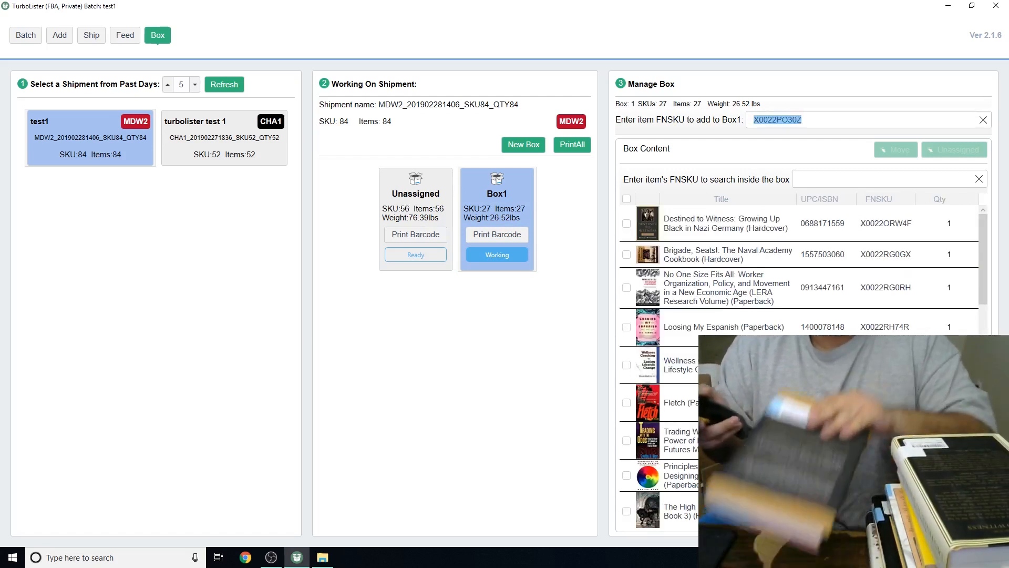
{"action": "key", "text": "Return"}
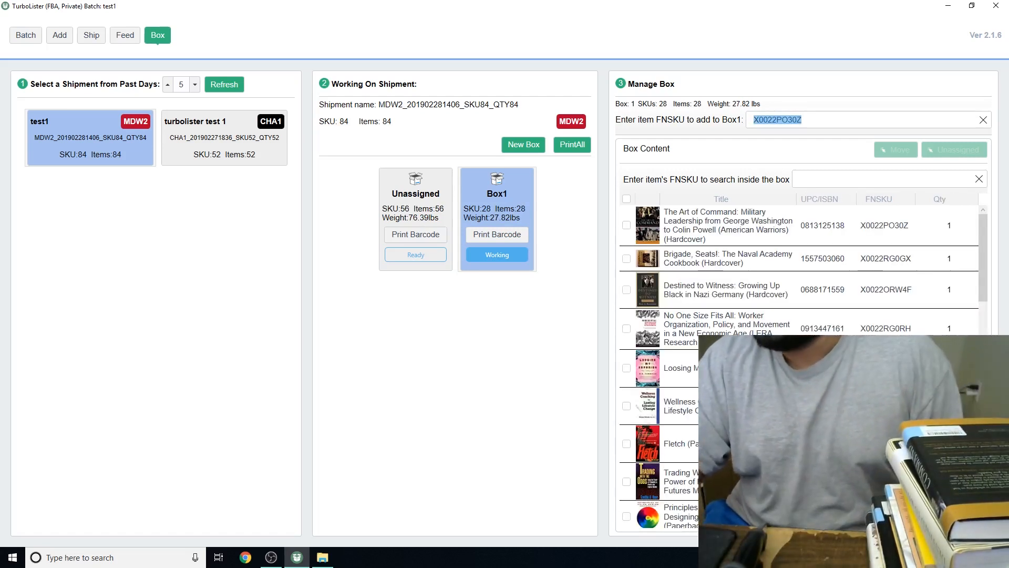
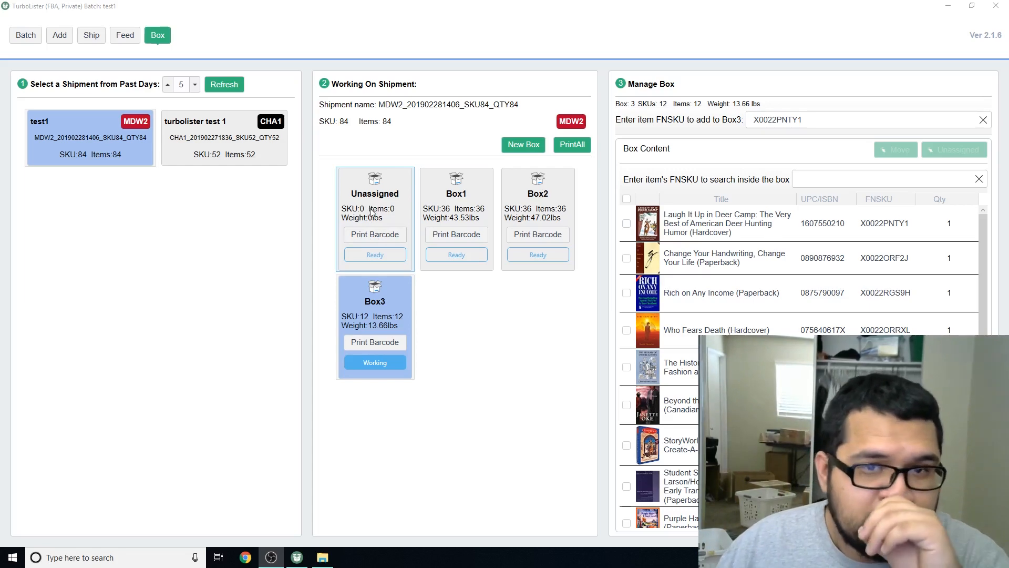
Make Box1 the working box, start printing its barcode, and choose the Zebra UPS 2844 printer
{"action": "left_click", "coordinate": [449, 206]}
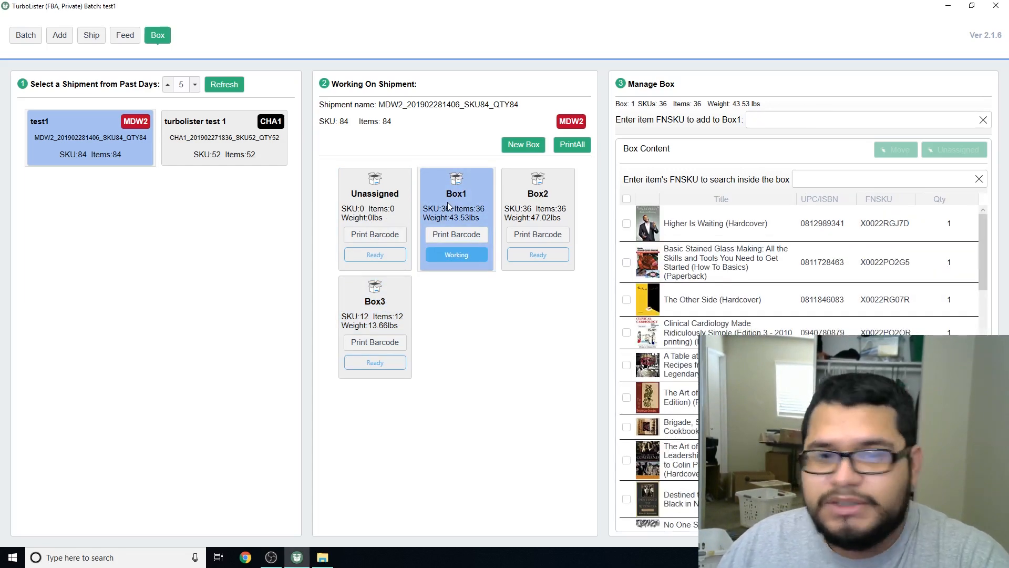
{"action": "left_click", "coordinate": [470, 229]}
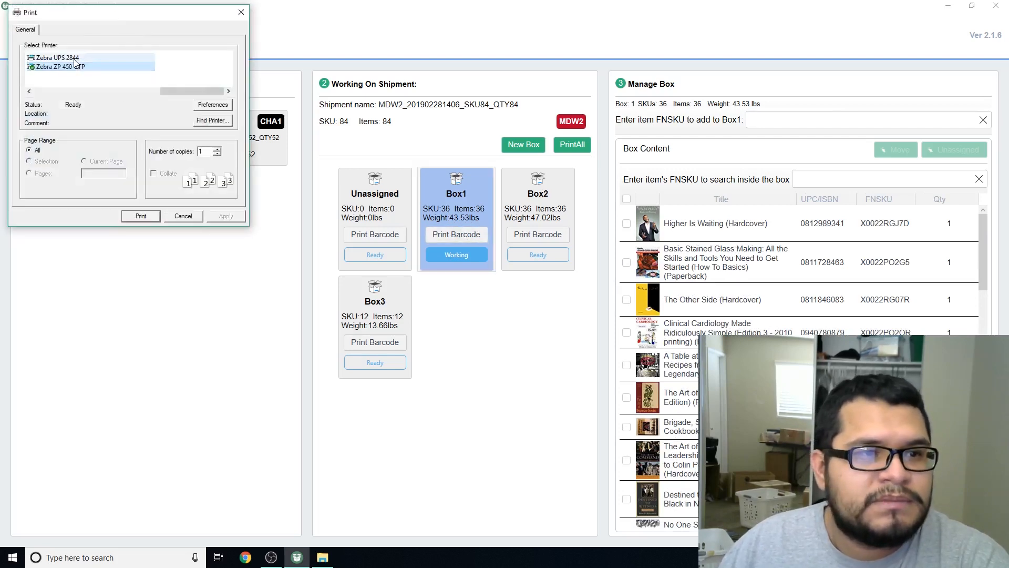
{"action": "left_click", "coordinate": [76, 58]}
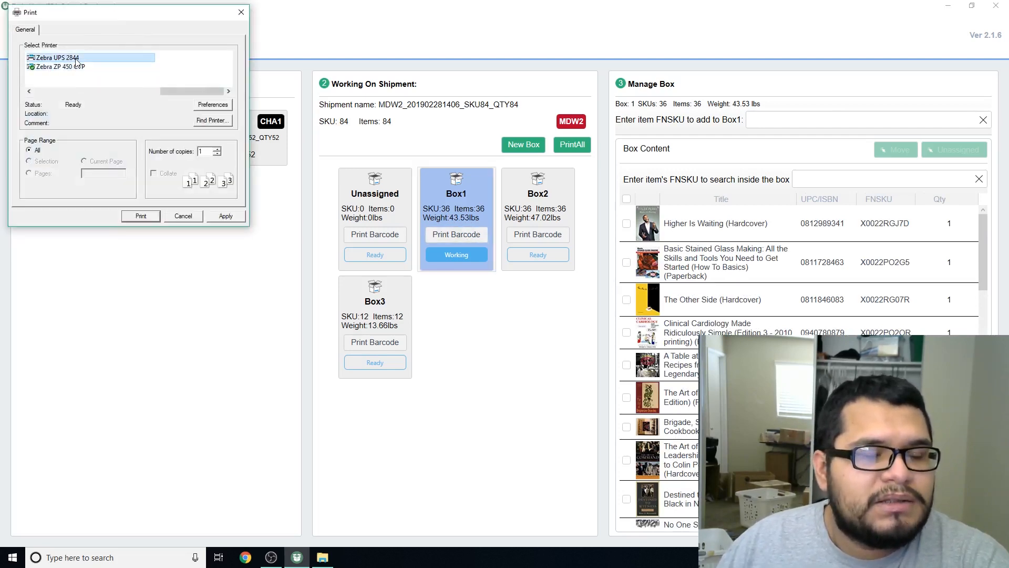
{"action": "mouse_move", "coordinate": [181, 93]}
{"action": "left_mouse_down"}
{"action": "mouse_move", "coordinate": [154, 87]}
{"action": "mouse_move", "coordinate": [184, 94]}
{"action": "left_mouse_up"}
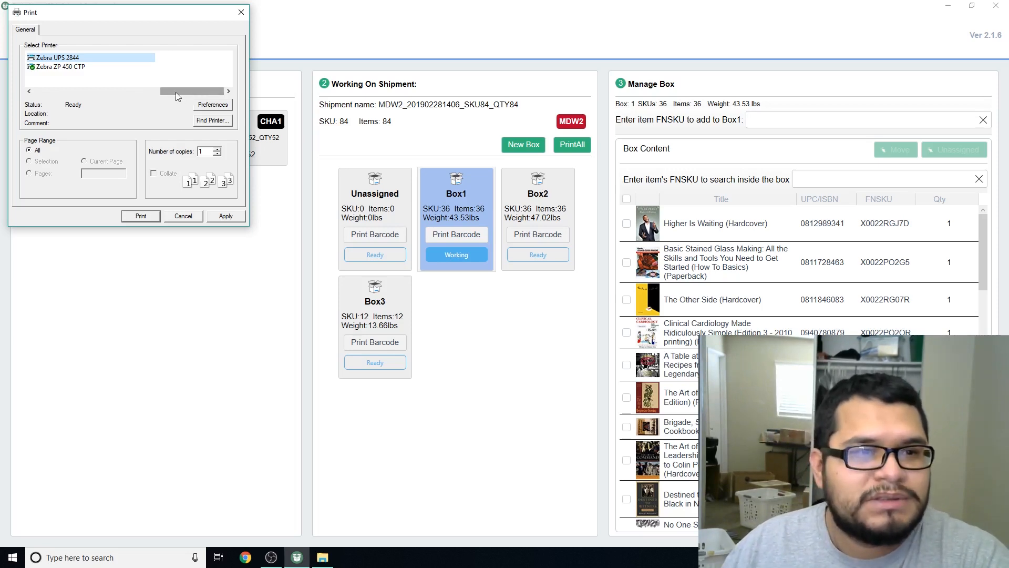
{"action": "left_click", "coordinate": [81, 67]}
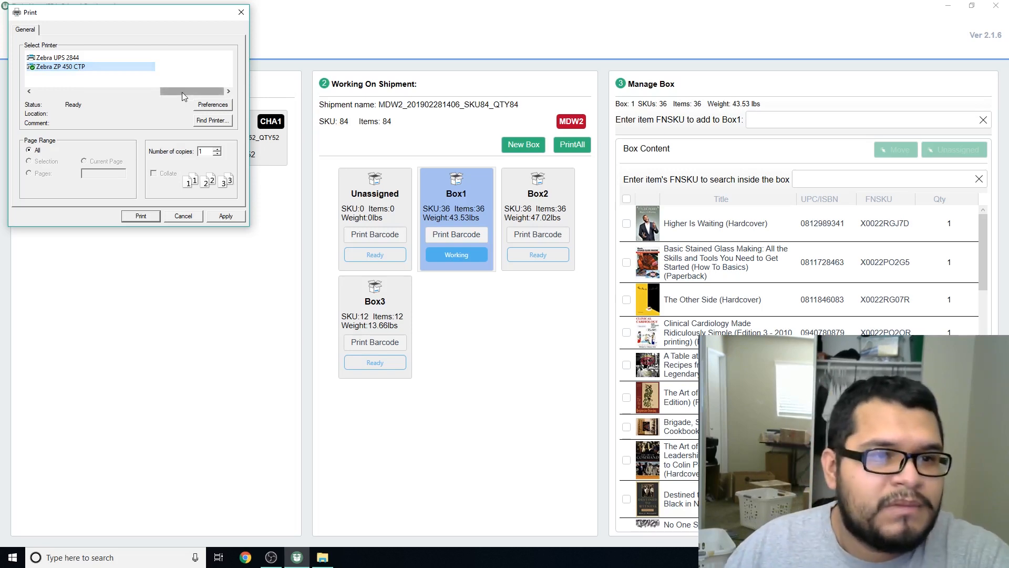
{"action": "left_click_drag", "start_coordinate": [182, 95], "coordinate": [111, 100]}
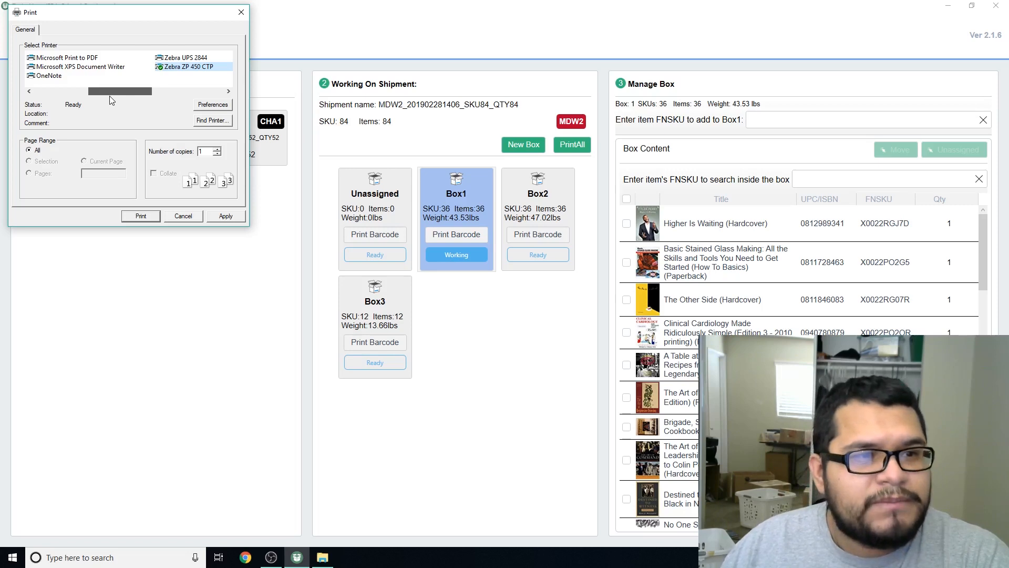
{"action": "left_click_drag", "start_coordinate": [110, 100], "coordinate": [202, 93]}
{"action": "left_click", "coordinate": [95, 57]}
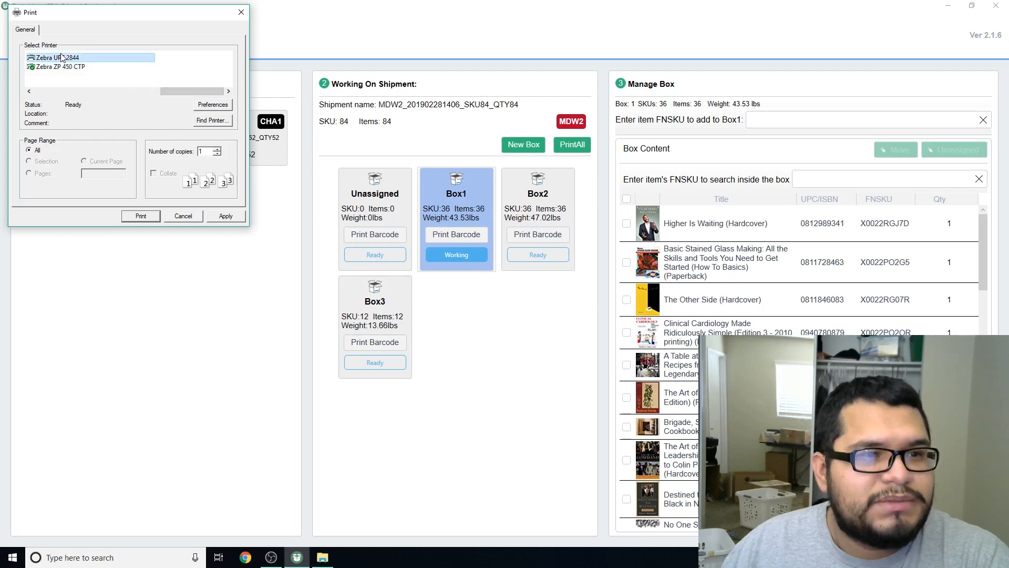
Set the Zebra UPS 2844 label stock to 4 x 6 (4.00 in x 6.00 in) and print the Box1 barcode
{"action": "left_click", "coordinate": [209, 105]}
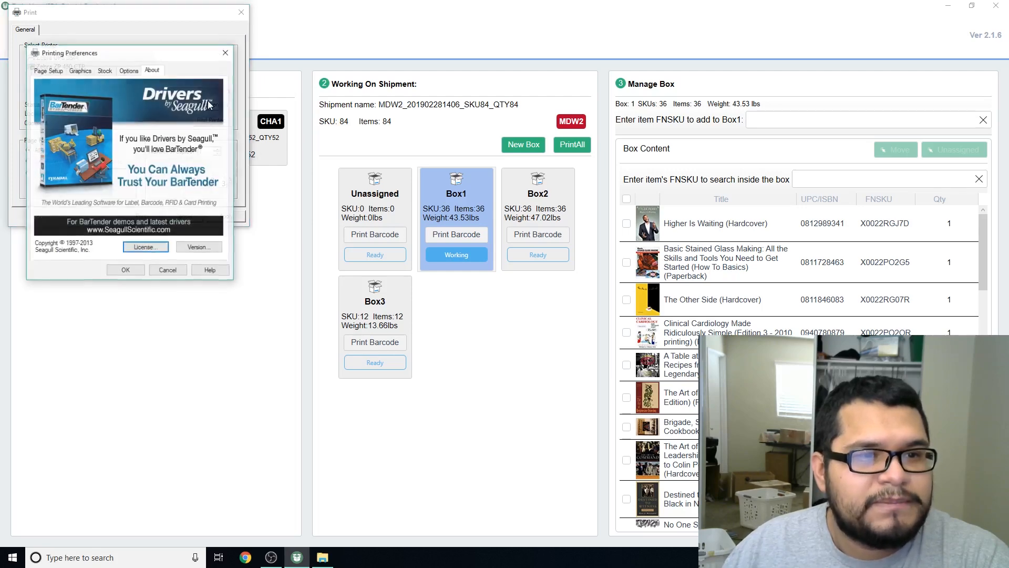
{"action": "left_click", "coordinate": [54, 72]}
{"action": "left_click", "coordinate": [122, 94]}
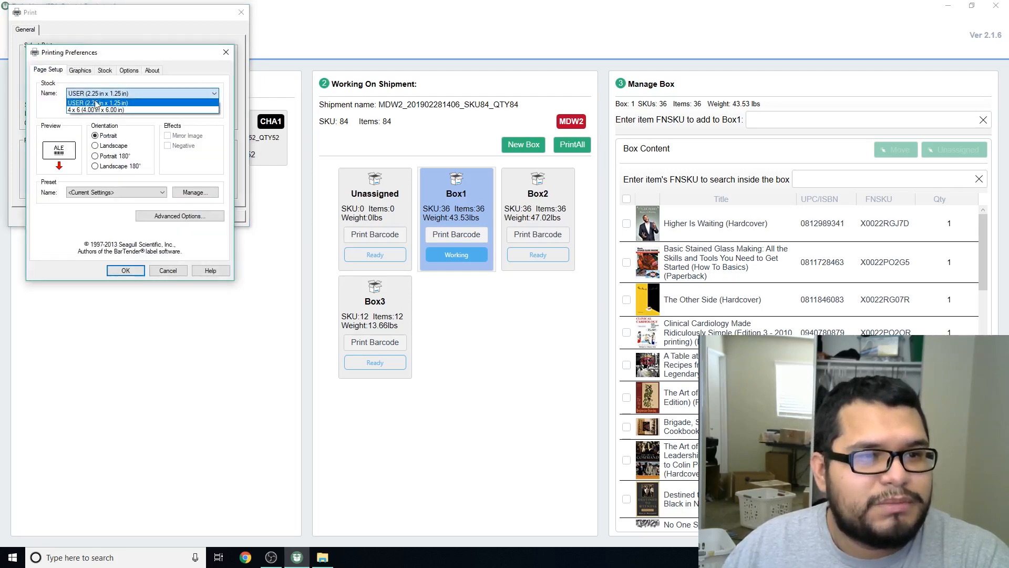
{"action": "left_click", "coordinate": [96, 110]}
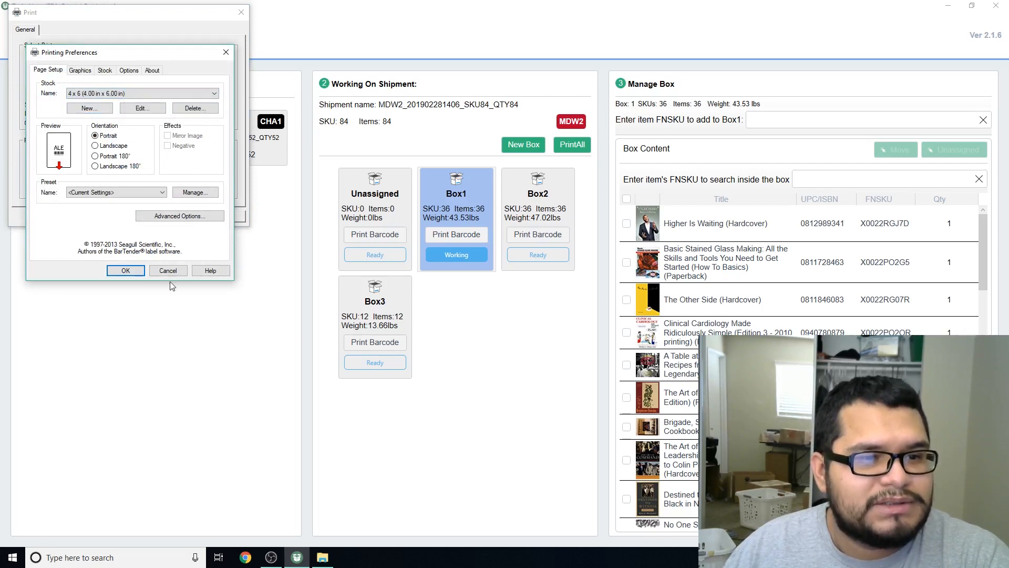
{"action": "left_click", "coordinate": [126, 271]}
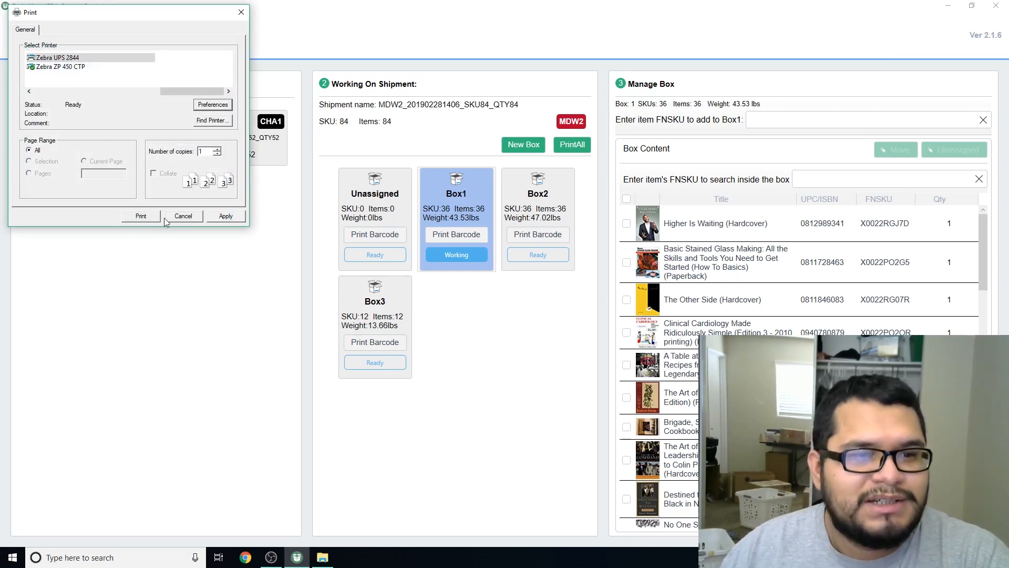
{"action": "left_click", "coordinate": [150, 216]}
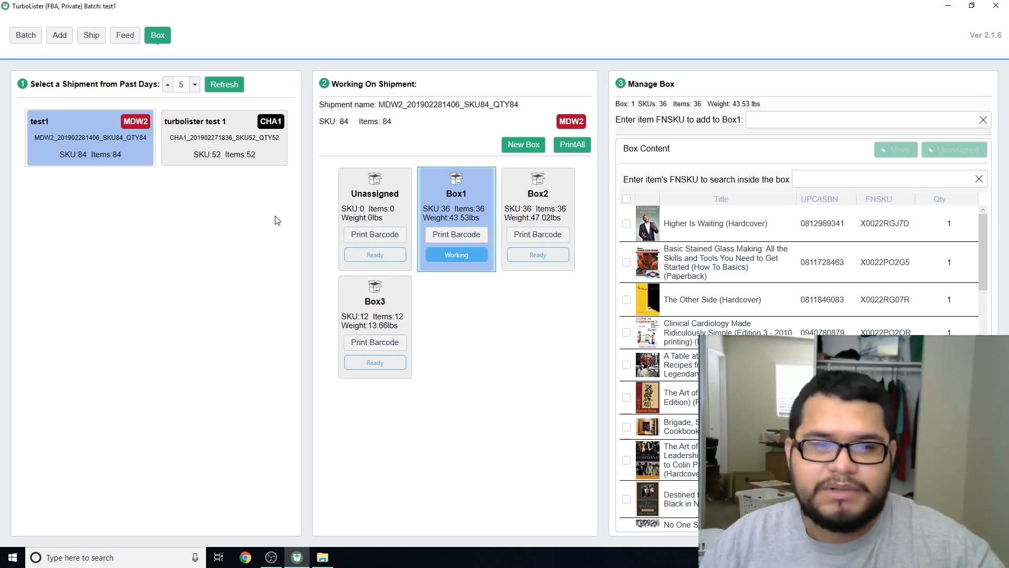
Print the Box2 barcode on the Zebra ZP 450 CTP printer with 4 x 6 (4.00 in x 6.00 in) label stock
{"action": "left_click", "coordinate": [549, 240]}
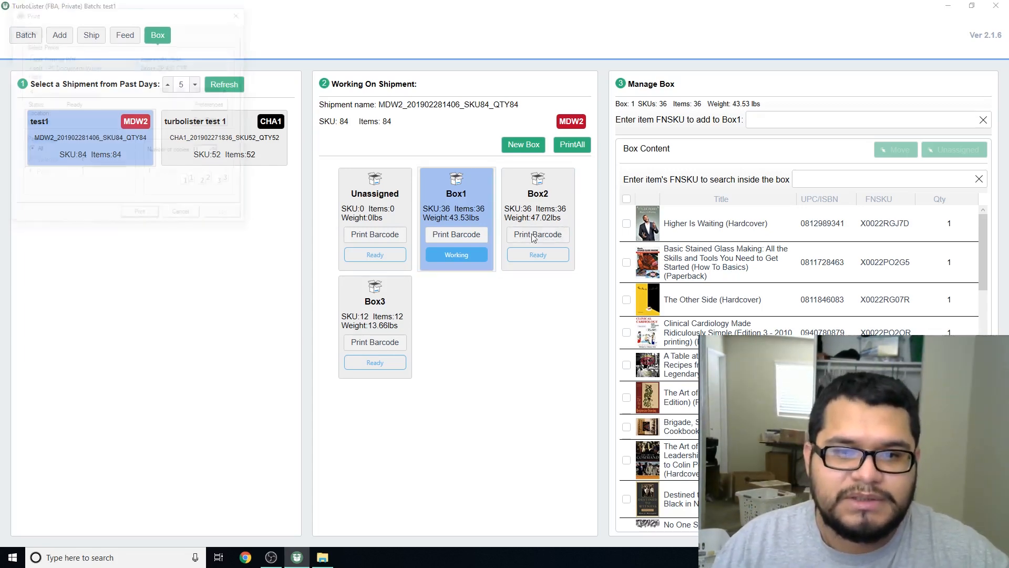
{"action": "left_click", "coordinate": [205, 105]}
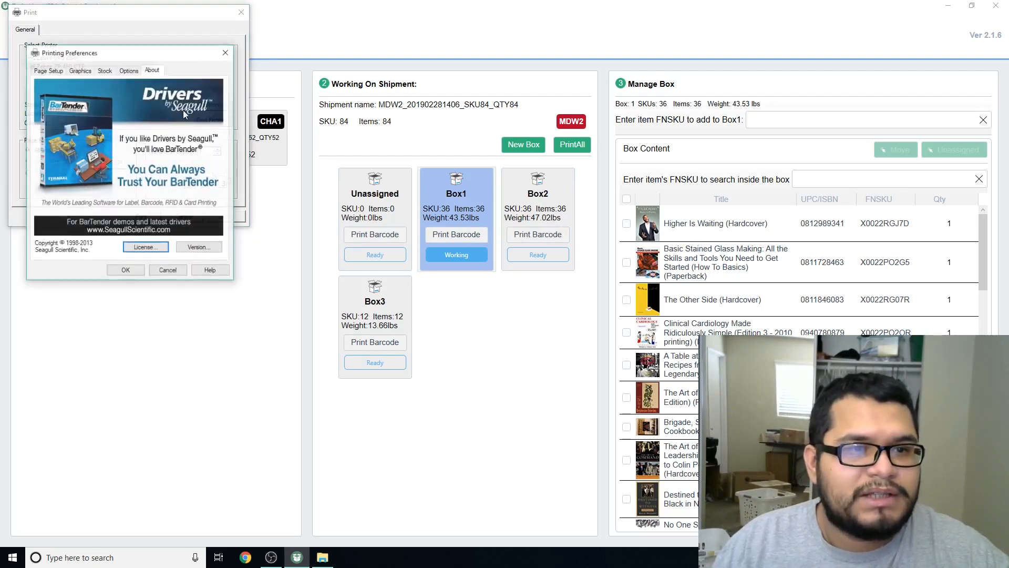
{"action": "left_click", "coordinate": [126, 93]}
{"action": "left_click", "coordinate": [114, 116]}
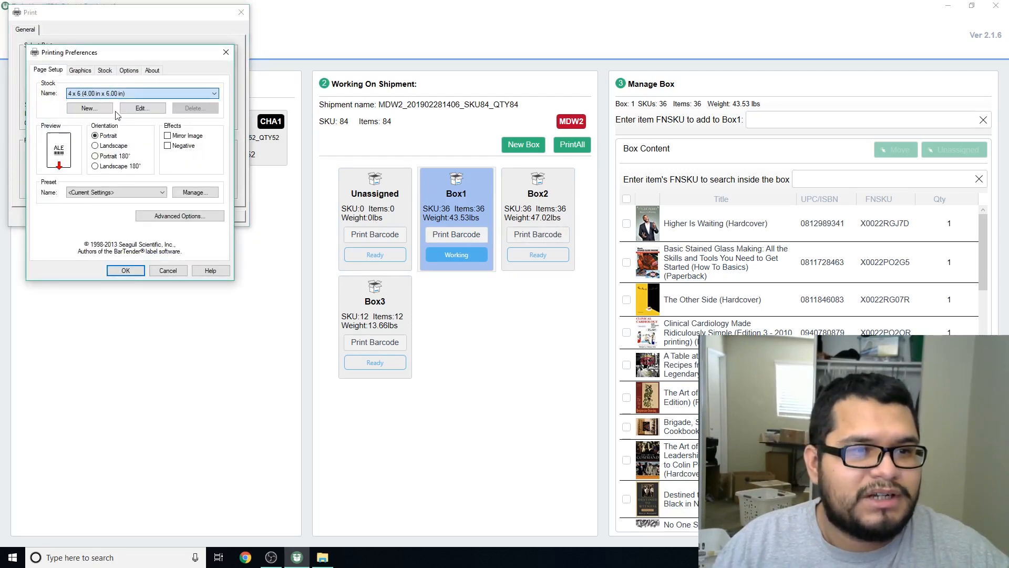
{"action": "left_click", "coordinate": [139, 272]}
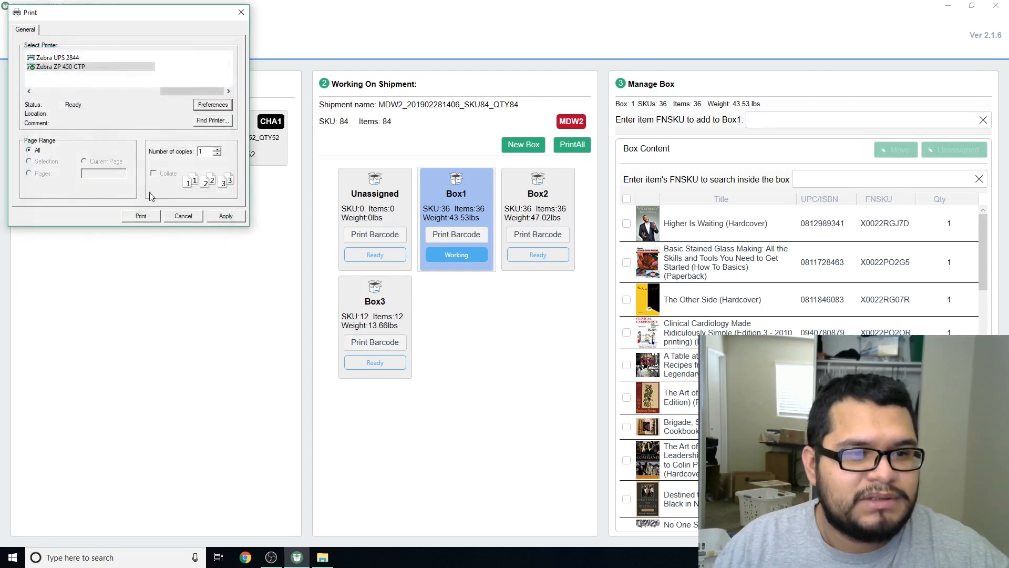
{"action": "left_click", "coordinate": [135, 217]}
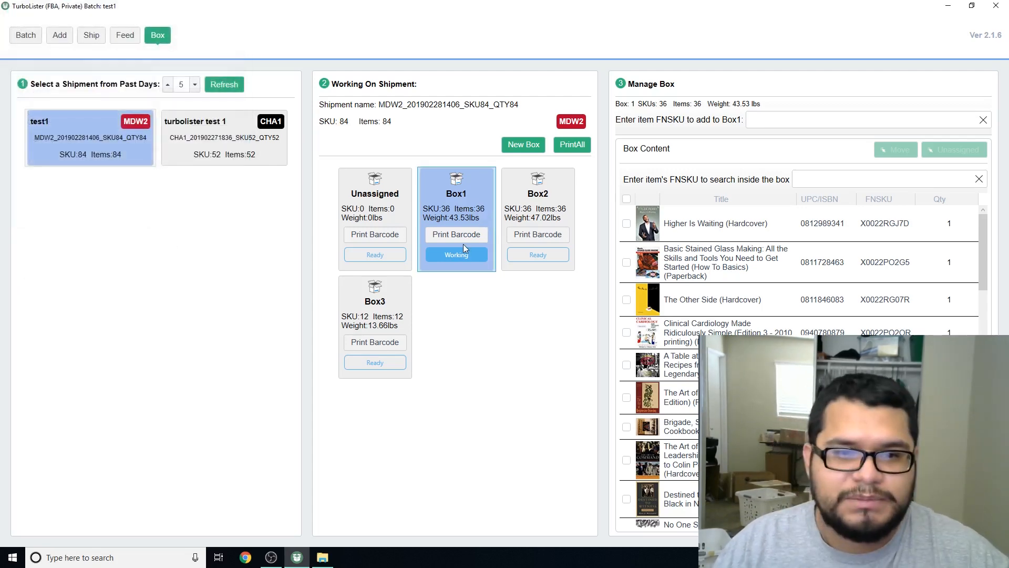
{"action": "left_click", "coordinate": [528, 234]}
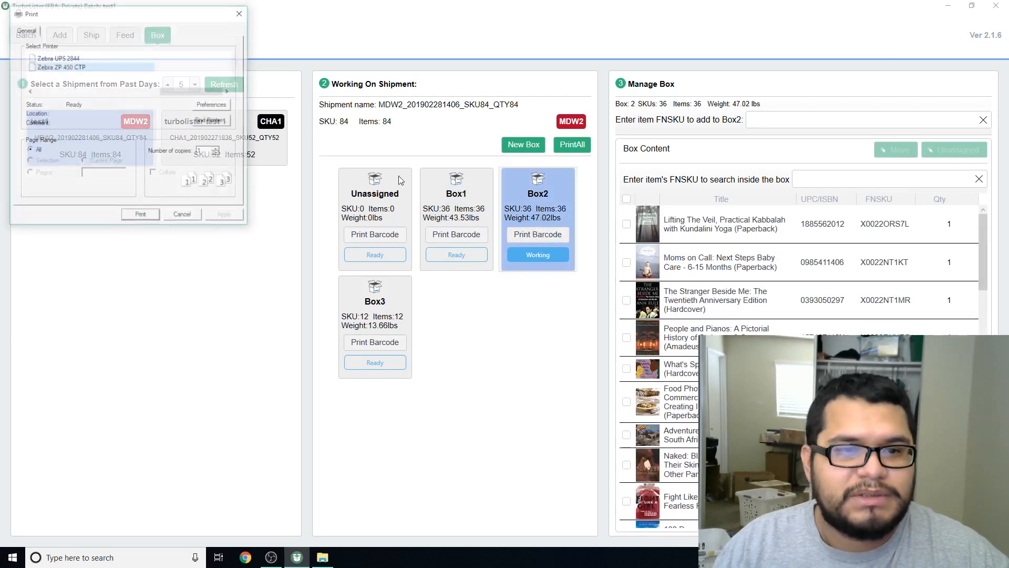
{"action": "left_click", "coordinate": [213, 105]}
{"action": "left_click", "coordinate": [48, 70]}
{"action": "left_click", "coordinate": [105, 93]}
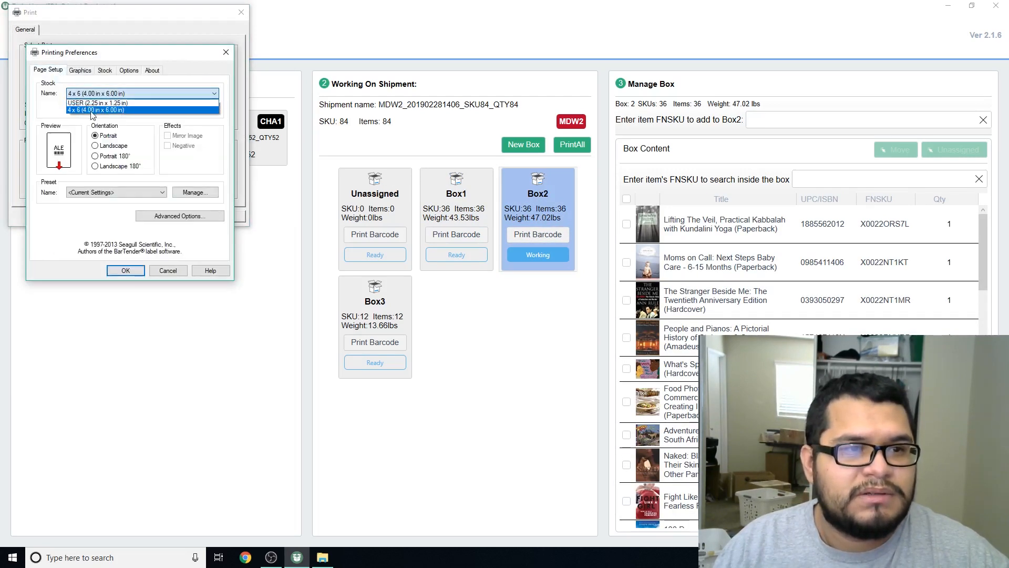
{"action": "left_click", "coordinate": [99, 110]}
{"action": "left_click", "coordinate": [126, 270]}
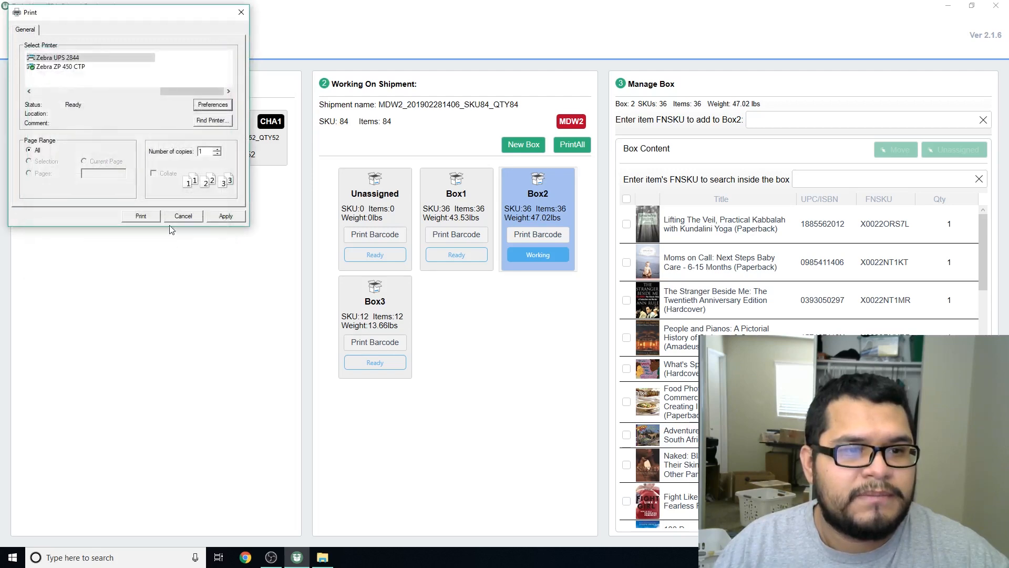
{"action": "left_click", "coordinate": [196, 218]}
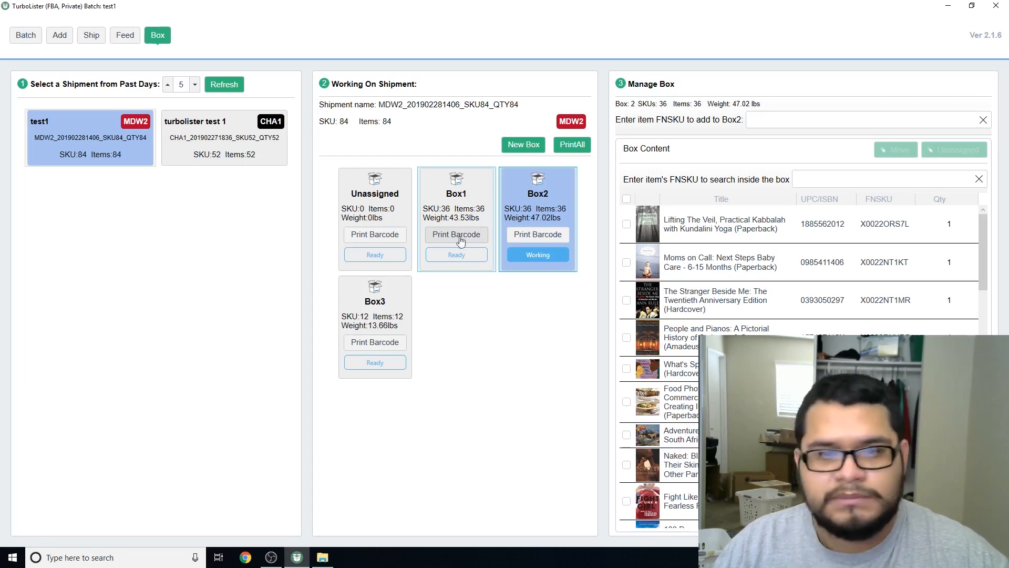
Print the Box3 barcode on the Zebra UPS 2844 printer, leaving its printing preferences without changes
{"action": "left_click", "coordinate": [375, 343]}
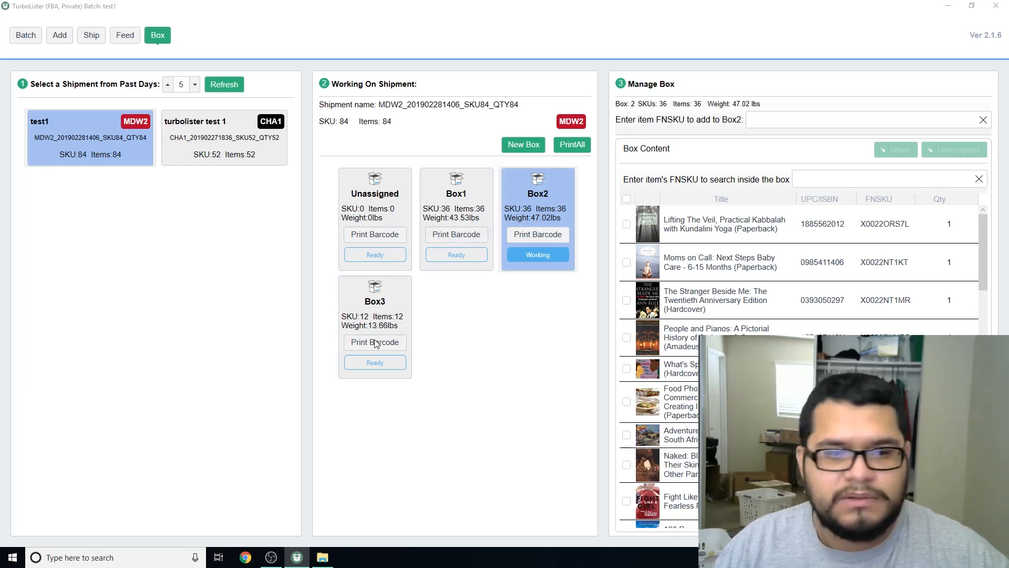
{"action": "left_click", "coordinate": [80, 58]}
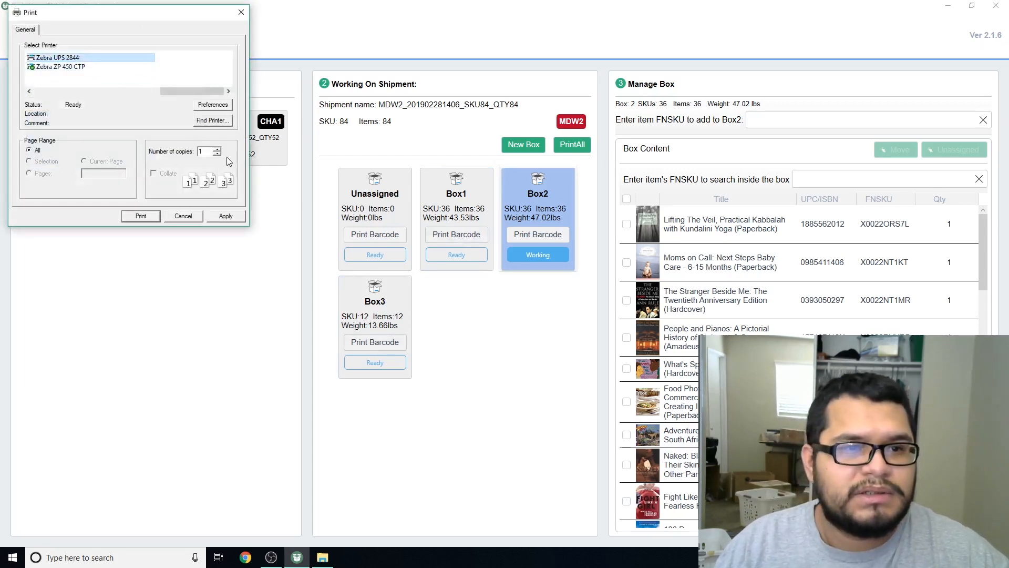
{"action": "left_click", "coordinate": [205, 106]}
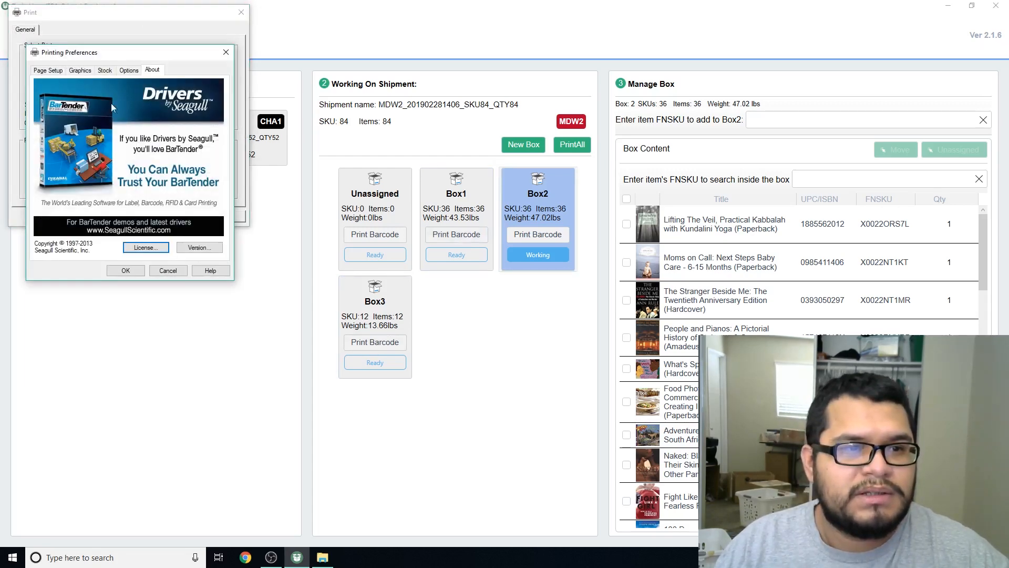
{"action": "left_click", "coordinate": [168, 269]}
{"action": "left_click", "coordinate": [141, 216]}
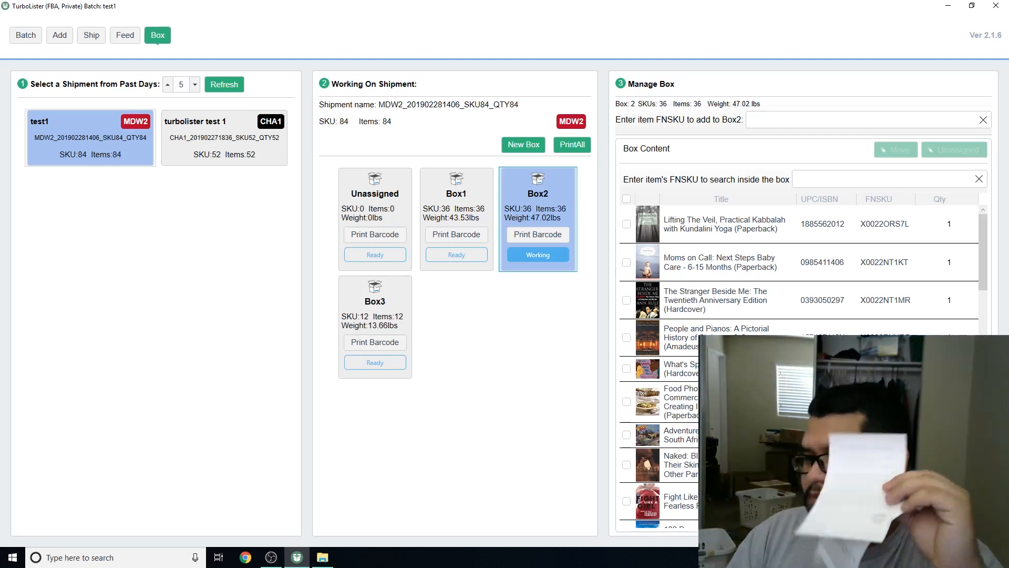
Open the feed list and bring up the Seller Central inbound shipment page in a maximized Chrome window
{"action": "key", "text": "alt+Tab"}
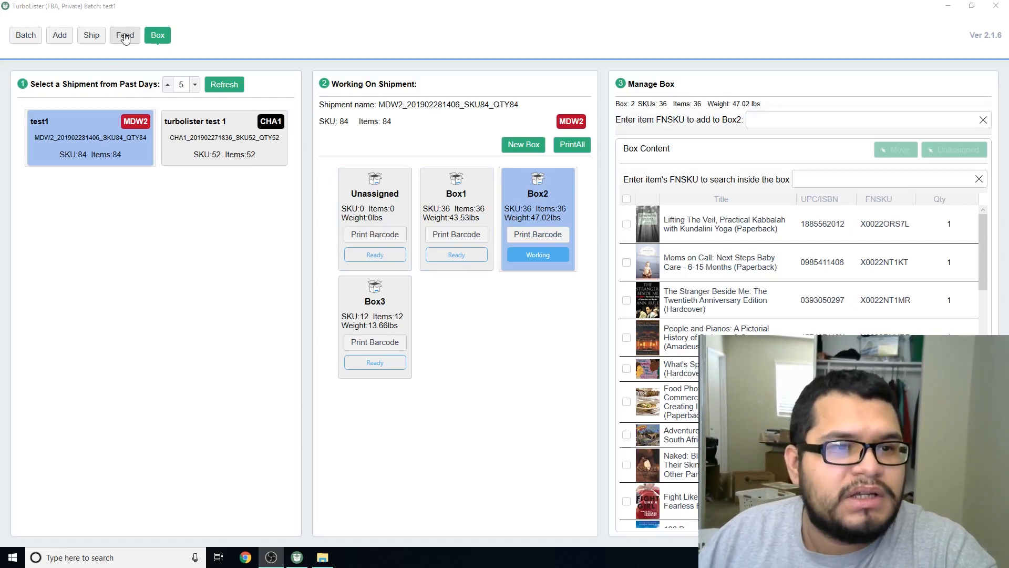
{"action": "left_click", "coordinate": [93, 36]}
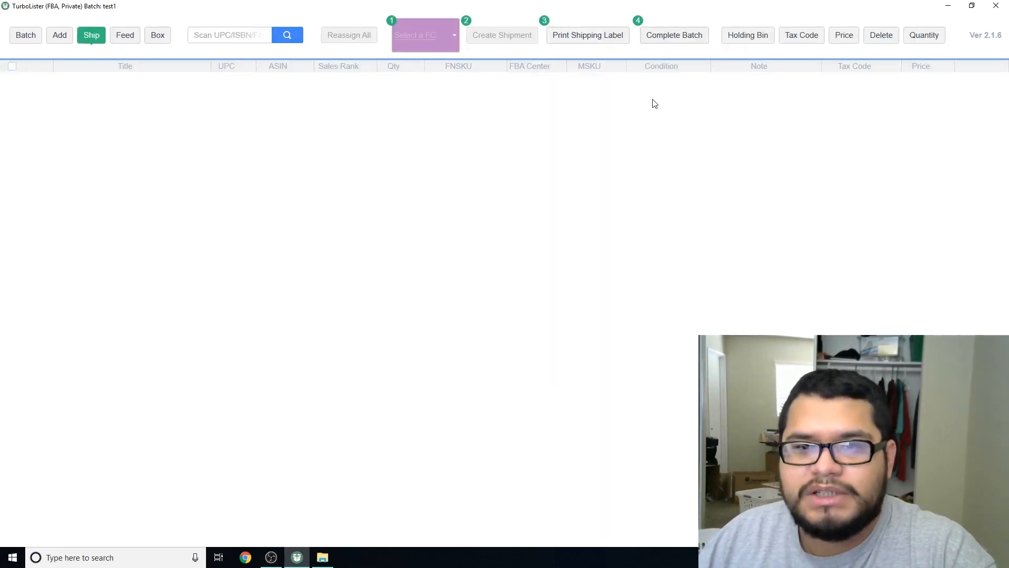
{"action": "left_click", "coordinate": [244, 558]}
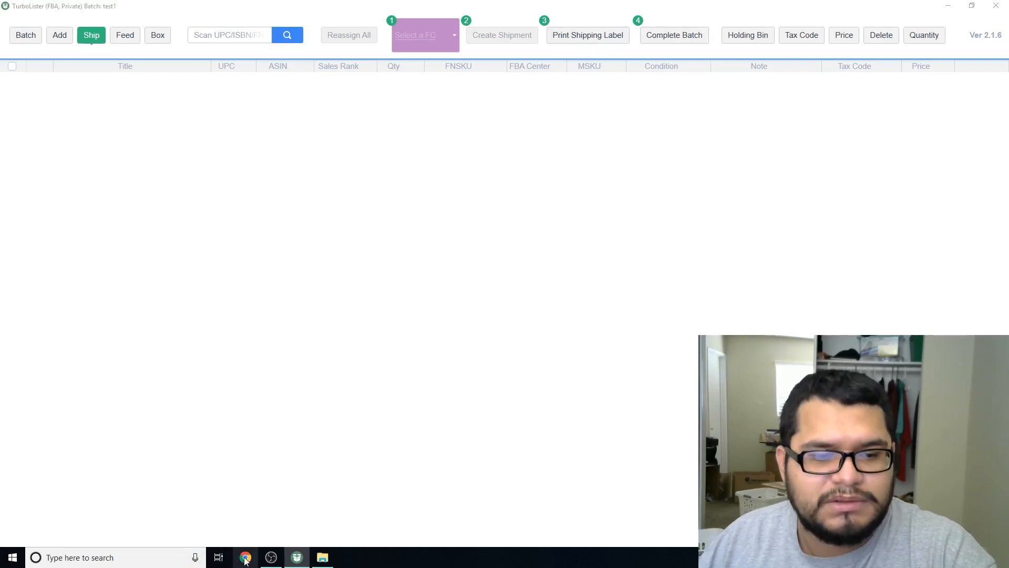
{"action": "left_click", "coordinate": [126, 36]}
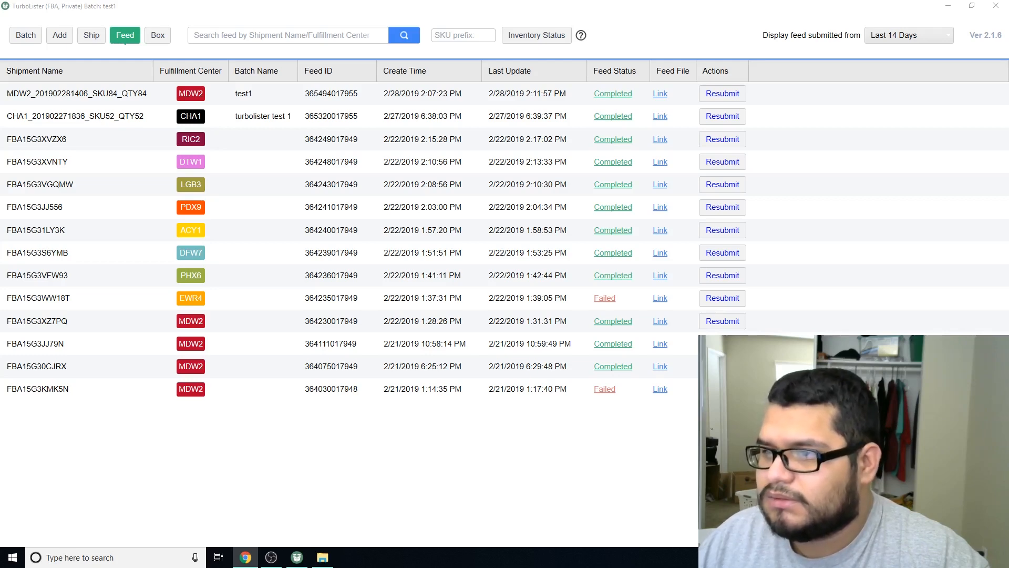
{"action": "left_click_drag", "start_coordinate": [1008, 105], "coordinate": [440, 56]}
{"action": "double_click", "coordinate": [439, 55]}
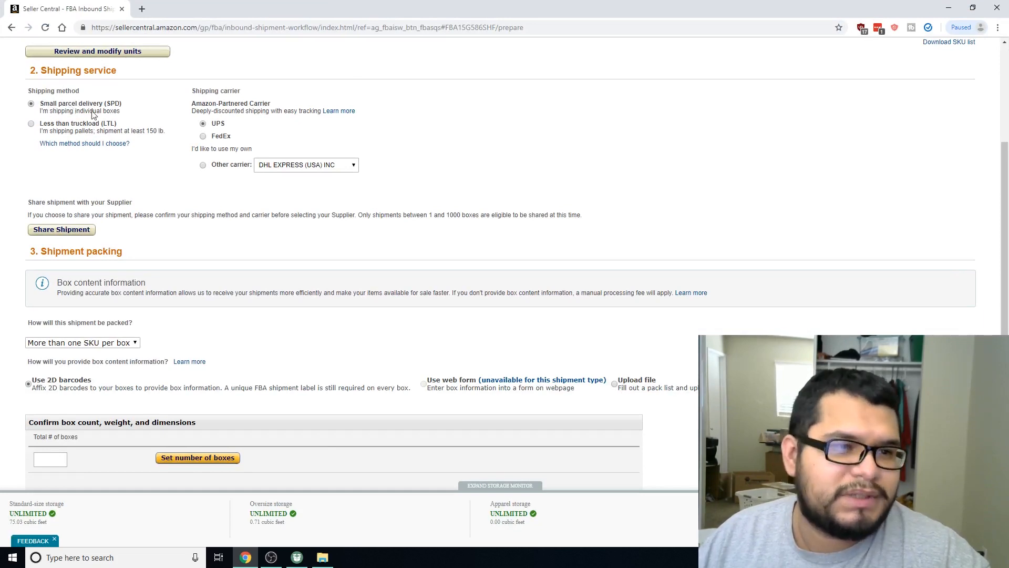
Choose UPS as the Amazon-partnered carrier and pack the shipment as More than one SKU per box using 2D barcodes
{"action": "left_click", "coordinate": [203, 124]}
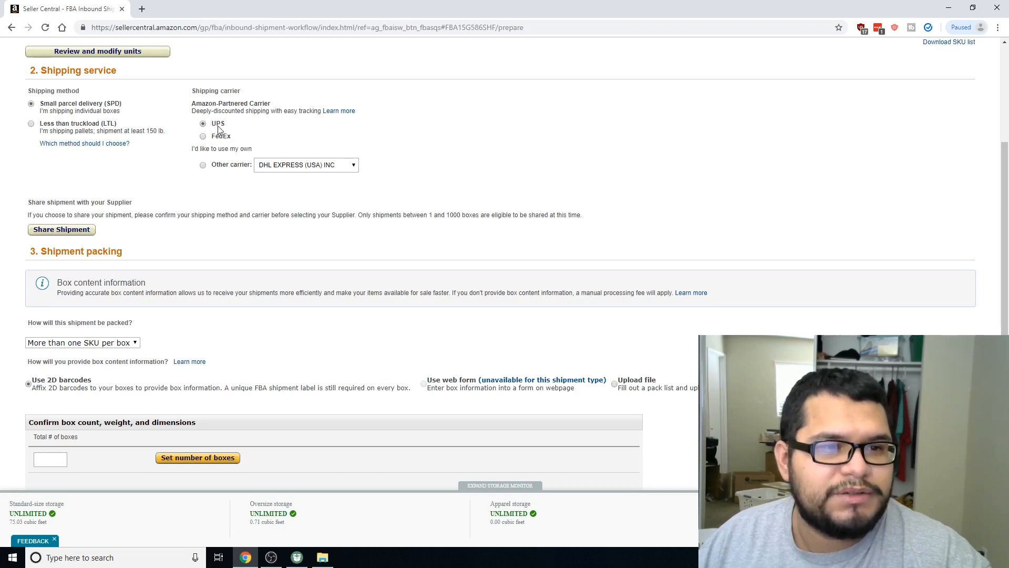
{"action": "scroll", "coordinate": [199, 158], "scroll_direction": "down", "scroll_amount": 2}
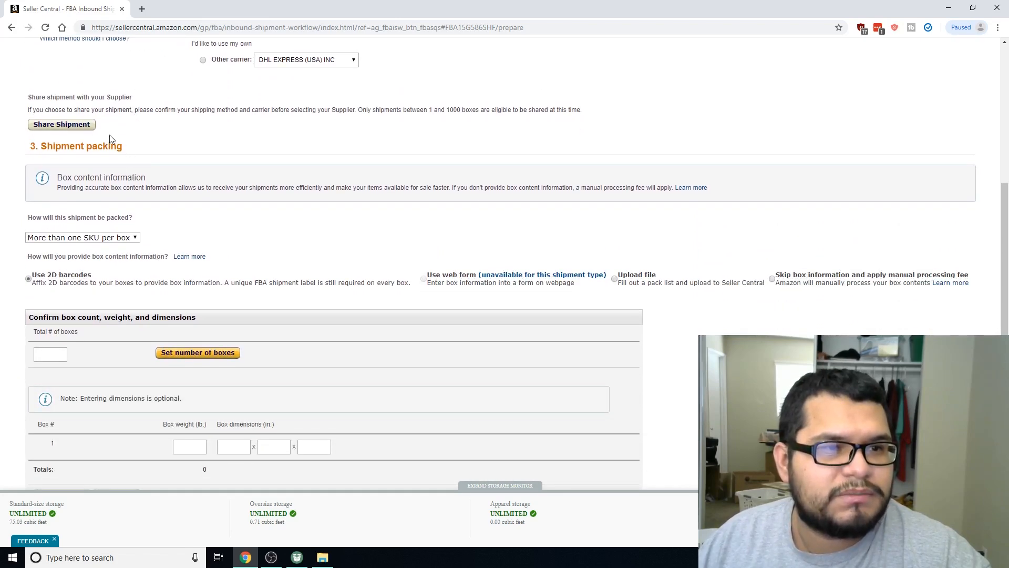
{"action": "scroll", "coordinate": [110, 139], "scroll_direction": "up", "scroll_amount": 3}
{"action": "scroll", "coordinate": [58, 160], "scroll_direction": "down", "scroll_amount": 6}
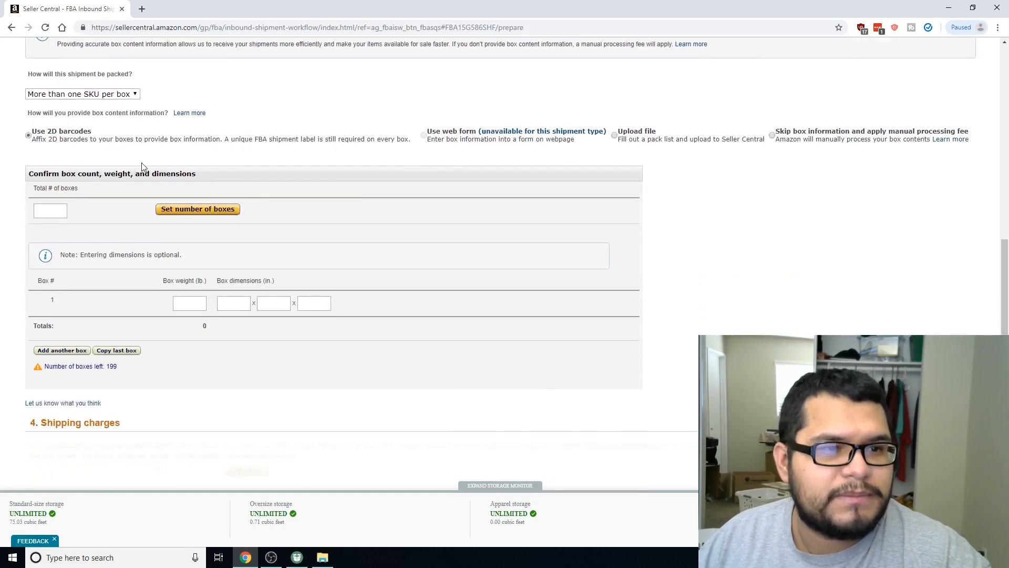
{"action": "scroll", "coordinate": [78, 87], "scroll_direction": "up", "scroll_amount": 3}
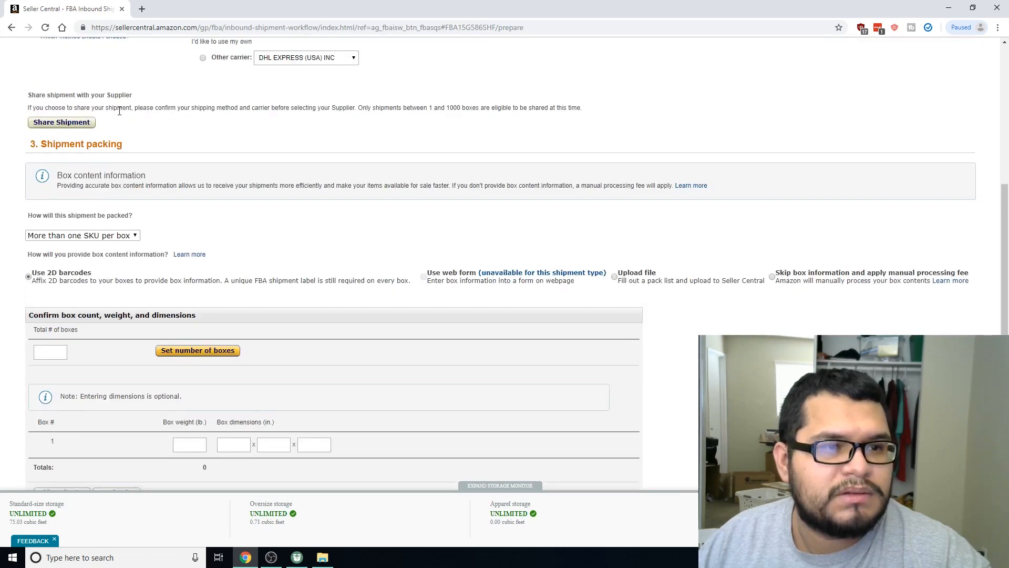
{"action": "scroll", "coordinate": [79, 87], "scroll_direction": "down", "scroll_amount": 3}
{"action": "left_click", "coordinate": [81, 83]}
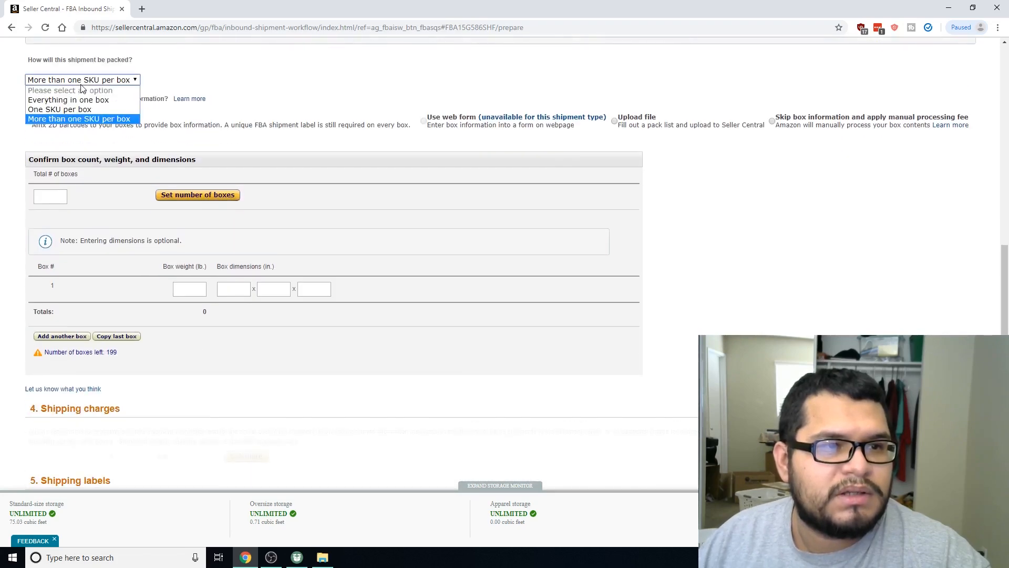
{"action": "left_click", "coordinate": [89, 120]}
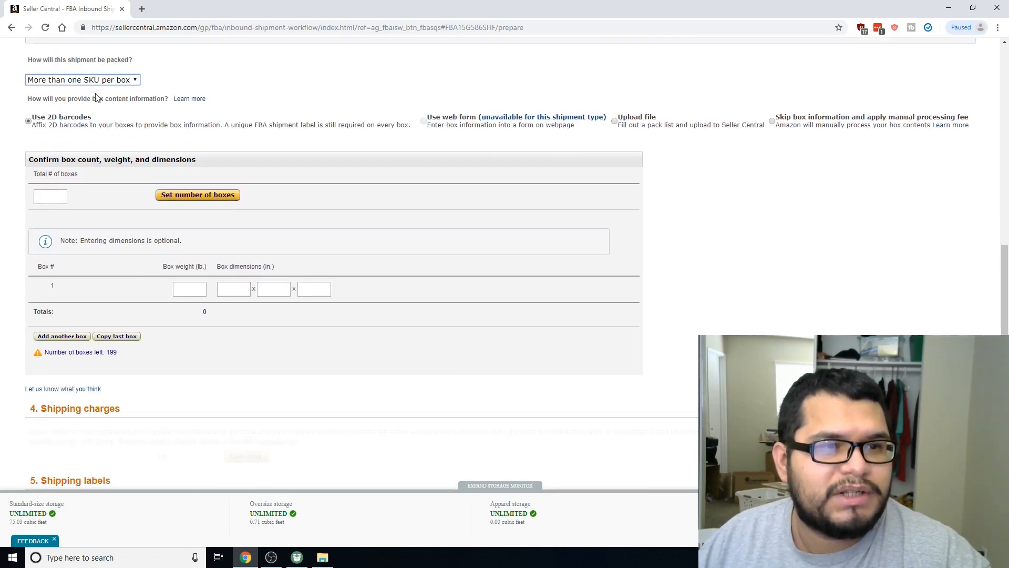
{"action": "left_click_drag", "start_coordinate": [33, 120], "coordinate": [58, 120]}
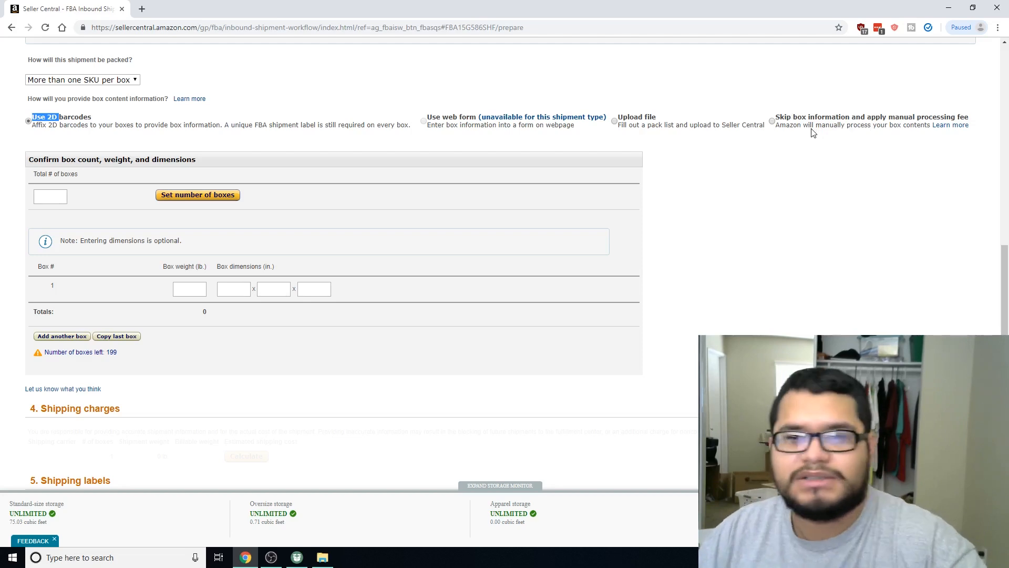
{"action": "left_click", "coordinate": [50, 125]}
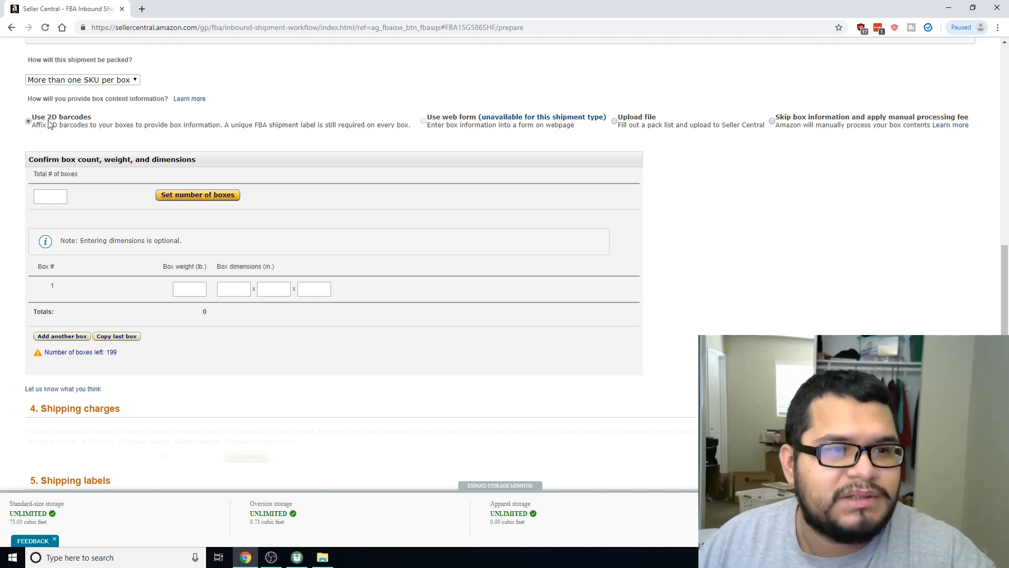
Set the total number of boxes in the shipment to 3
{"action": "scroll", "coordinate": [118, 183], "scroll_direction": "down", "scroll_amount": 1}
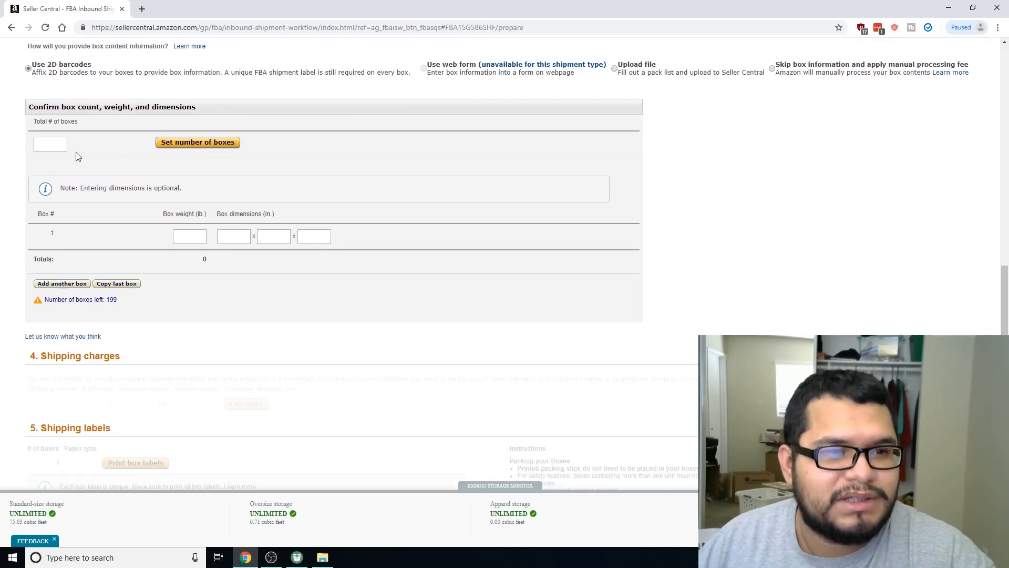
{"action": "left_click", "coordinate": [55, 147]}
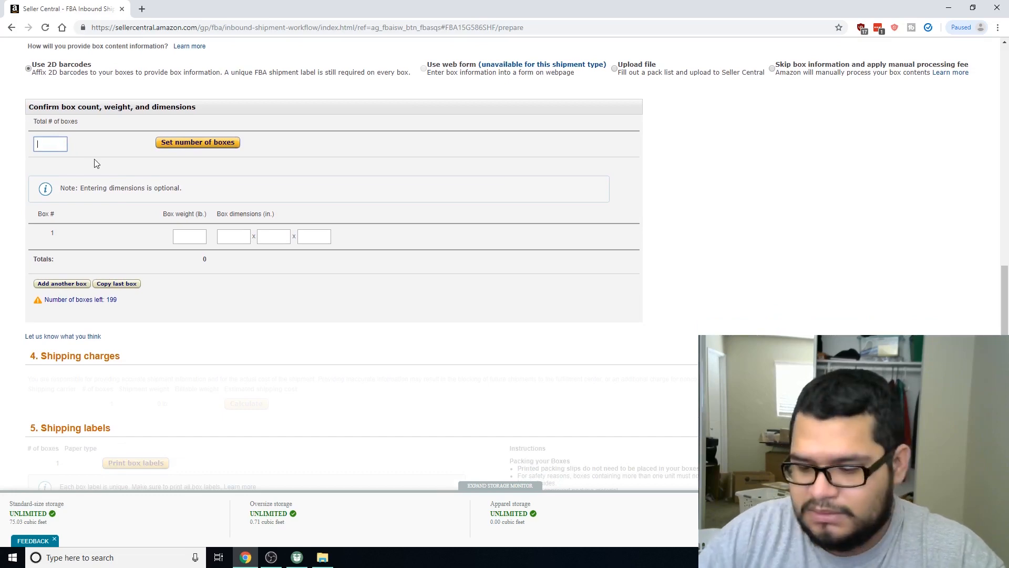
{"action": "type", "text": "3"}
{"action": "left_click", "coordinate": [195, 142]}
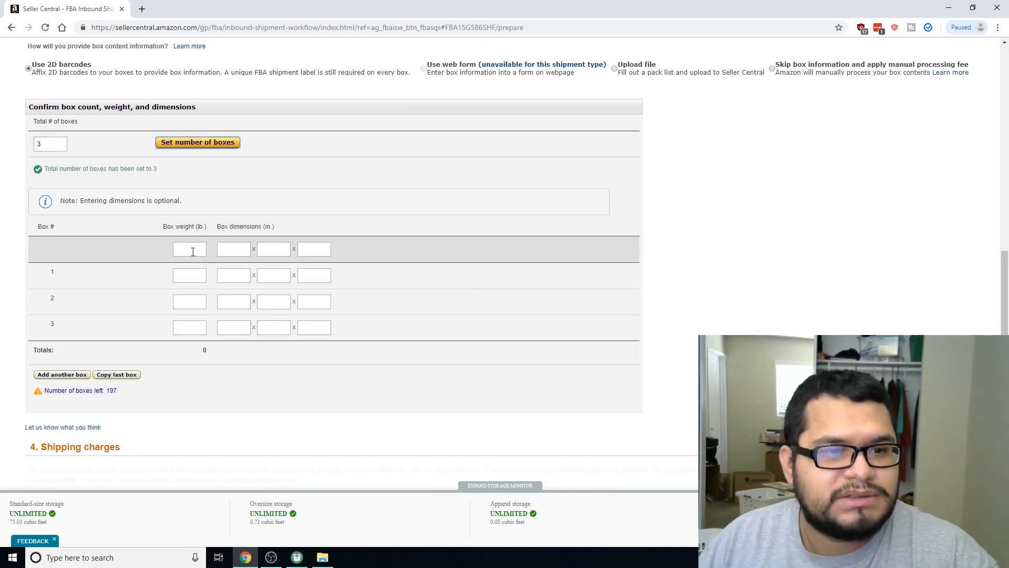
Enter box weights of 41 lb for box 1, 46 lb for box 2 and 15 lb for box 3
{"action": "left_click", "coordinate": [188, 275]}
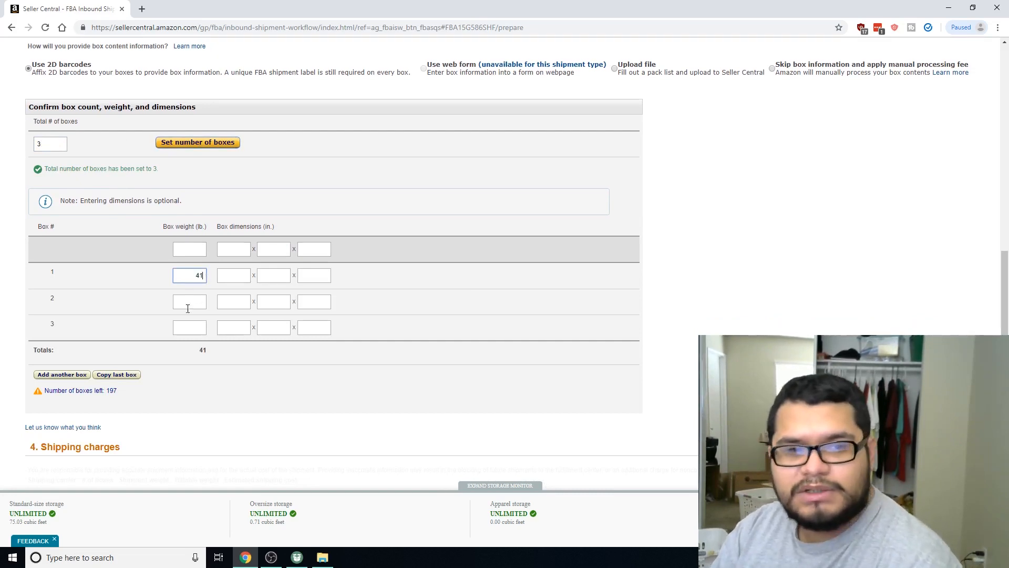
{"action": "left_click", "coordinate": [192, 299]}
{"action": "type", "text": "4"}
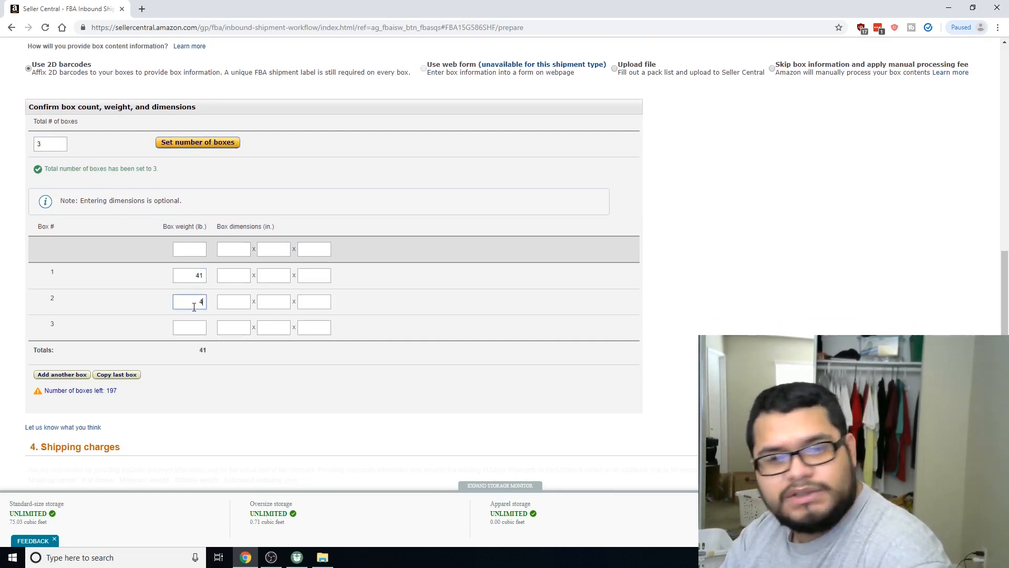
{"action": "type", "text": "6"}
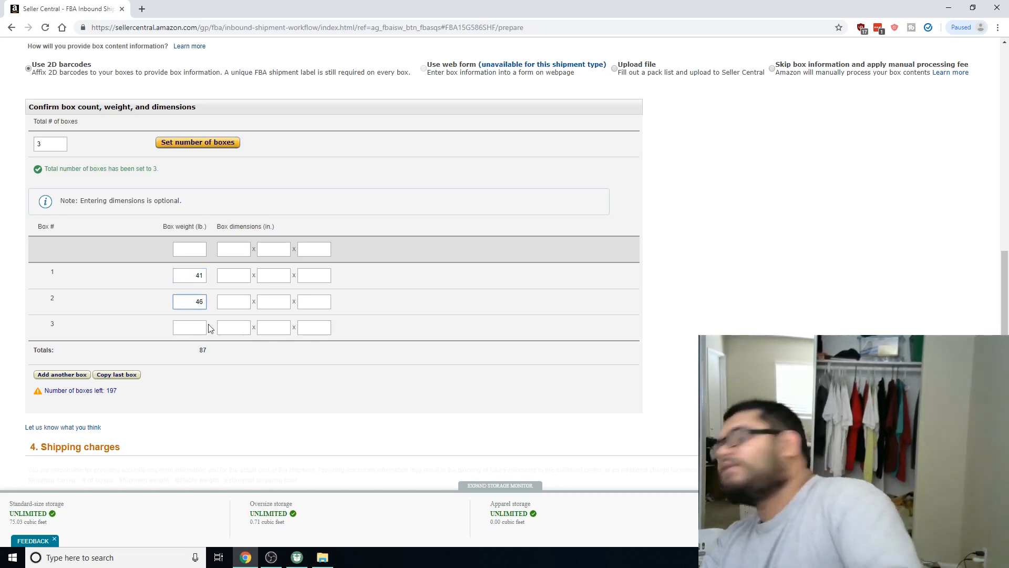
{"action": "left_click", "coordinate": [201, 328]}
{"action": "type", "text": "15"}
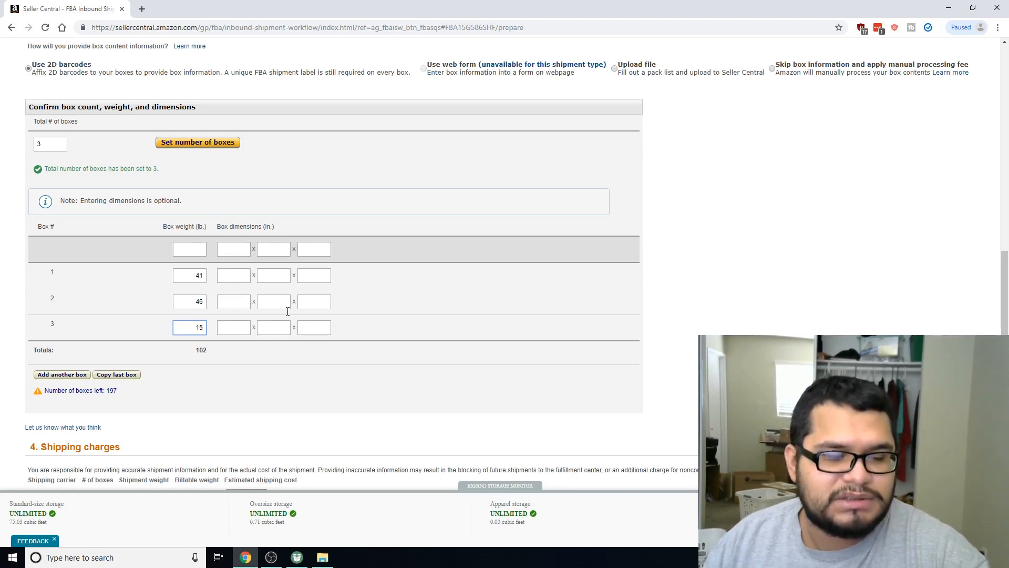
Calculate the shipping charges for the shipment and examine the estimated shipping cost
{"action": "scroll", "coordinate": [289, 367], "scroll_direction": "down", "scroll_amount": 3}
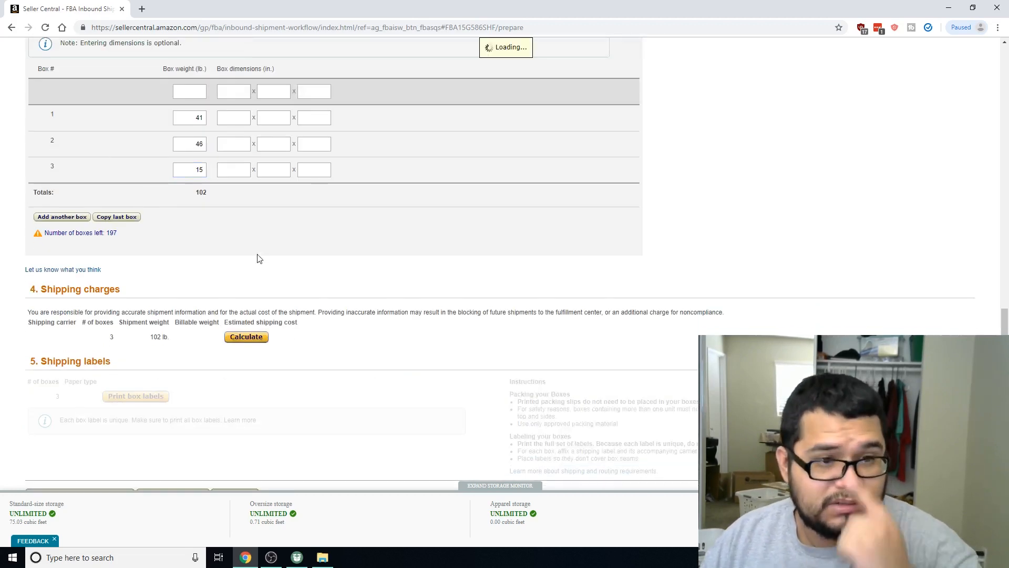
{"action": "left_click", "coordinate": [246, 337]}
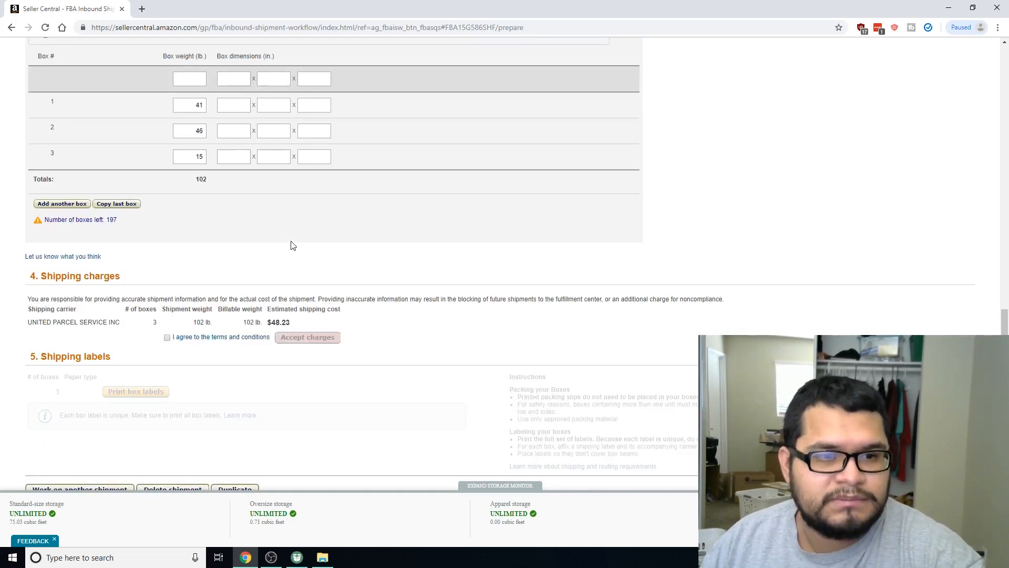
{"action": "left_click_drag", "start_coordinate": [273, 320], "coordinate": [308, 325]}
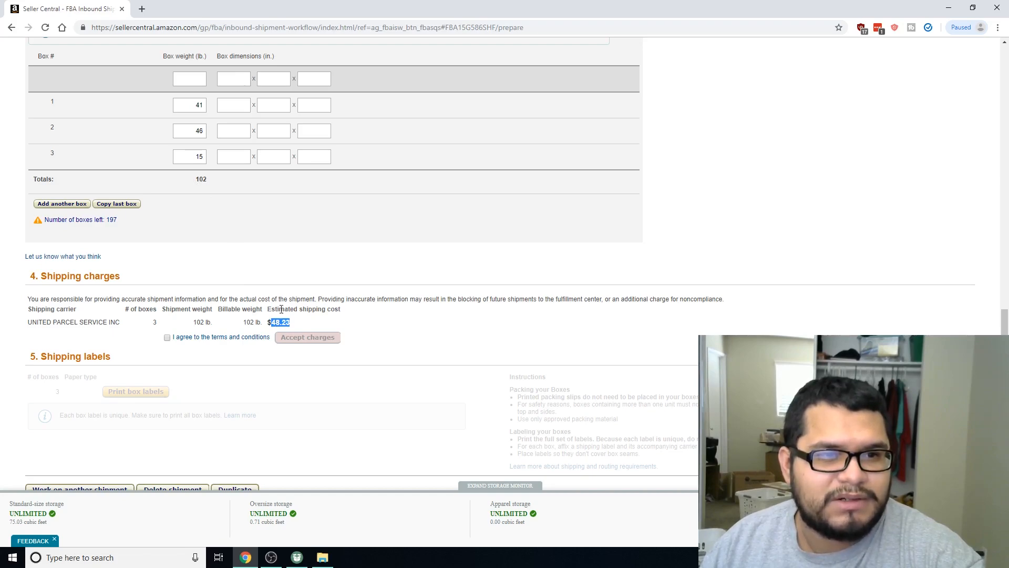
{"action": "scroll", "coordinate": [295, 288], "scroll_direction": "up", "scroll_amount": 5}
{"action": "scroll", "coordinate": [299, 296], "scroll_direction": "down", "scroll_amount": 5}
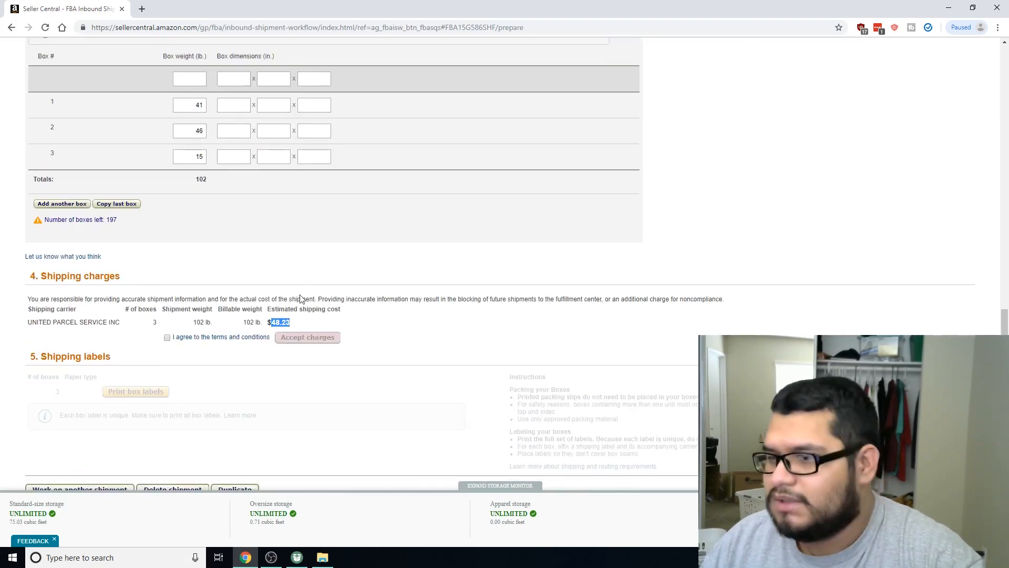
Agree to the terms and conditions for the shipping charges and review the charge details
{"action": "scroll", "coordinate": [292, 293], "scroll_direction": "down", "scroll_amount": 2}
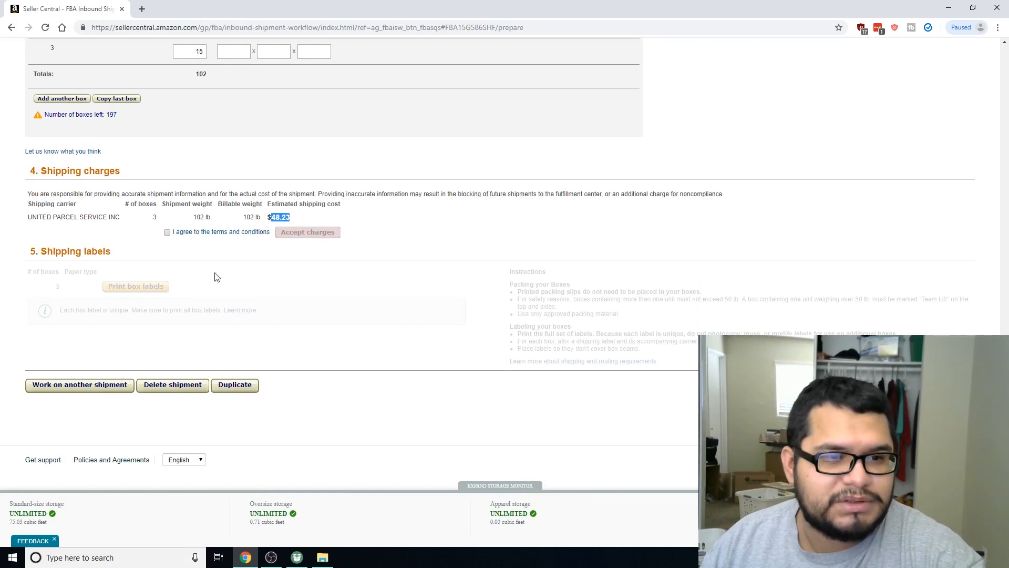
{"action": "left_click", "coordinate": [167, 233]}
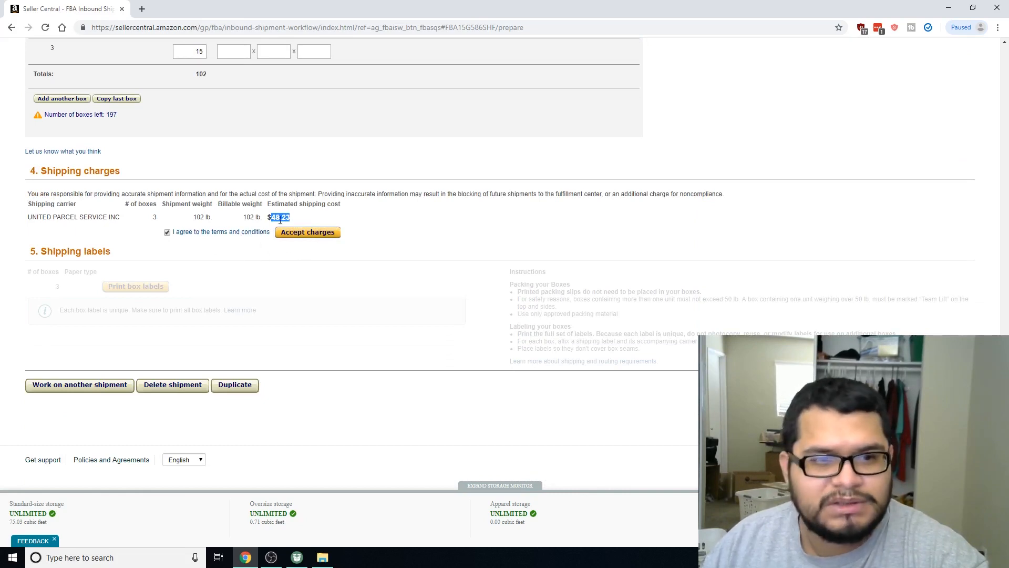
{"action": "scroll", "coordinate": [268, 200], "scroll_direction": "up", "scroll_amount": 3}
{"action": "scroll", "coordinate": [296, 298], "scroll_direction": "down", "scroll_amount": 3}
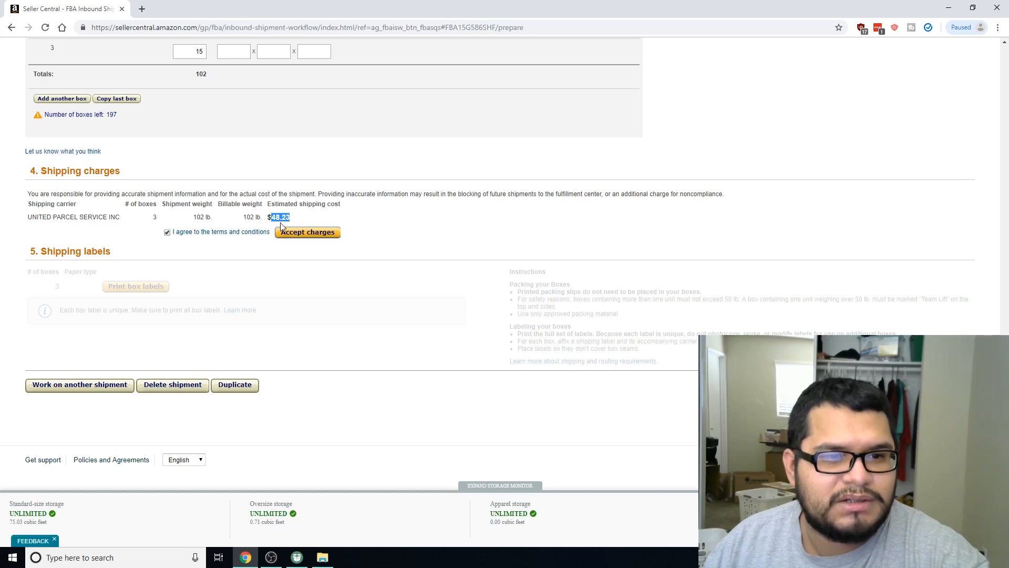
Accept the UPS shipping charges and download the box labels for the shipment's 3 boxes
{"action": "left_click", "coordinate": [301, 239]}
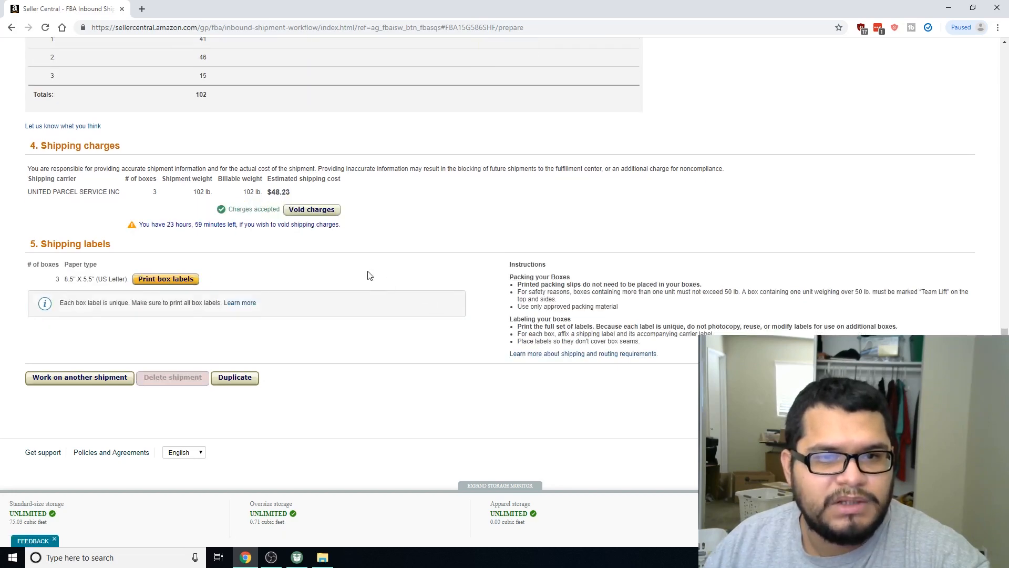
{"action": "left_click", "coordinate": [164, 281]}
Switch to TurboLister and load package (84) from the Downloads folder into the Ship section's Print Shipping Label dialog
{"action": "key", "text": "alt+Tab"}
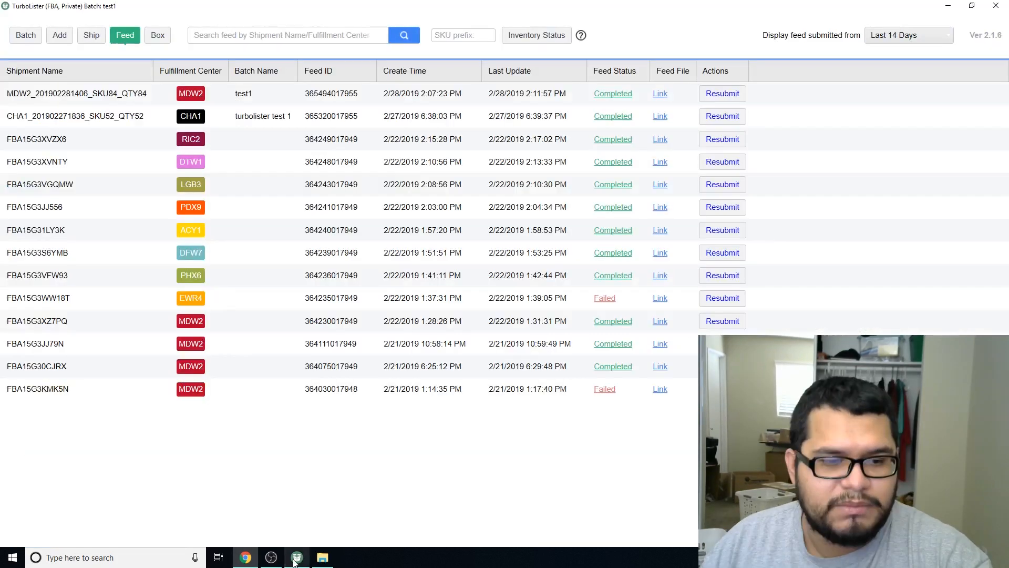
{"action": "left_click", "coordinate": [91, 37]}
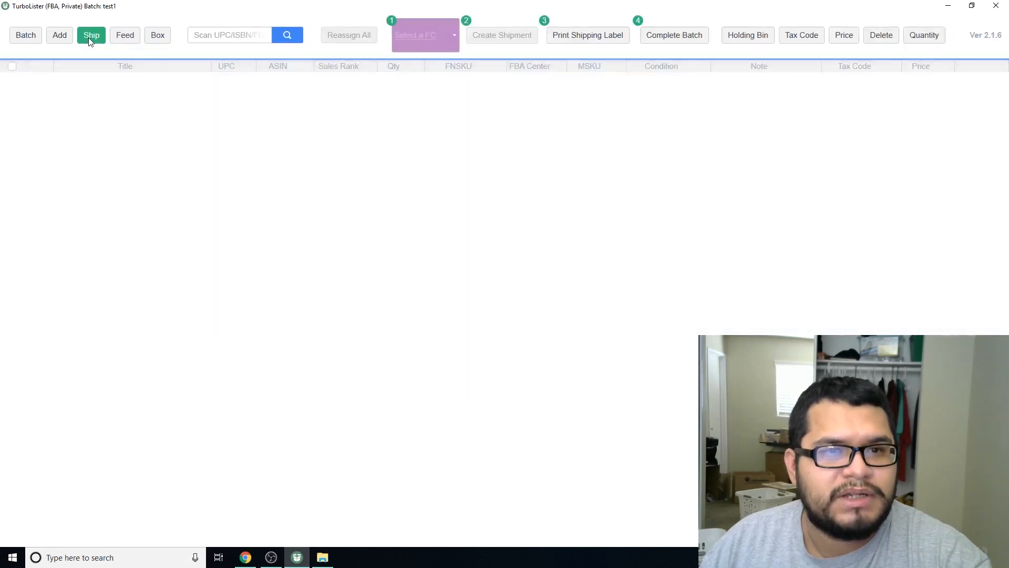
{"action": "left_click", "coordinate": [591, 37]}
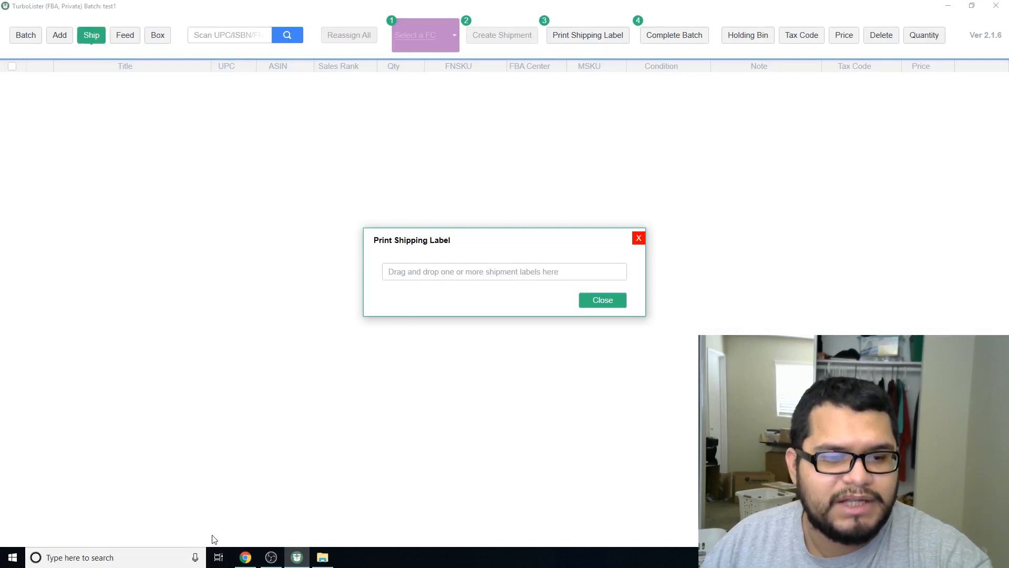
{"action": "left_click", "coordinate": [13, 557]}
{"action": "left_click", "coordinate": [323, 557]}
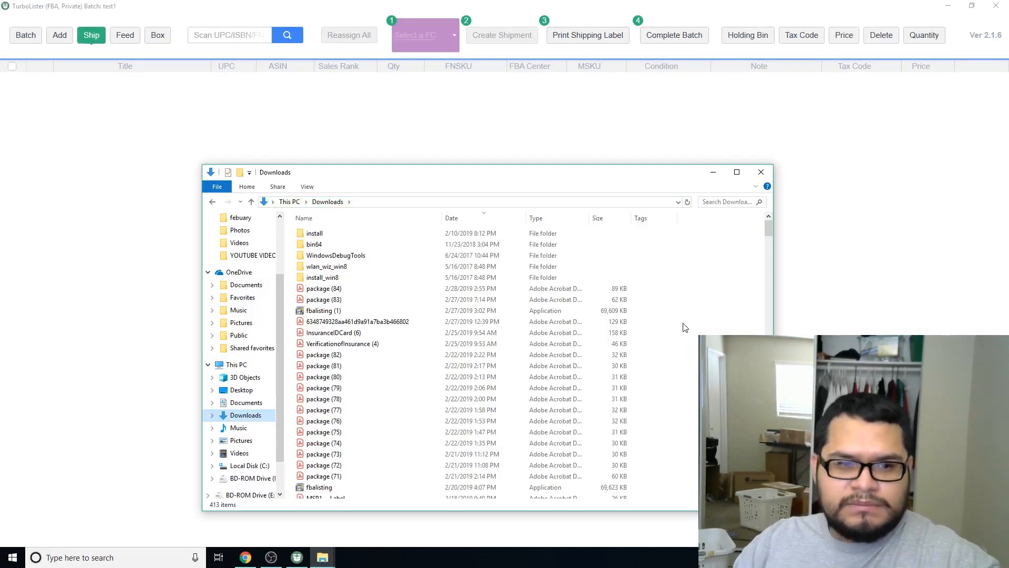
{"action": "left_click", "coordinate": [342, 291]}
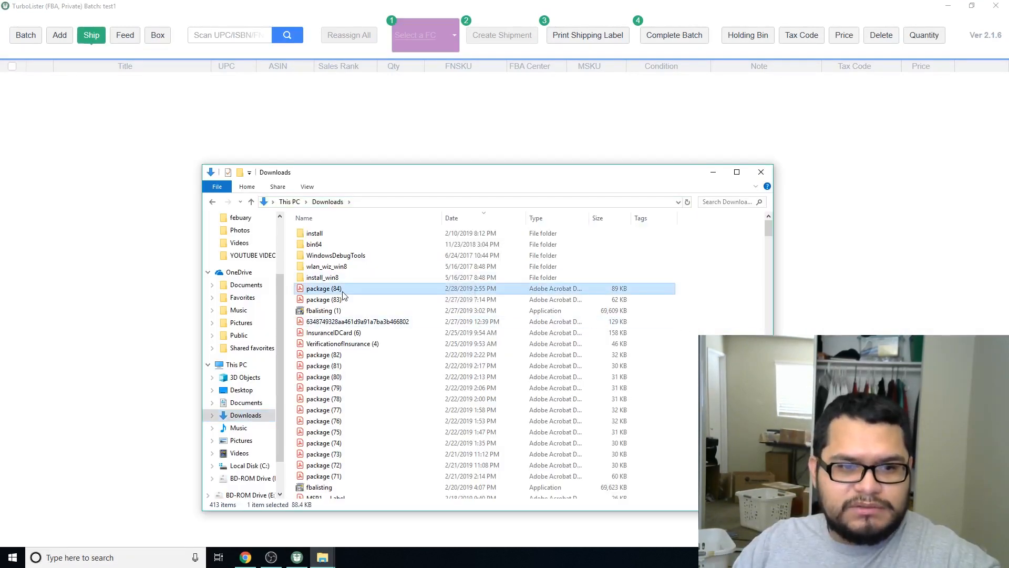
{"action": "left_click_drag", "start_coordinate": [350, 177], "coordinate": [804, 188]}
{"action": "left_click_drag", "start_coordinate": [773, 296], "coordinate": [507, 277]}
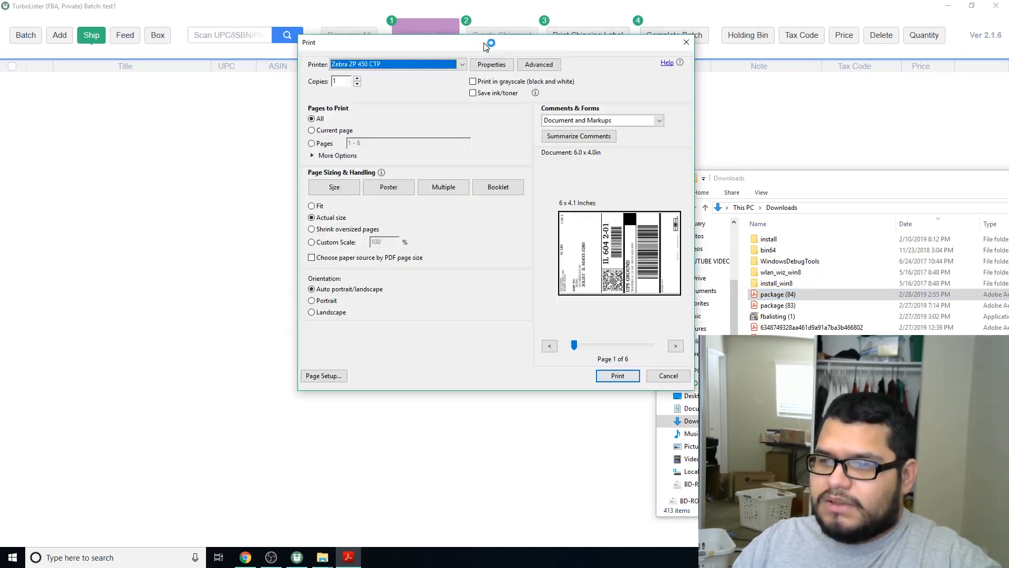
Print all pages of the shipping labels on the Zebra UPS 2844 with 4 x 6 stock
{"action": "left_click_drag", "start_coordinate": [486, 46], "coordinate": [617, 159]}
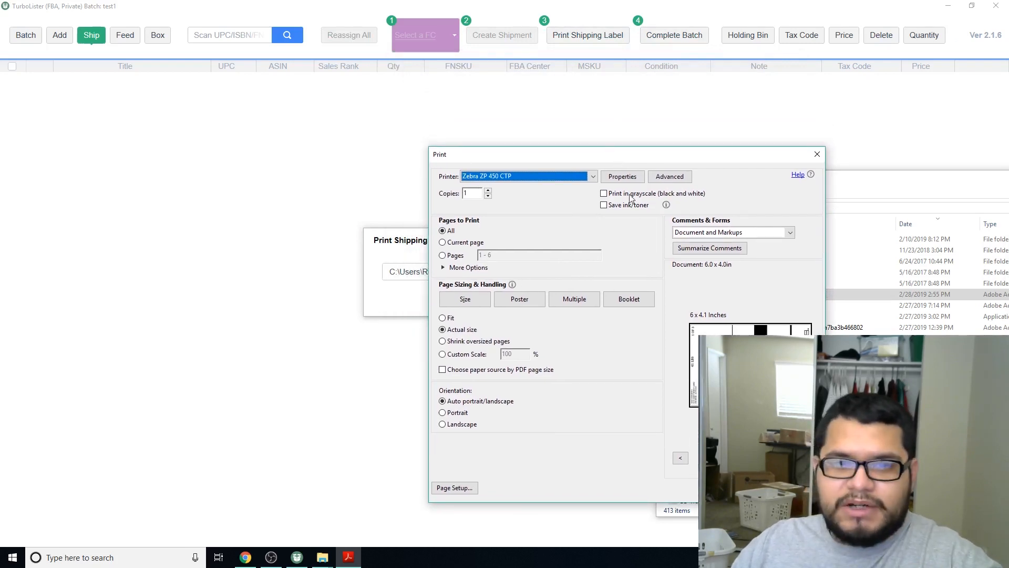
{"action": "left_click", "coordinate": [593, 177]}
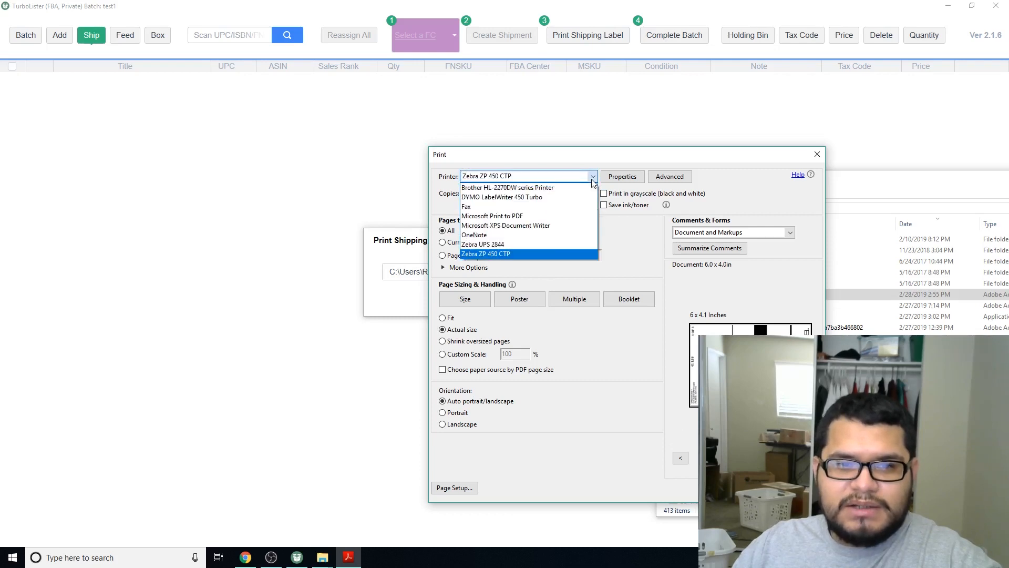
{"action": "left_click", "coordinate": [510, 244]}
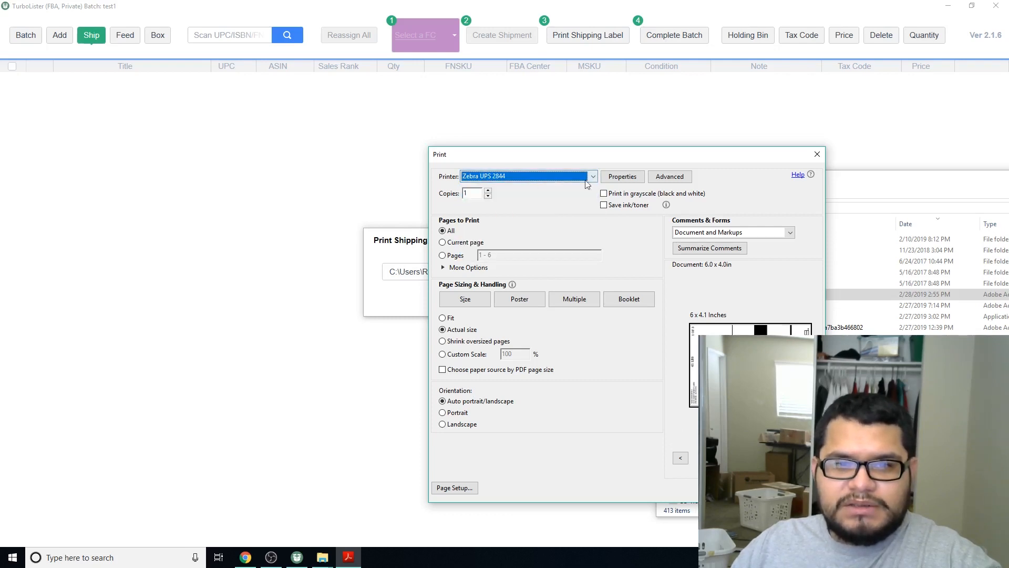
{"action": "left_click", "coordinate": [621, 178]}
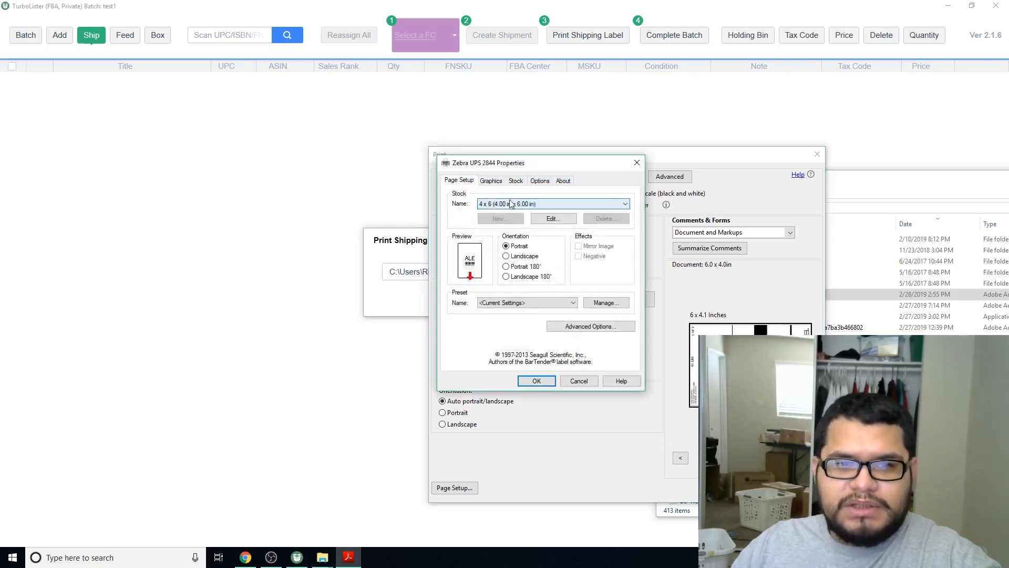
{"action": "left_click", "coordinate": [536, 381]}
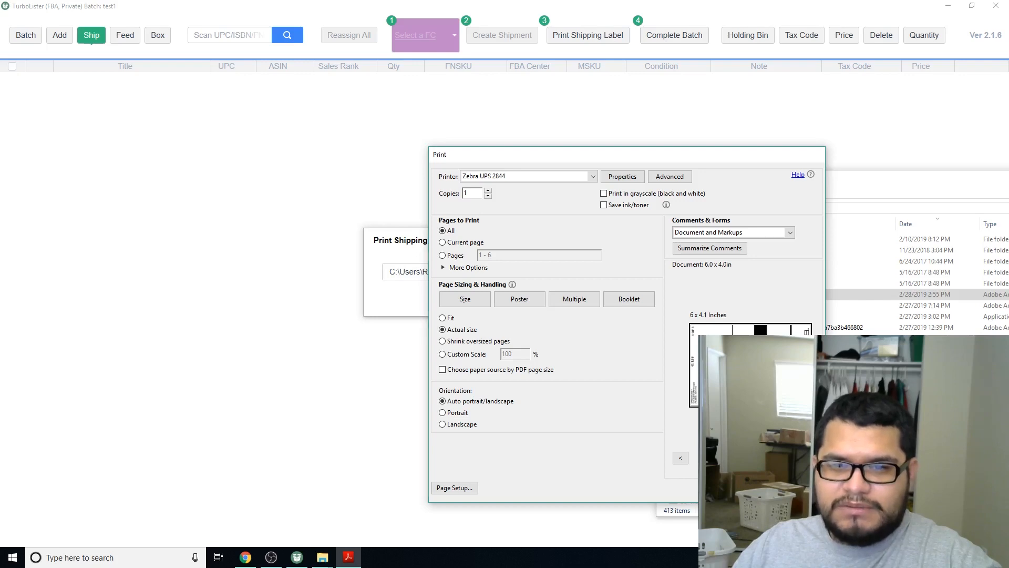
{"action": "key", "text": "Return"}
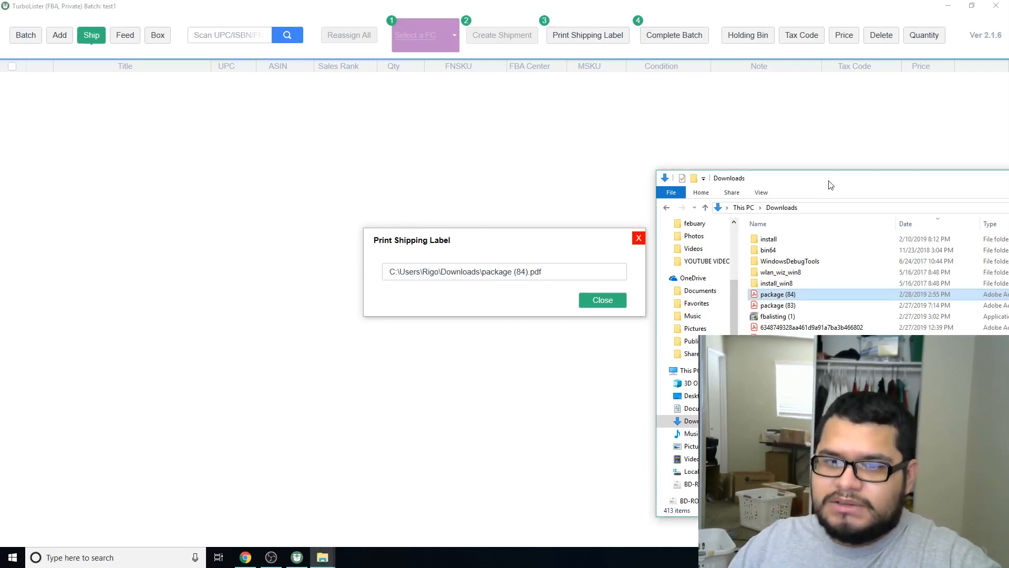
Close the Downloads windows and the Print Shipping Label dialog
{"action": "left_click", "coordinate": [887, 121]}
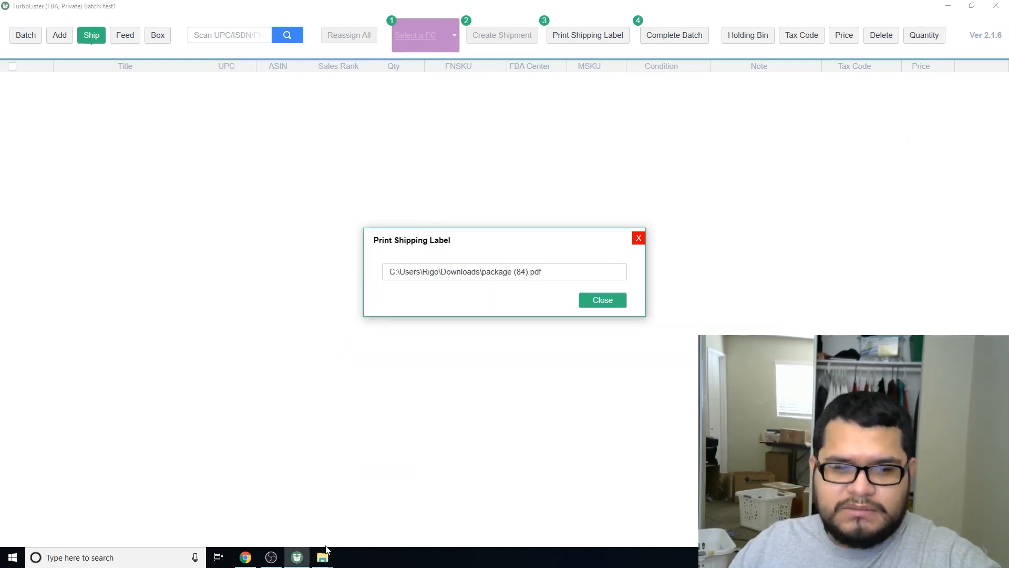
{"action": "mouse_move", "coordinate": [322, 557]}
{"action": "left_click", "coordinate": [377, 505]}
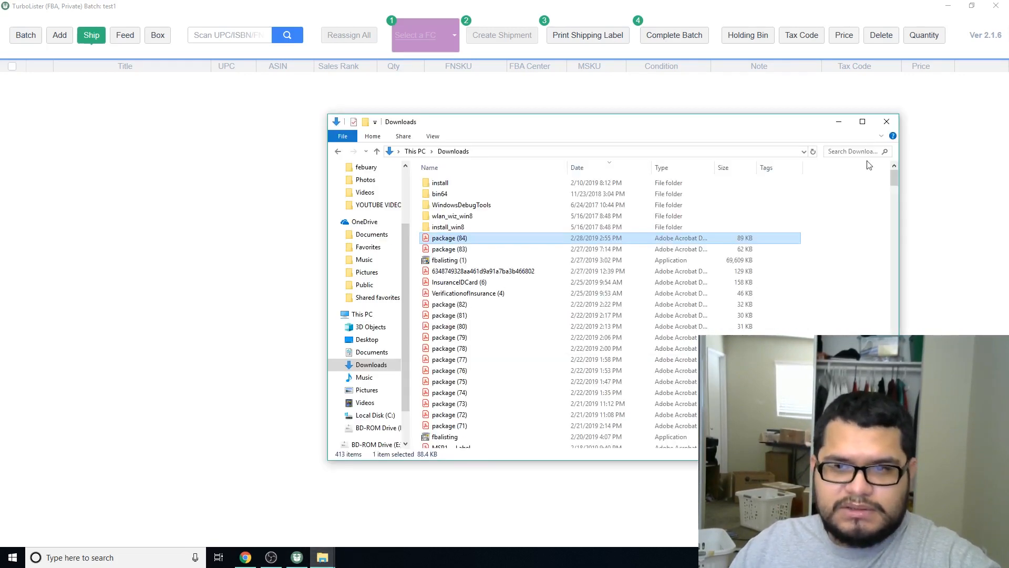
{"action": "left_click", "coordinate": [886, 122]}
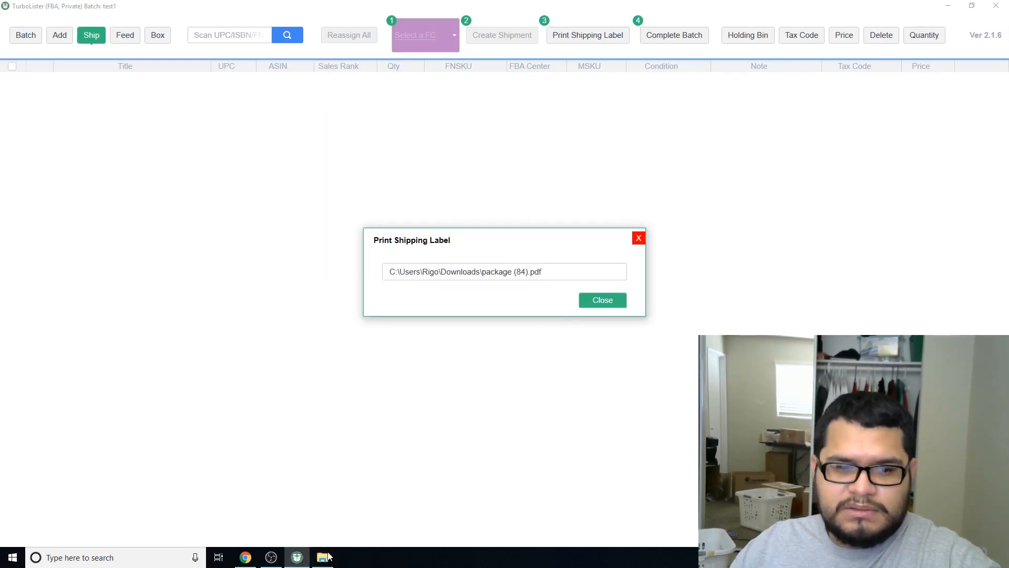
{"action": "left_click", "coordinate": [583, 300]}
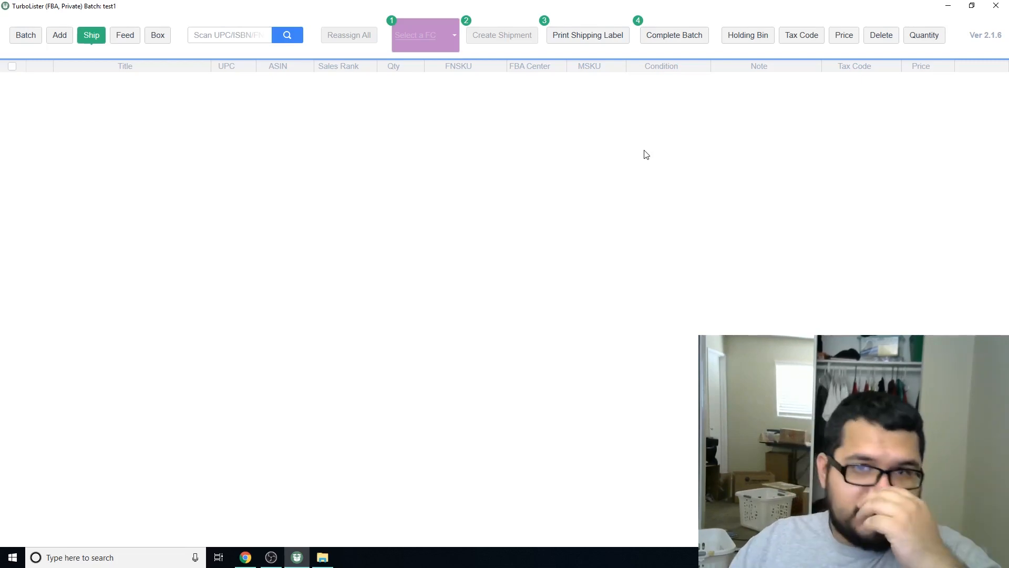
Complete batch test1 and check the list of in-progress batches
{"action": "left_click", "coordinate": [676, 42]}
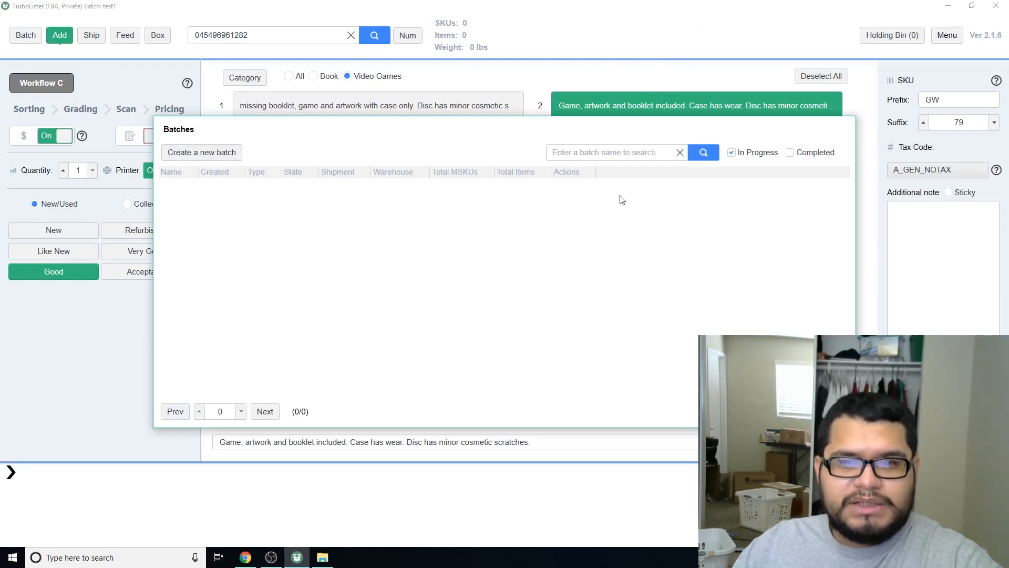
{"action": "key", "text": "Escape"}
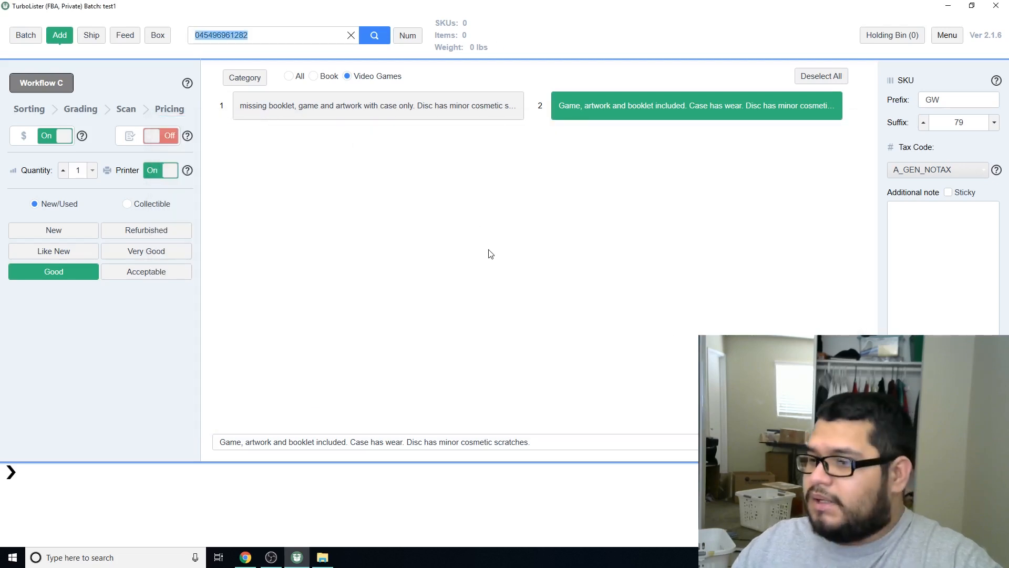
{"action": "left_click", "coordinate": [32, 42]}
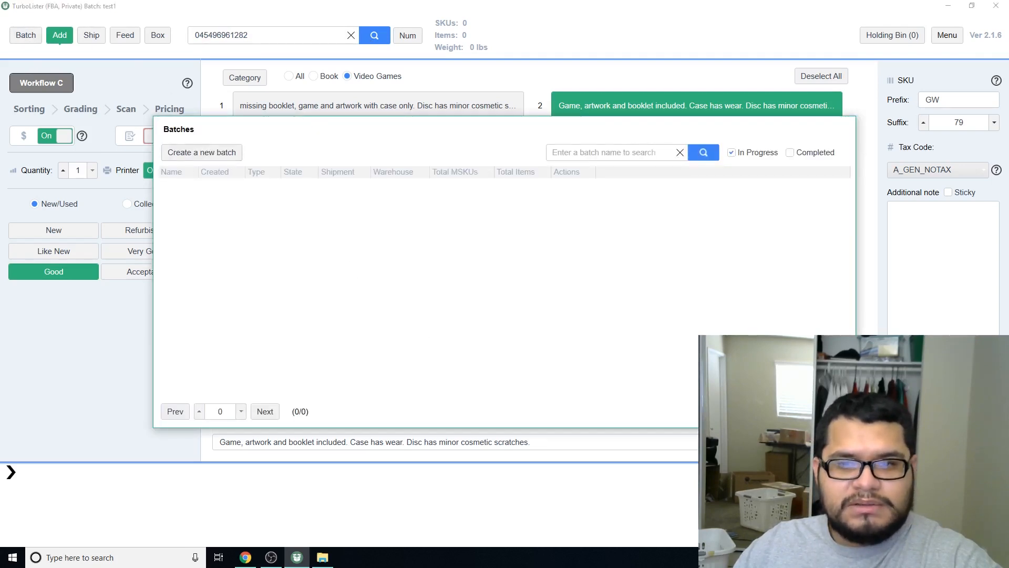
{"action": "key", "text": "Escape"}
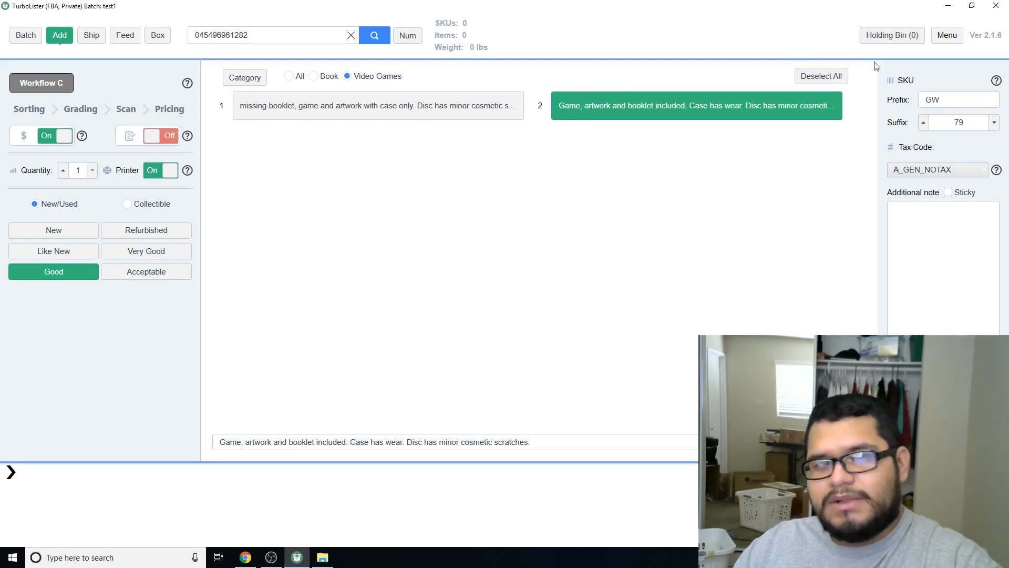
Examine the submitted feeds, the shipment item list, the in-progress batches and the holding bin
{"action": "left_click", "coordinate": [134, 36]}
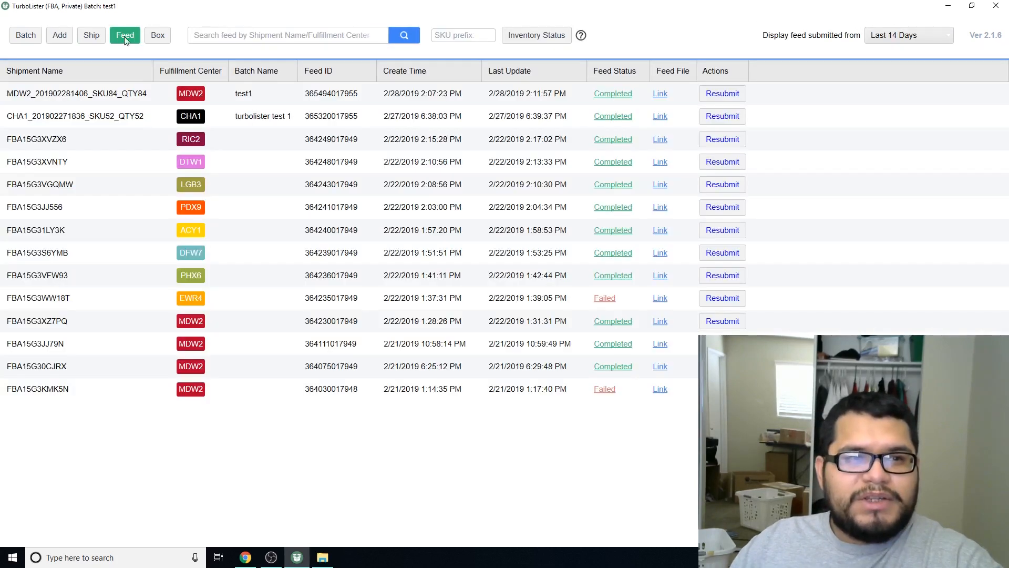
{"action": "left_click", "coordinate": [95, 38]}
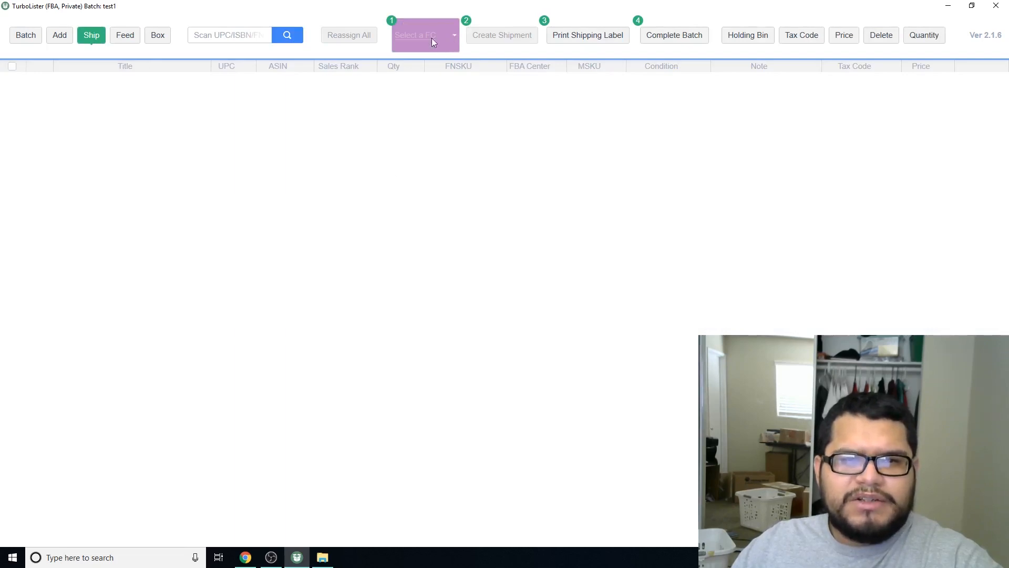
{"action": "left_click", "coordinate": [12, 67]}
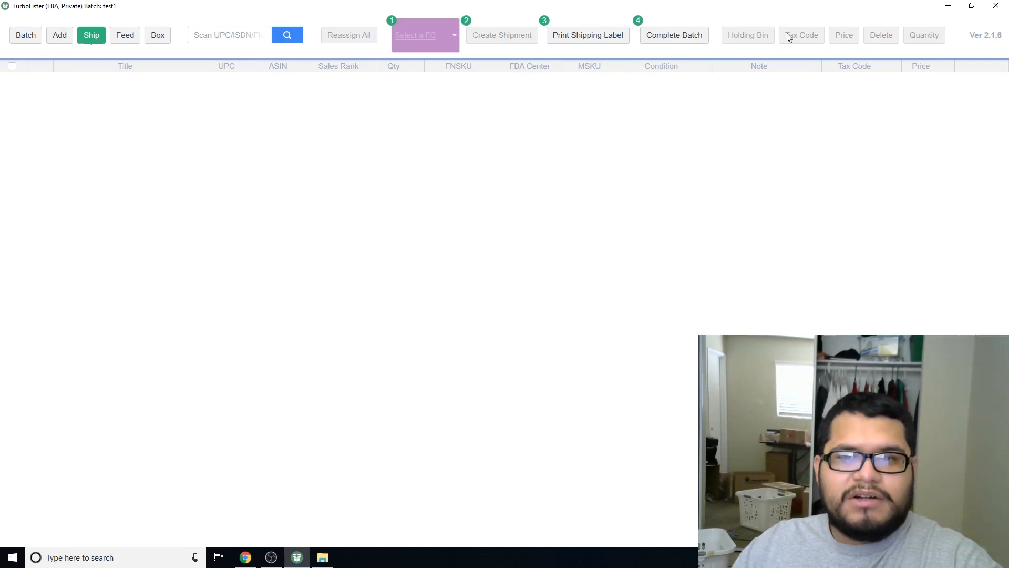
{"action": "left_click", "coordinate": [23, 35]}
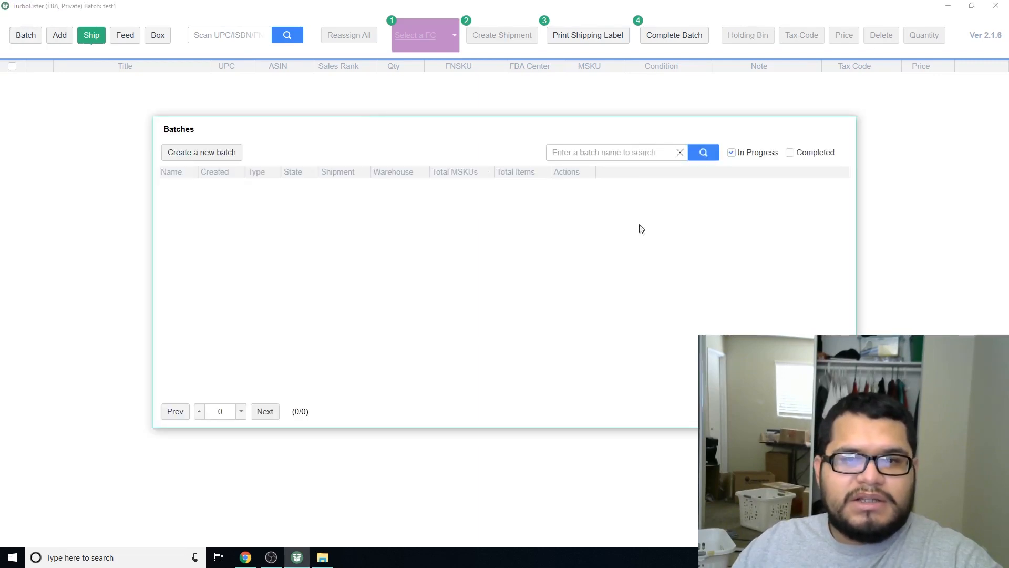
{"action": "left_click", "coordinate": [141, 113]}
{"action": "left_click", "coordinate": [60, 35]}
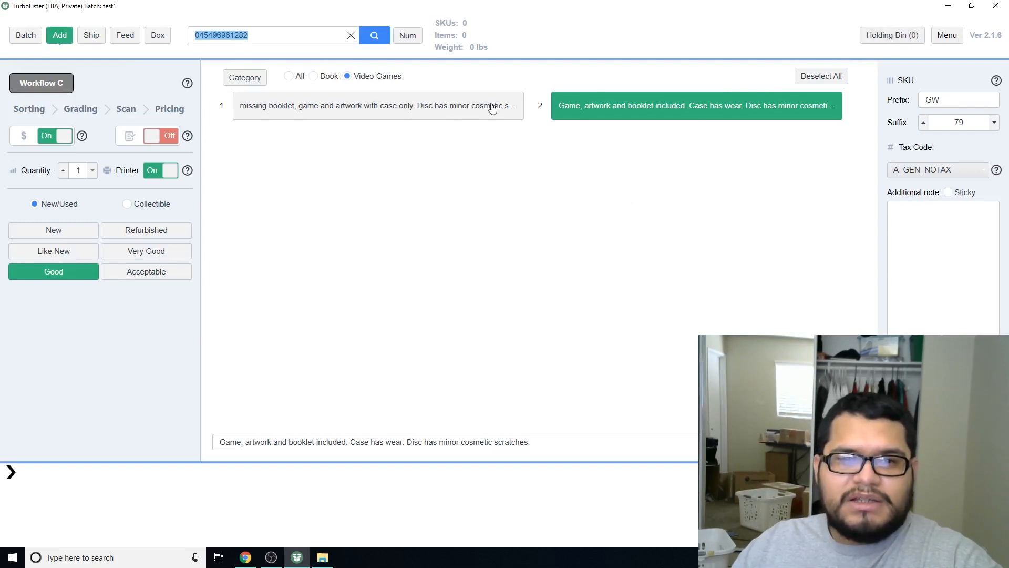
{"action": "left_click", "coordinate": [884, 30]}
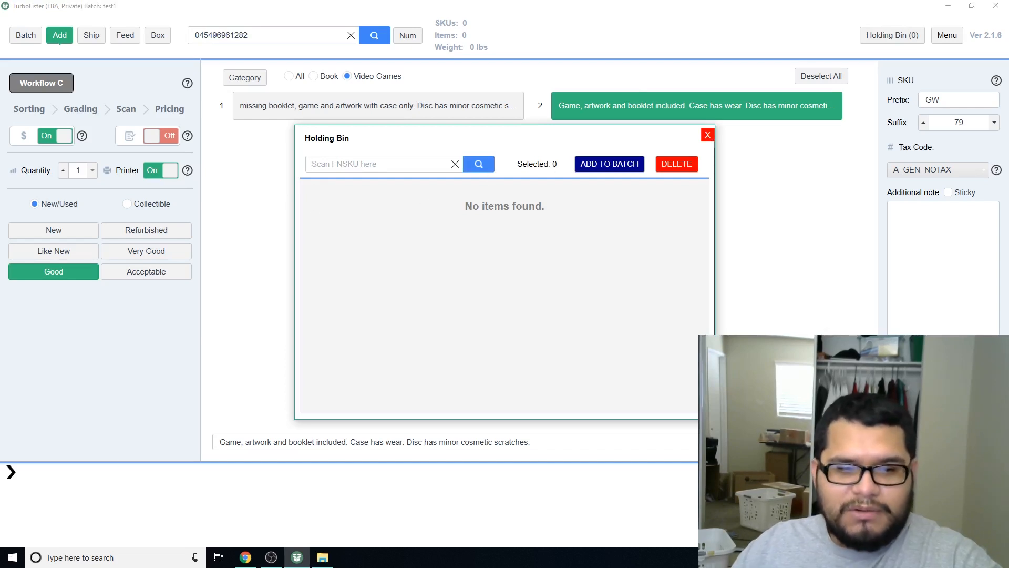
{"action": "left_click", "coordinate": [708, 135]}
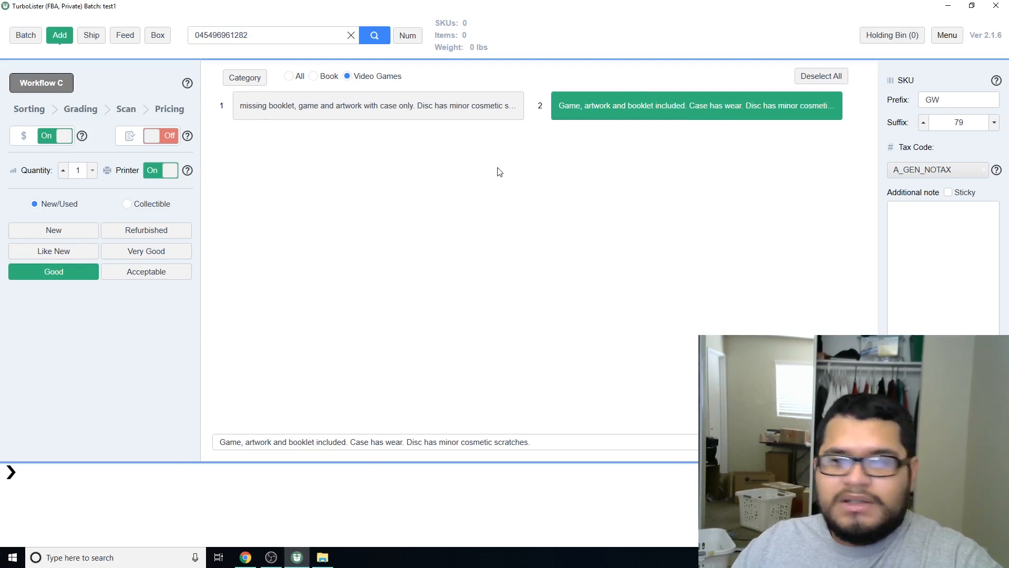